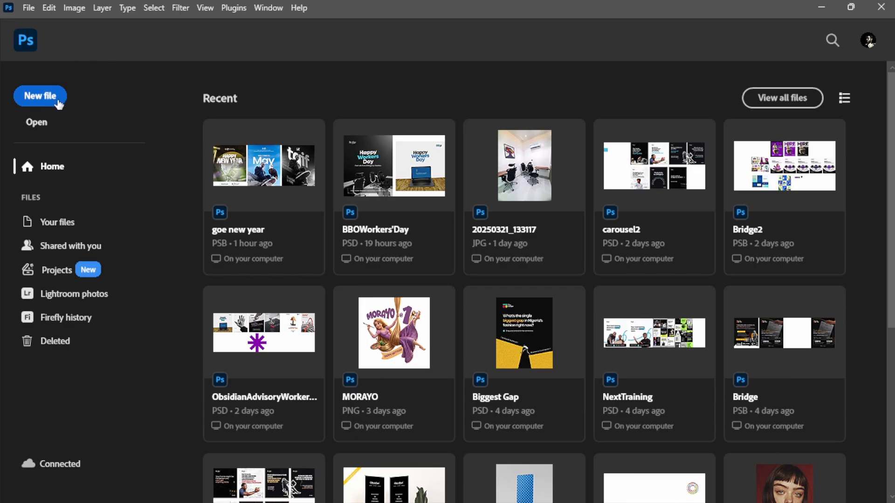
# Step: Create a 4 x 5 inch, 300 ppi document with an artboard and place the reference flyer 20251108_081759 beside it
pyautogui.click(66, 89)
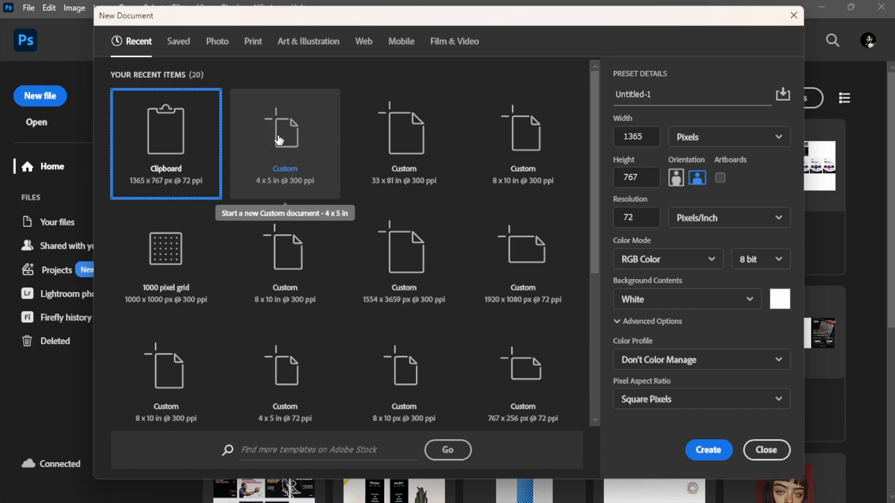
pyautogui.click(278, 140)
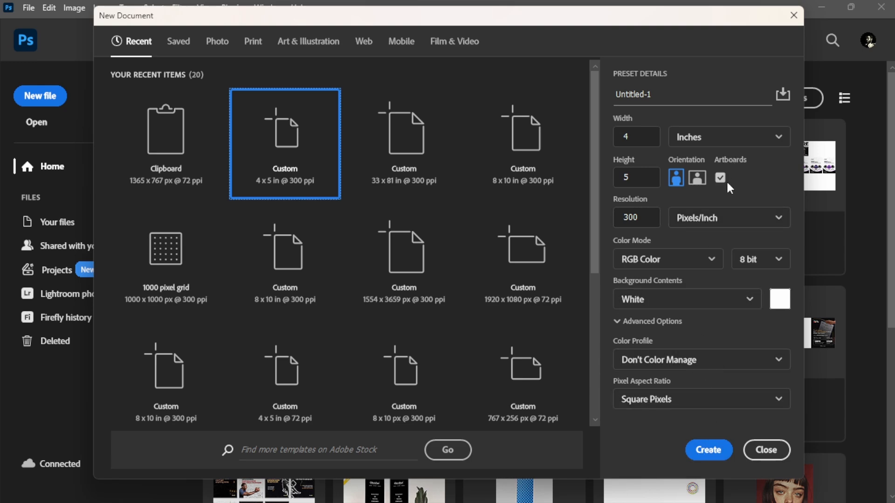
pyautogui.click(708, 455)
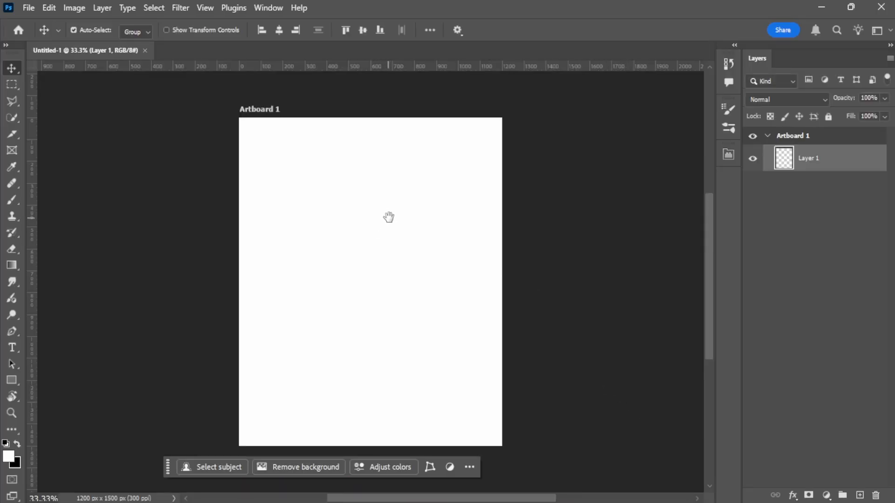
pyautogui.moveTo(390, 215); pyautogui.dragTo(262, 207)
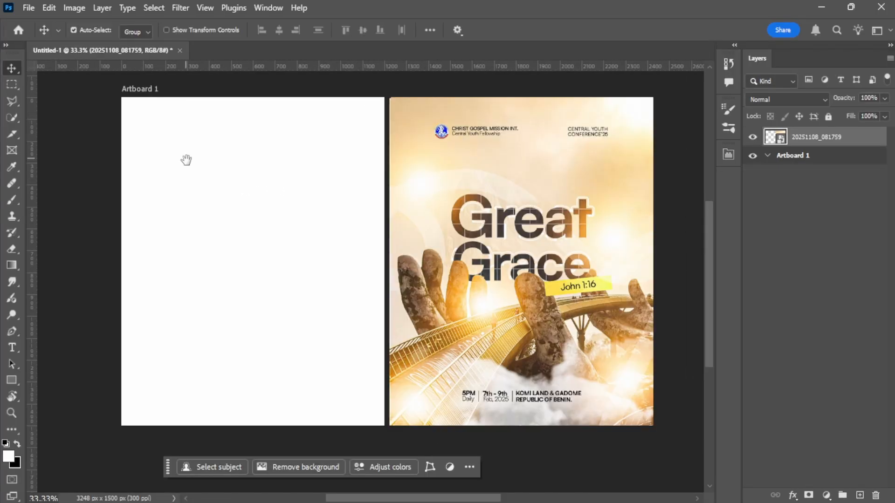
pyautogui.moveTo(199, 166); pyautogui.dragTo(203, 162)
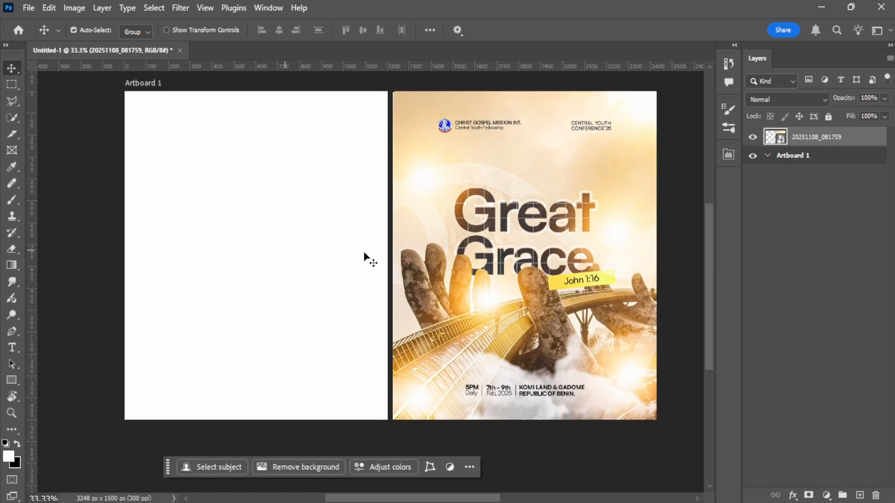
# Step: Add a placeholder text line in Poppins Light 36 pt on the empty artboard and colour it black (#000000)
pyautogui.press('t')
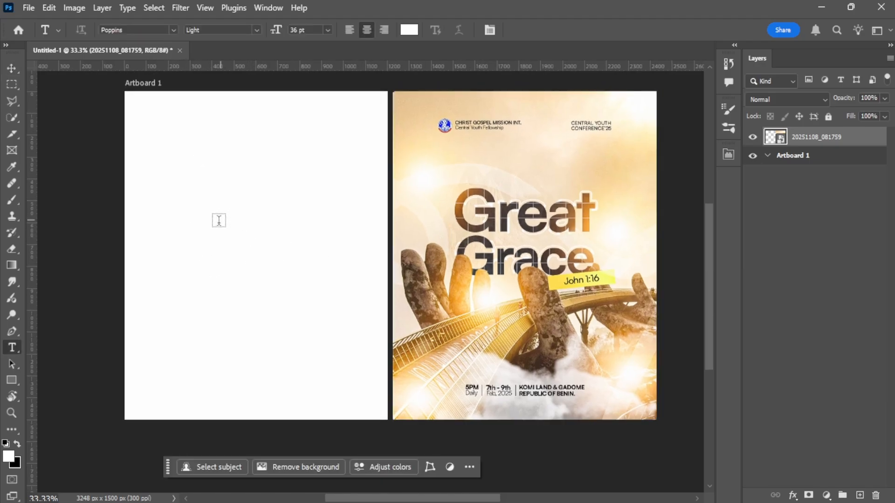
pyautogui.click(207, 222)
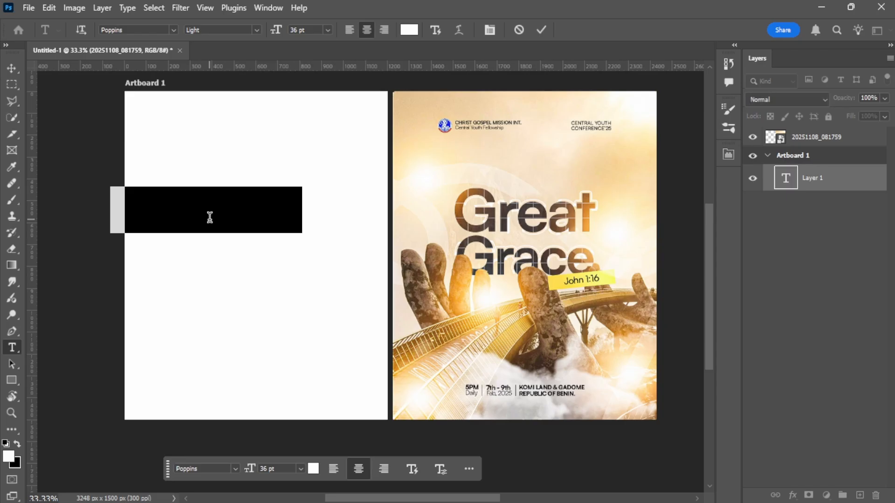
pyautogui.click(409, 30)
pyautogui.write('832e2e')
pyautogui.write('000000')
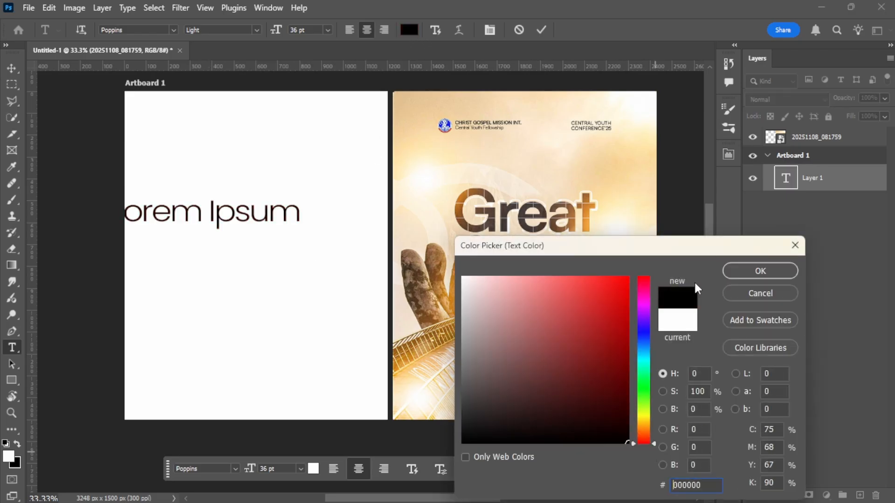
pyautogui.click(749, 271)
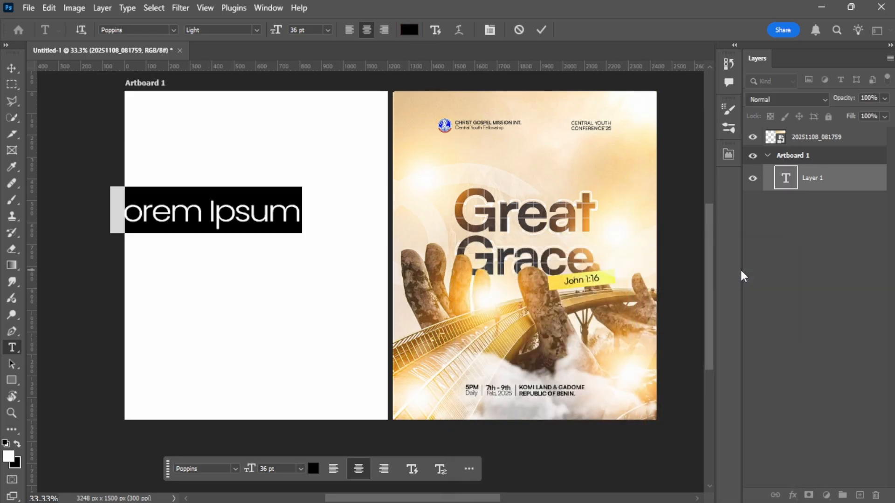
pyautogui.click(542, 30)
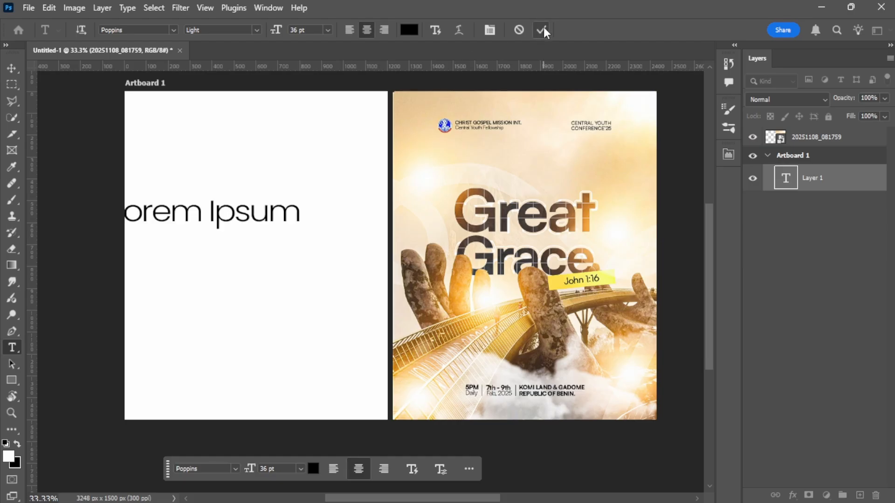
# Step: Replace the placeholder text on the artboard with "Great"
pyautogui.click(254, 217)
pyautogui.hotkey('ctrl', 'a')
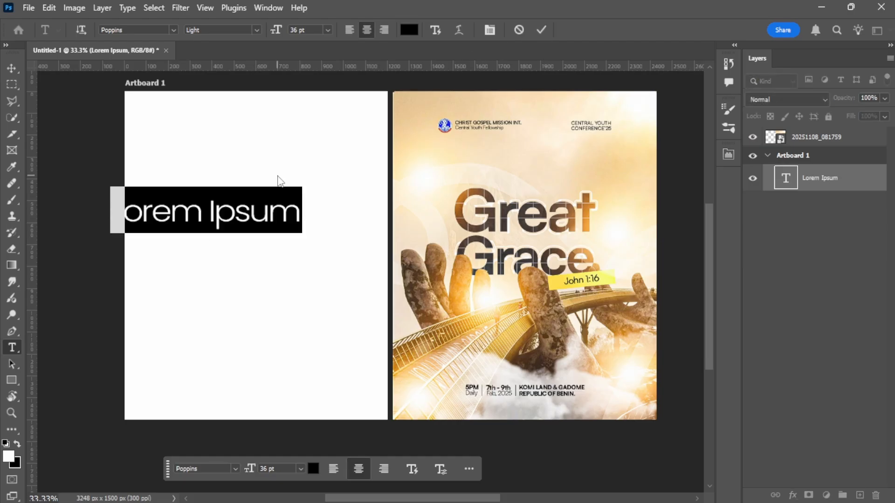
pyautogui.write('Great')
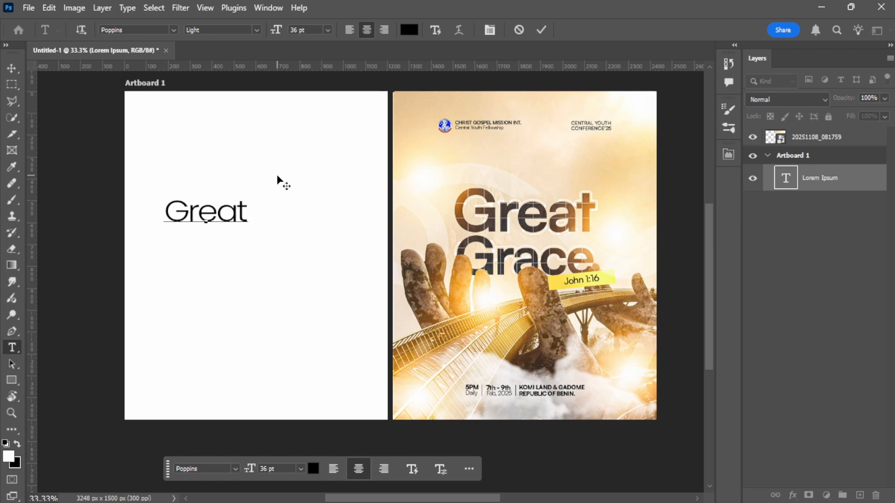
pyautogui.hotkey('ctrl', 'Return')
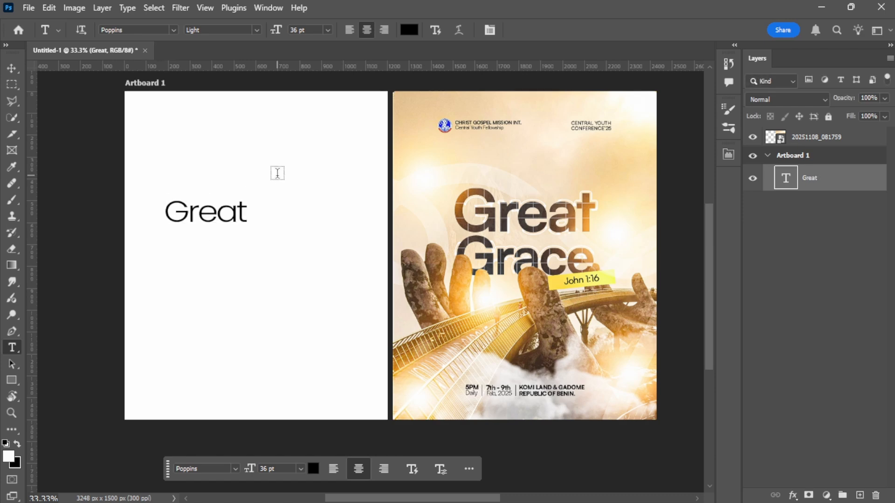
# Step: Duplicate the "Great" text line directly below itself and change the copy's wording to "Grace"
pyautogui.press('v')
pyautogui.moveTo(208, 218); pyautogui.dragTo(219, 245)
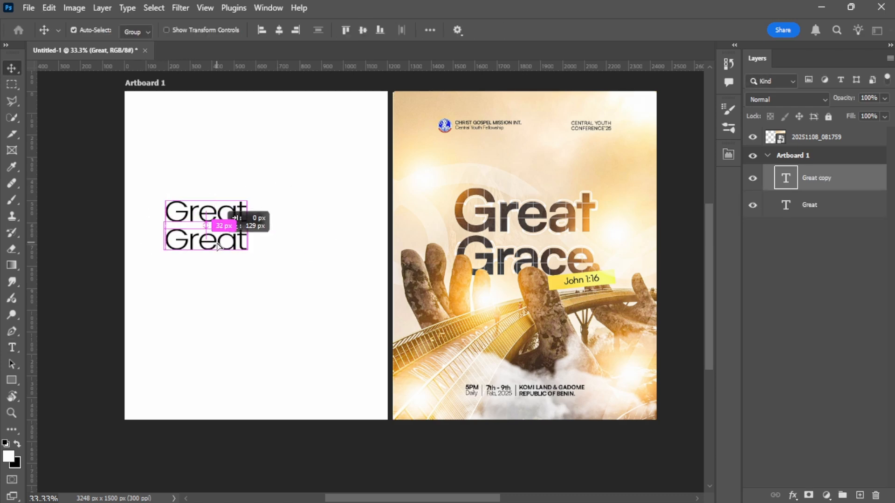
pyautogui.doubleClick(231, 228)
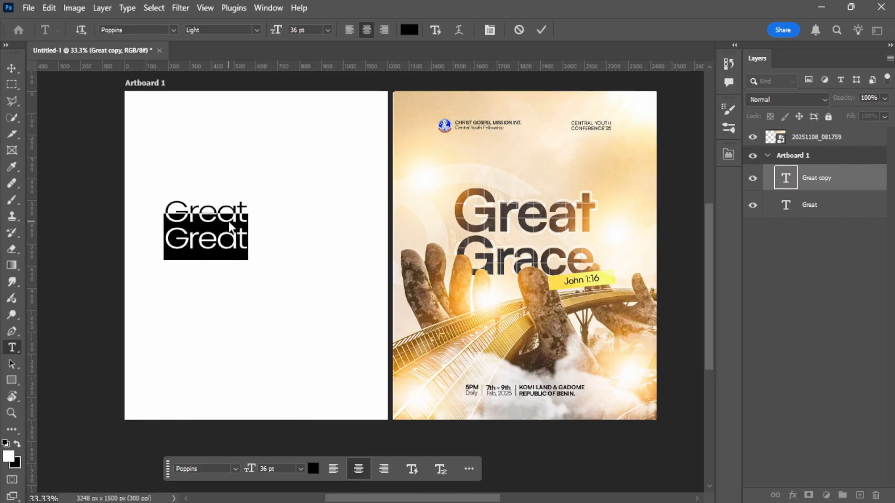
pyautogui.write('Grace')
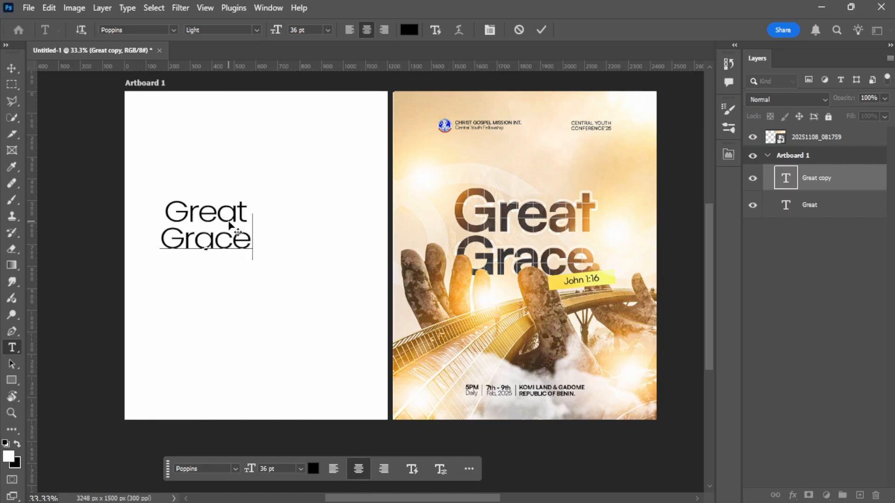
pyautogui.press('ctrl')
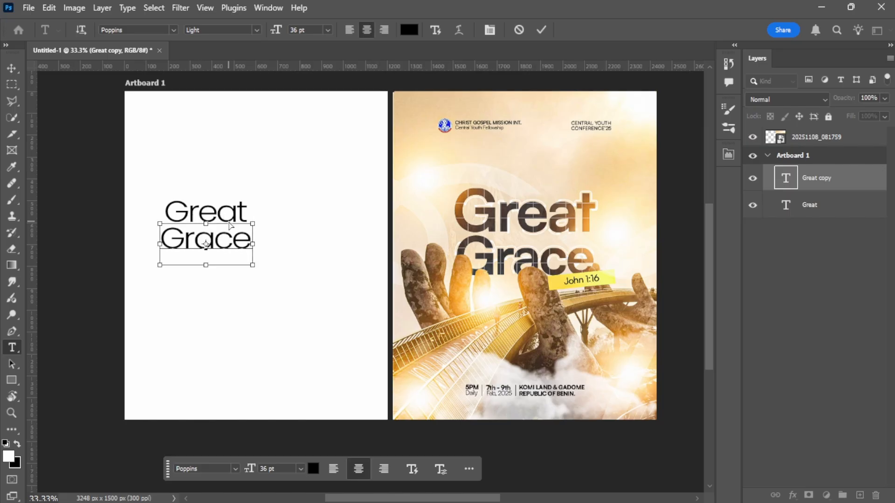
pyautogui.hotkey('ctrl', 'Return')
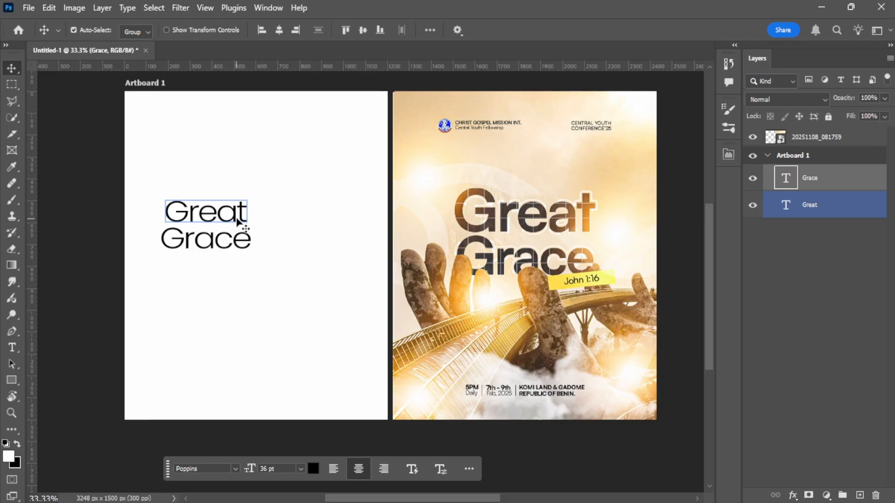
pyautogui.click(241, 218)
pyautogui.doubleClick(241, 218)
pyautogui.click(238, 212)
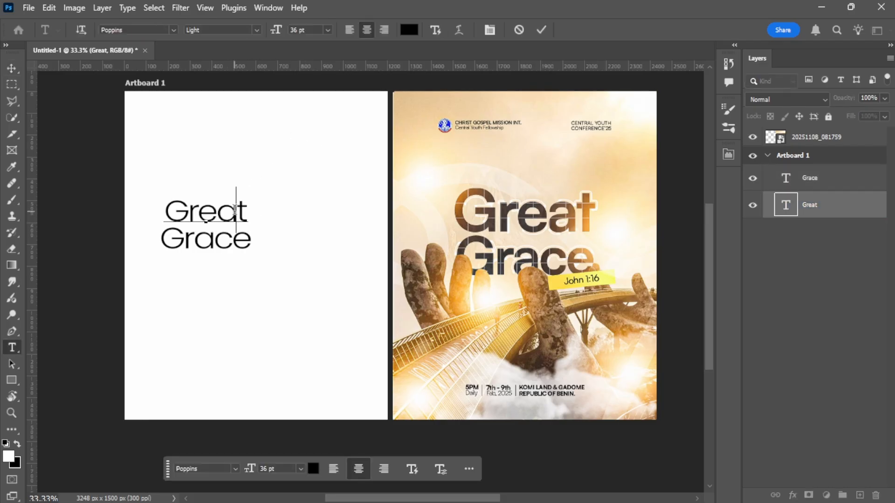
pyautogui.click(541, 30)
pyautogui.press('v')
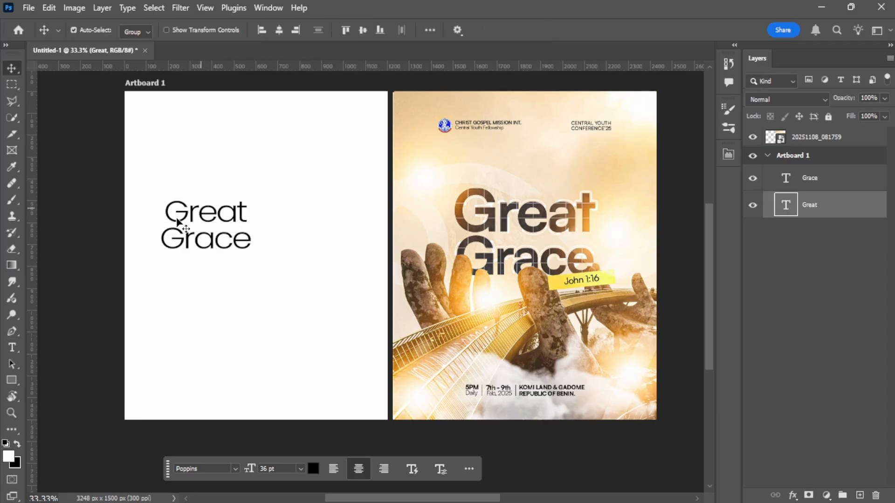
# Step: Scale the "Great" and "Grace" text lines together to about 155% and centre them horizontally on the artboard
pyautogui.moveTo(89, 197); pyautogui.dragTo(319, 188)
pyautogui.hotkey('ctrl', 't')
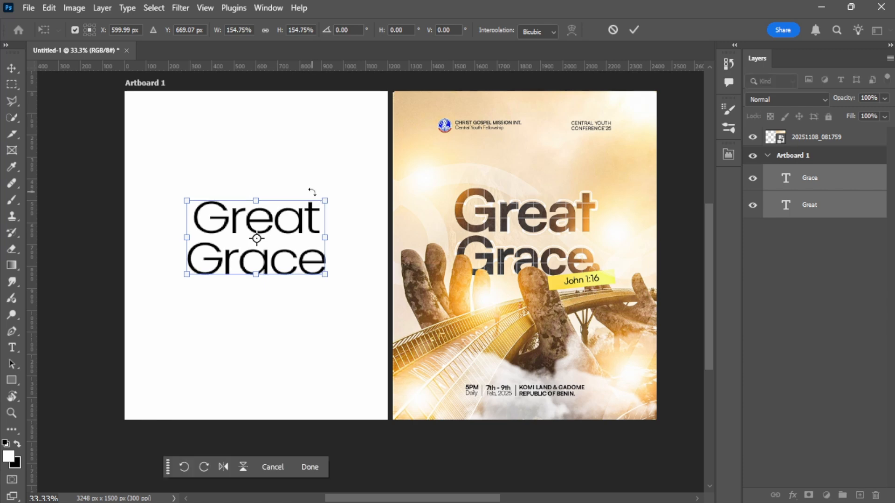
pyautogui.press('Return')
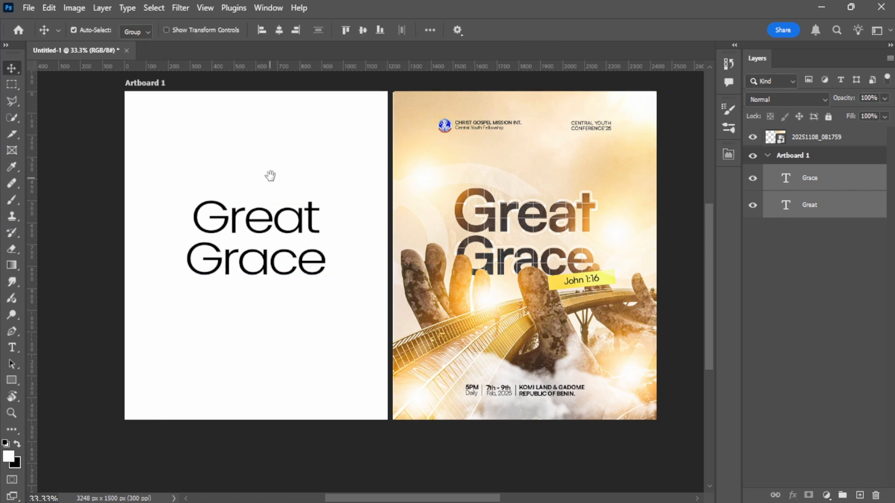
pyautogui.hscroll(-1, 268, 182)
pyautogui.click(449, 207)
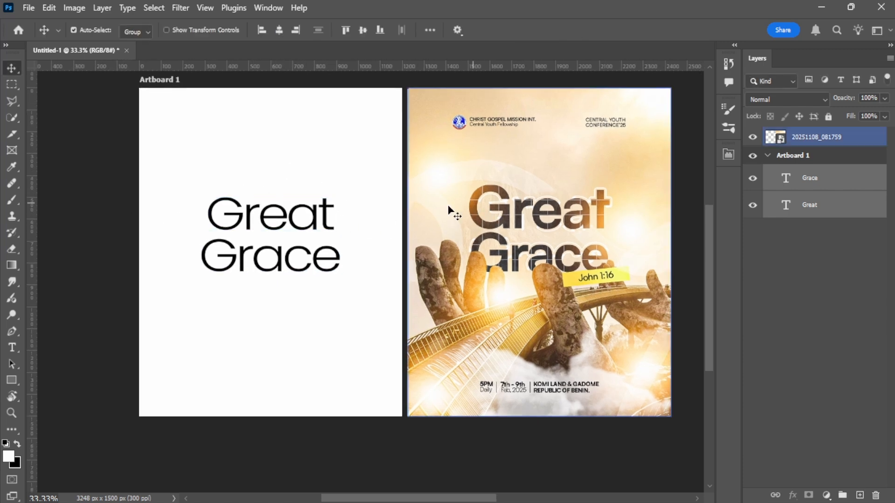
pyautogui.click(308, 198)
pyautogui.moveTo(304, 208); pyautogui.dragTo(304, 207)
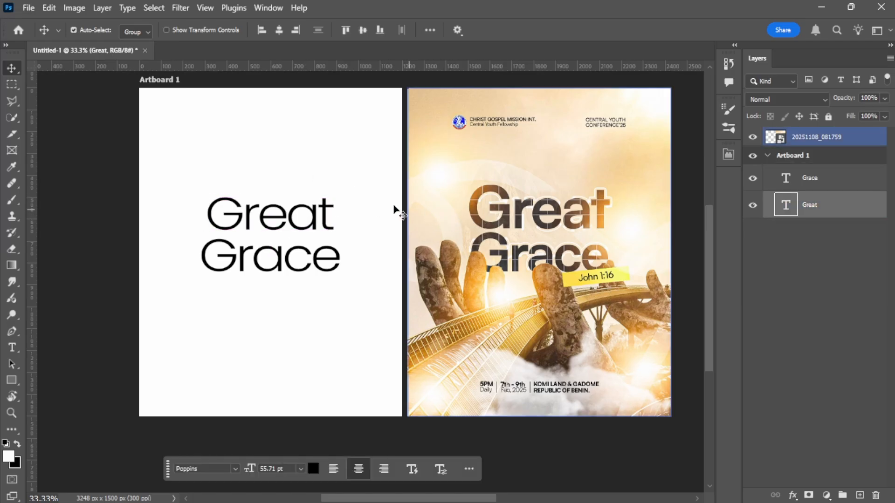
pyautogui.moveTo(335, 164); pyautogui.dragTo(317, 184)
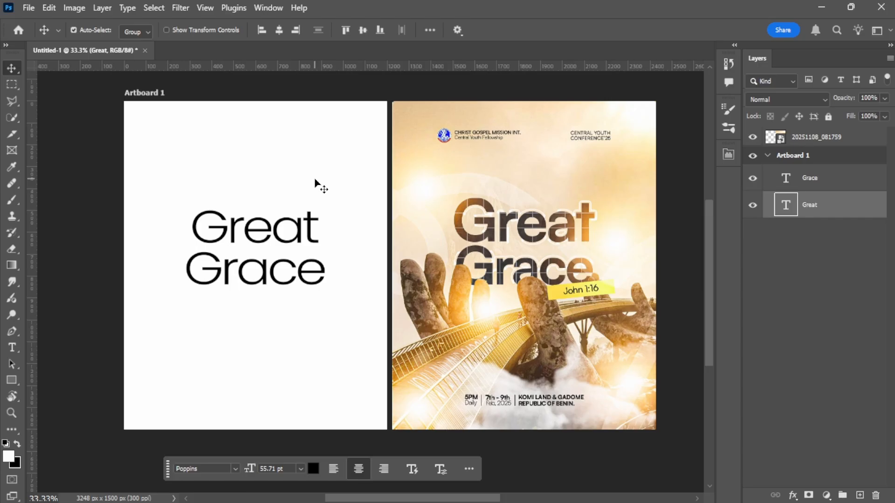
# Step: Switch to the Brave browser and open the Pinterest website in a new tab
pyautogui.hotkey('alt', 'Tab')
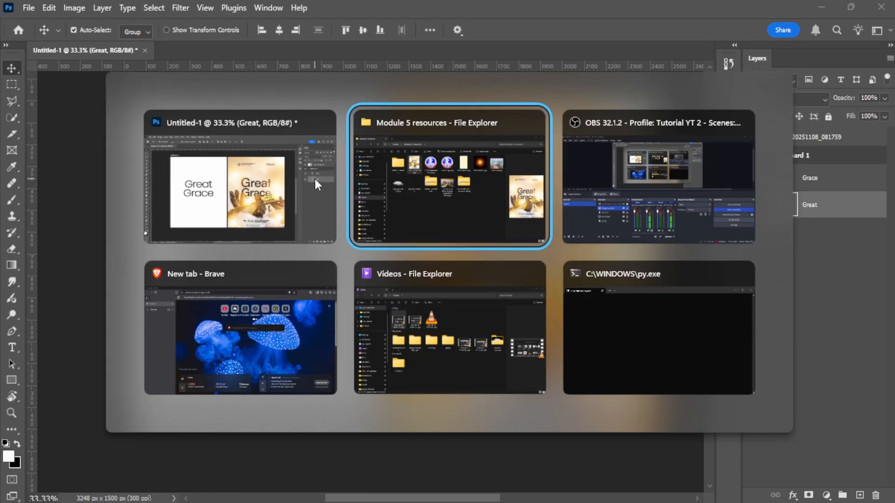
pyautogui.hotkey('alt', 'Tab')
pyautogui.hotkey('alt', 'Tab')
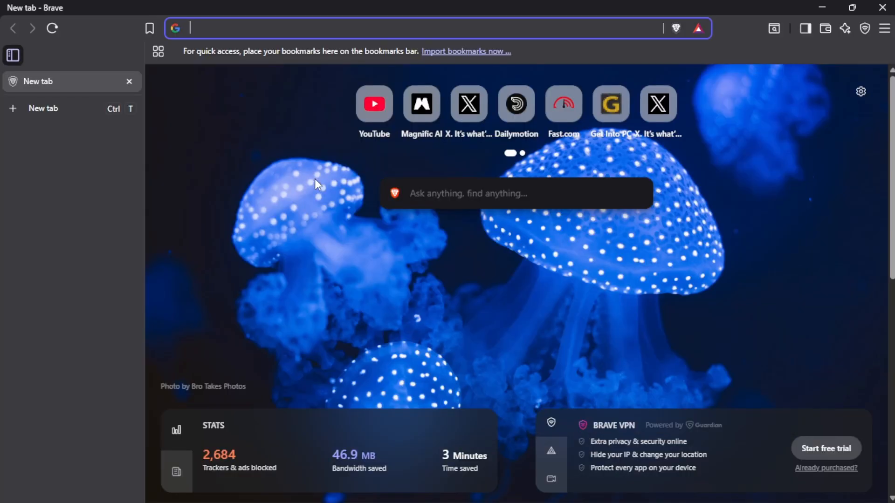
pyautogui.hotkey('ctrl', 't')
pyautogui.write('pinterest')
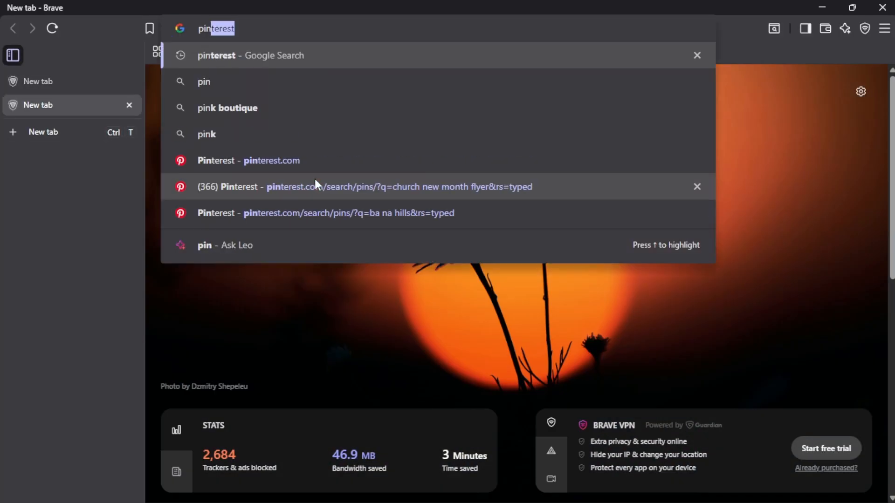
pyautogui.press('Return')
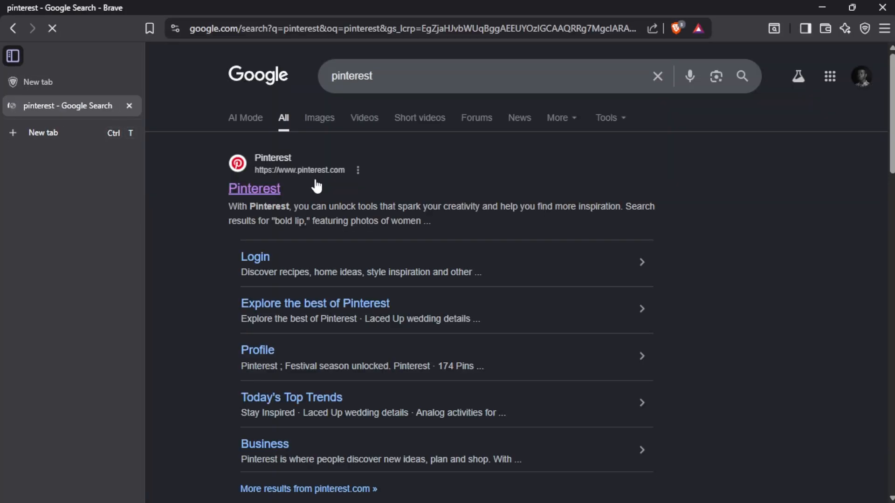
pyautogui.click(317, 186)
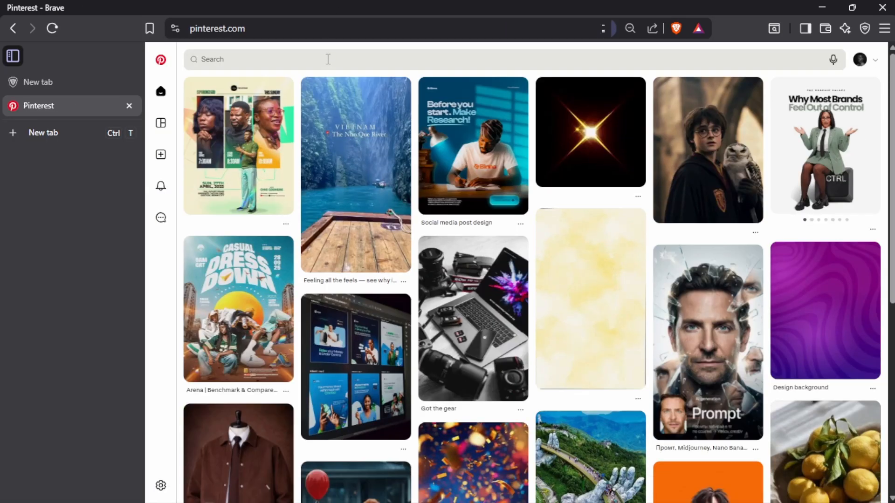
# Step: Search Pinterest for "cool sans serif fonts"
pyautogui.click(328, 59)
pyautogui.write('co')
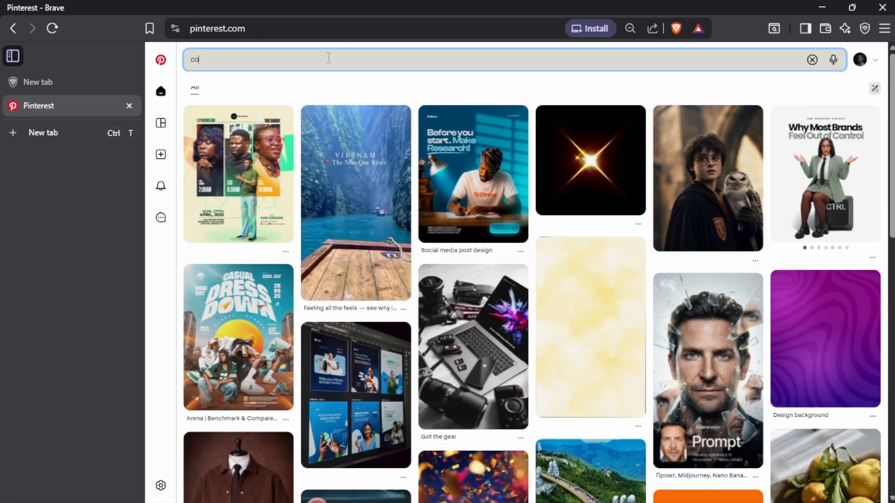
pyautogui.write('ol ser')
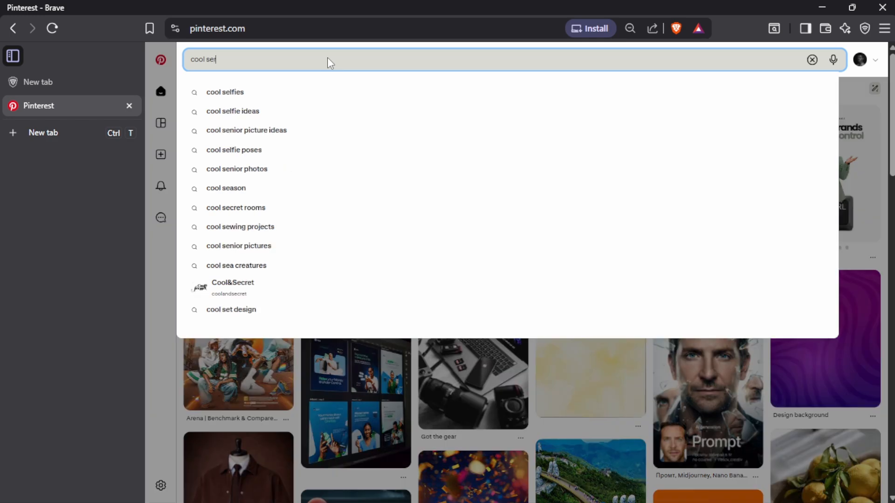
pyautogui.write('if')
pyautogui.press('BackSpace')
pyautogui.press('BackSpace')
pyautogui.press('BackSpace')
pyautogui.press('BackSpace')
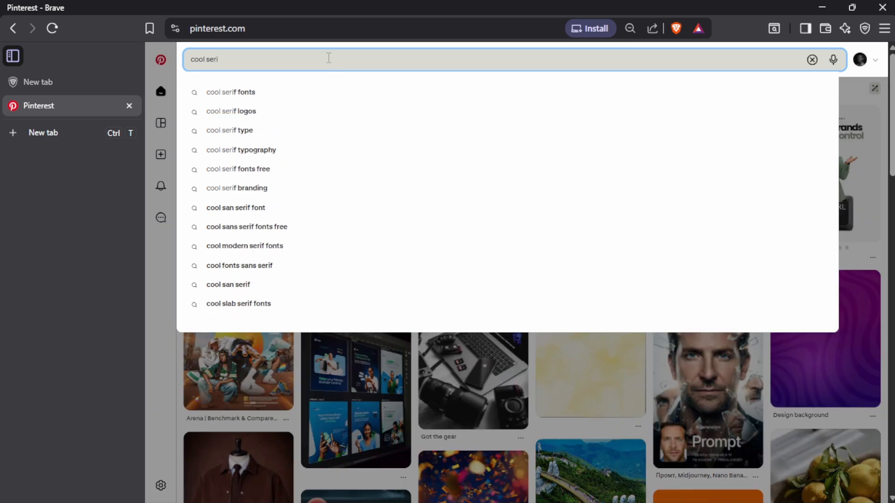
pyautogui.write('ans serif fonts')
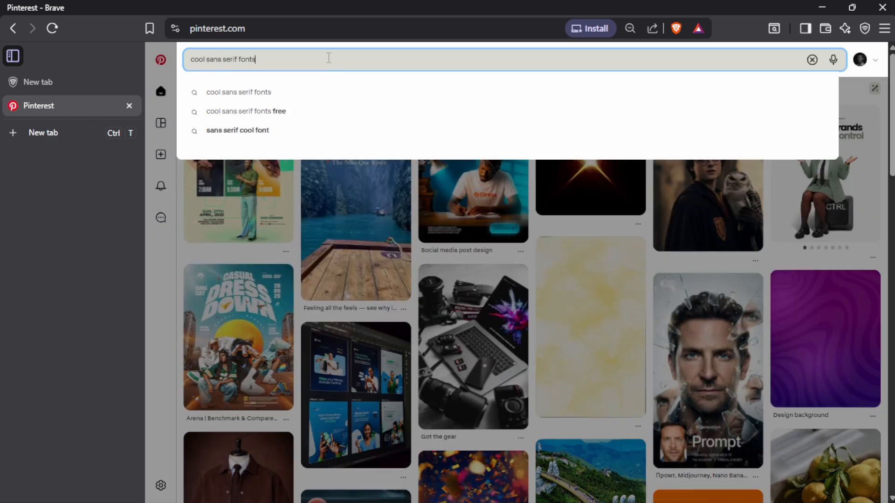
pyautogui.press('Return')
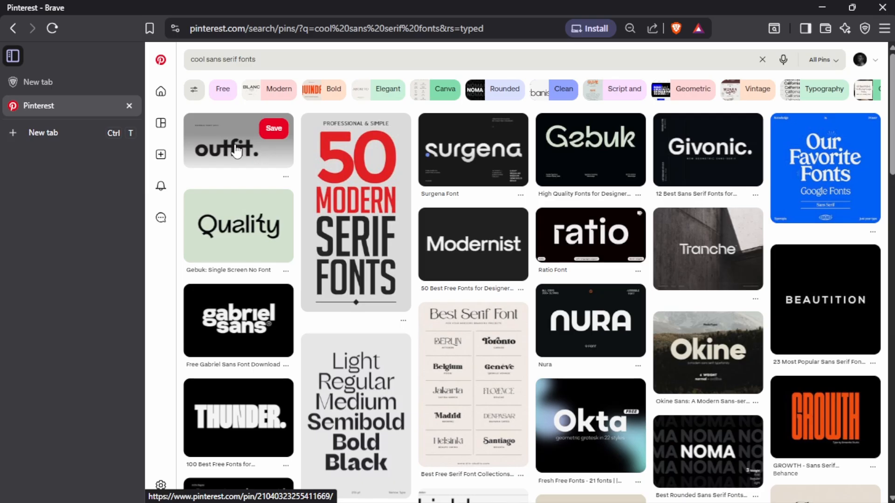
# Step: Search the web in a new tab for "outfit font free download"
pyautogui.click(58, 133)
pyautogui.write('out')
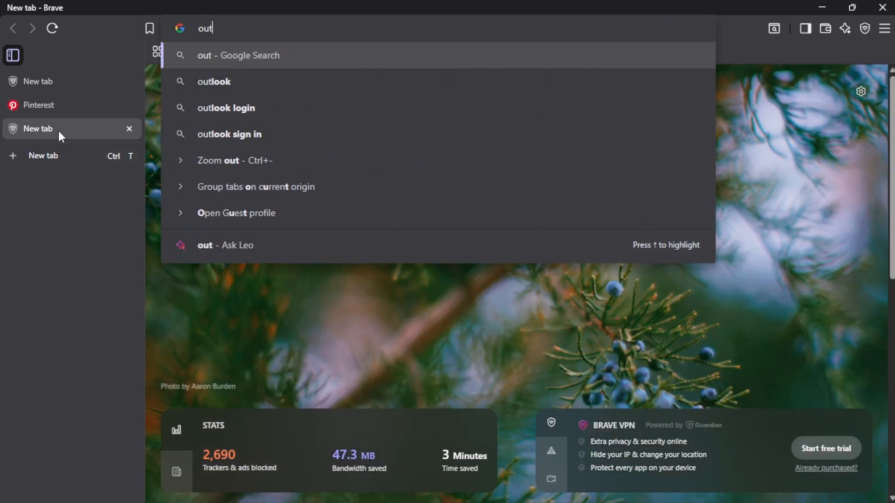
pyautogui.write('fit font free download')
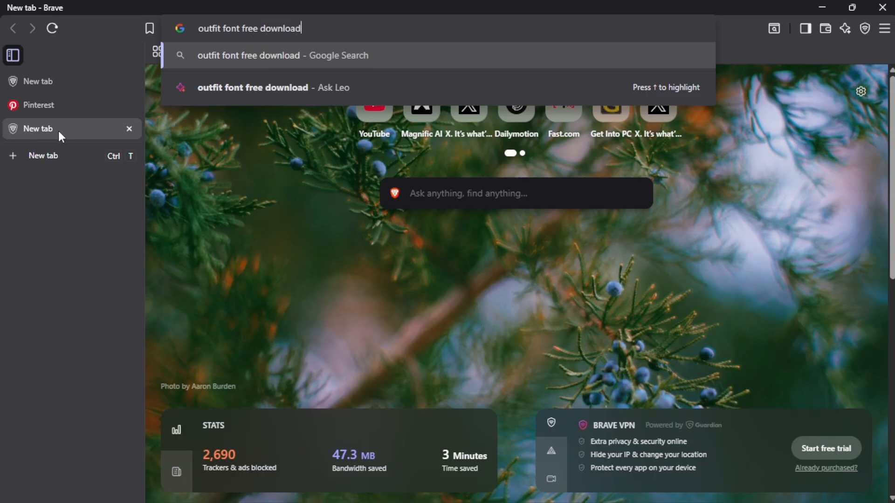
pyautogui.press('Return')
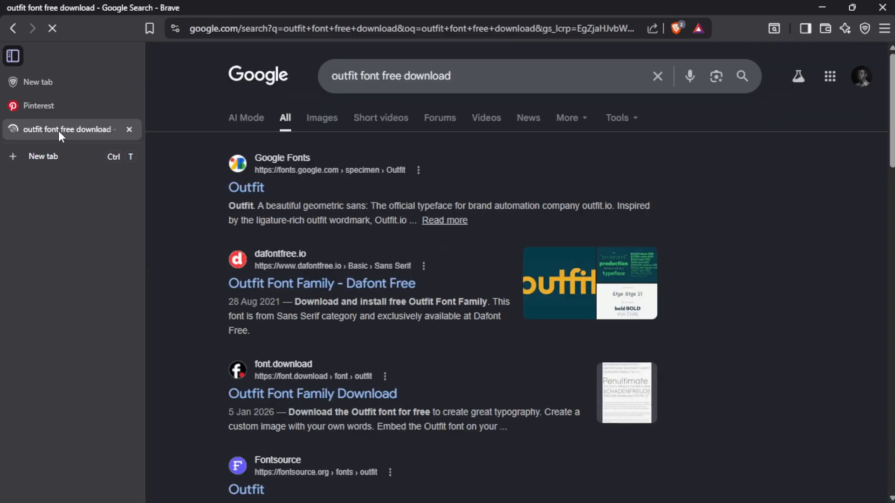
# Step: Open the Google Fonts result for Outfit and examine the typeface's specimen page
pyautogui.scroll(-4, 229, 297)
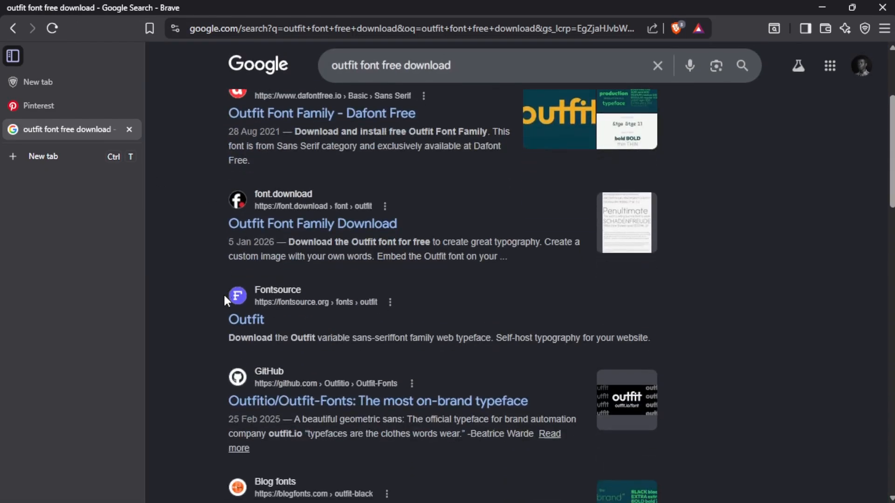
pyautogui.scroll(4, 229, 298)
pyautogui.click(249, 189)
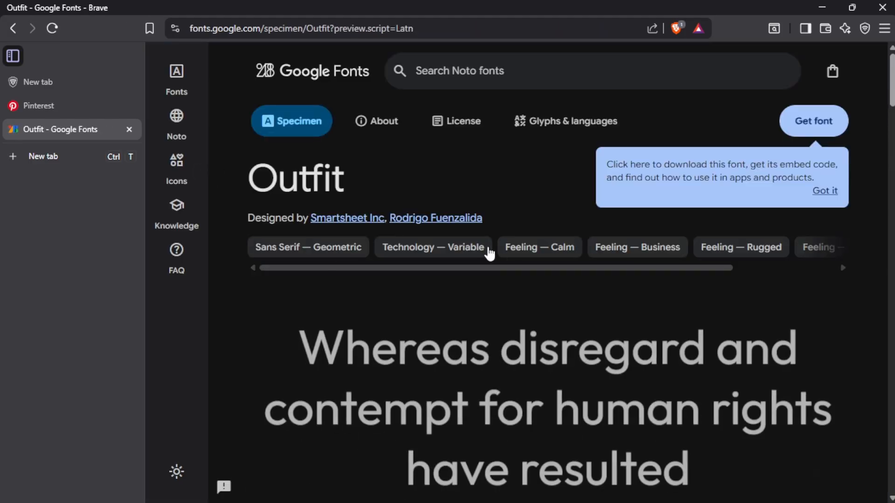
pyautogui.scroll(-1, 546, 303)
pyautogui.scroll(-4, 548, 306)
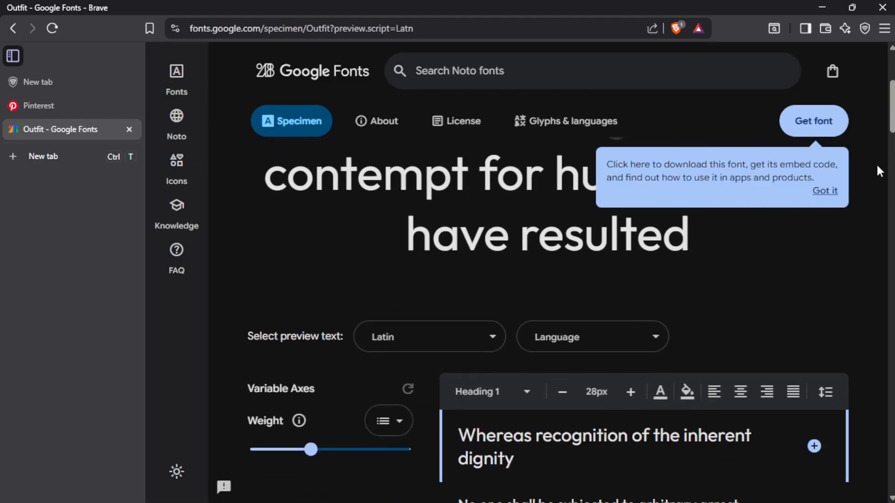
# Step: Search the web in another new tab for "satoshi font free download"
pyautogui.click(72, 156)
pyautogui.write('satos')
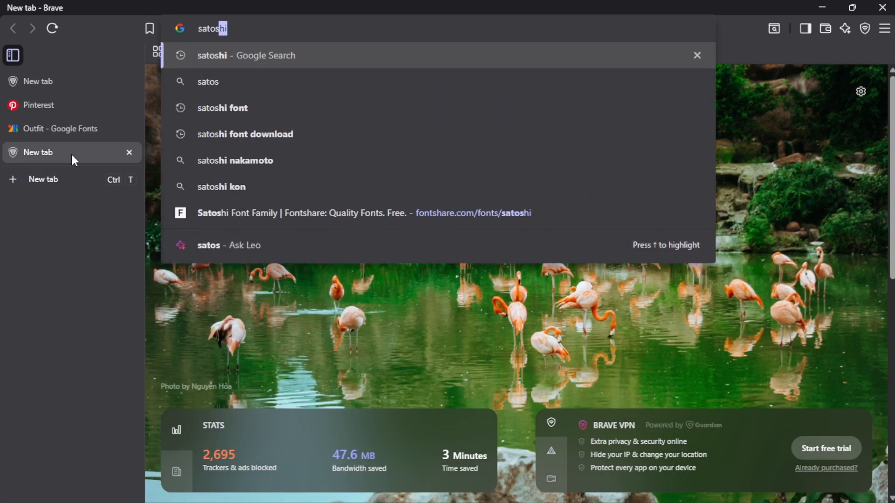
pyautogui.write('hi font free download')
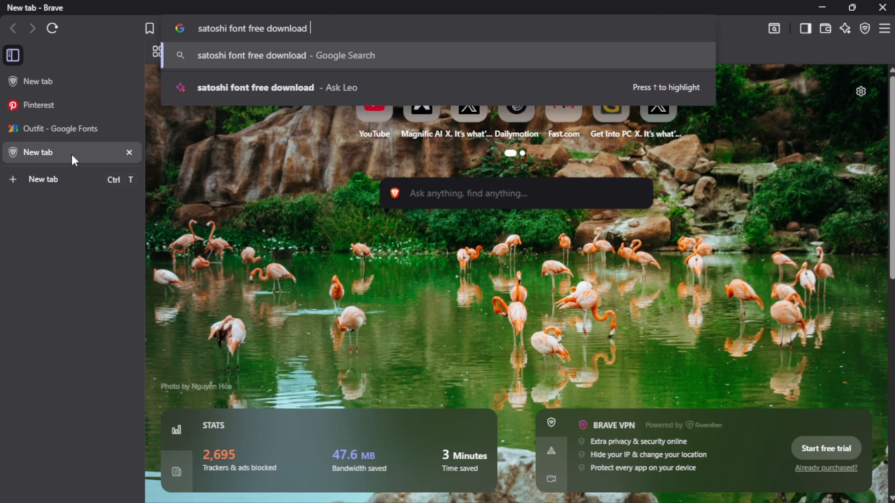
pyautogui.press('Return')
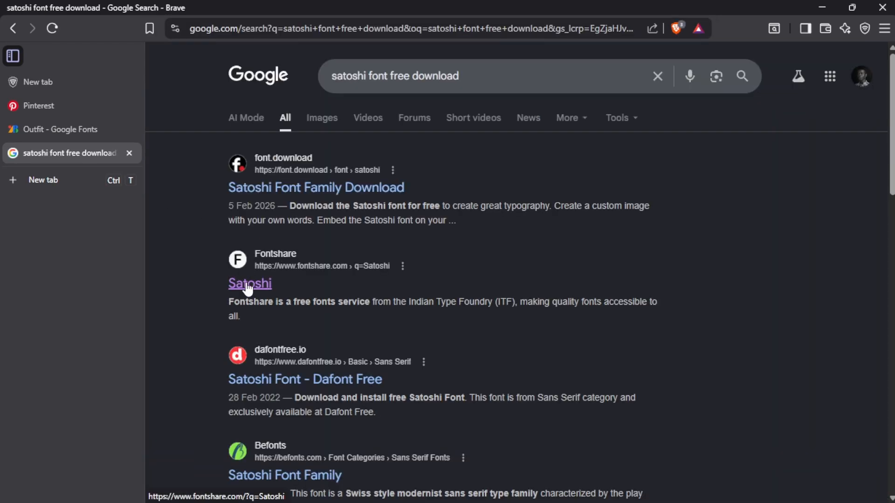
# Step: Open the Satoshi family page on Fontshare and start downloading the complete family
pyautogui.click(245, 283)
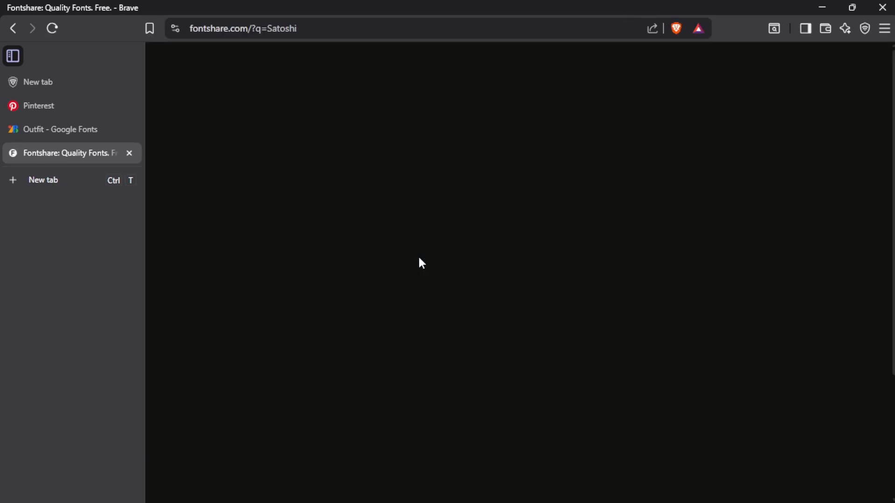
pyautogui.scroll(-3, 793, 247)
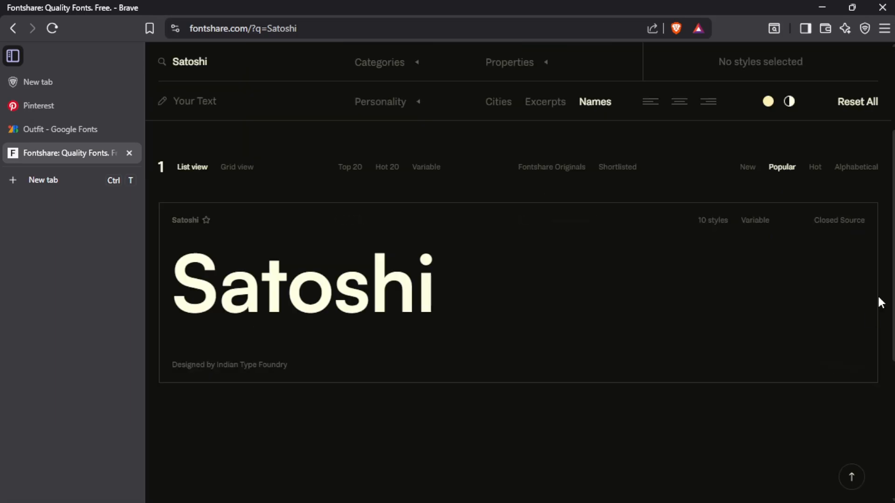
pyautogui.click(843, 367)
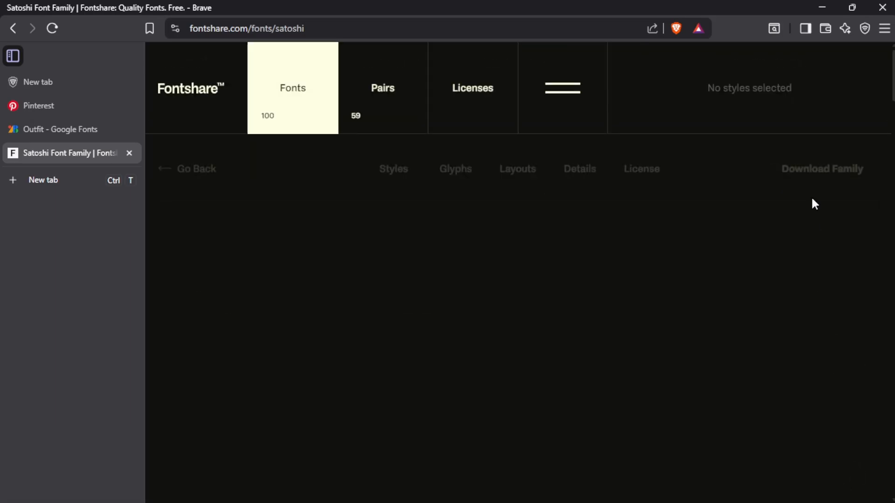
pyautogui.click(813, 162)
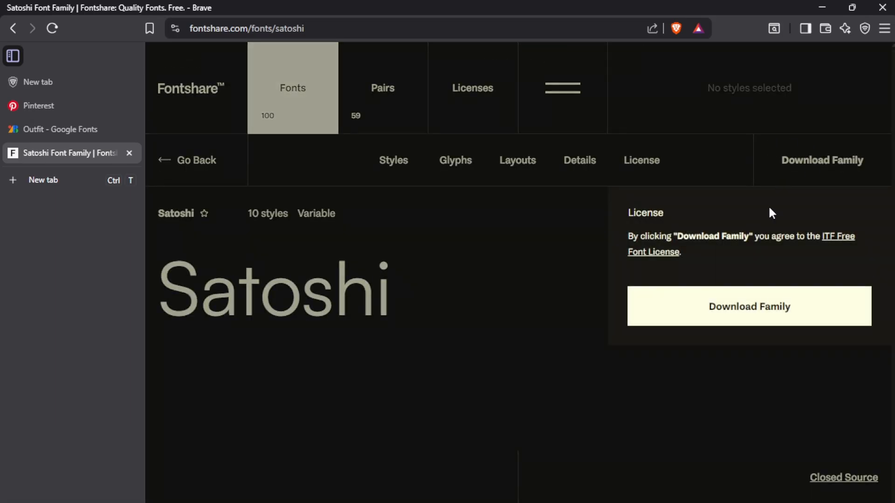
pyautogui.click(758, 313)
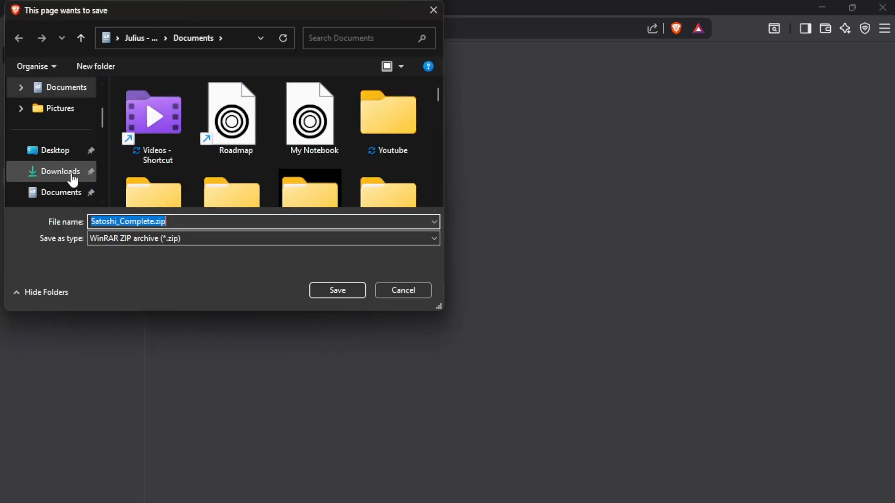
# Step: Save Satoshi_Complete.zip in a new folder named "church Flyer resources" inside Videos
pyautogui.scroll(-2, 73, 179)
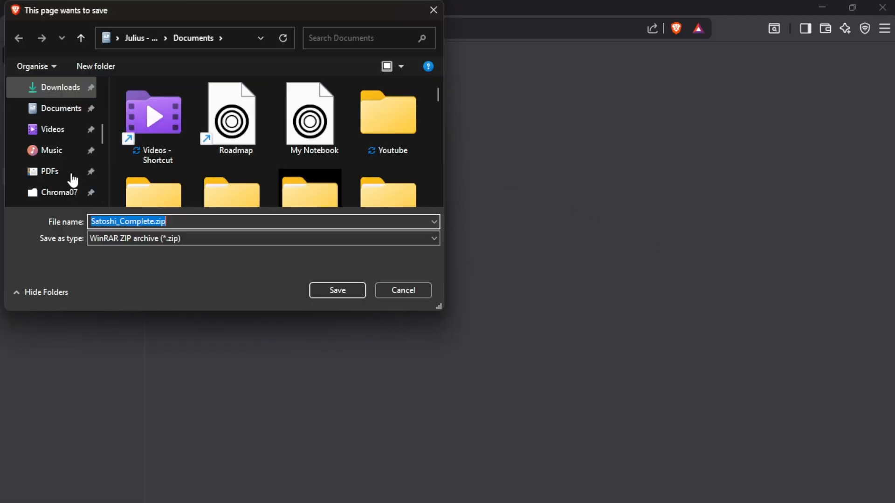
pyautogui.click(53, 131)
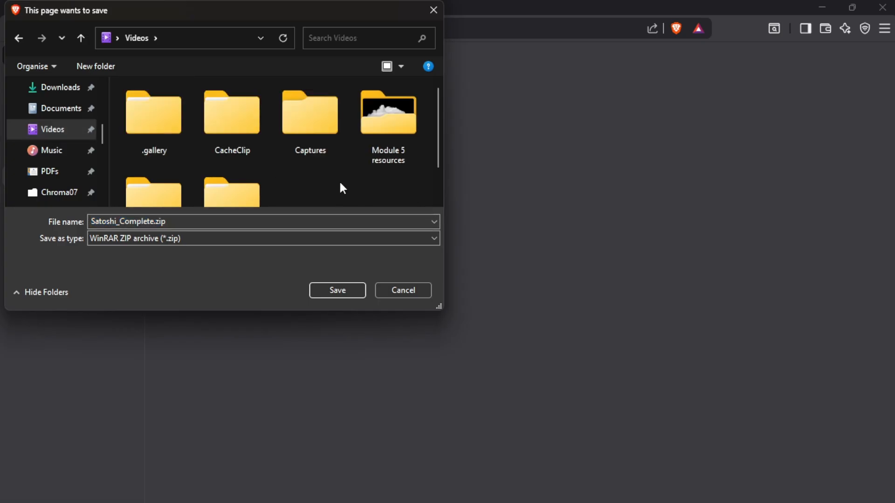
pyautogui.hotkey('ctrl', 'shift', 'n')
pyautogui.write('chur')
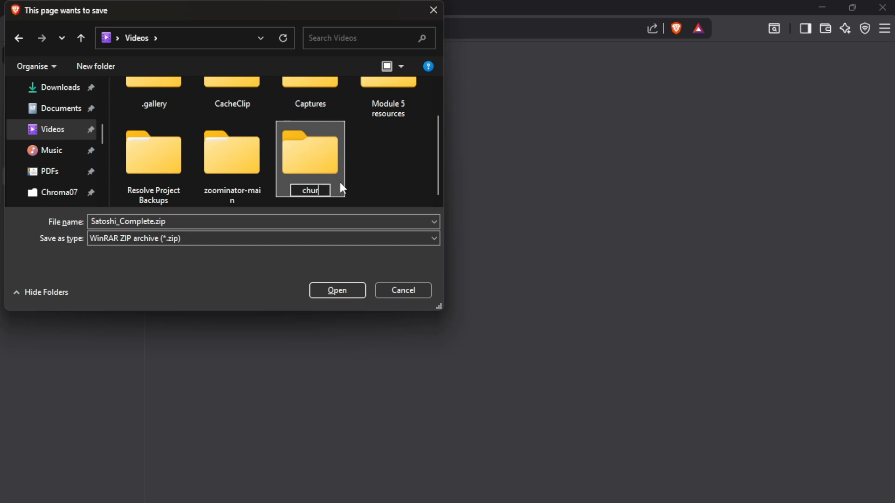
pyautogui.write('ch Flyer')
pyautogui.write('resources')
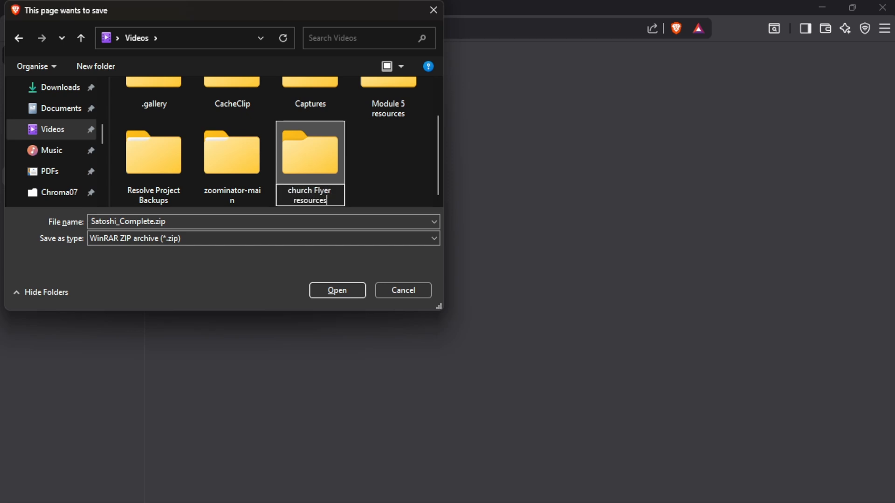
pyautogui.click(335, 292)
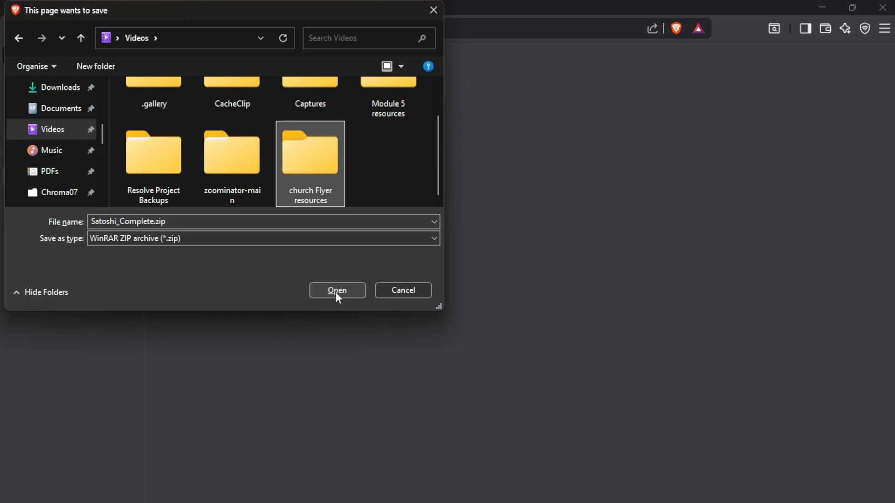
pyautogui.click(335, 291)
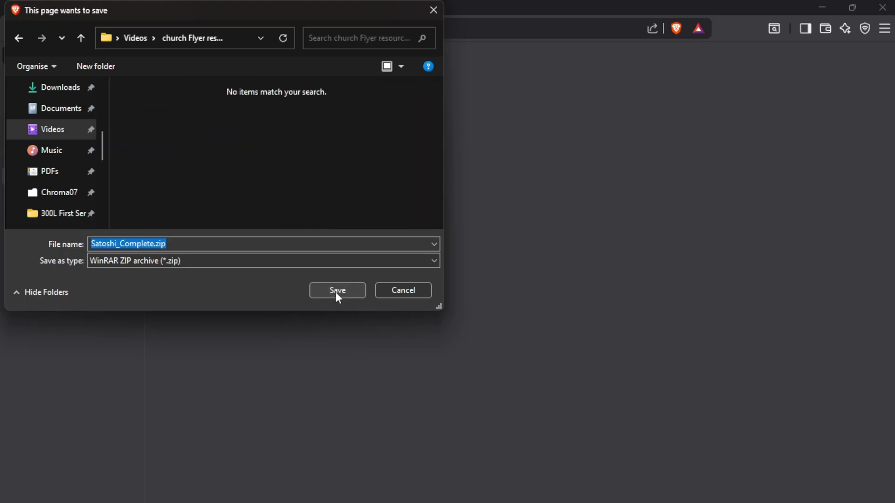
pyautogui.click(336, 290)
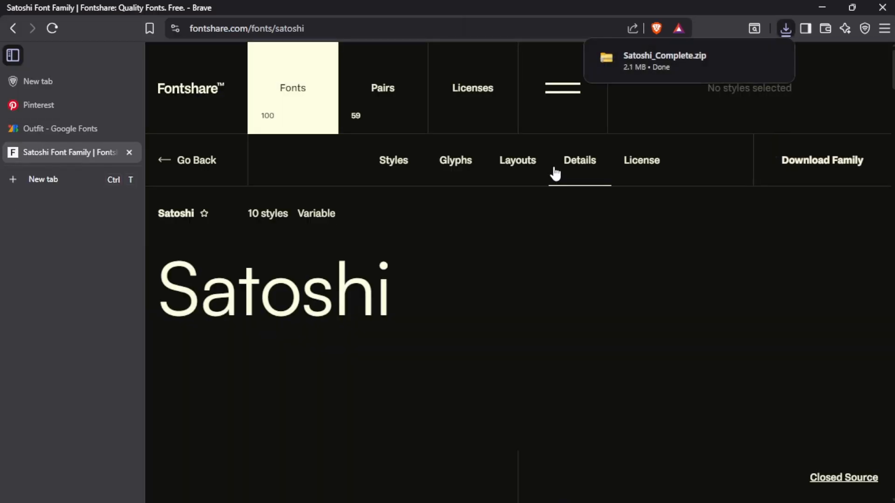
# Step: Switch to File Explorer and open the "church Flyer resources" folder in Videos
pyautogui.hotkey('alt', 'Tab')
pyautogui.hotkey('alt', 'Tab')
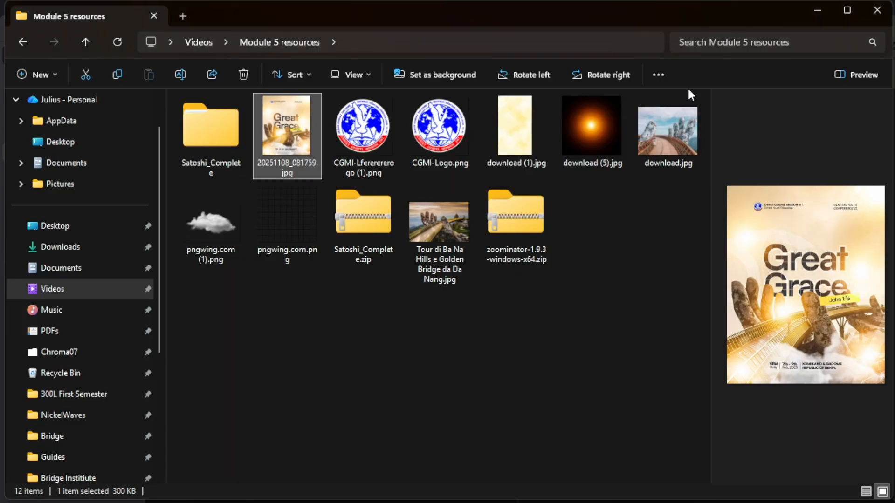
pyautogui.click(195, 40)
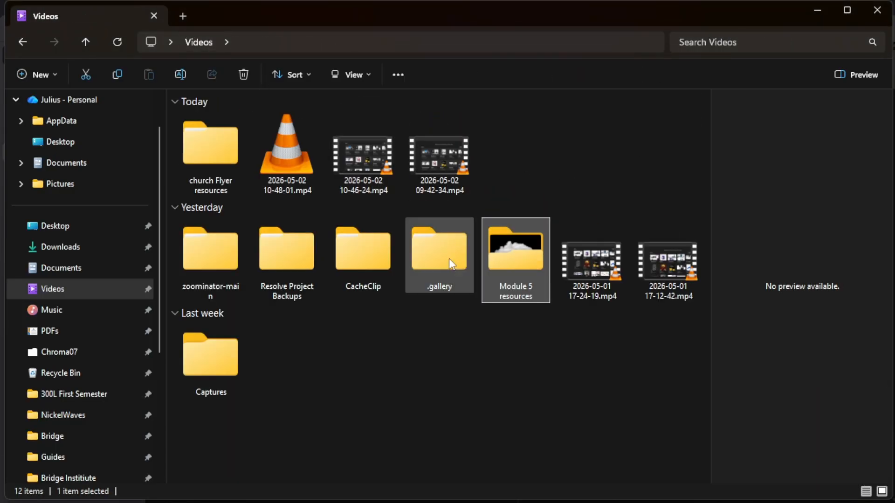
pyautogui.click(219, 154)
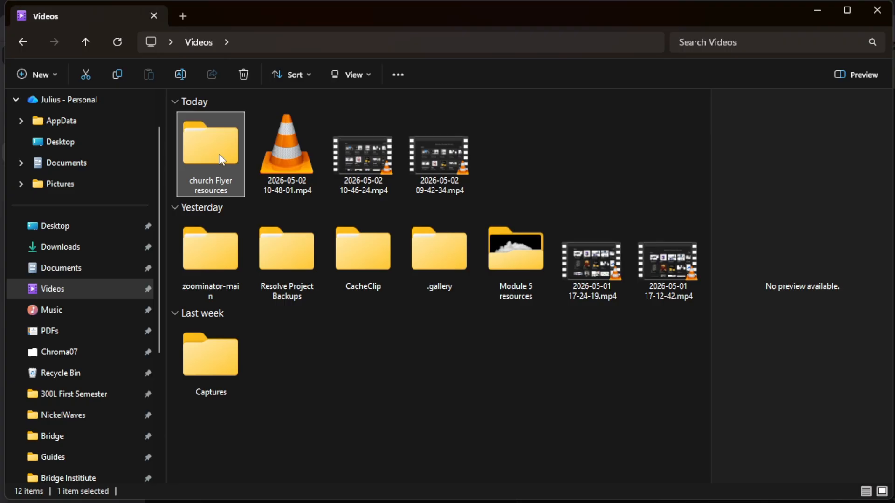
pyautogui.doubleClick(219, 154)
# Step: Extract Satoshi_Complete.zip with WinRAR into its own Satoshi_Complete folder and delete the archive
pyautogui.click(212, 141)
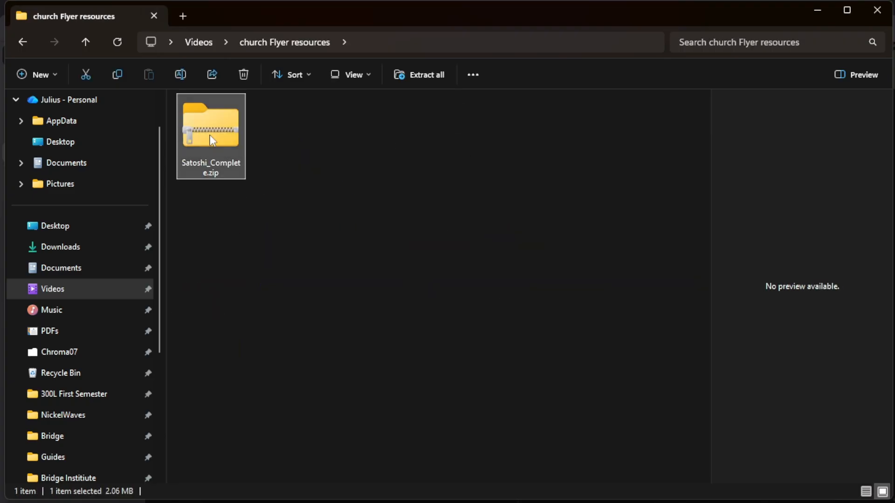
pyautogui.rightClick(212, 140)
pyautogui.moveTo(348, 352)
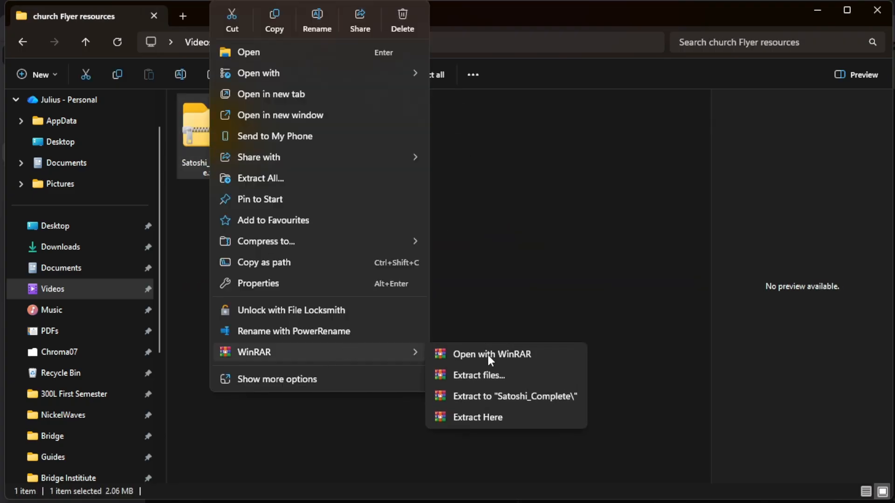
pyautogui.click(532, 397)
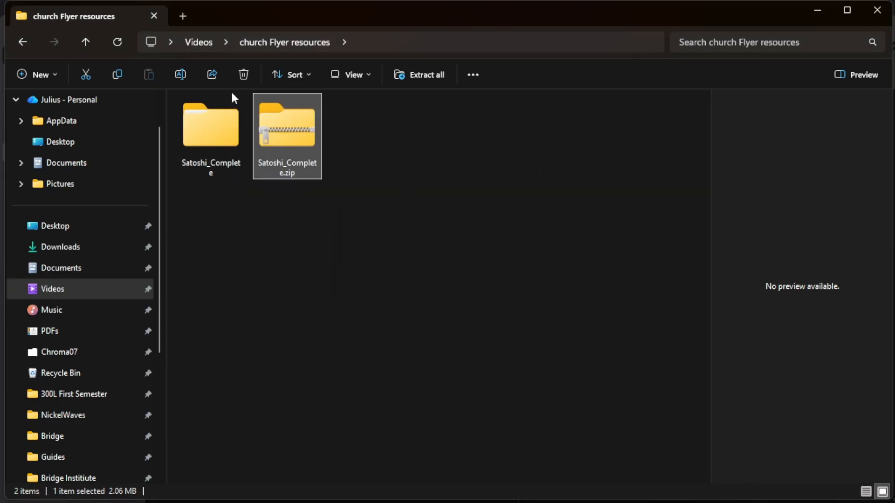
pyautogui.click(244, 74)
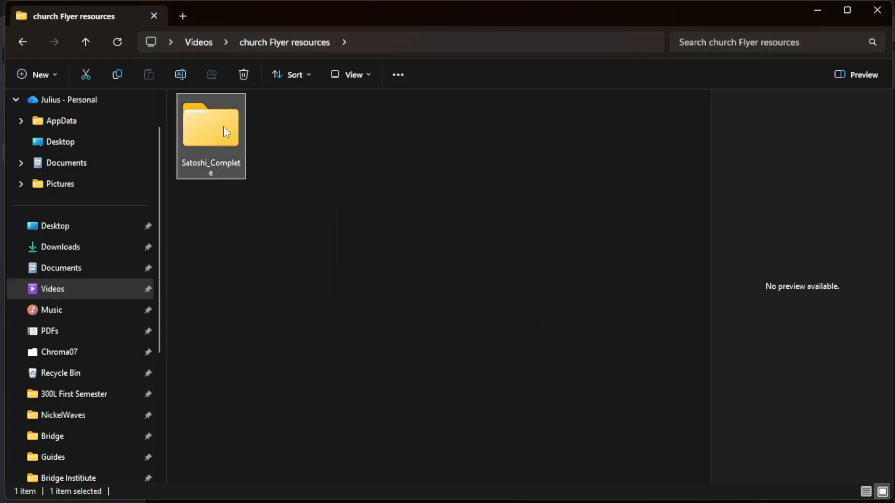
# Step: Open the OTF folder within the Fonts folder of the extracted Satoshi_Complete package
pyautogui.doubleClick(223, 127)
pyautogui.doubleClick(222, 135)
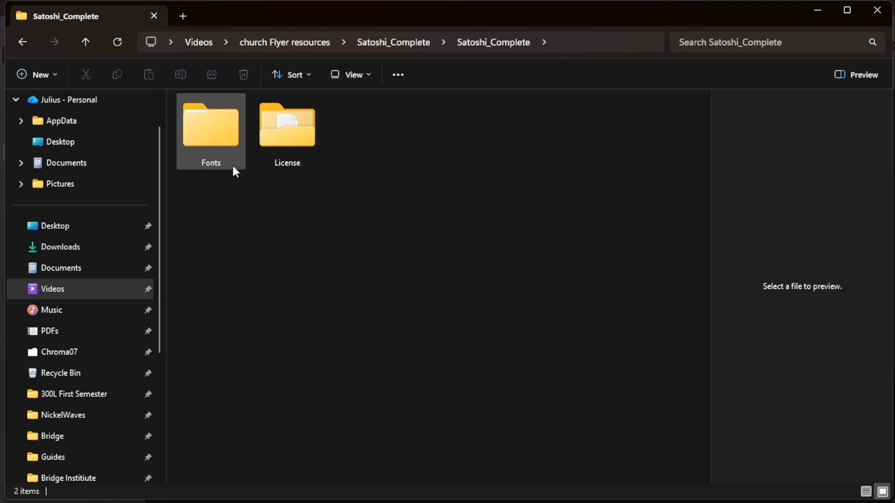
pyautogui.doubleClick(213, 130)
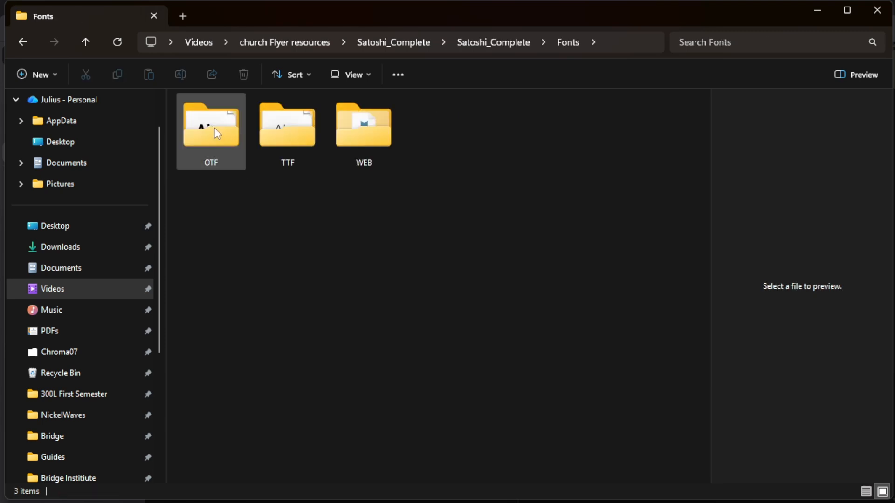
pyautogui.doubleClick(217, 134)
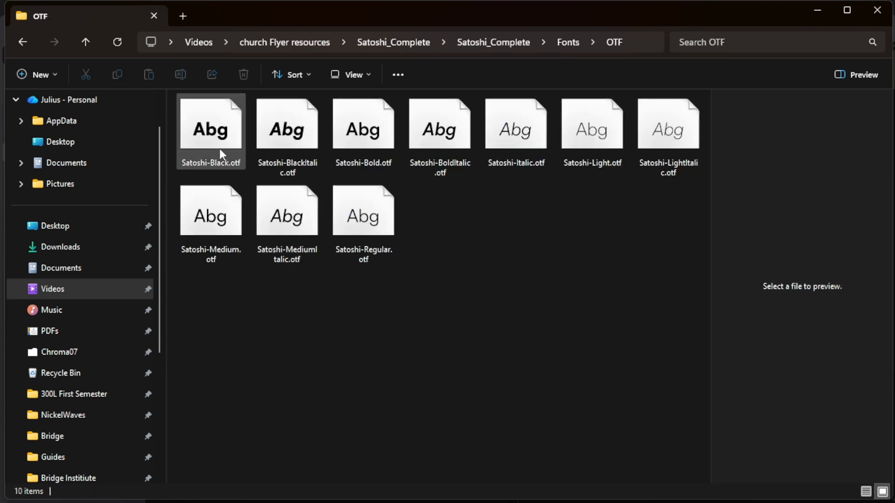
# Step: Install all the Satoshi OTF font files, replacing the already installed versions for all current items
pyautogui.click(220, 150)
pyautogui.hotkey('ctrl', 'a')
pyautogui.rightClick(220, 150)
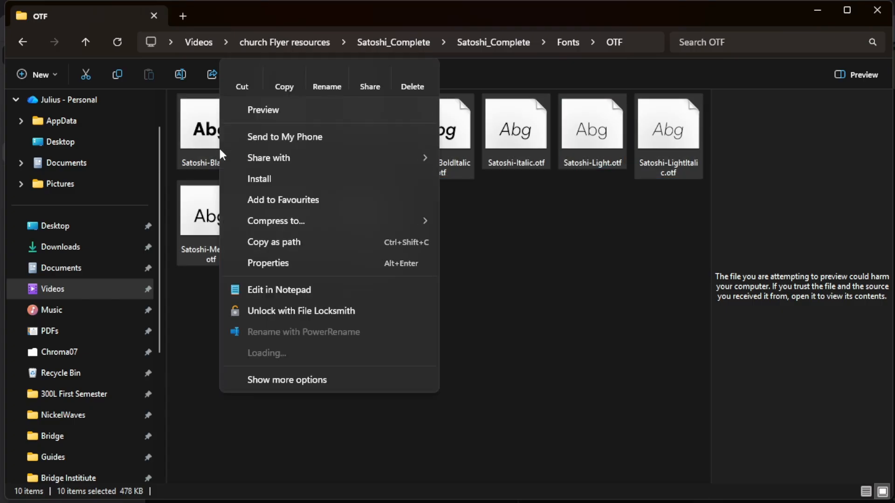
pyautogui.click(335, 180)
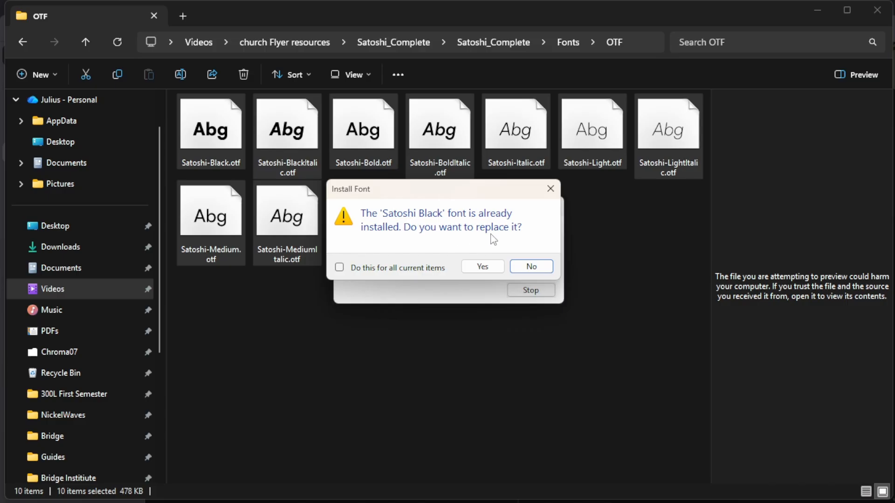
pyautogui.click(368, 273)
pyautogui.click(480, 268)
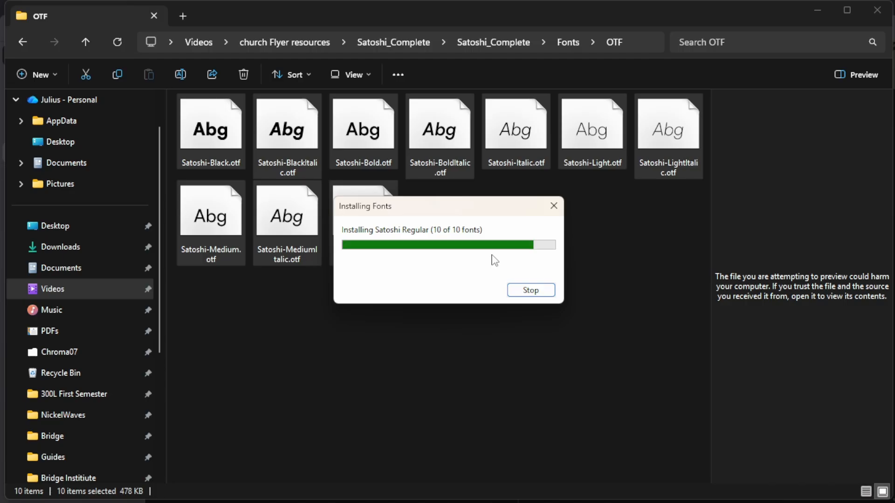
pyautogui.hotkey('alt', 'Tab')
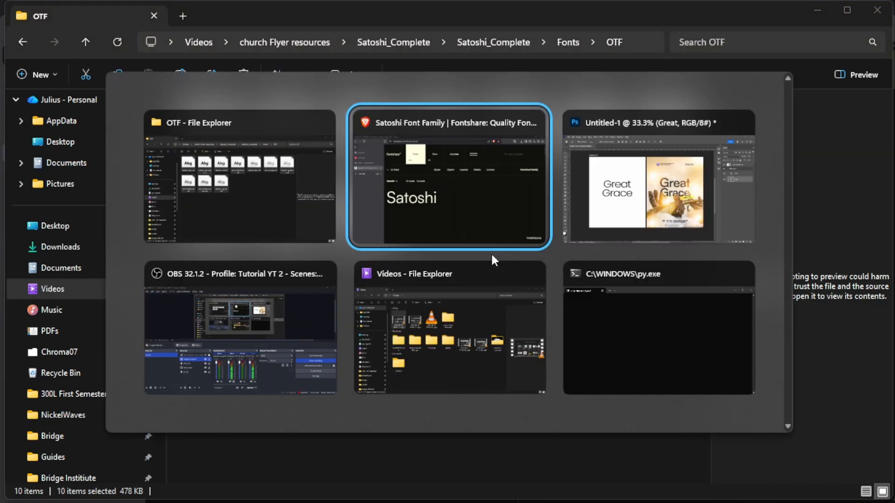
# Step: Switch to Photoshop and set both the Great and Grace text layers to the Satoshi font in Bold style
pyautogui.hotkey('alt', 'Tab')
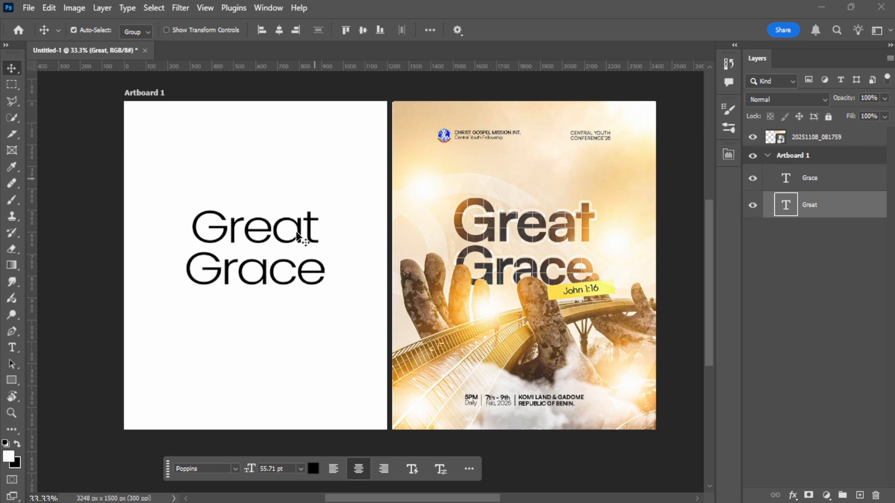
pyautogui.click(831, 179)
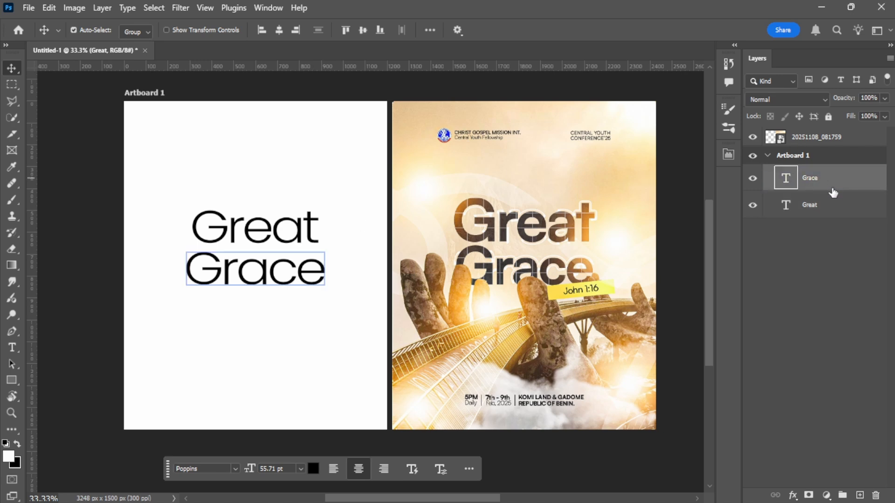
pyautogui.click(819, 204)
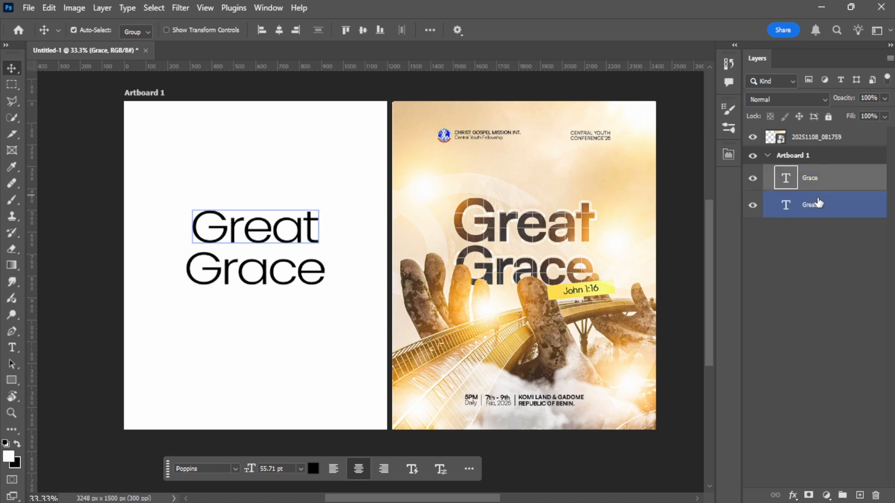
pyautogui.keyDown('shift'); pyautogui.click(806, 204); pyautogui.keyUp('shift')
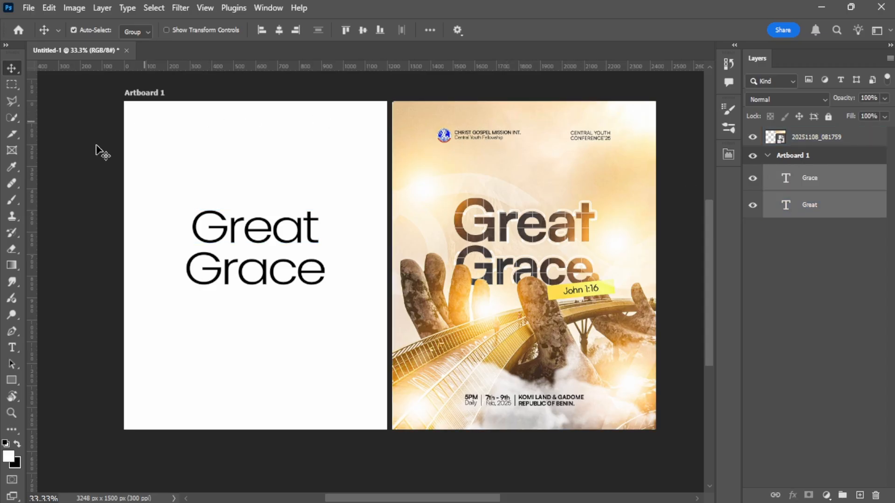
pyautogui.click(11, 349)
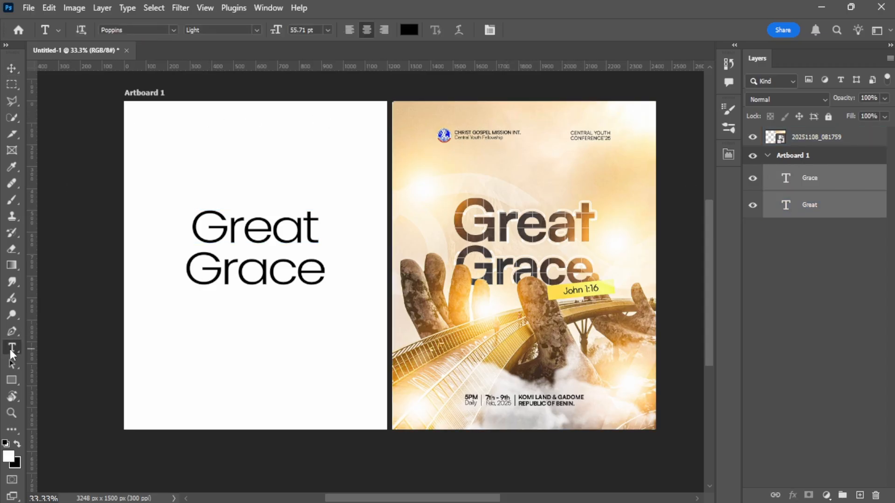
pyautogui.click(156, 30)
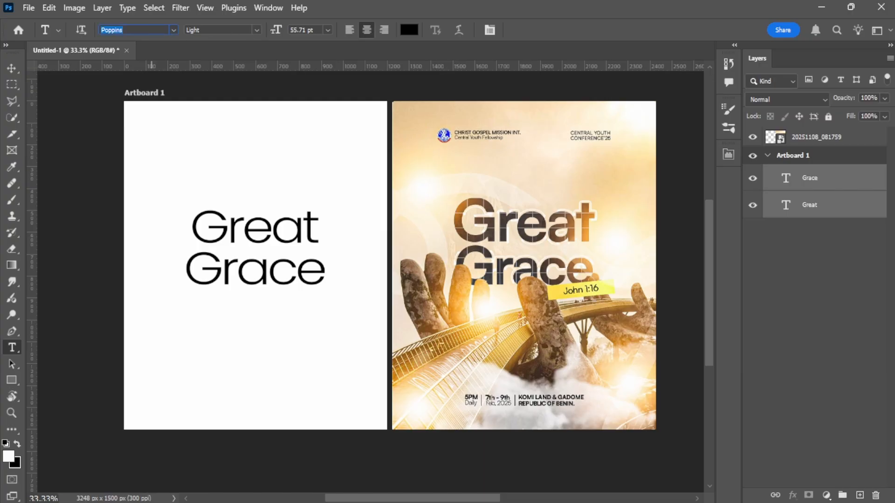
pyautogui.write('satoshi')
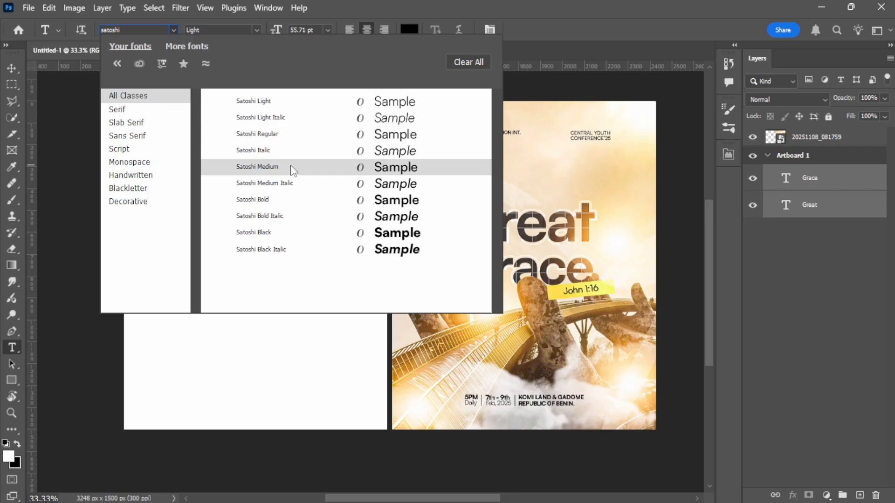
pyautogui.click(258, 166)
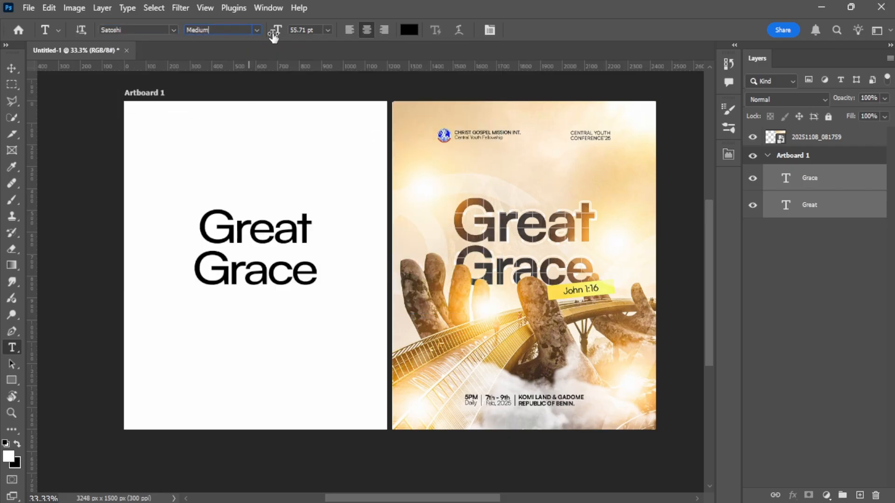
pyautogui.click(257, 29)
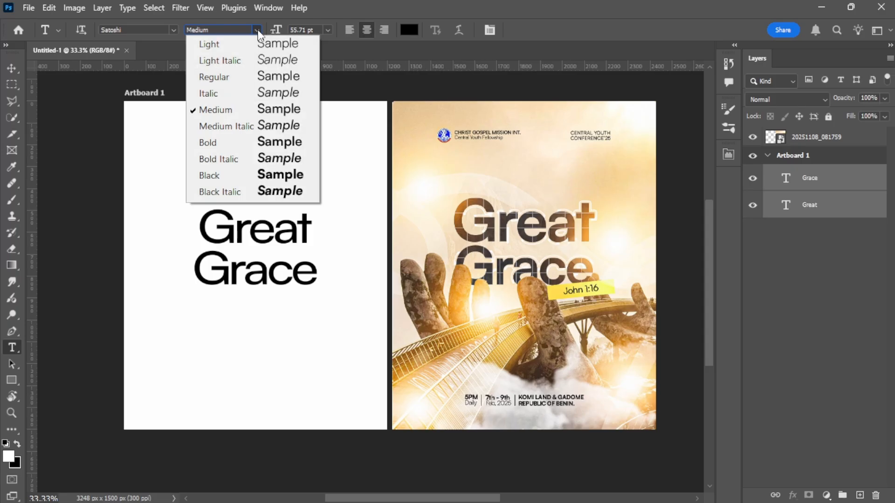
pyautogui.click(269, 146)
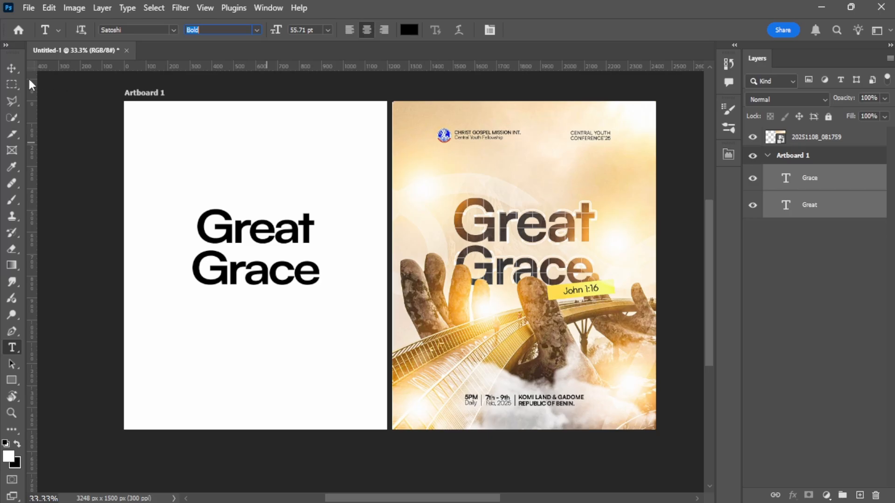
# Step: Scale the Great and Grace text layers together up to about 113.7% around their shared centre
pyautogui.click(12, 69)
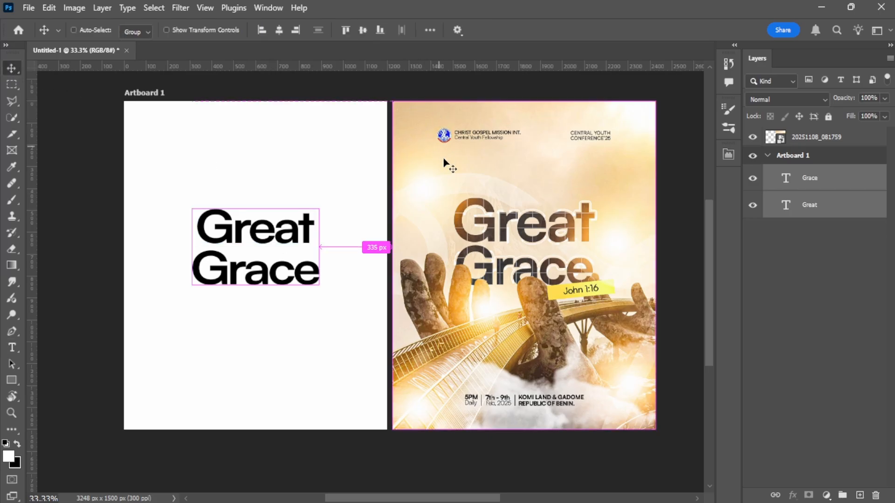
pyautogui.hotkey('ctrl', 't')
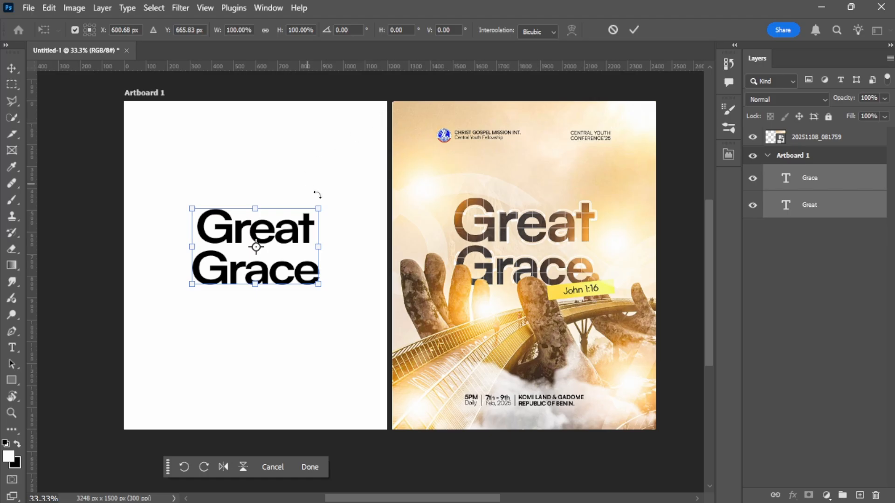
pyautogui.moveTo(319, 209); pyautogui.dragTo(324, 194)
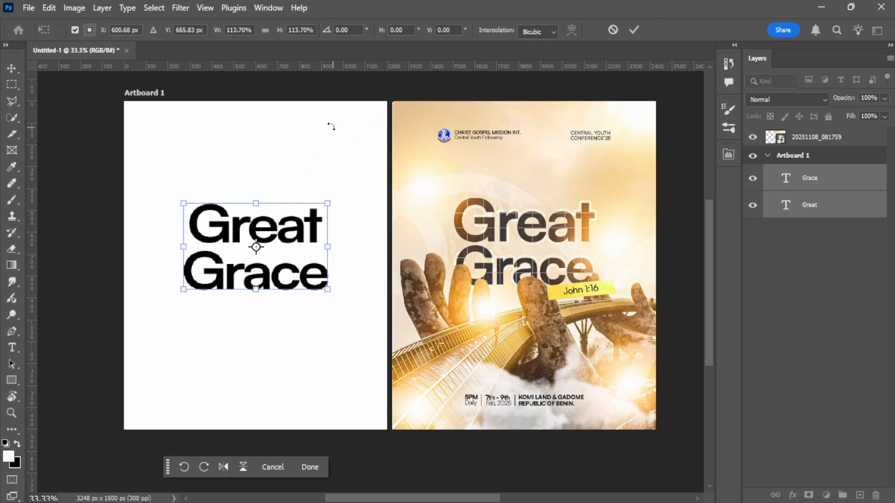
pyautogui.click(634, 30)
pyautogui.click(462, 189)
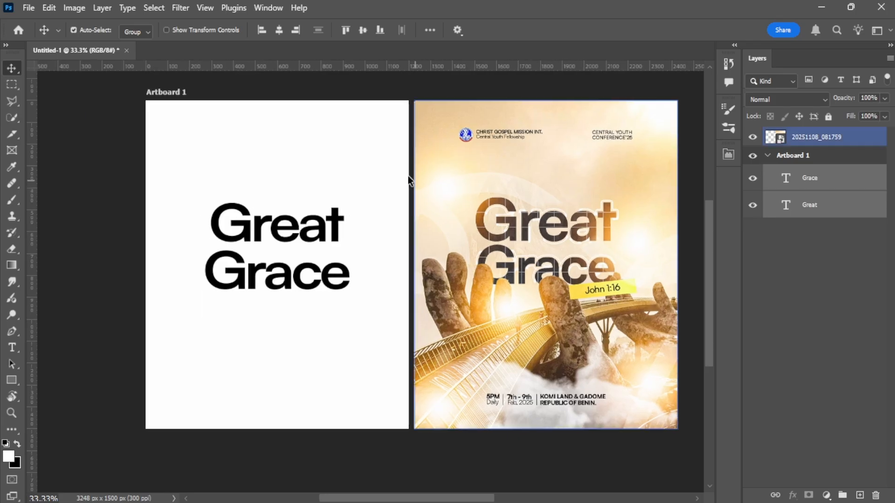
pyautogui.moveTo(356, 139); pyautogui.dragTo(347, 152)
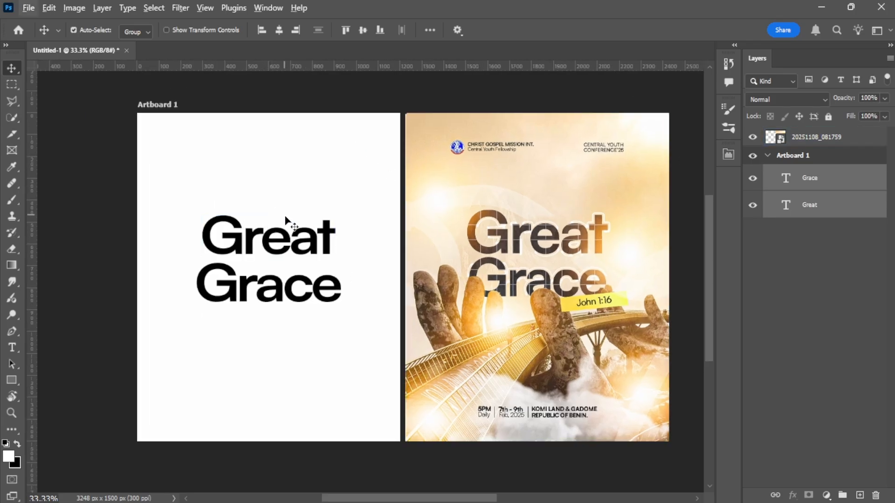
pyautogui.click(581, 308)
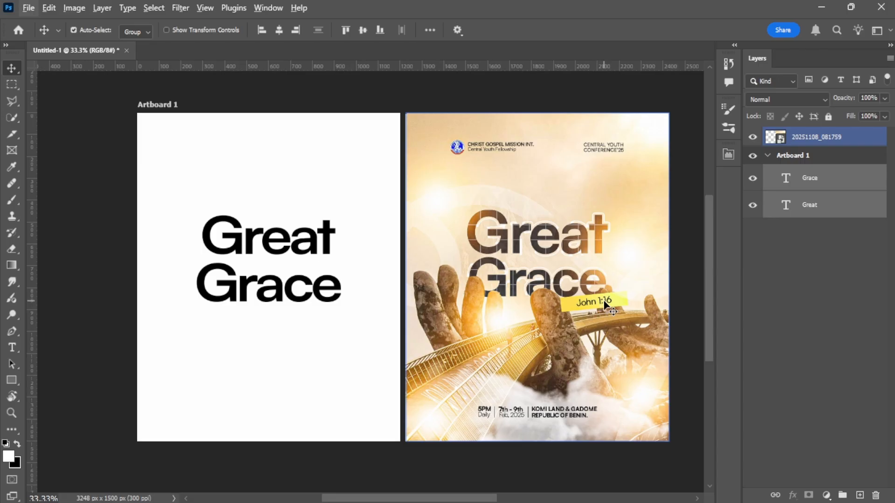
pyautogui.click(351, 264)
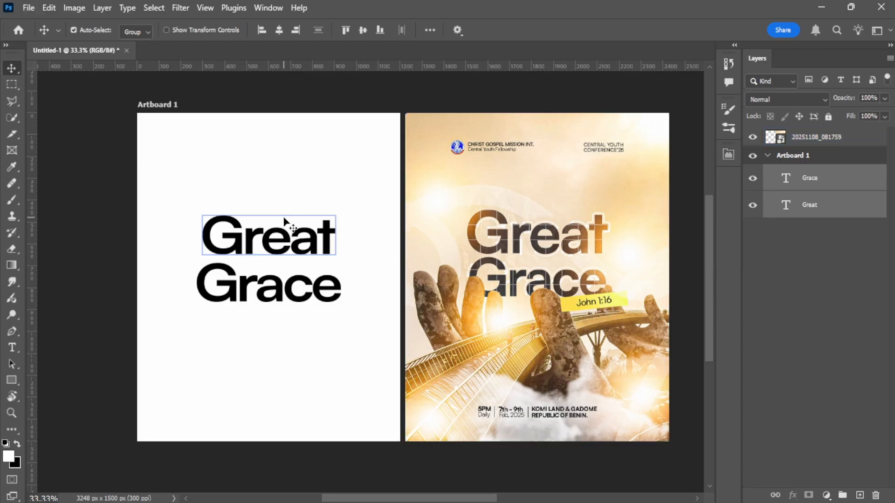
# Step: Draw a rectangle about 279 × 59 px above the word Great on the artboard and fill it with black
pyautogui.press('u')
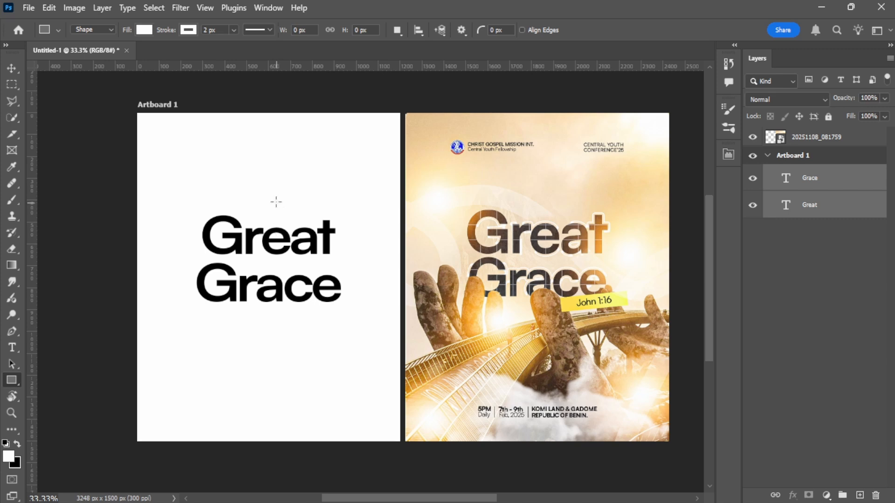
pyautogui.moveTo(270, 187); pyautogui.dragTo(331, 200)
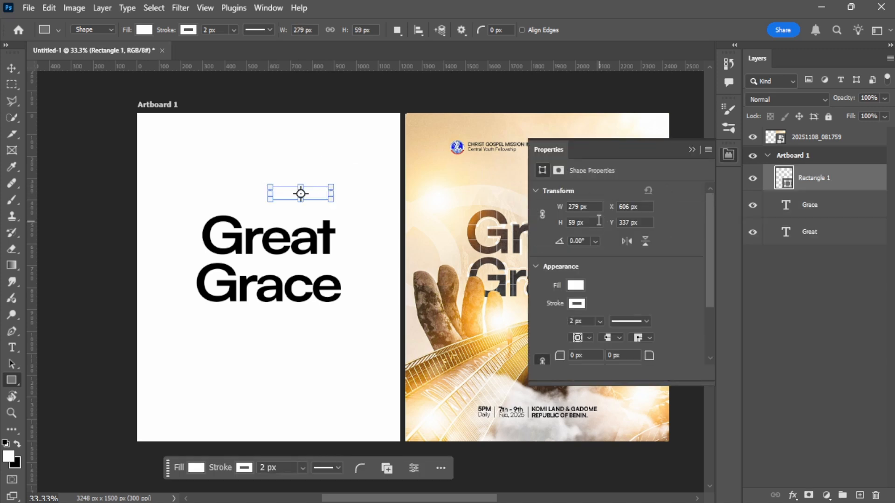
pyautogui.click(574, 285)
pyautogui.click(543, 330)
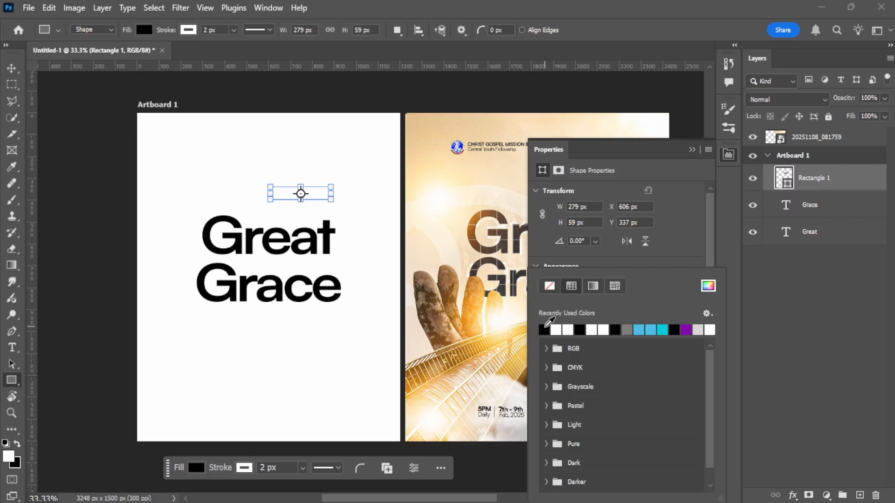
# Step: Move the rectangle down between the words Great and Grace, extending past their right ends
pyautogui.press('v')
pyautogui.scroll(1, 530, 197)
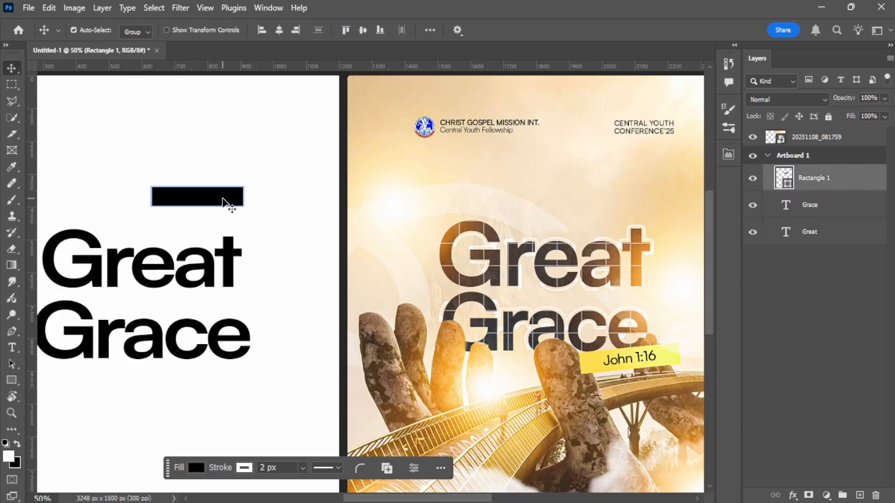
pyautogui.moveTo(230, 200)
pyautogui.mouseDown()
pyautogui.moveTo(304, 270)
pyautogui.moveTo(296, 310)
pyautogui.moveTo(313, 307)
pyautogui.mouseUp()
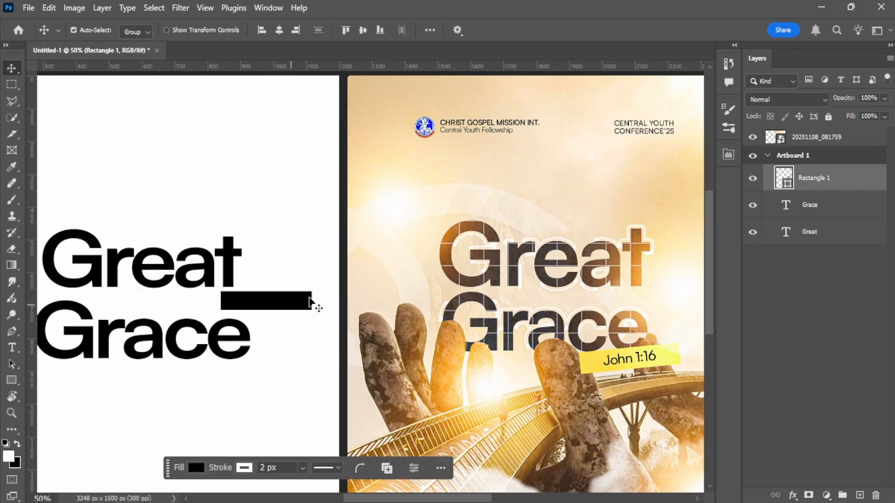
pyautogui.click(596, 362)
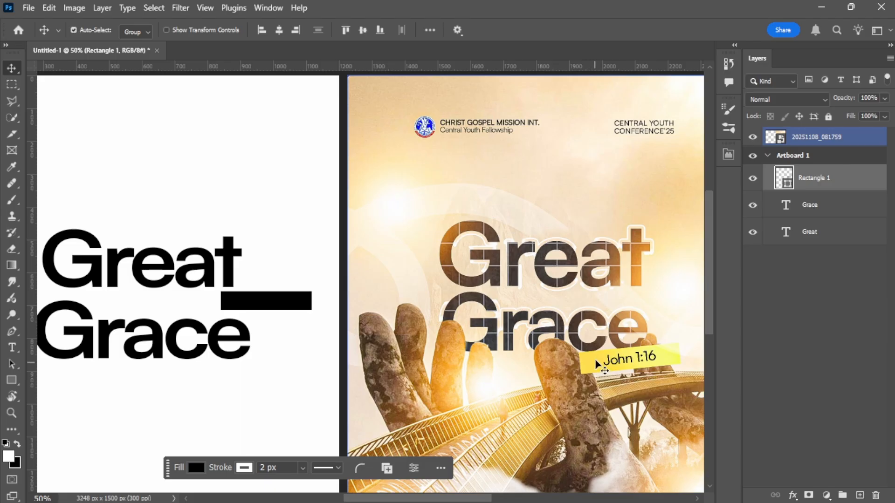
pyautogui.click(281, 301)
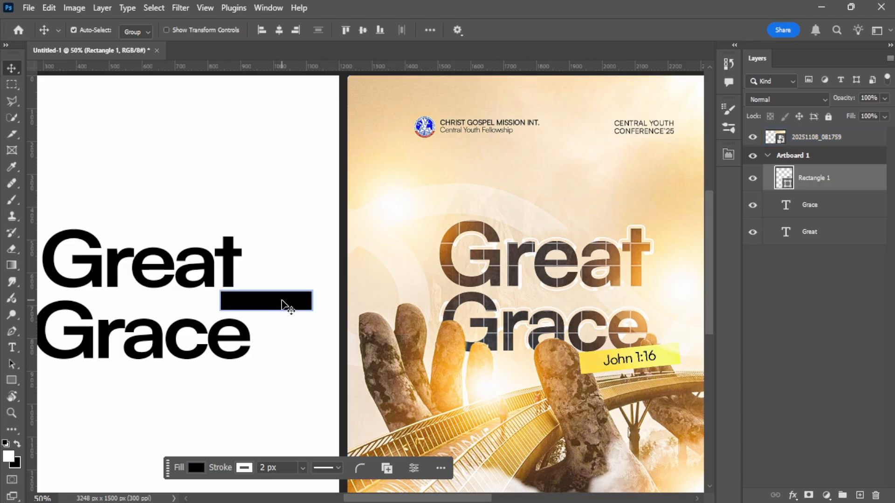
pyautogui.click(729, 154)
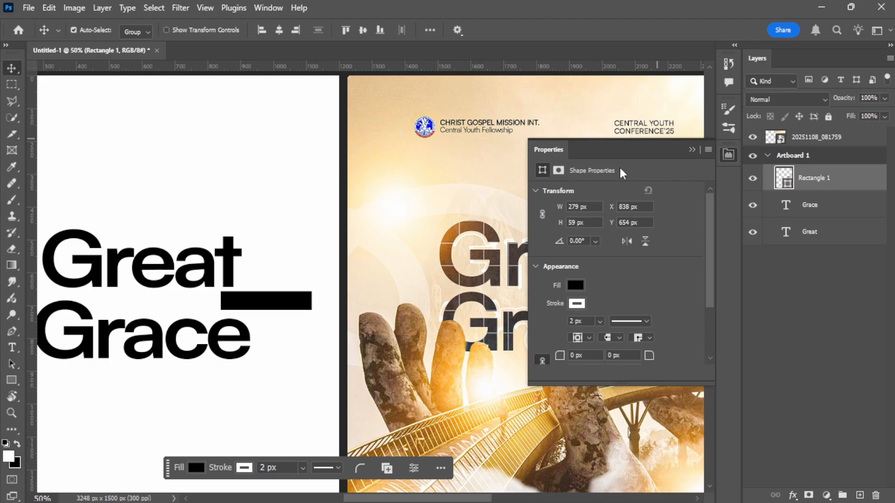
pyautogui.moveTo(632, 147); pyautogui.dragTo(330, 132)
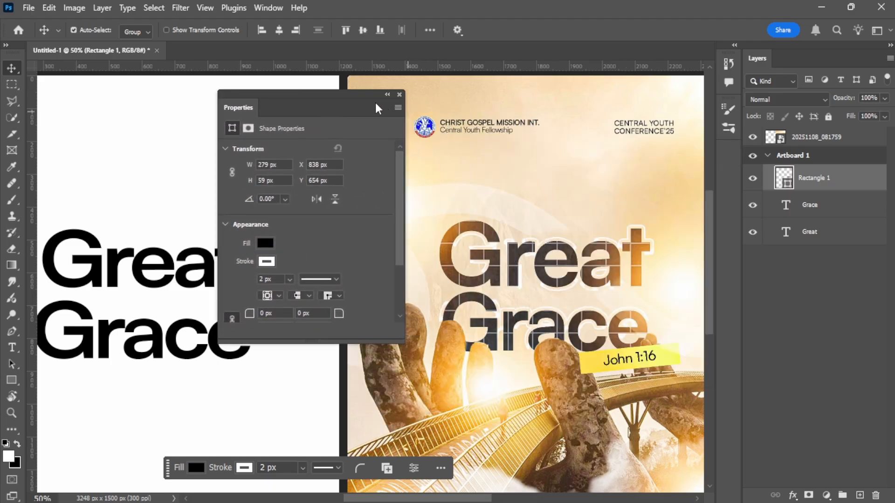
pyautogui.moveTo(358, 102); pyautogui.dragTo(729, 156)
pyautogui.click(729, 155)
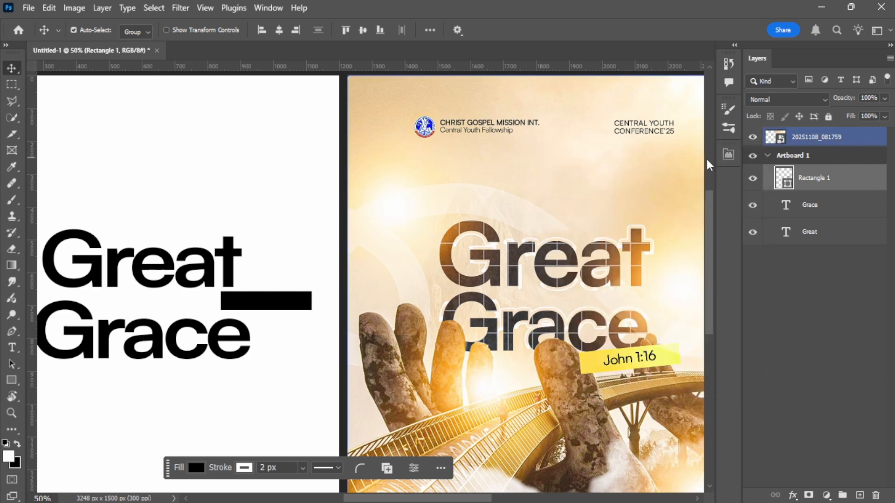
# Step: Fill the rectangle with yellow ffdf4e sampled from the reference's John 1:16 strip and shift it slightly to the right
pyautogui.moveTo(167, 468); pyautogui.dragTo(240, 462)
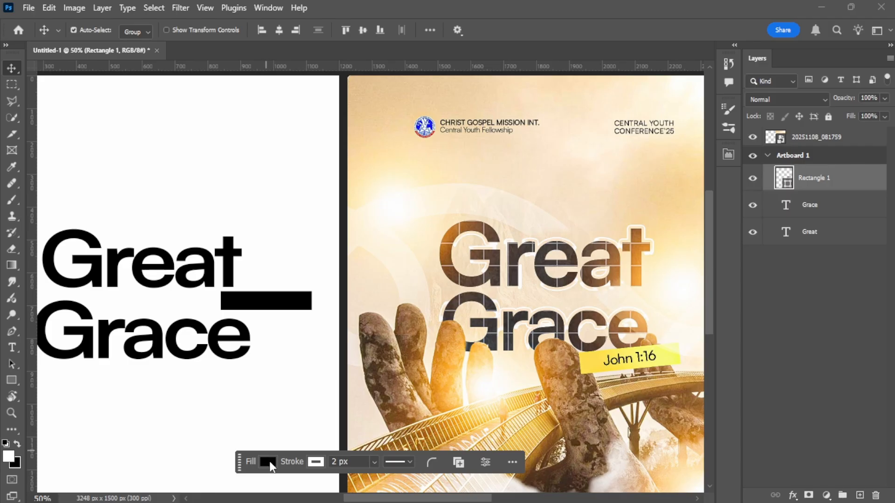
pyautogui.click(269, 463)
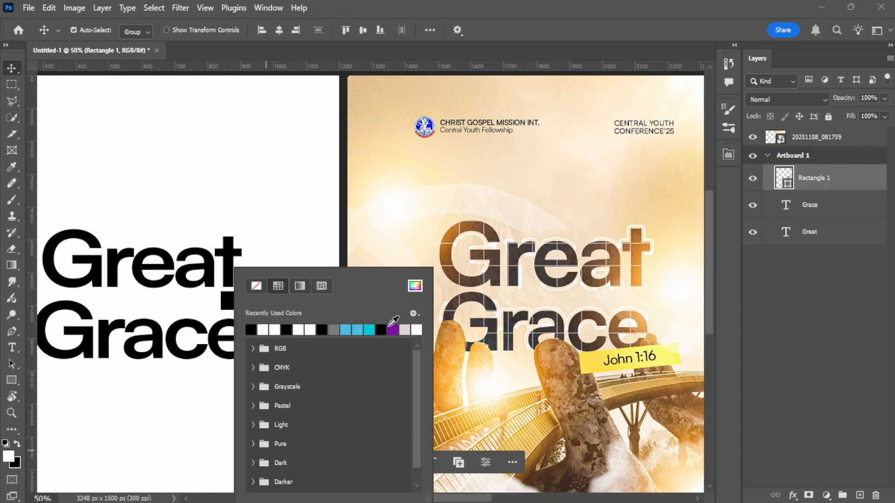
pyautogui.click(415, 286)
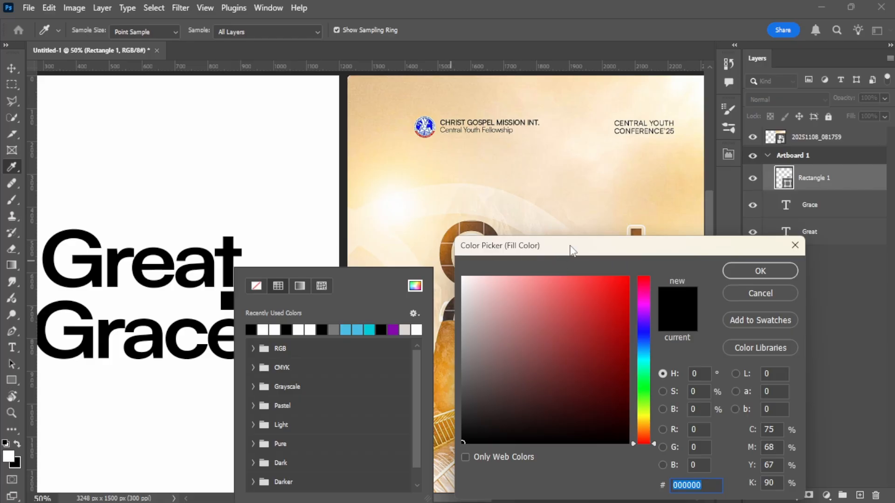
pyautogui.moveTo(573, 251); pyautogui.dragTo(235, 246)
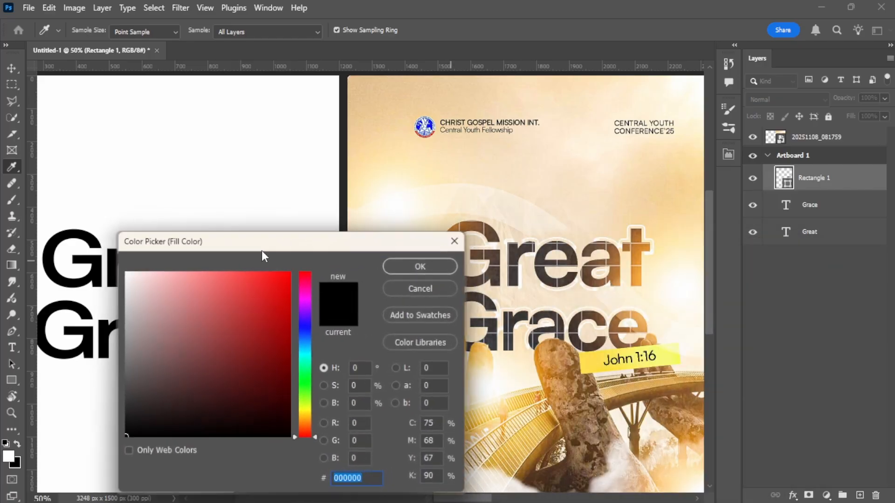
pyautogui.click(597, 358)
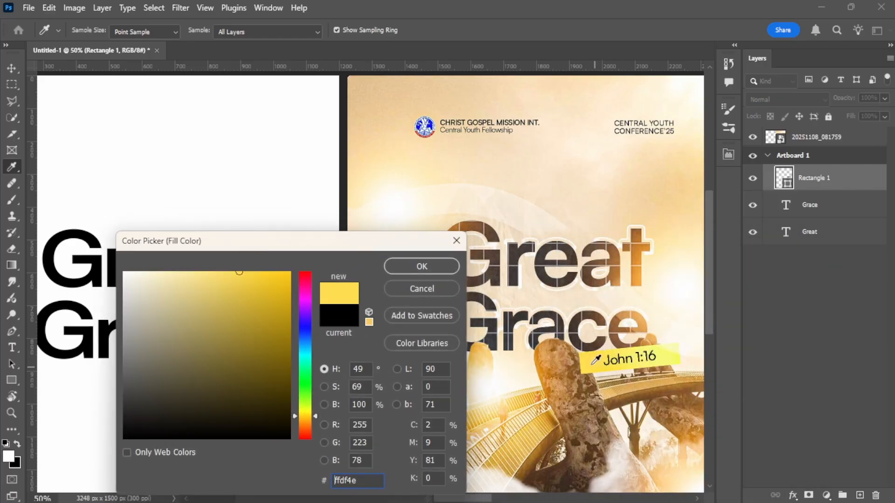
pyautogui.click(426, 266)
pyautogui.click(369, 243)
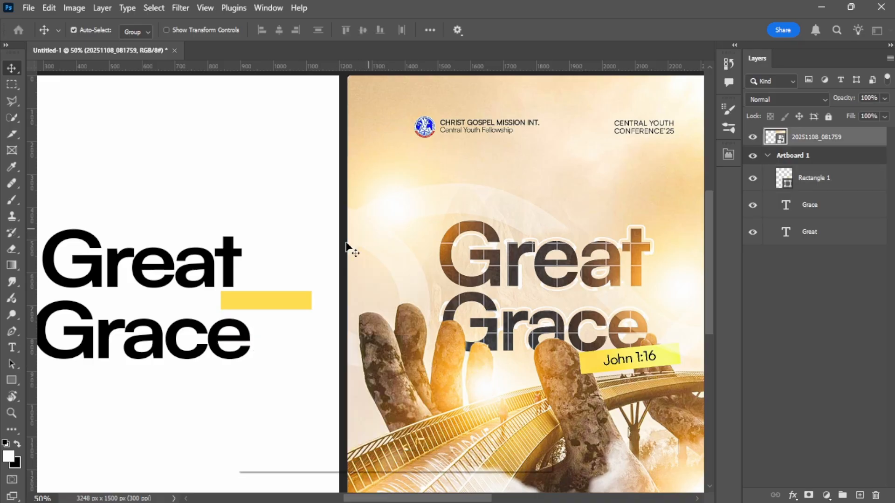
pyautogui.moveTo(293, 300); pyautogui.dragTo(305, 296)
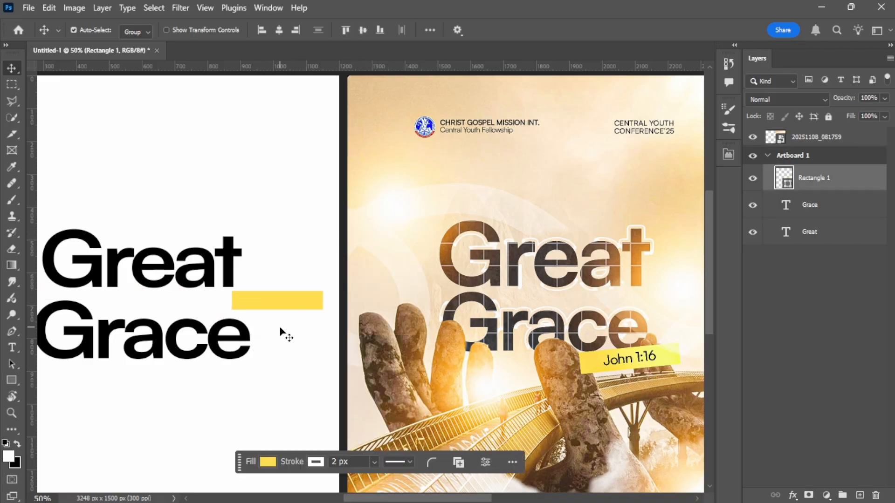
# Step: Examine the rectangle's fill colour ffdf4e in the colour picker and accept it
pyautogui.click(11, 379)
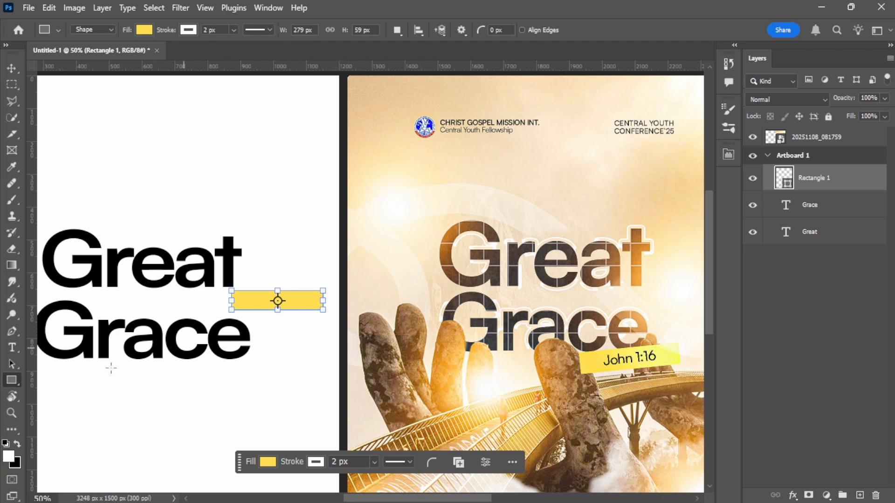
pyautogui.click(145, 31)
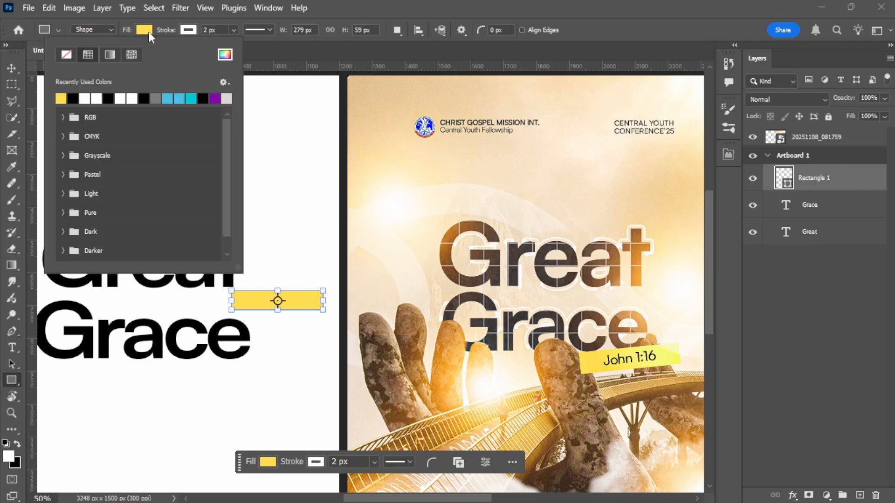
pyautogui.click(225, 55)
pyautogui.moveTo(280, 250); pyautogui.dragTo(246, 252)
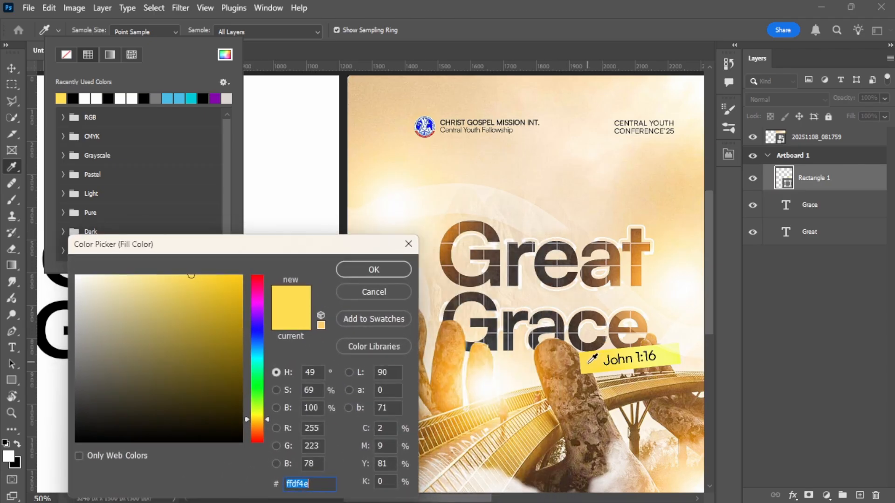
pyautogui.click(373, 270)
pyautogui.press('v')
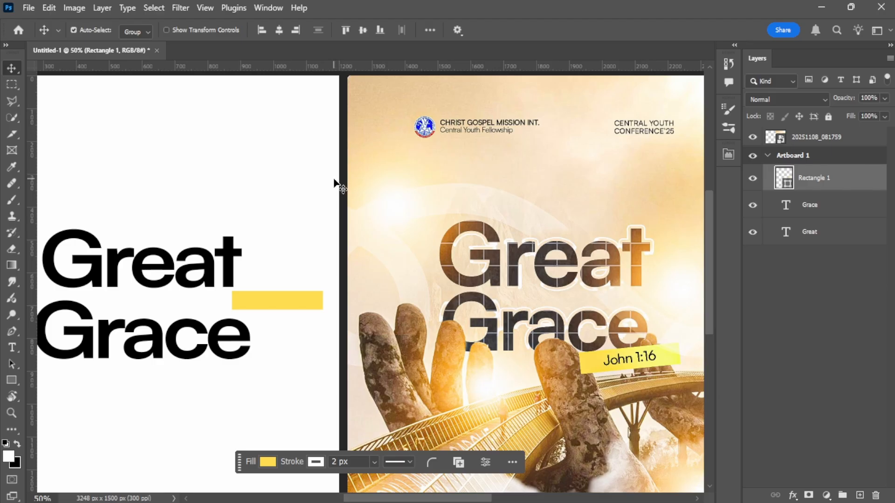
# Step: Move the yellow rectangle slightly down and left so it overlaps the end of the word Grace
pyautogui.scroll(-2, 426, 196)
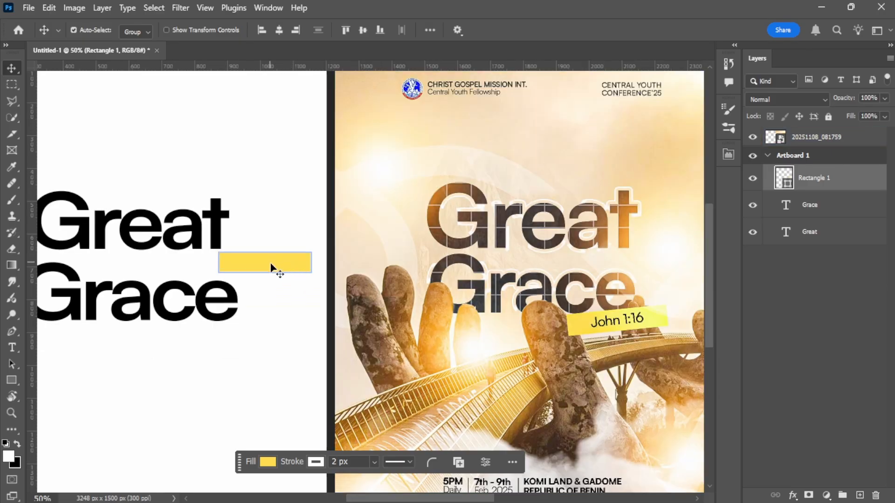
pyautogui.hotkey('ctrl', 't')
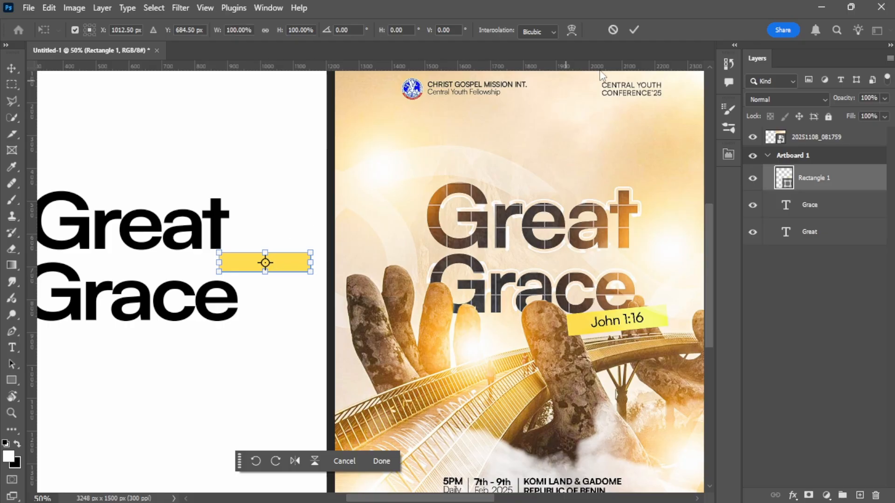
pyautogui.click(633, 30)
pyautogui.moveTo(279, 259); pyautogui.dragTo(263, 273)
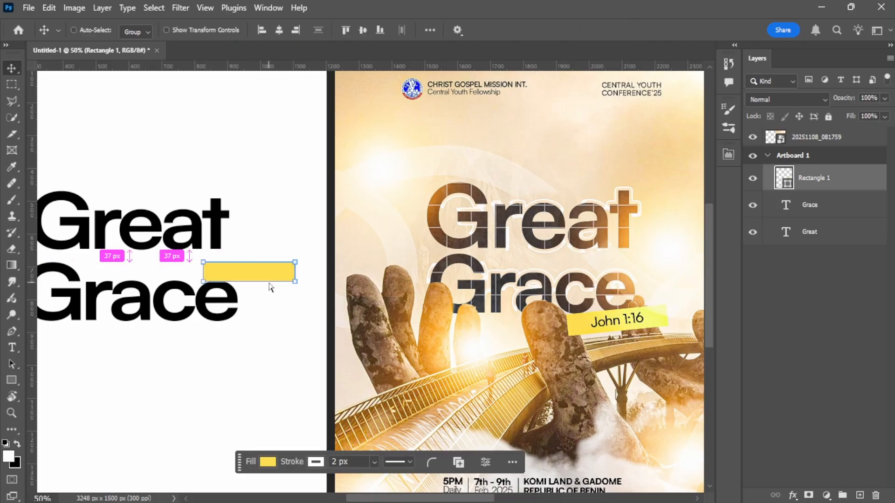
# Step: Stretch the yellow rectangle downward from its lower edge to about 120.34% of its height, keeping its width at 100%
pyautogui.hotkey('ctrl', 't')
pyautogui.moveTo(251, 281); pyautogui.dragTo(250, 287)
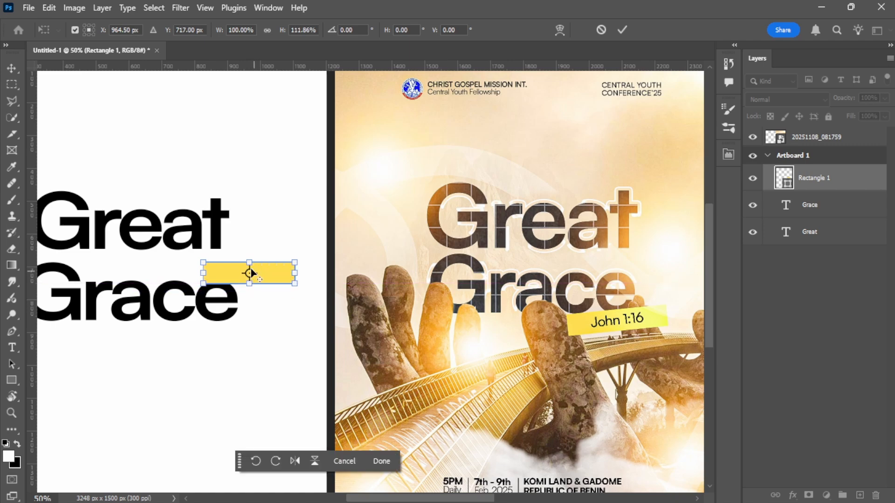
pyautogui.hotkey('ctrl', '+')
pyautogui.hotkey('ctrl', '+')
pyautogui.moveTo(252, 232); pyautogui.dragTo(368, 234)
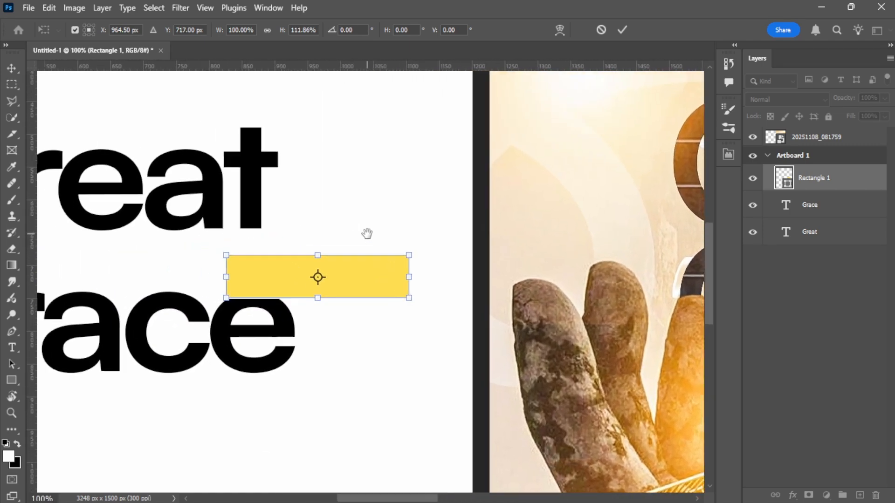
pyautogui.hotkey('ctrl', '+')
pyautogui.hotkey('ctrl', '+')
pyautogui.moveTo(232, 337); pyautogui.dragTo(236, 345)
pyautogui.hotkey('ctrl', '-')
pyautogui.hotkey('ctrl', '-')
pyautogui.hotkey('ctrl', '-')
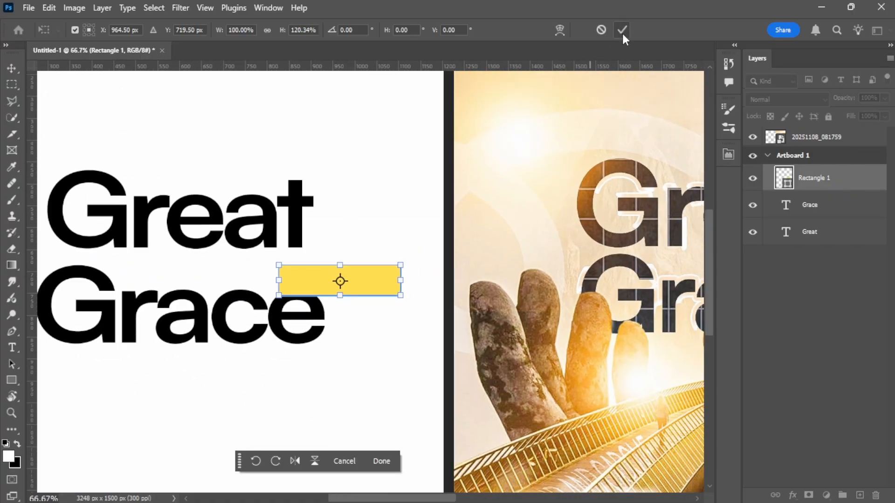
pyautogui.press('Return')
pyautogui.hotkey('ctrl', '-')
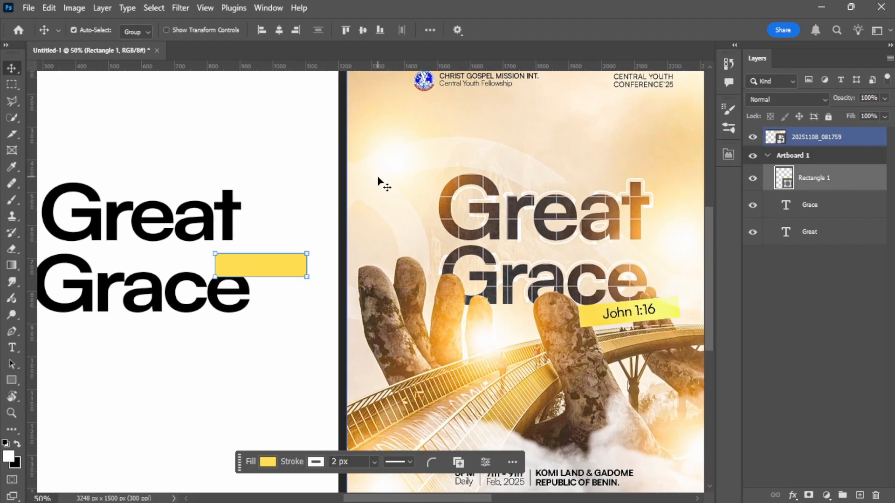
pyautogui.hotkey('ctrl', '-')
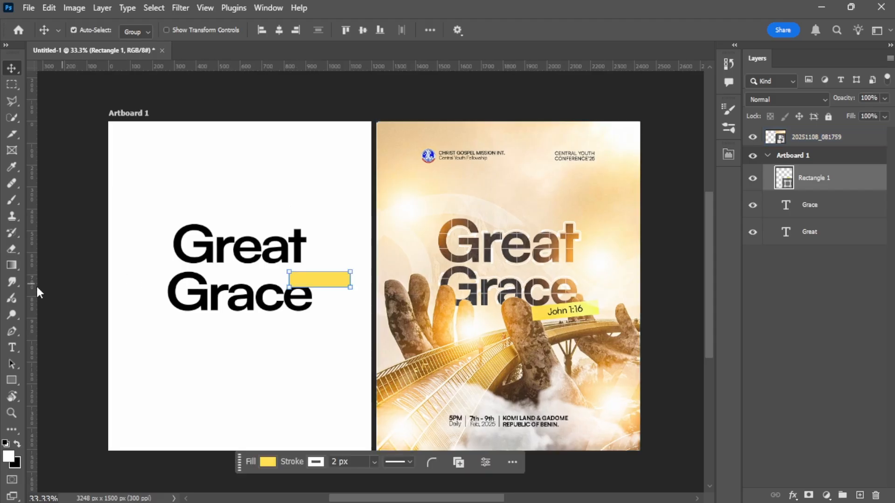
pyautogui.click(223, 243)
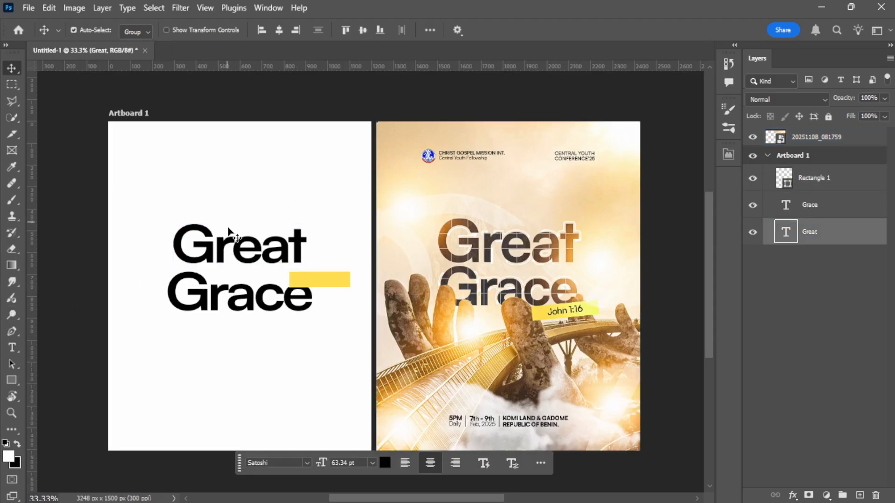
pyautogui.moveTo(229, 243); pyautogui.dragTo(239, 183)
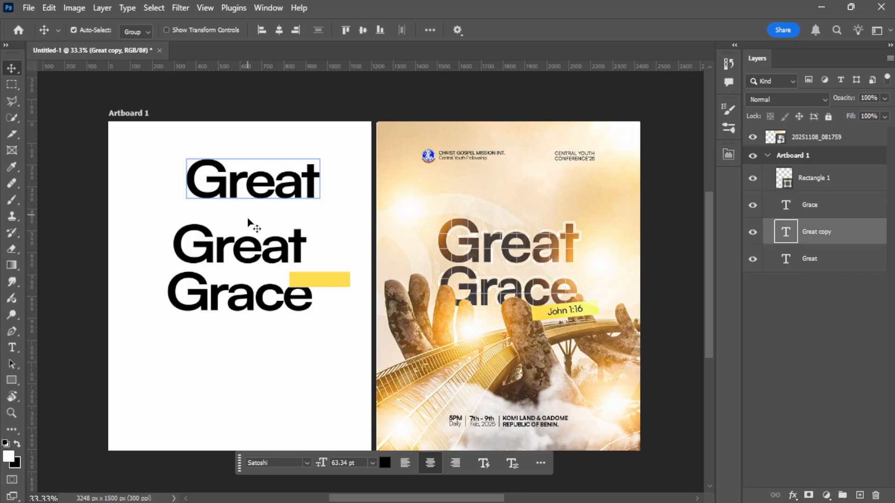
pyautogui.click(251, 232)
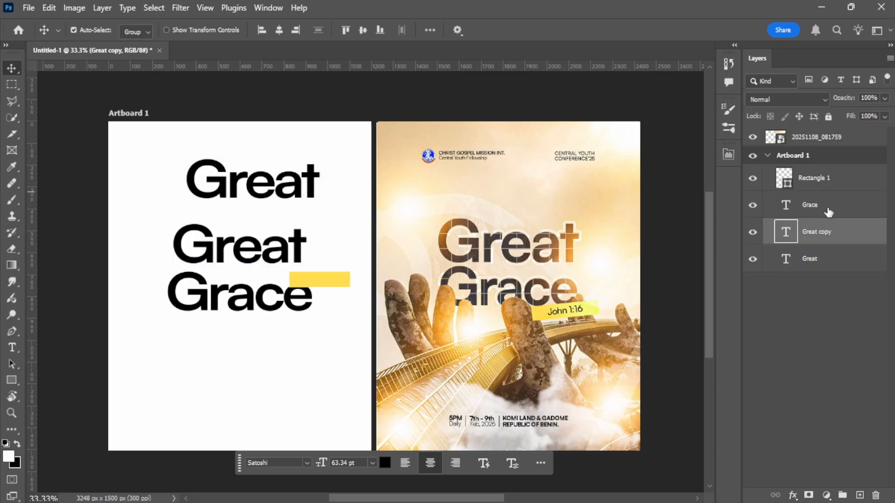
pyautogui.click(824, 258)
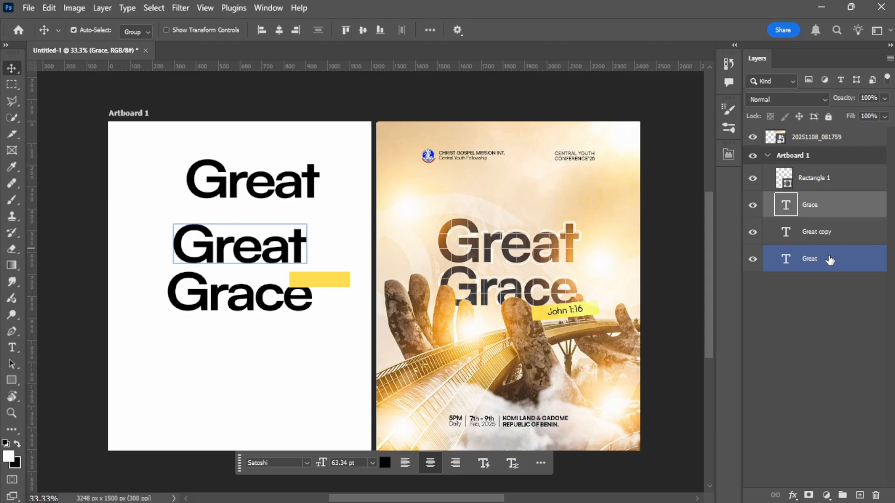
pyautogui.click(825, 259)
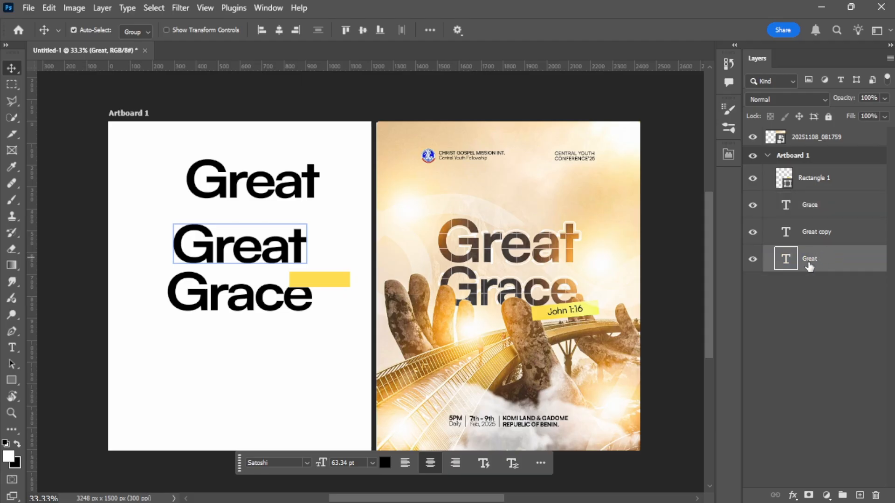
pyautogui.hotkey('ctrl', 'j')
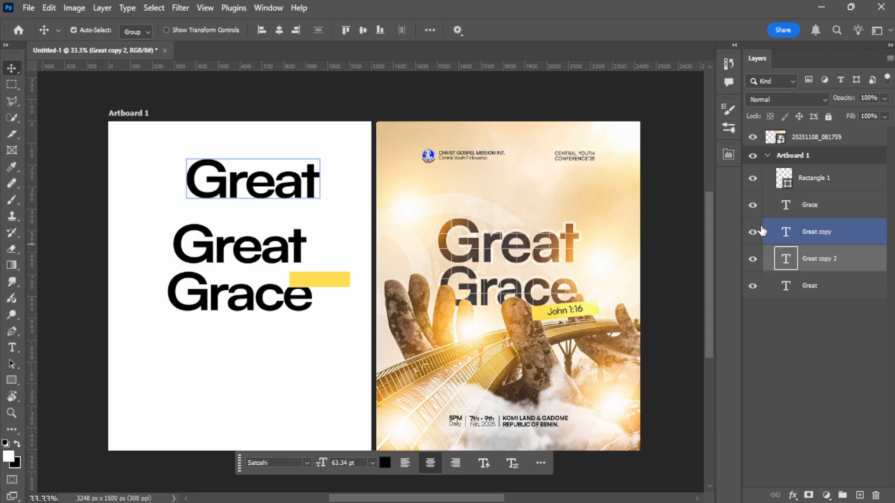
pyautogui.moveTo(255, 255); pyautogui.dragTo(281, 223)
pyautogui.hotkey('ctrl', 'z')
pyautogui.hotkey('ctrl', 'z')
pyautogui.hotkey('ctrl', 'z')
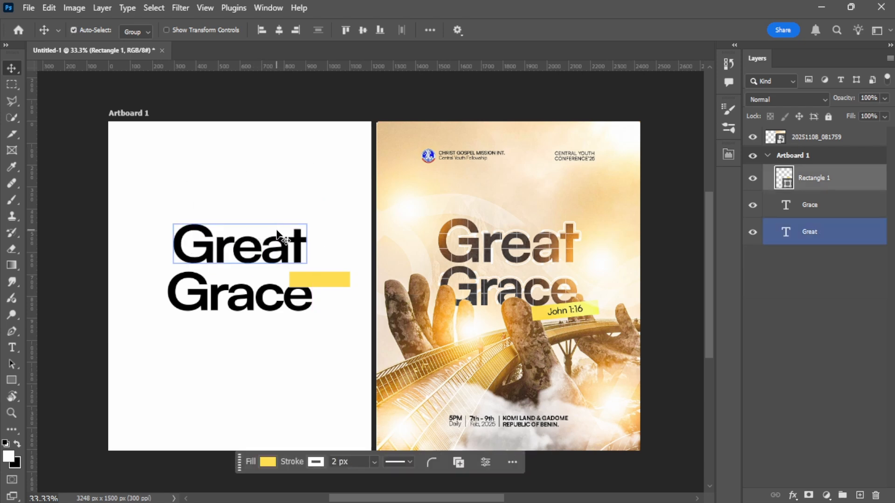
# Step: Duplicate the Great text straight above the original and scale the copy down to about 18.42 pt
pyautogui.click(810, 205)
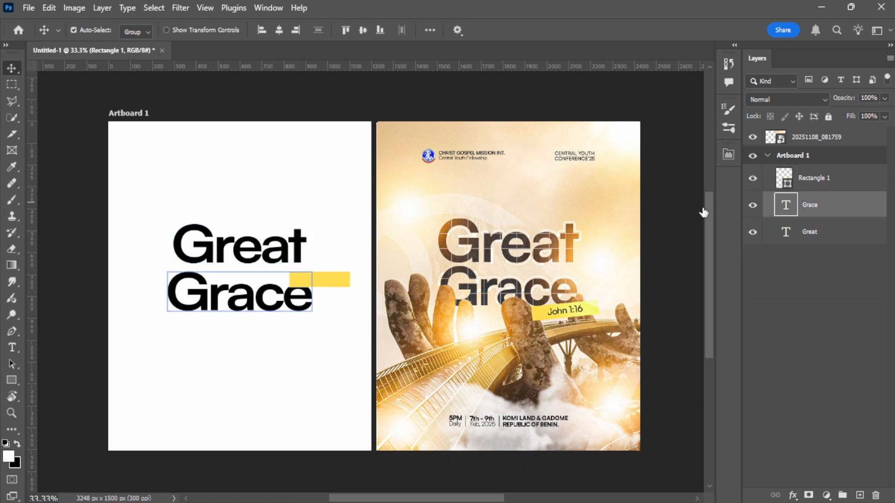
pyautogui.click(286, 241)
pyautogui.moveTo(285, 251); pyautogui.dragTo(286, 205)
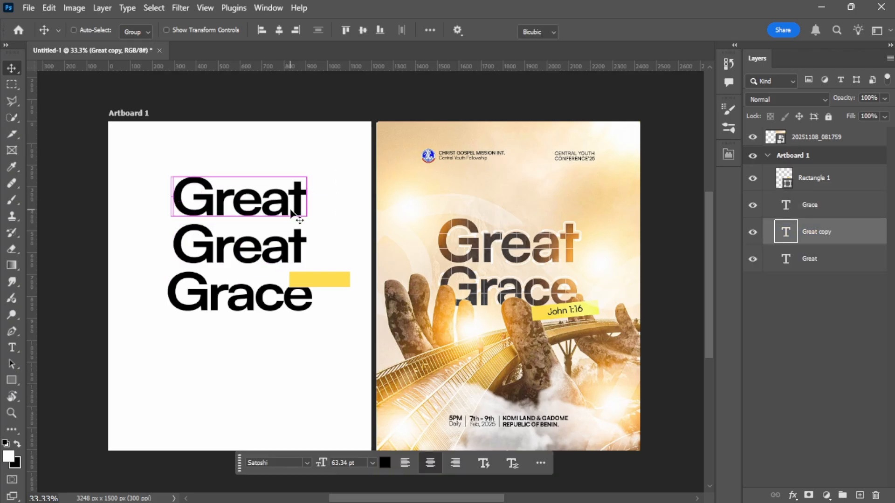
pyautogui.hotkey('ctrl', 't')
pyautogui.moveTo(307, 170); pyautogui.dragTo(238, 197)
pyautogui.press('Return')
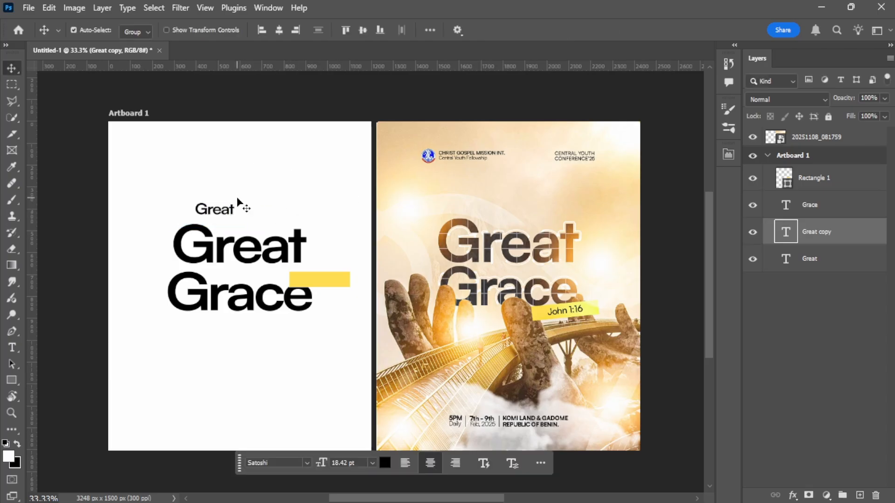
# Step: Replace the small Great copy's text with "John 1:16"
pyautogui.doubleClick(237, 196)
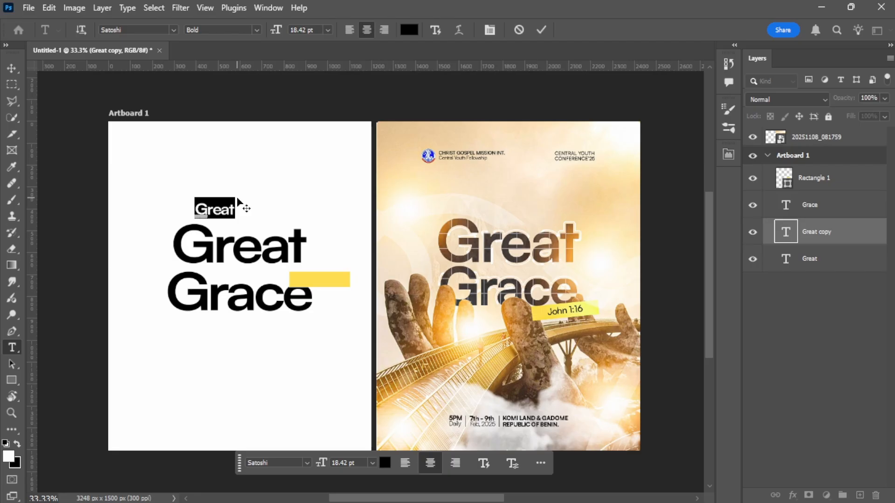
pyautogui.write('Jo')
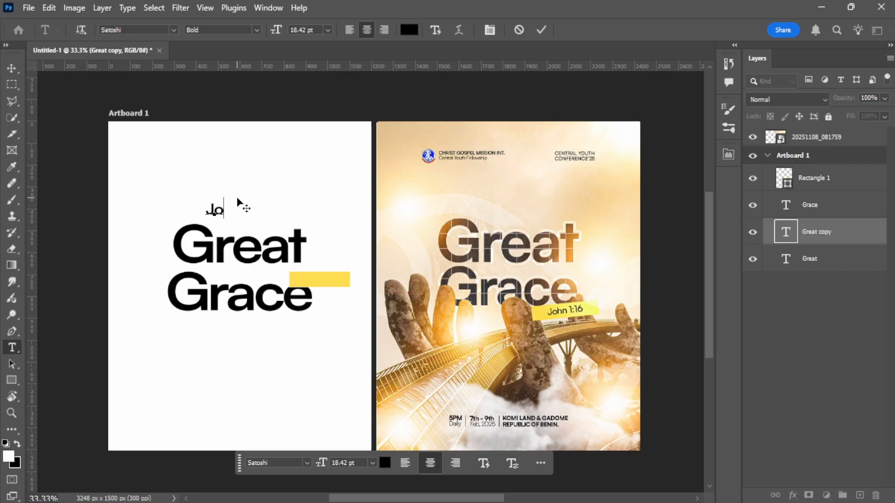
pyautogui.write('hn 1:1')
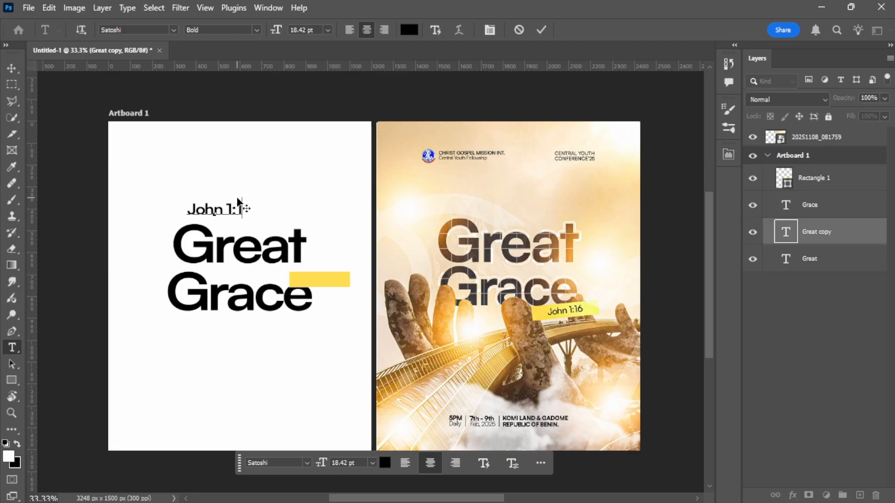
pyautogui.write('6')
pyautogui.hotkey('ctrl', 'Return')
pyautogui.press('v')
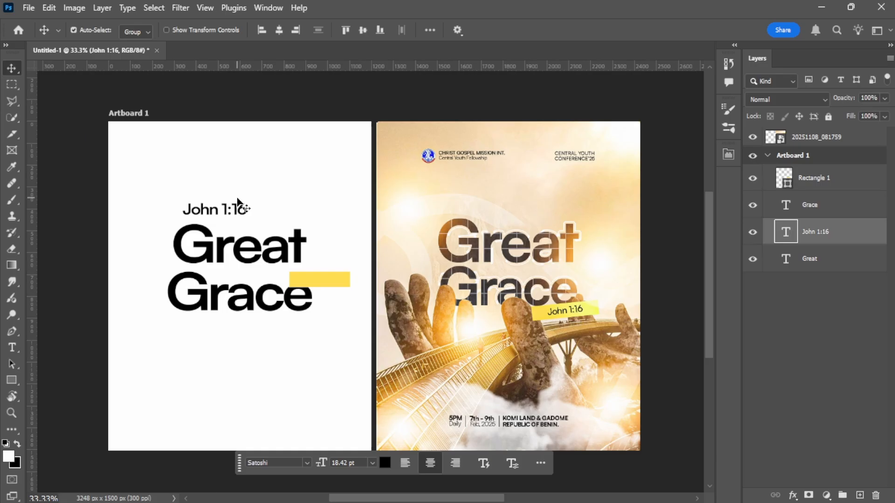
# Step: Set the John 1:16 text's font style to Satoshi Regular
pyautogui.click(727, 154)
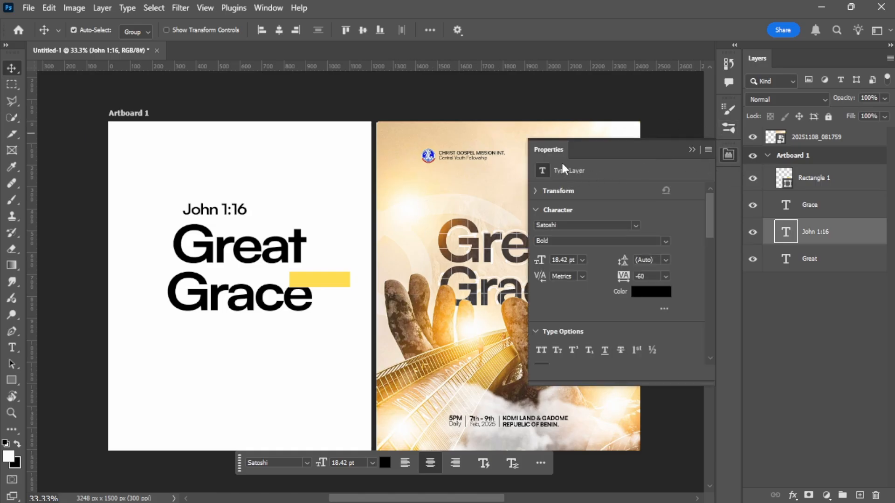
pyautogui.click(666, 241)
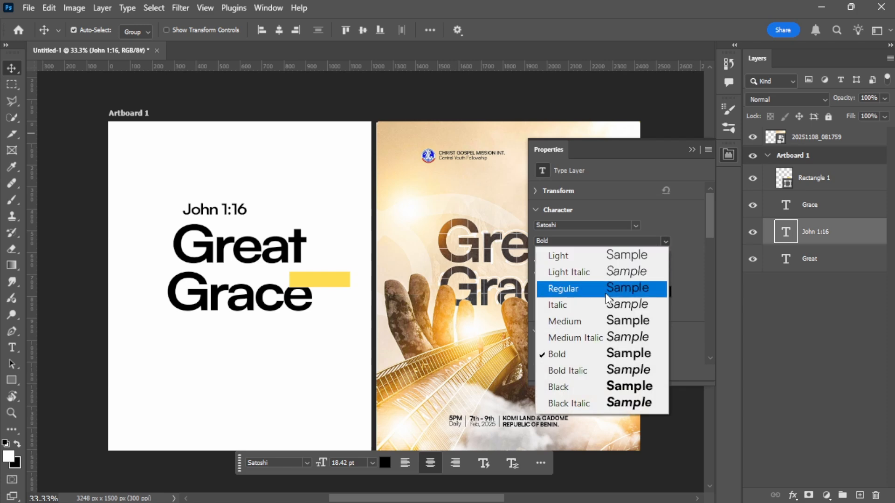
pyautogui.click(608, 289)
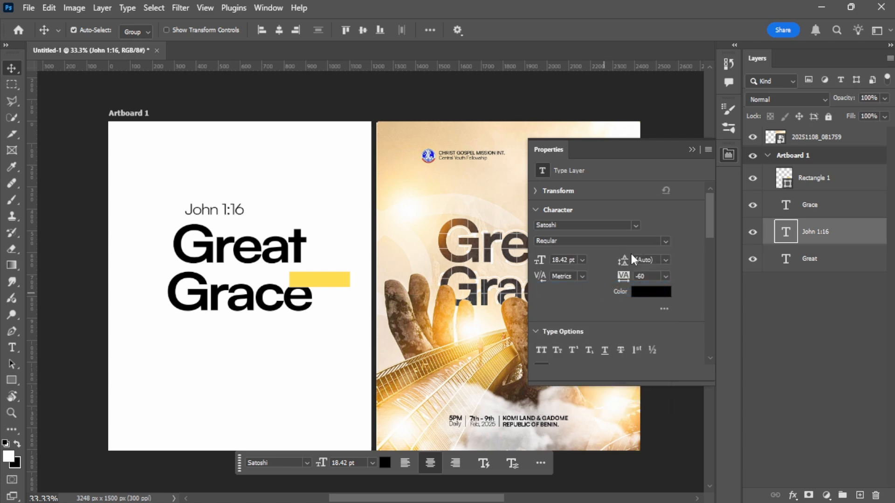
pyautogui.click(692, 149)
pyautogui.click(401, 221)
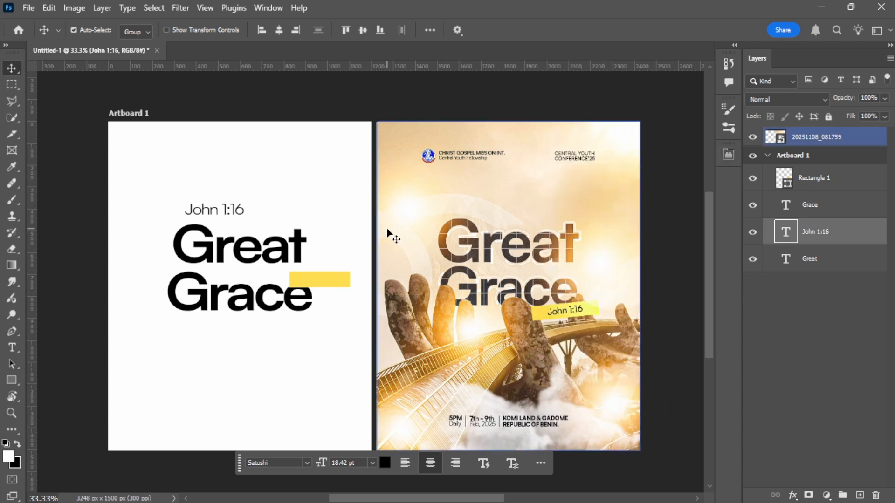
# Step: Move the John 1:16 text down onto the yellow rectangle beside the word Grace
pyautogui.moveTo(244, 213); pyautogui.dragTo(342, 283)
pyautogui.click(426, 241)
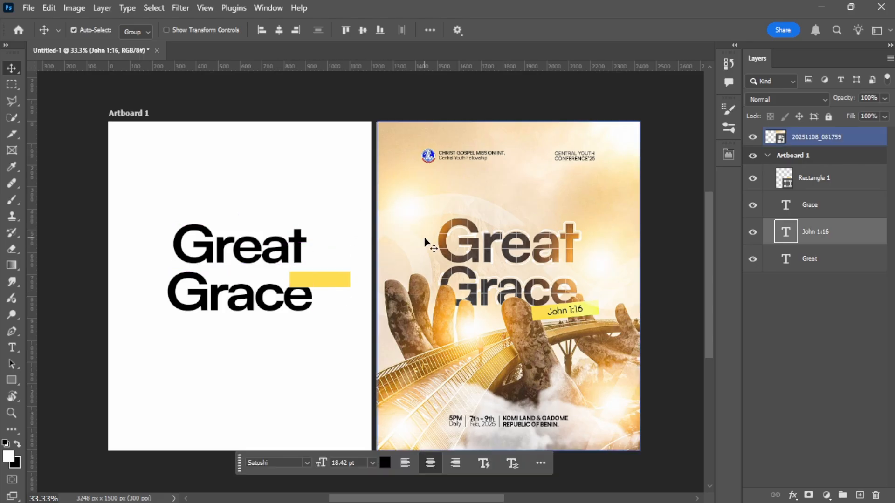
pyautogui.click(326, 284)
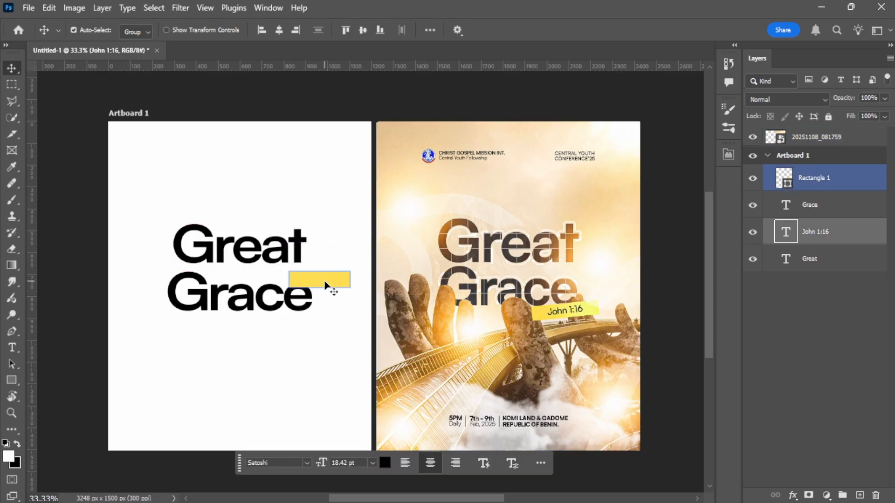
# Step: Try raising the John 1:16 layer above the yellow rectangle's layer and undo the reorder
pyautogui.click(310, 300)
pyautogui.click(425, 194)
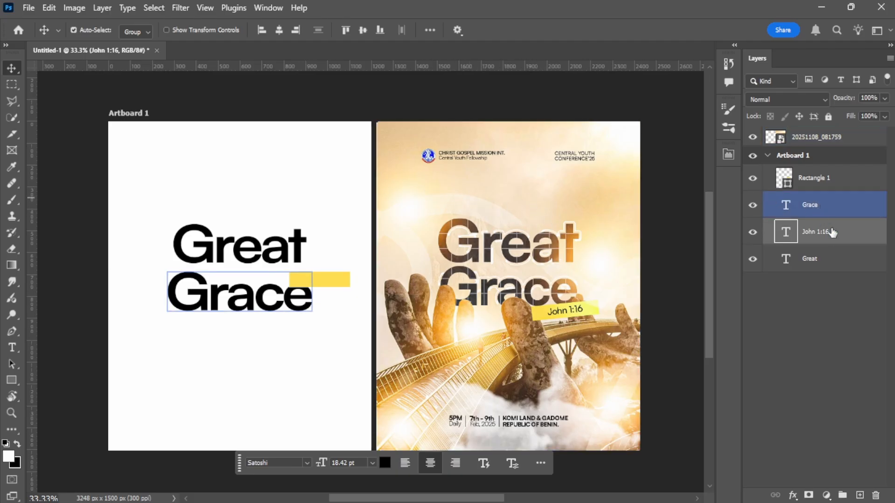
pyautogui.moveTo(835, 238); pyautogui.dragTo(825, 168)
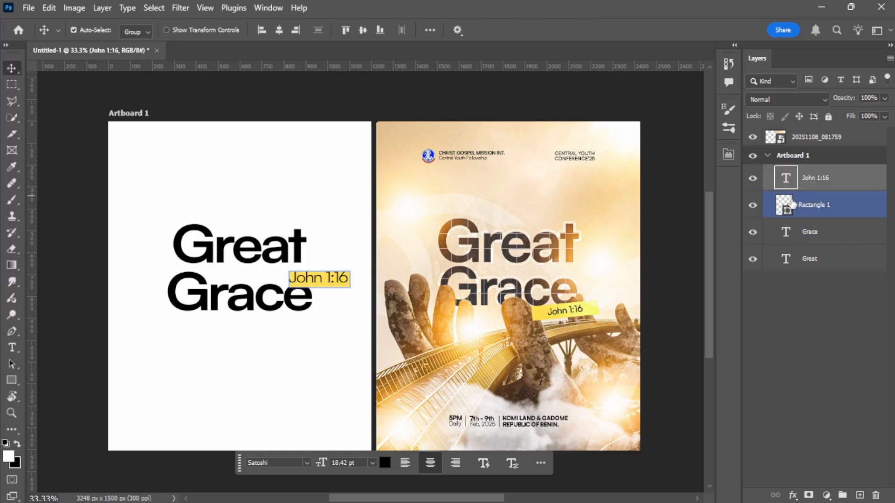
pyautogui.hotkey('ctrl', 'z')
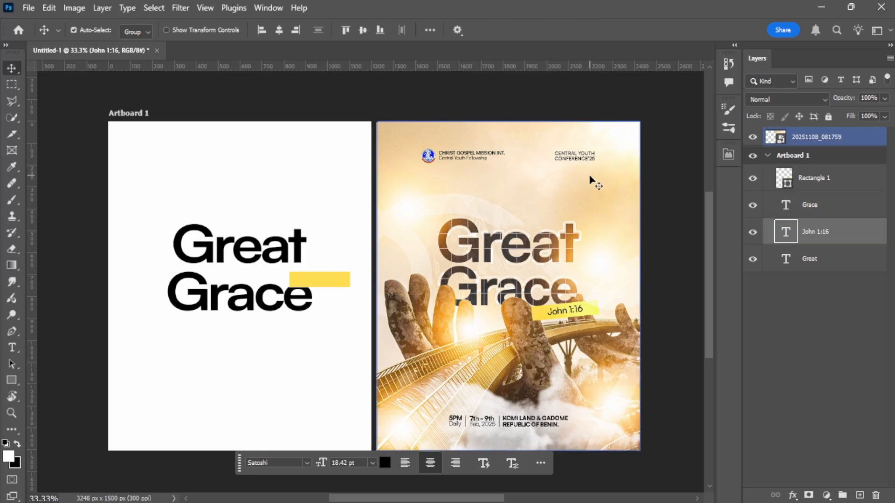
pyautogui.press('ctrl')
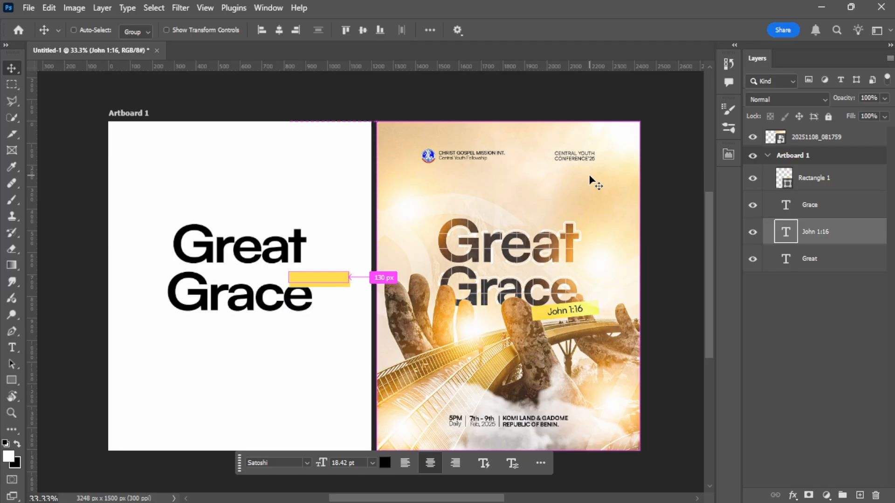
pyautogui.hotkey('ctrl', ']')
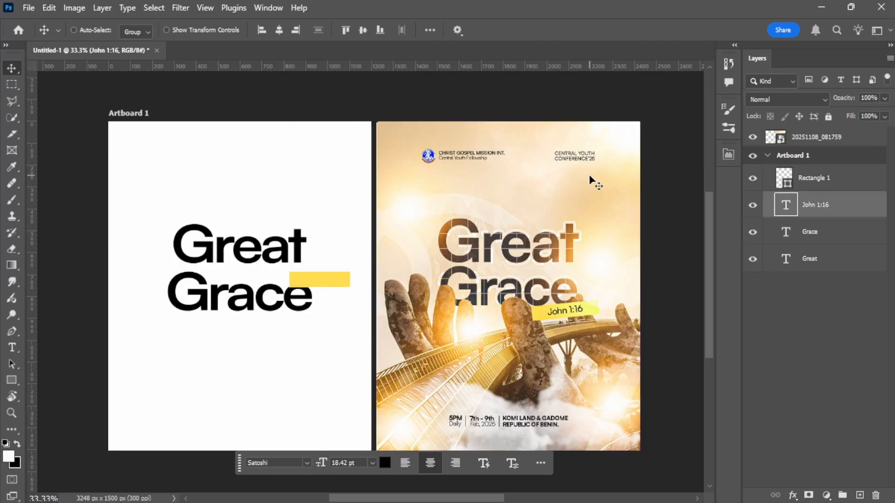
pyautogui.hotkey('ctrl', ']')
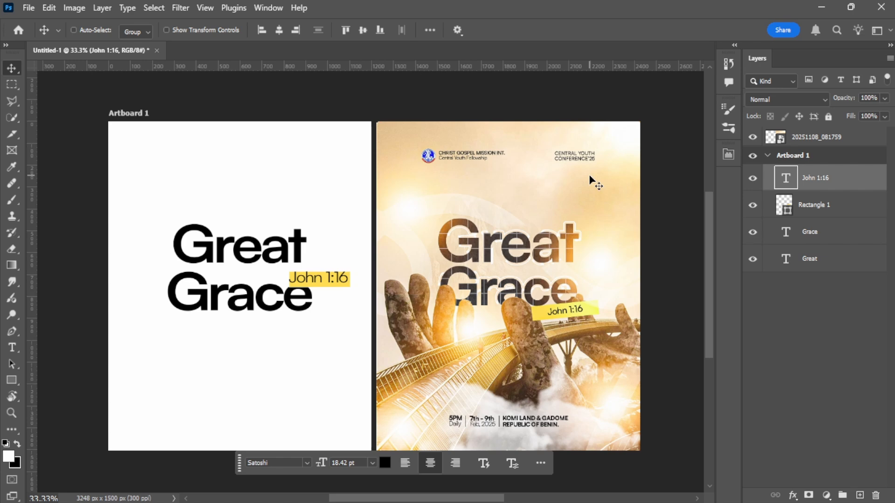
pyautogui.hotkey('ctrl', '[')
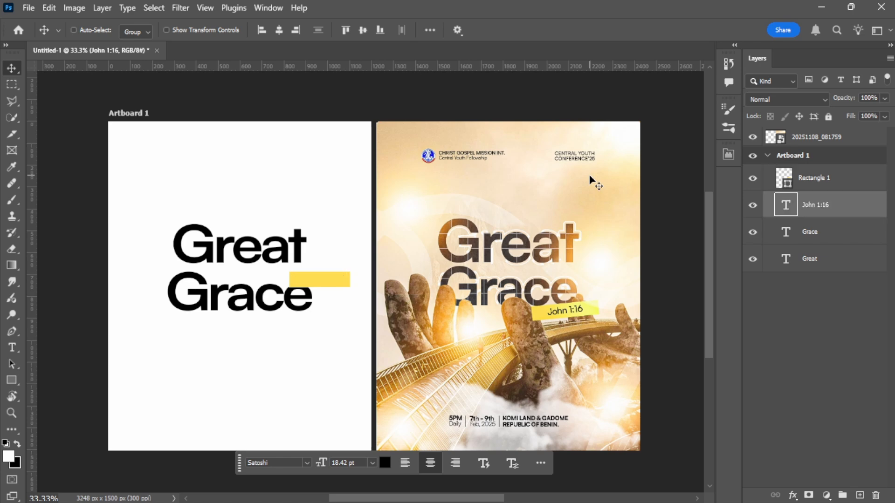
pyautogui.hotkey('ctrl', '[')
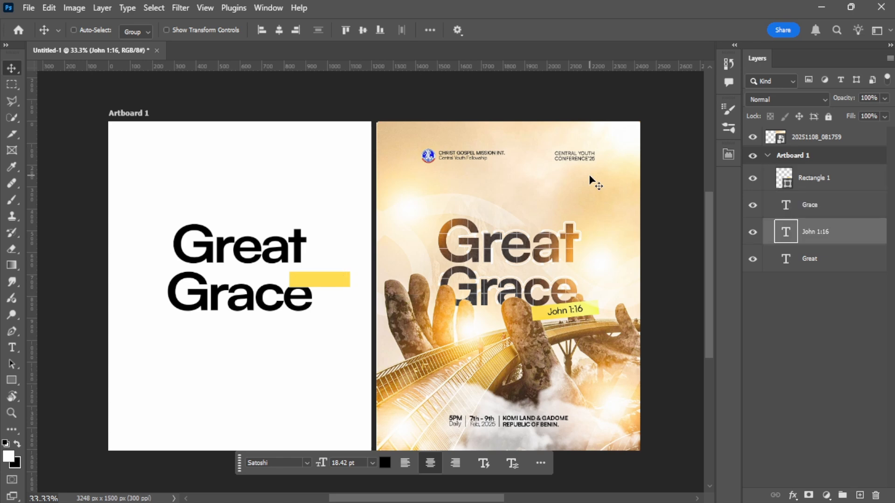
# Step: Raise the John 1:16 text layer above the yellow rectangle's layer
pyautogui.hotkey('ctrl', ']')
pyautogui.hotkey('ctrl', ']')
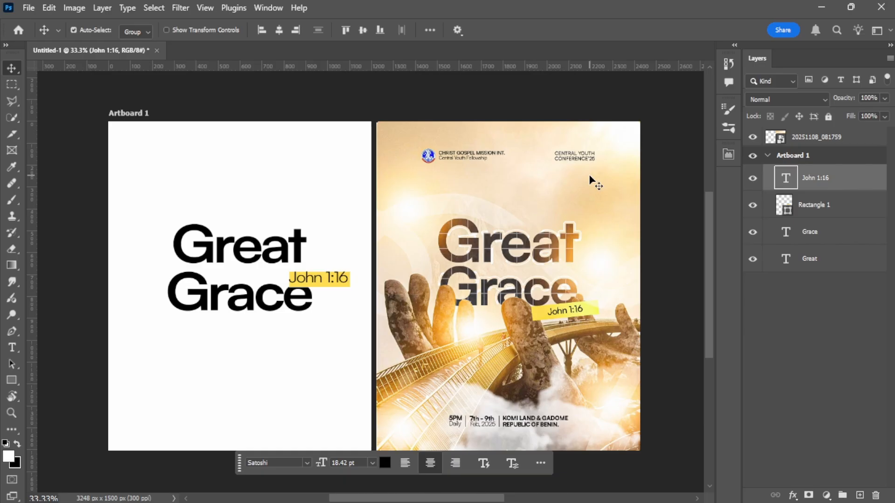
pyautogui.click(798, 139)
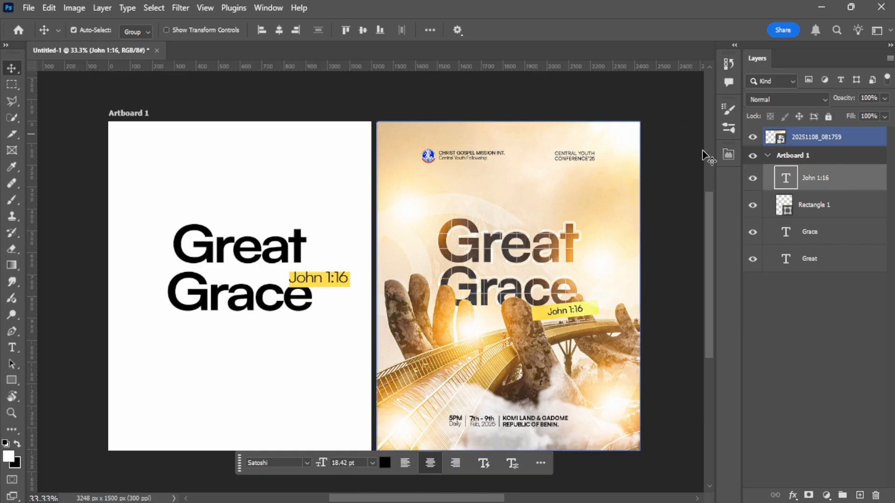
# Step: Scale the John 1:16 text to about 73% and place it near the middle of the yellow rectangle
pyautogui.hotkey('ctrl', '+')
pyautogui.hotkey('ctrl', '+')
pyautogui.hotkey('ctrl', '+')
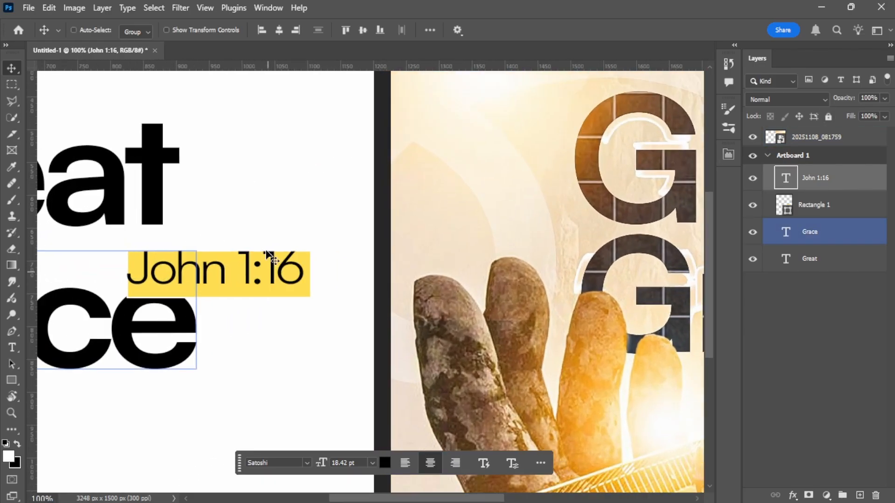
pyautogui.moveTo(307, 226); pyautogui.dragTo(410, 239)
pyautogui.hotkey('ctrl', '+')
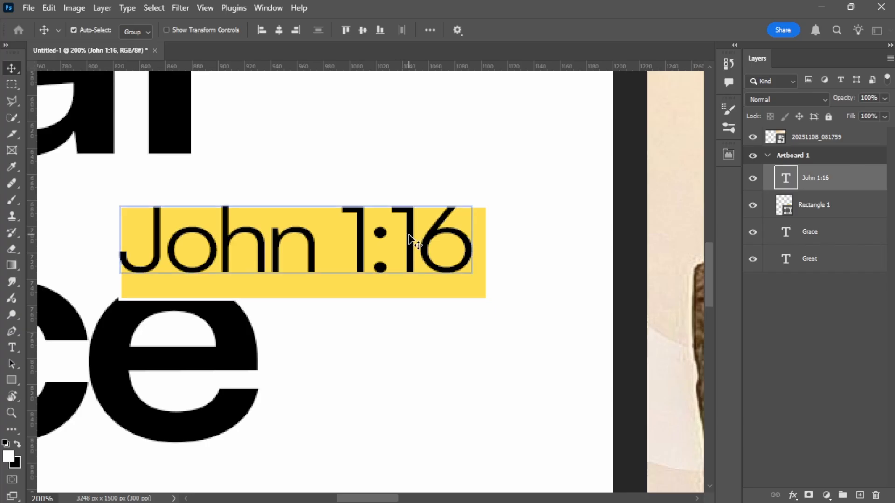
pyautogui.hotkey('ctrl', 't')
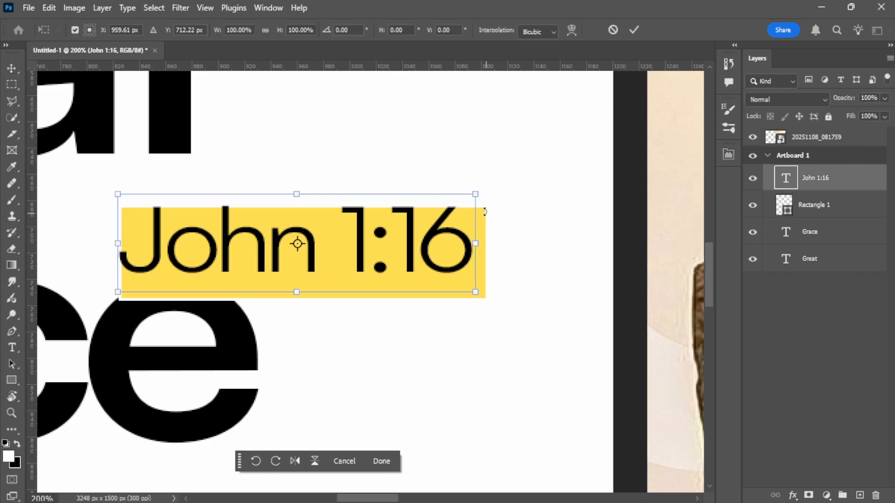
pyautogui.moveTo(475, 193); pyautogui.dragTo(427, 207)
pyautogui.moveTo(390, 238); pyautogui.dragTo(395, 246)
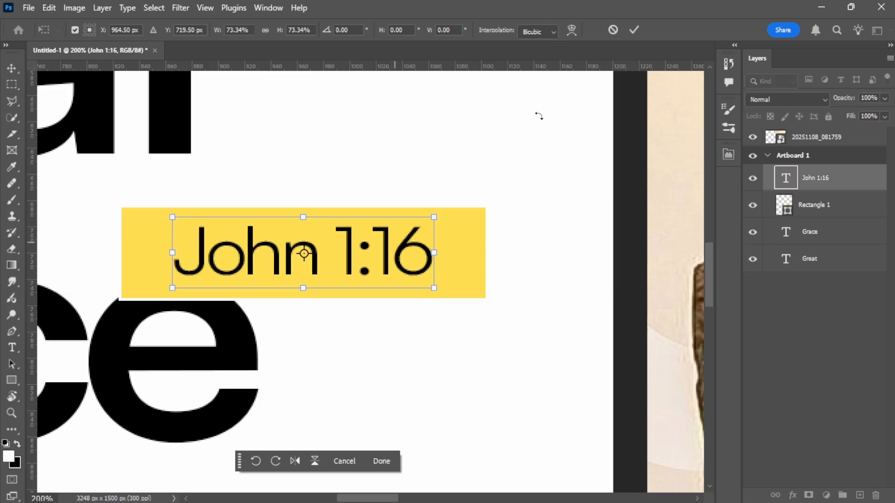
pyautogui.click(634, 30)
# Step: Align the John 1:16 text and the yellow rectangle on their horizontal and vertical centres
pyautogui.click(487, 222)
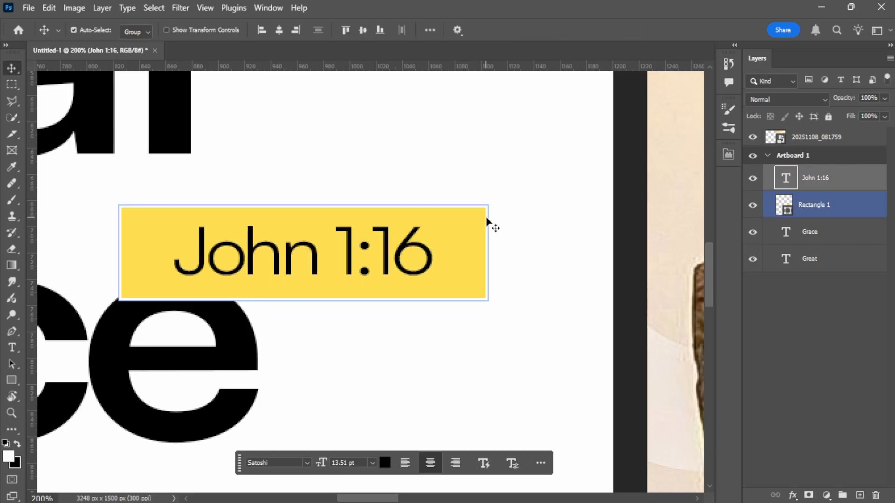
pyautogui.click(819, 178)
pyautogui.keyDown('shift'); pyautogui.click(822, 204); pyautogui.keyUp('shift')
pyautogui.click(279, 30)
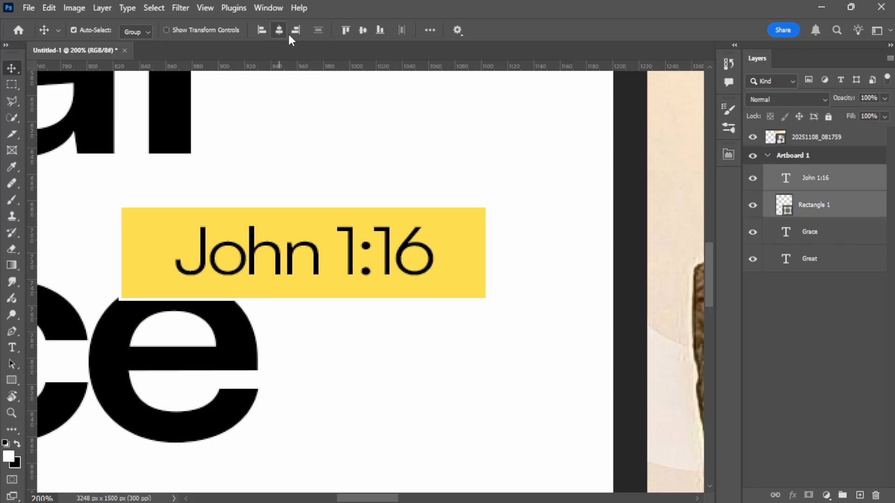
pyautogui.click(362, 29)
# Step: Scale the John 1:16 text down about its centre to about 10.97 pt inside the yellow rectangle
pyautogui.hotkey('ctrl', '-')
pyautogui.hotkey('ctrl', '-')
pyautogui.hotkey('ctrl', '-')
pyautogui.hotkey('ctrl', '-')
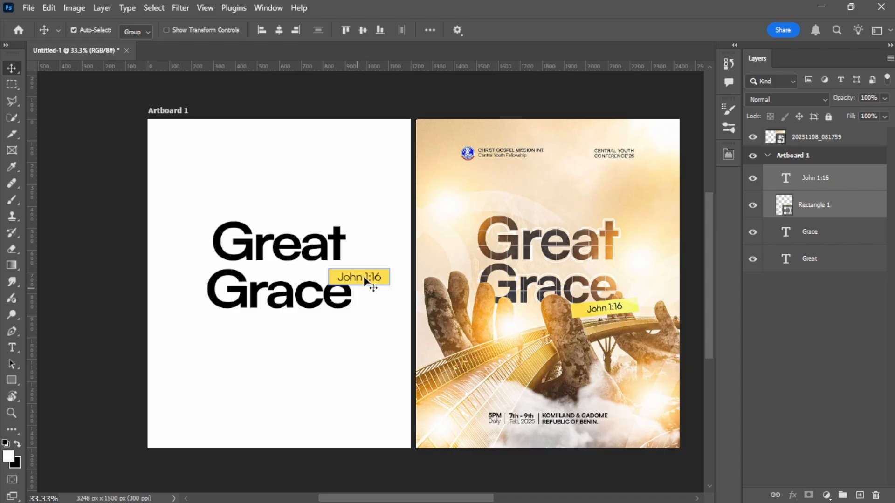
pyautogui.hotkey('ctrl', '+')
pyautogui.hotkey('ctrl', '+')
pyautogui.hotkey('ctrl', '+')
pyautogui.hotkey('ctrl', '+')
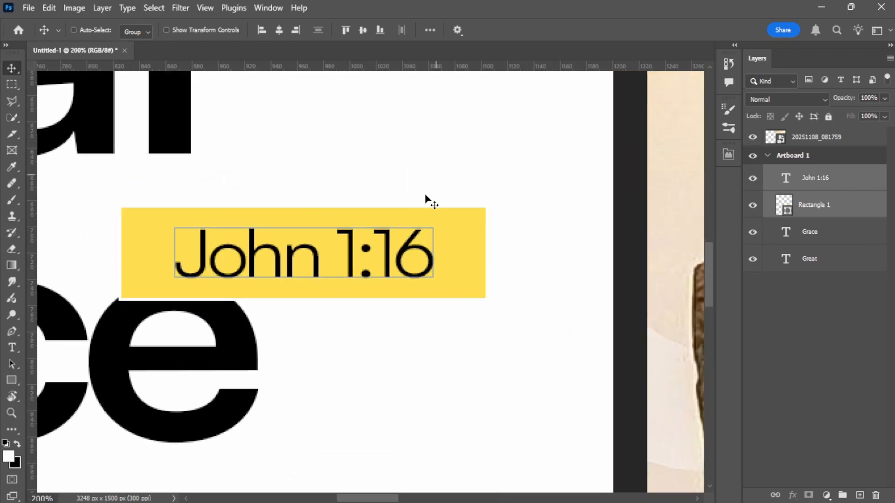
pyautogui.click(412, 247)
pyautogui.hotkey('ctrl', 't')
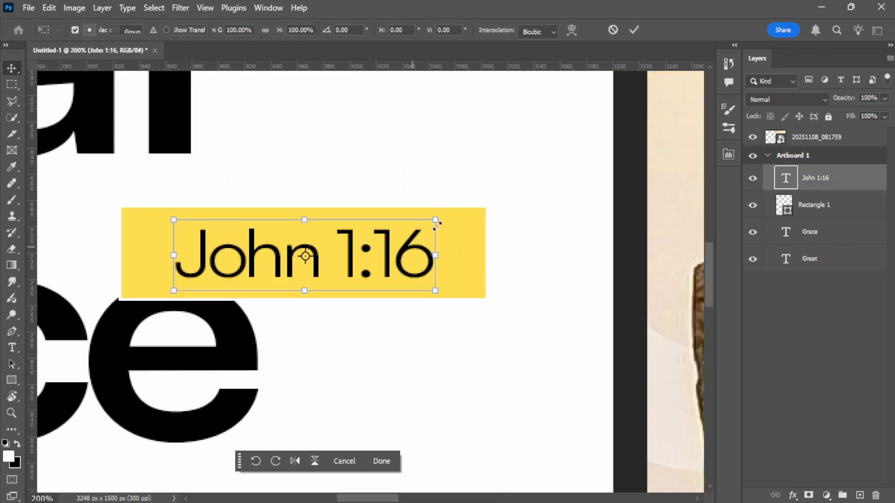
pyautogui.moveTo(436, 223); pyautogui.dragTo(414, 231)
pyautogui.press('Return')
# Step: Group the John 1:16 text layer with the yellow rectangle's layer
pyautogui.hotkey('ctrl', '-')
pyautogui.hotkey('ctrl', '-')
pyautogui.hotkey('ctrl', '-')
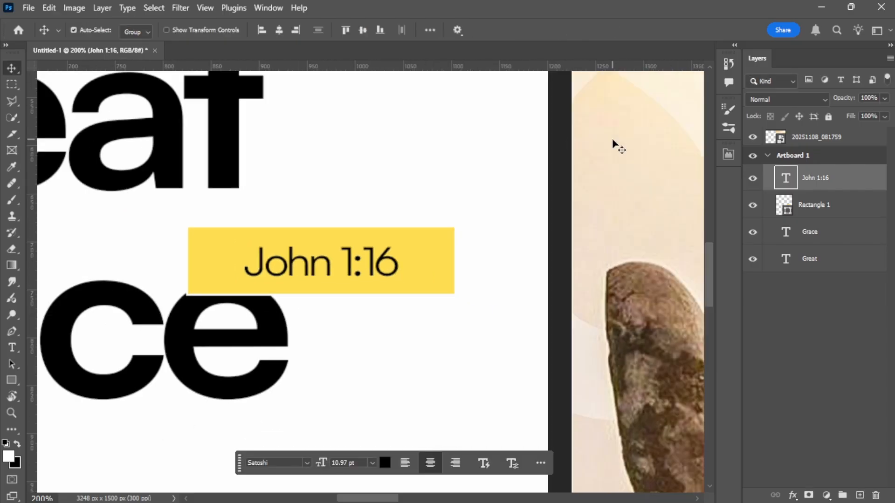
pyautogui.click(828, 216)
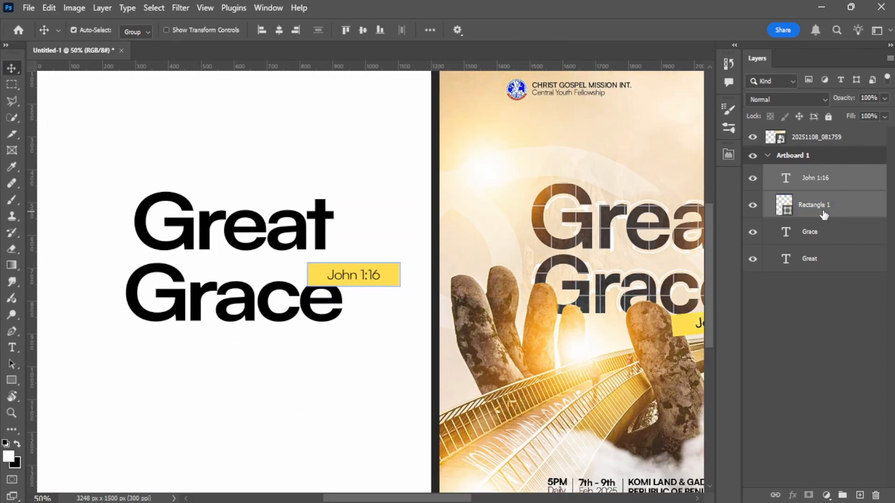
pyautogui.hotkey('ctrl', 'g')
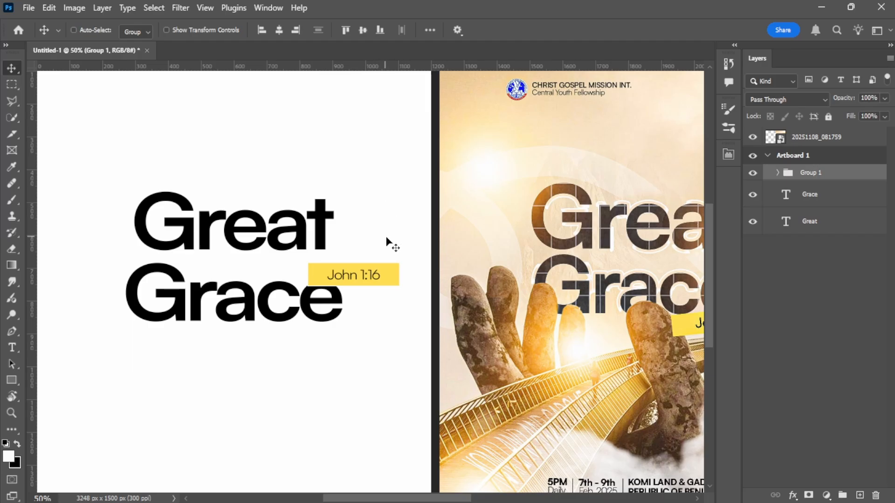
# Step: Rotate the John 1:16 group counterclockwise to about -7.10° and apply the transform
pyautogui.hotkey('ctrl', 't')
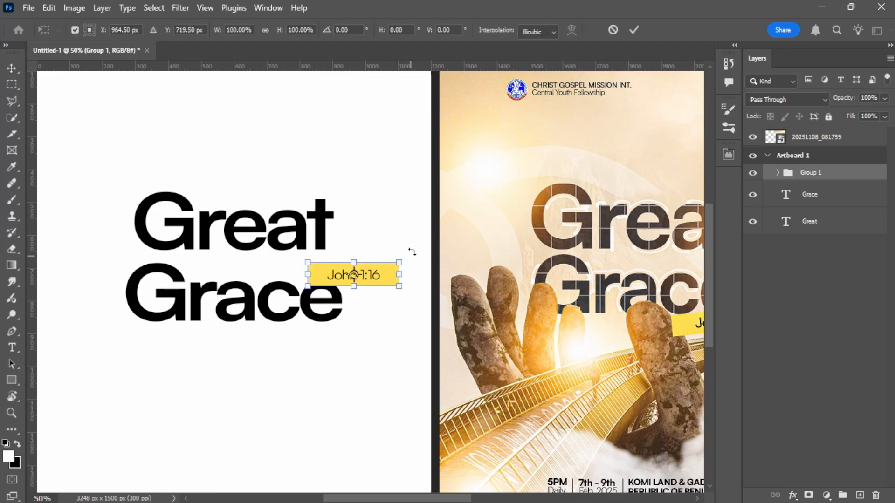
pyautogui.moveTo(409, 250); pyautogui.dragTo(406, 243)
pyautogui.hotkey('ctrl', 'z')
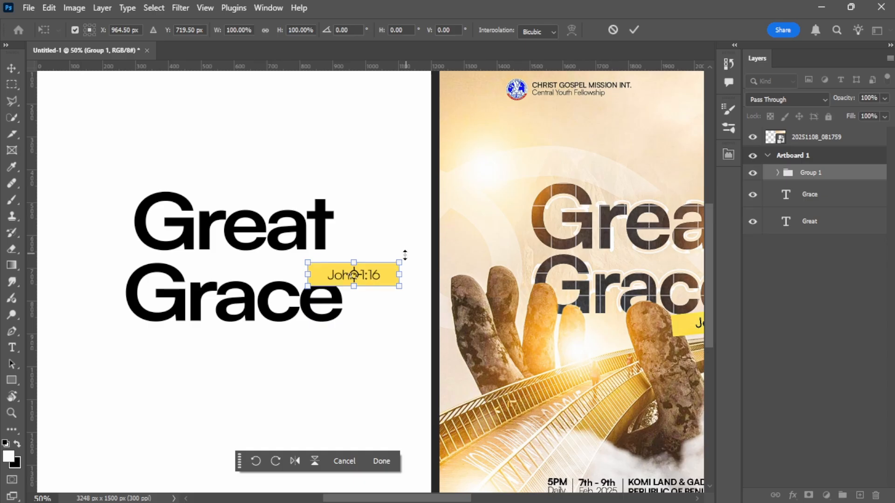
pyautogui.hotkey('ctrl', '+')
pyautogui.hotkey('ctrl', '+')
pyautogui.hotkey('ctrl', '+')
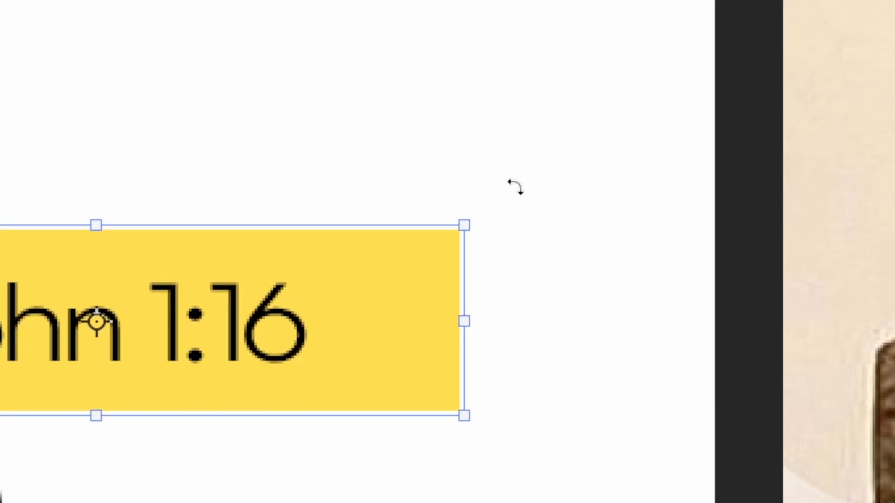
pyautogui.moveTo(519, 186); pyautogui.dragTo(525, 158)
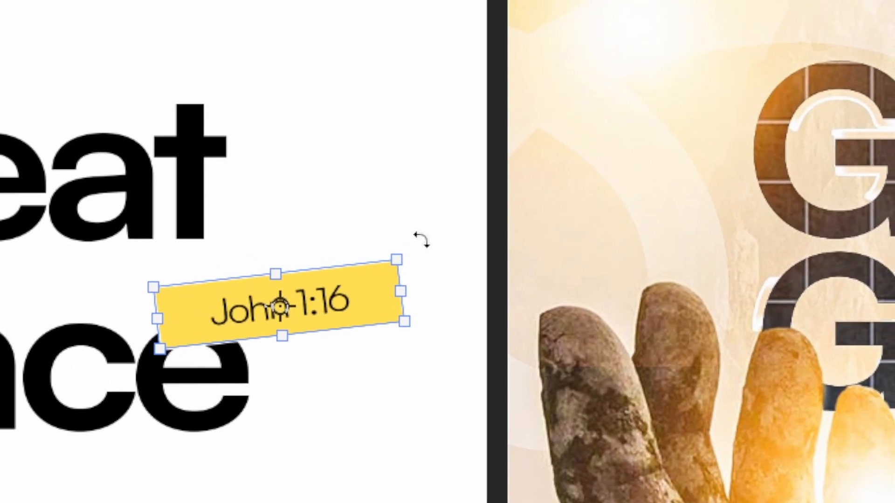
pyautogui.moveTo(427, 240)
pyautogui.mouseDown()
pyautogui.moveTo(445, 229)
pyautogui.moveTo(428, 235)
pyautogui.moveTo(431, 229)
pyautogui.mouseUp()
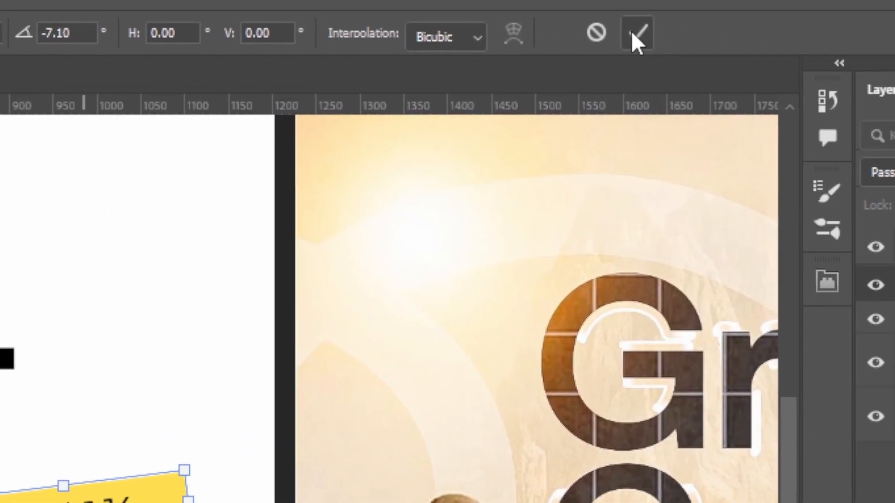
pyautogui.click(654, 40)
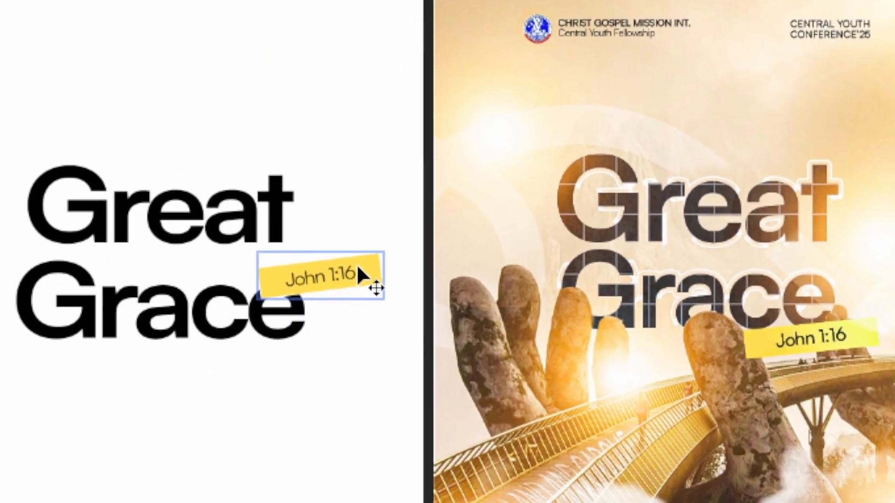
# Step: Move the tilted John 1:16 group down so it overlaps the lower edge of Grace near its last letters
pyautogui.moveTo(195, 371); pyautogui.dragTo(181, 394)
pyautogui.moveTo(348, 293); pyautogui.dragTo(333, 311)
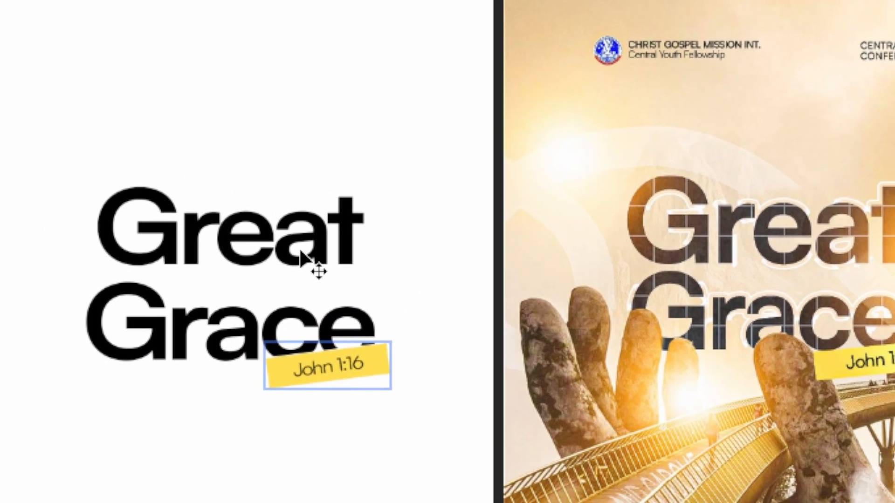
pyautogui.click(247, 230)
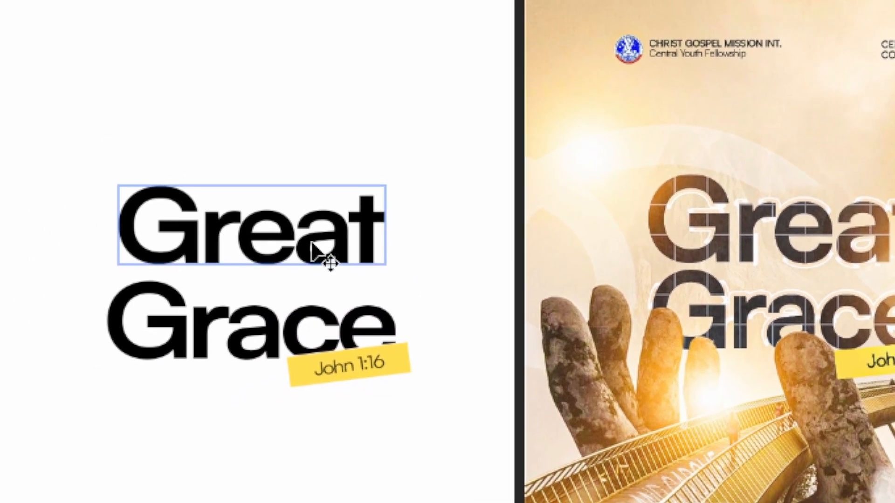
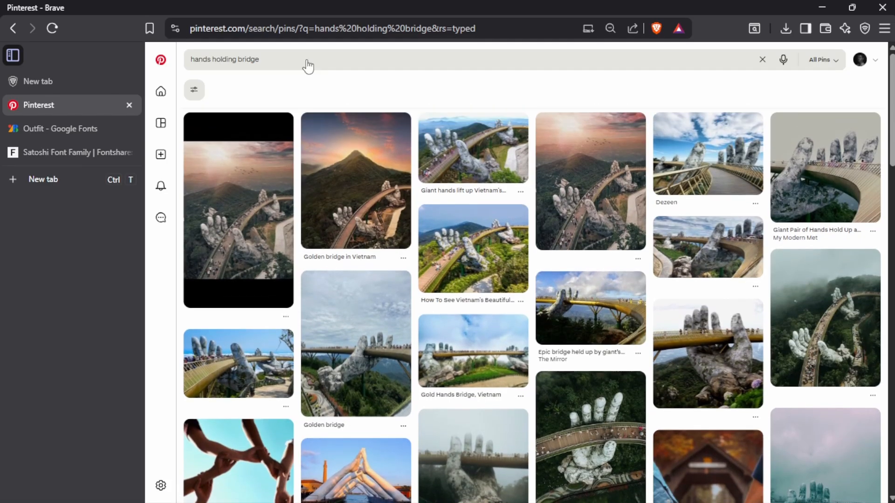
# Step: In the browser, open the "Hoi an - golden bridge" pin on Pinterest and download its image
pyautogui.click(824, 167)
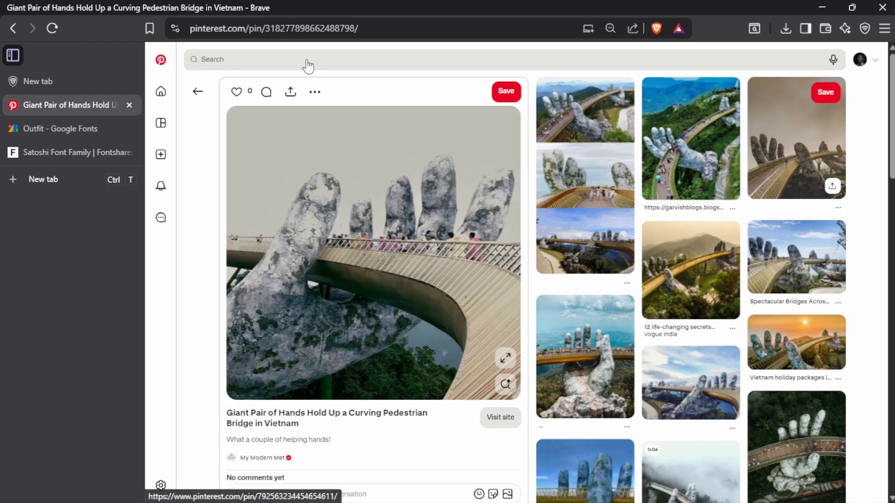
pyautogui.click(796, 137)
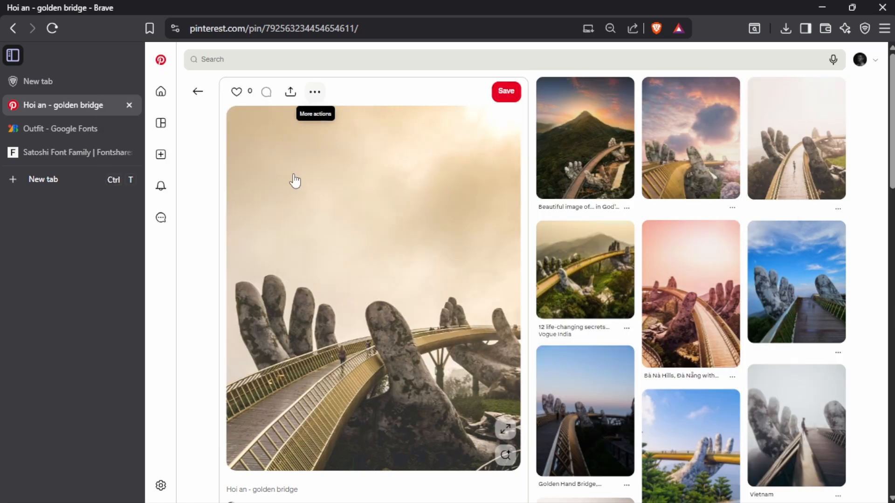
pyautogui.press('Return')
pyautogui.click(320, 124)
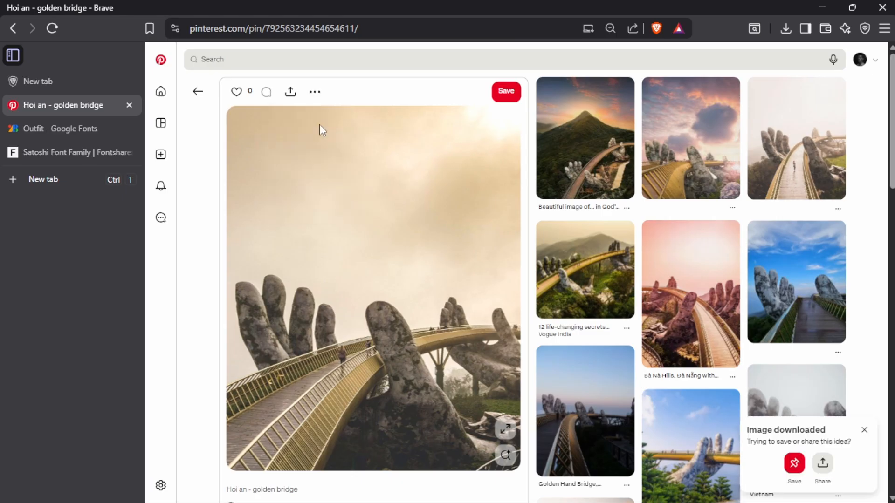
# Step: Save the bridge image as "Hoi an - golden bridge_.jpg" in the "church Flyer resources" folder inside Videos
pyautogui.hotkey('alt', 'Tab')
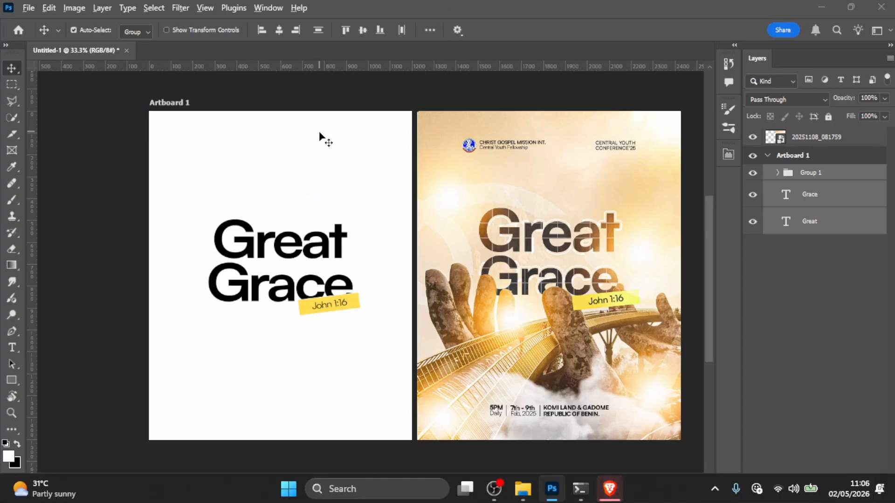
pyautogui.hotkey('alt', 'Tab')
pyautogui.hotkey('alt', 'Tab')
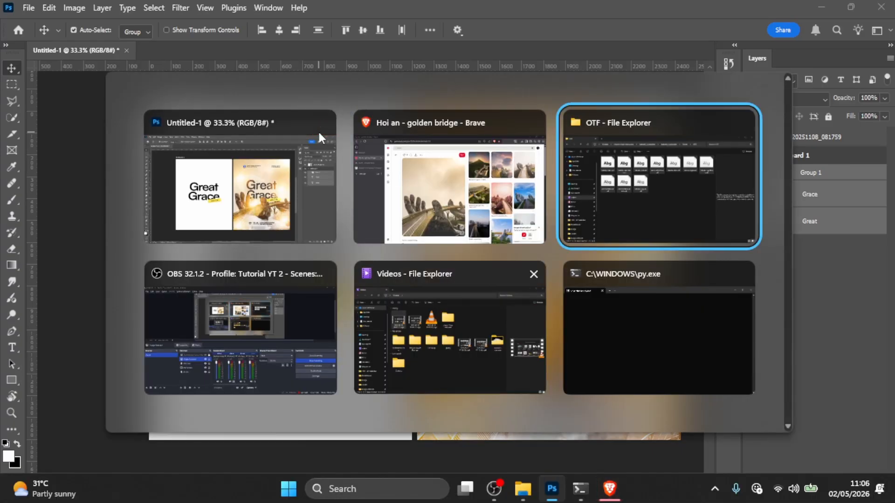
pyautogui.click(477, 241)
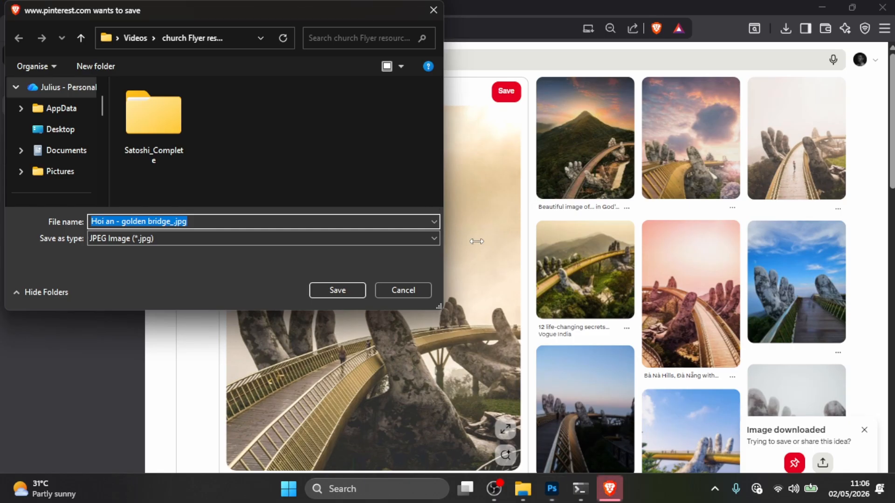
pyautogui.click(135, 38)
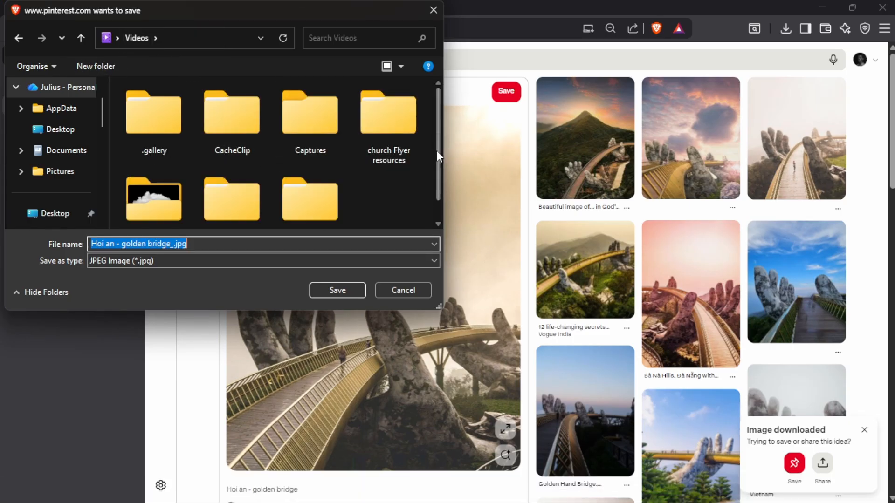
pyautogui.doubleClick(383, 112)
pyautogui.click(339, 290)
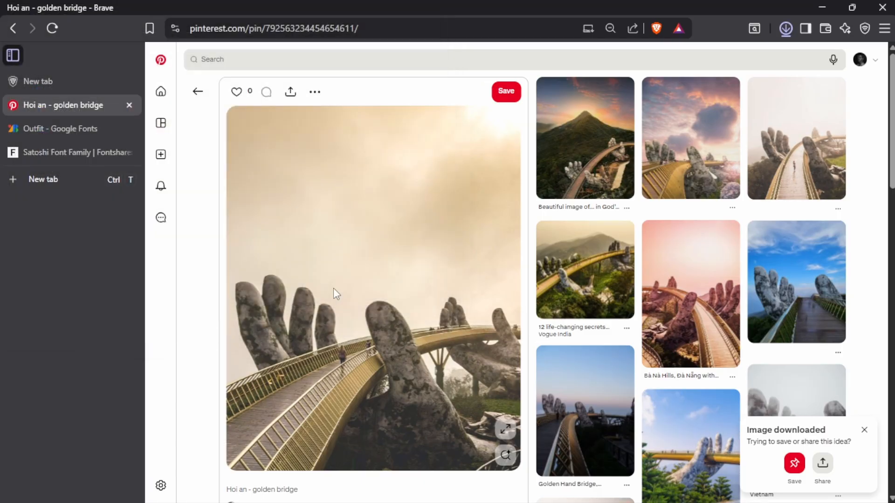
# Step: Bring "Hoi an - golden bridge_.jpg" from the "church Flyer resources" folder in File Explorer into Photoshop, placing it over Artboard 1
pyautogui.hotkey('alt', 'Tab')
pyautogui.hotkey('alt', 'Tab')
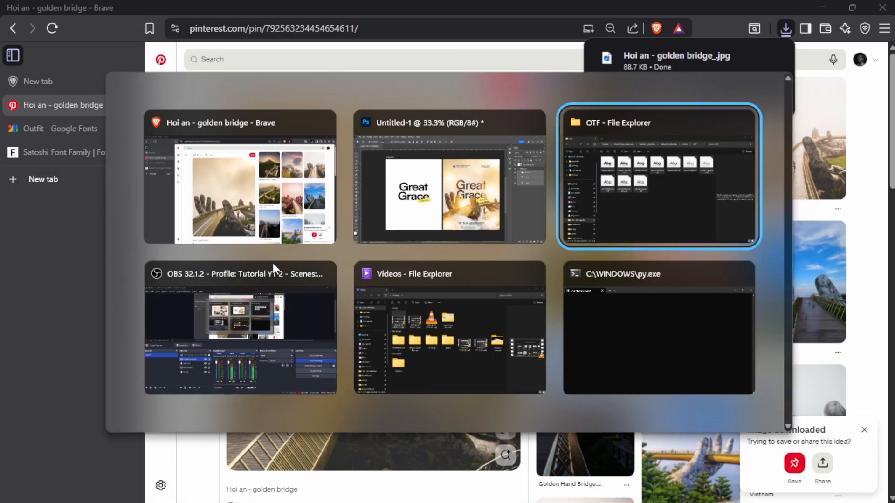
pyautogui.click(448, 326)
pyautogui.click(431, 154)
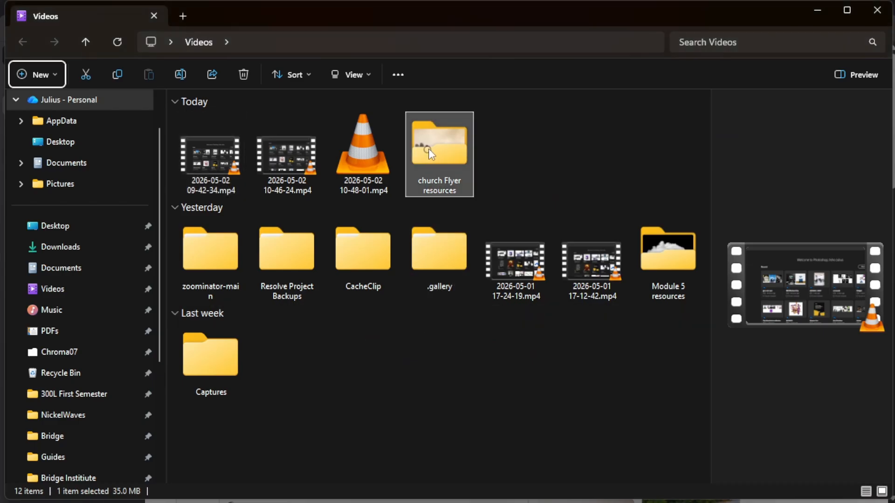
pyautogui.doubleClick(431, 154)
pyautogui.click(286, 133)
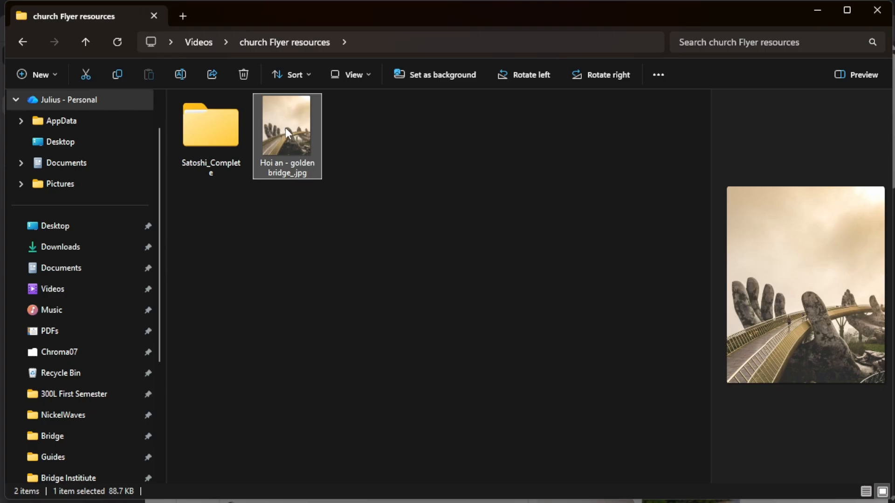
pyautogui.moveTo(286, 133); pyautogui.dragTo(361, 139)
pyautogui.hotkey('alt', 'Tab')
pyautogui.hotkey('alt', 'Tab')
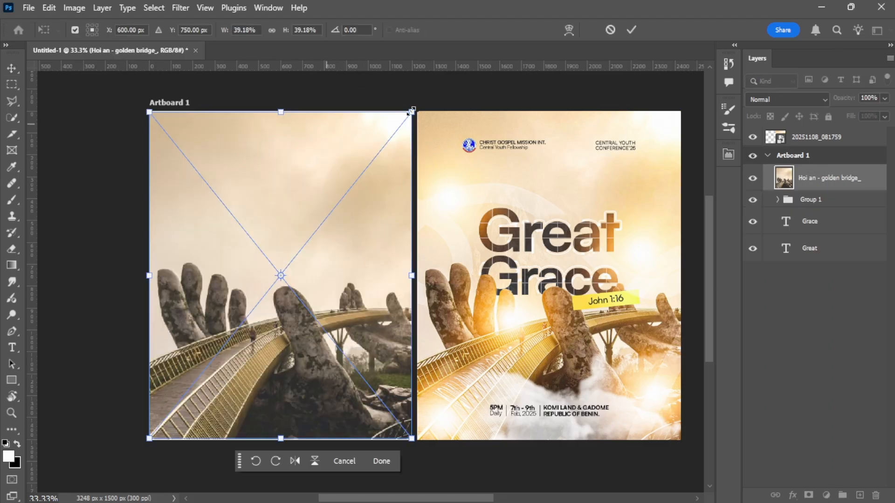
pyautogui.click(631, 30)
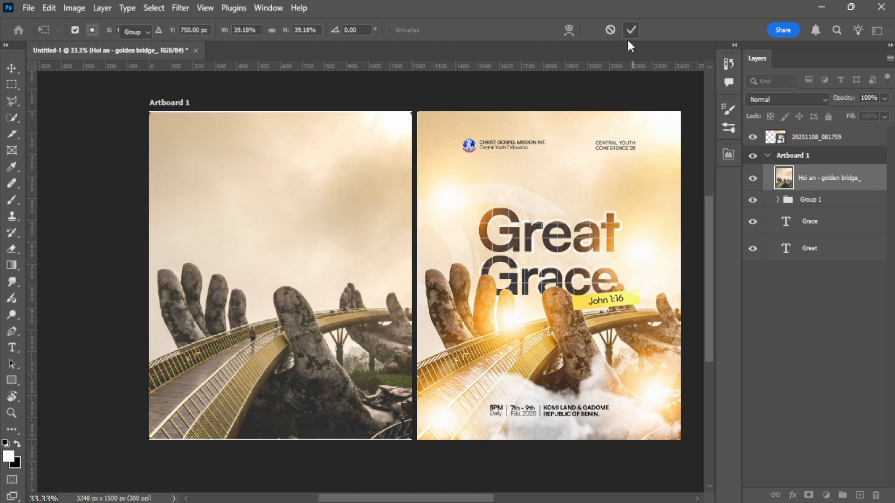
# Step: Reorder the "Hoi an - golden bridge_" layer beneath the Great text layer so the photo sits behind the title
pyautogui.moveTo(227, 142); pyautogui.dragTo(126, 276)
pyautogui.hotkey('ctrl', 'z')
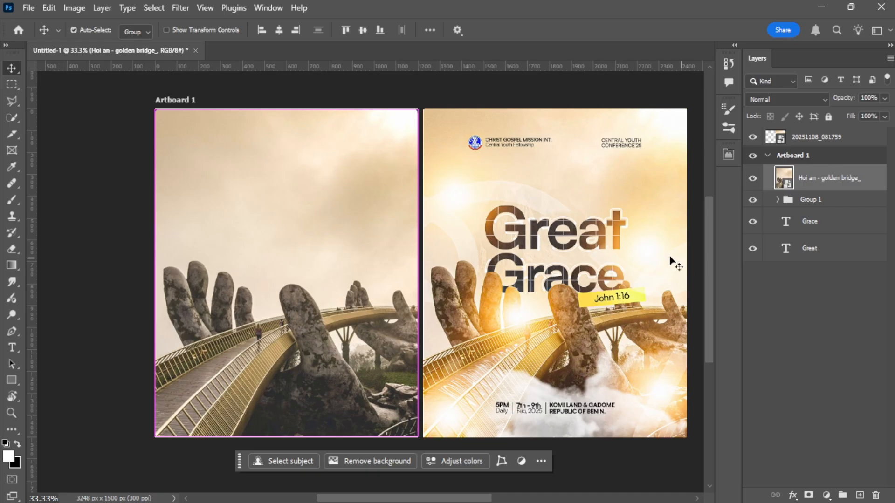
pyautogui.press('ctrl')
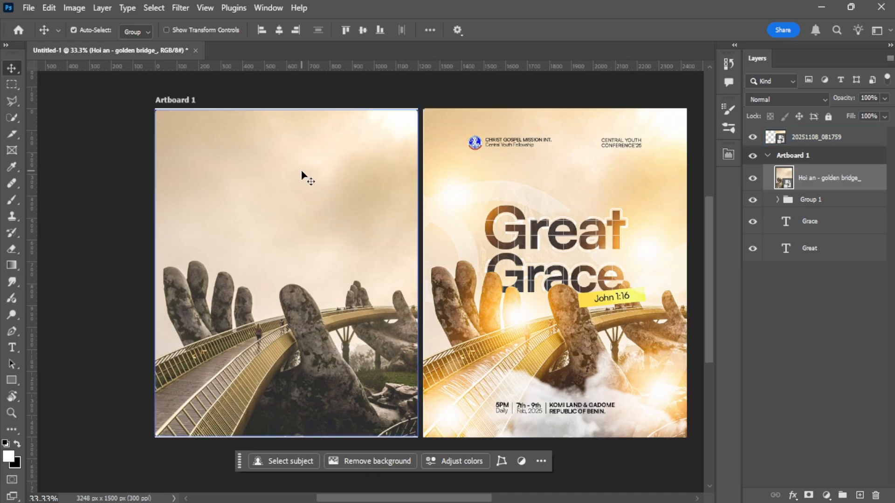
pyautogui.moveTo(299, 144); pyautogui.dragTo(320, 142)
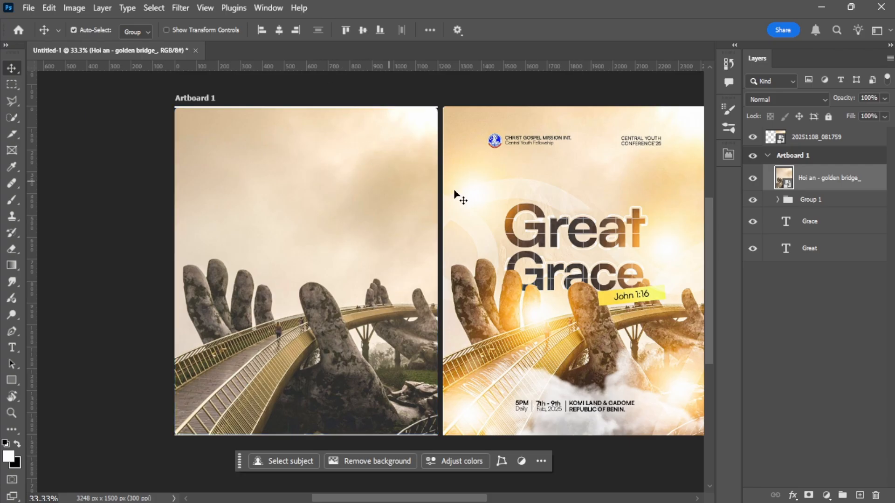
pyautogui.moveTo(819, 184); pyautogui.dragTo(797, 257)
pyautogui.moveTo(332, 167); pyautogui.dragTo(281, 141)
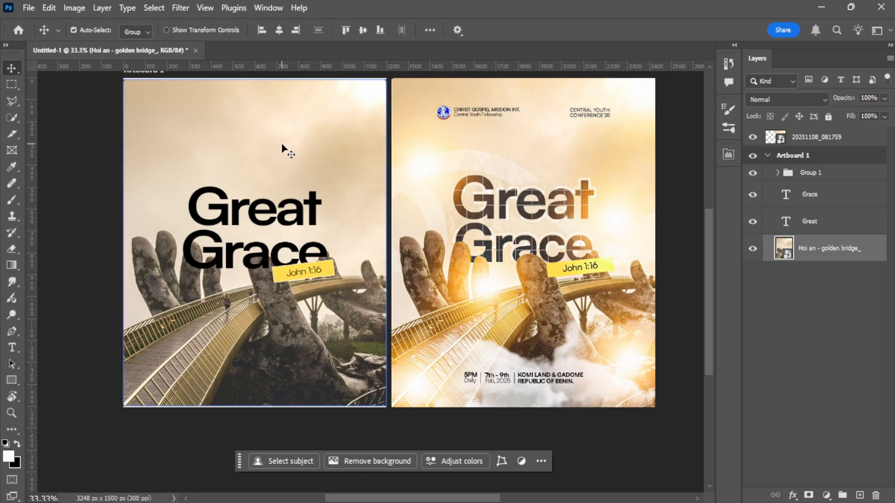
pyautogui.scroll(1, 281, 144)
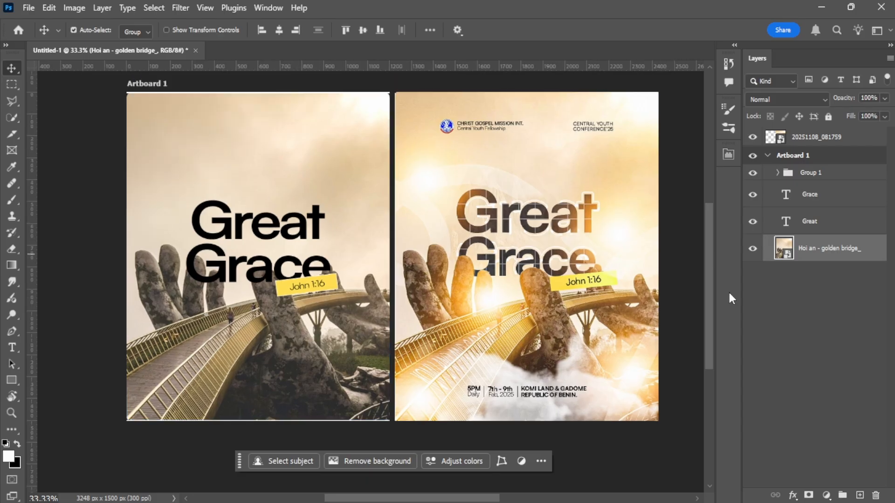
# Step: Add a Color Balance adjustment layer
pyautogui.click(826, 495)
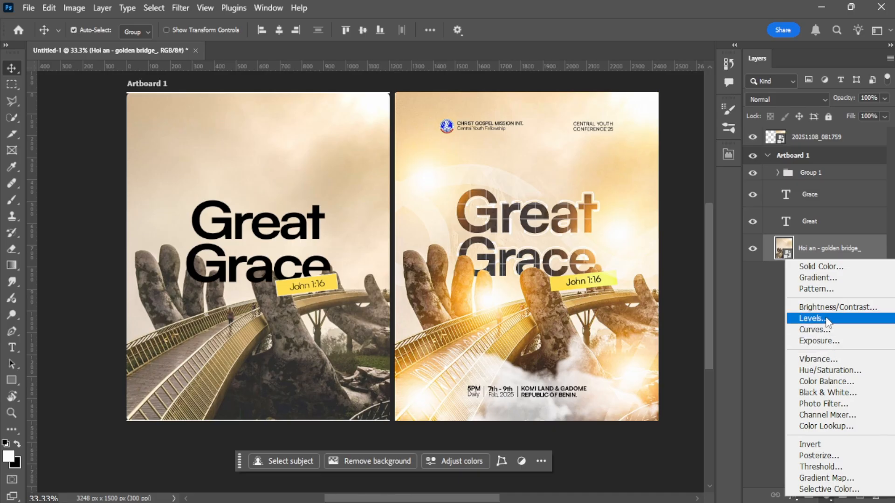
pyautogui.click(757, 364)
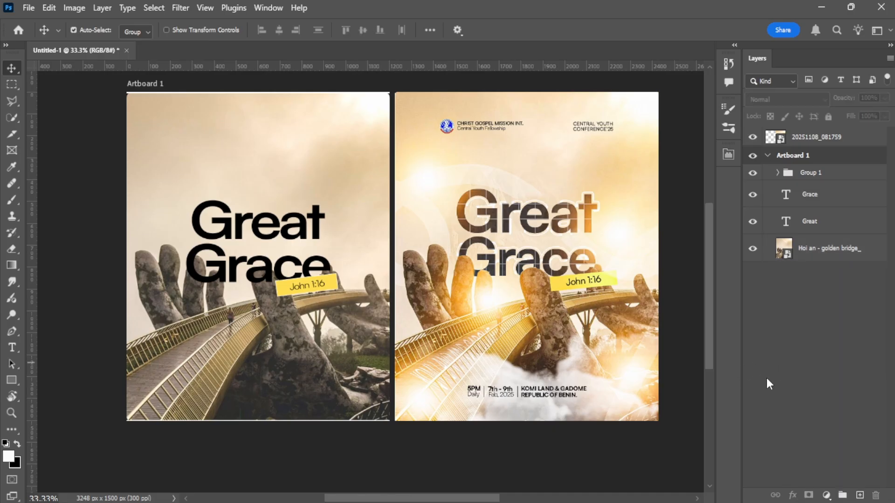
pyautogui.click(828, 499)
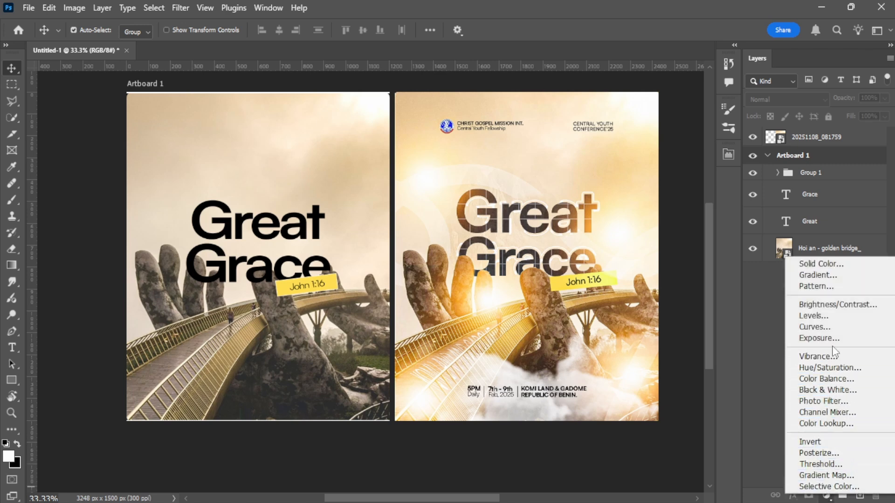
pyautogui.click(827, 380)
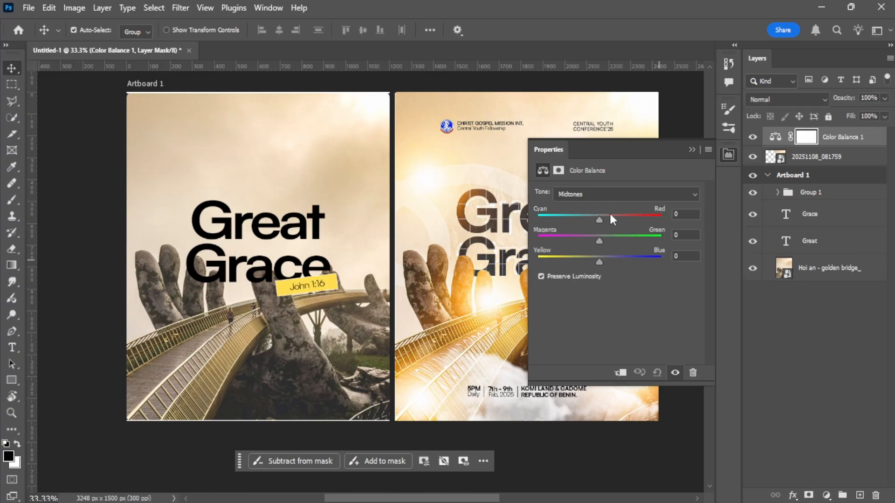
# Step: Clip the Color Balance layer to the reference image and try midtones with Cyan–Red at -2 and Yellow–Blue at +4
pyautogui.moveTo(599, 219); pyautogui.dragTo(563, 220)
pyautogui.hotkey('ctrl', 'z')
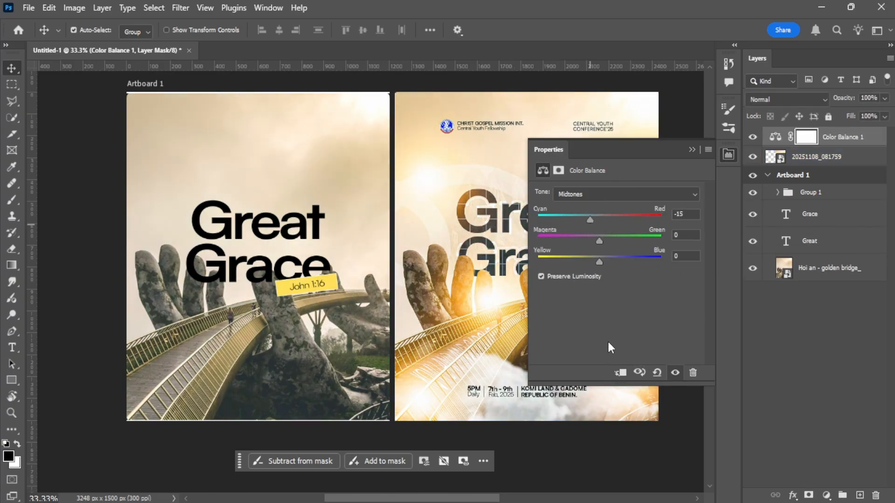
pyautogui.click(623, 374)
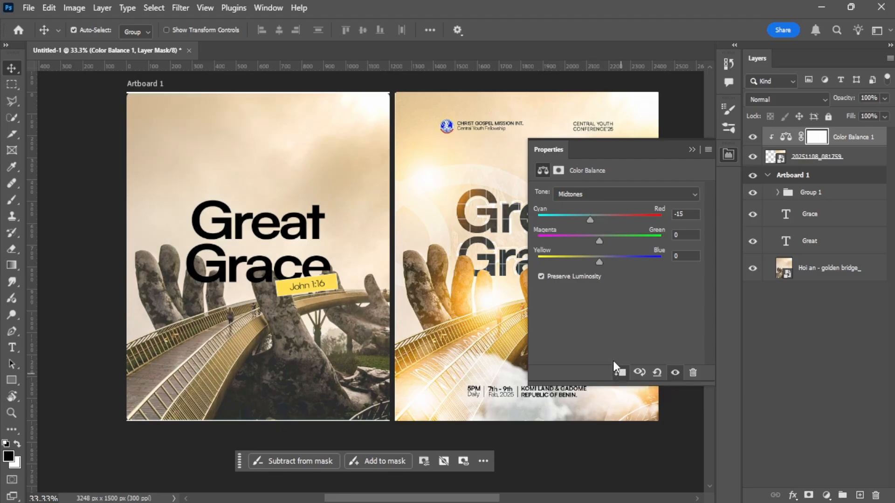
pyautogui.click(474, 259)
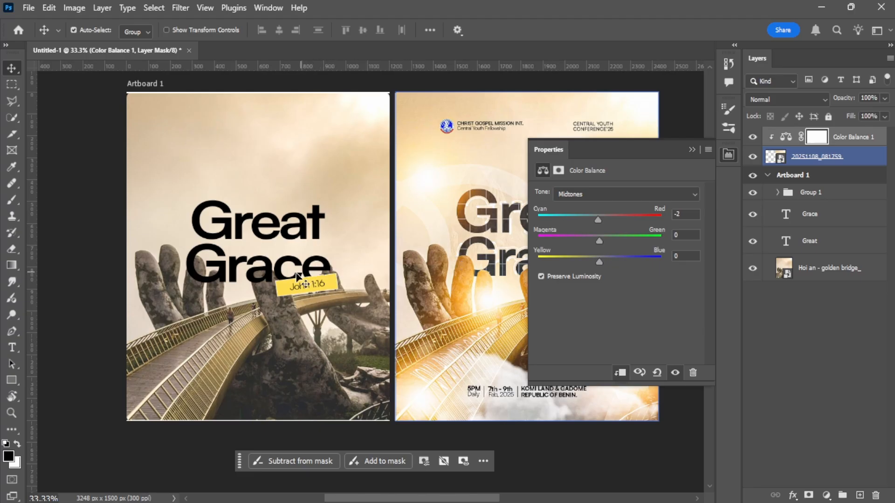
pyautogui.moveTo(600, 262); pyautogui.dragTo(494, 257)
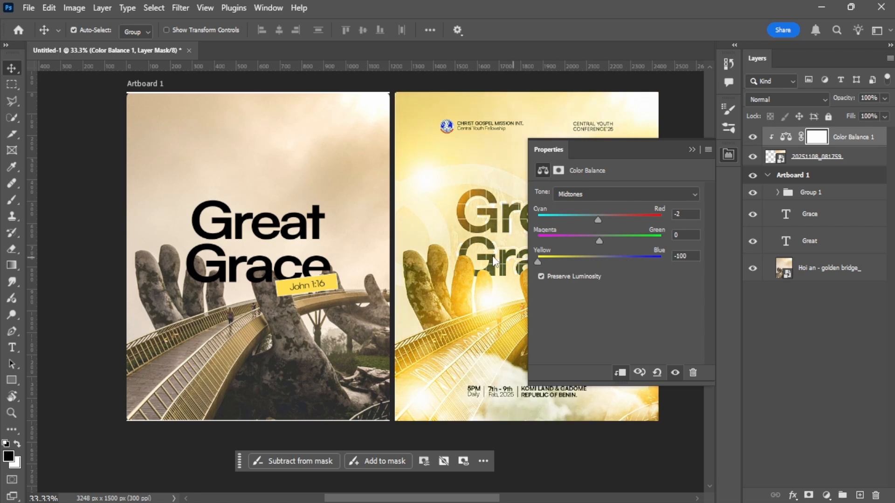
pyautogui.moveTo(439, 200); pyautogui.dragTo(298, 221)
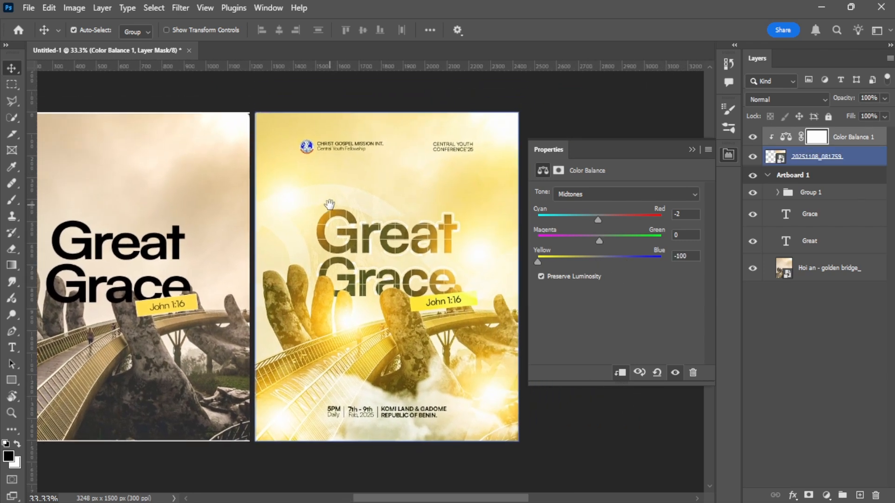
pyautogui.moveTo(542, 262); pyautogui.dragTo(603, 266)
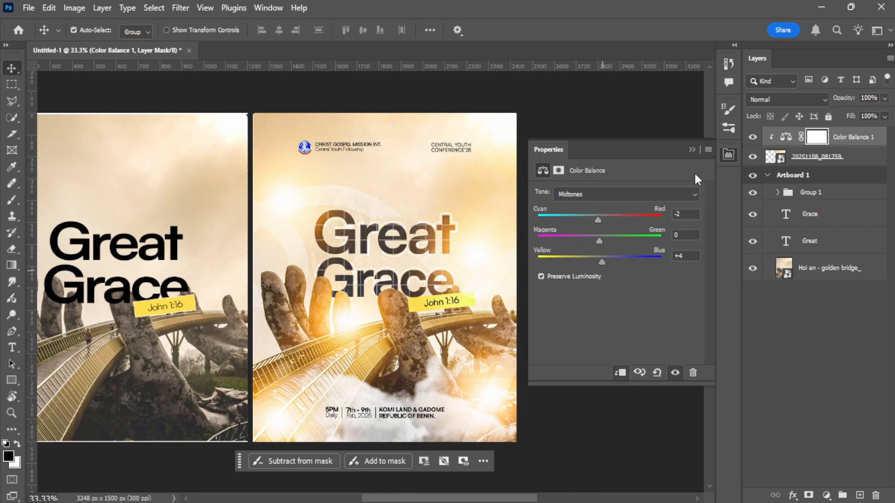
pyautogui.click(691, 149)
pyautogui.moveTo(468, 198); pyautogui.dragTo(638, 173)
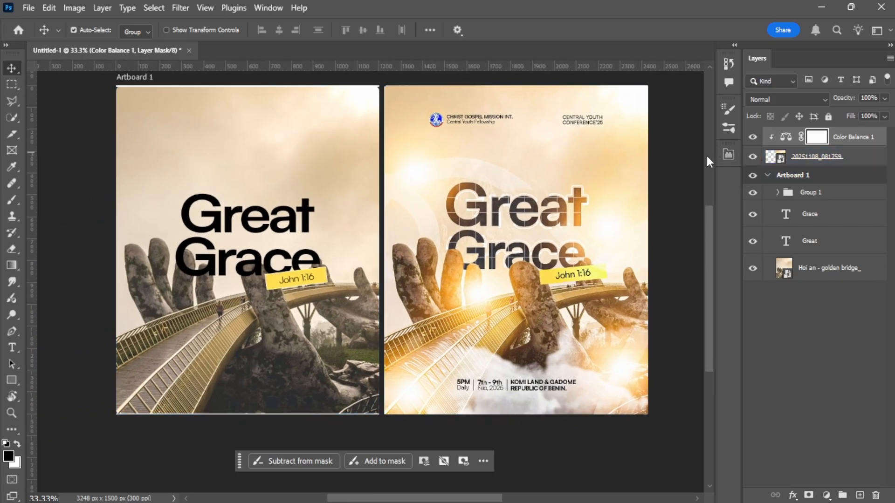
# Step: Release the Color Balance layer from the reference image, move it directly above the bridge photo layer and clip it there
pyautogui.click(729, 155)
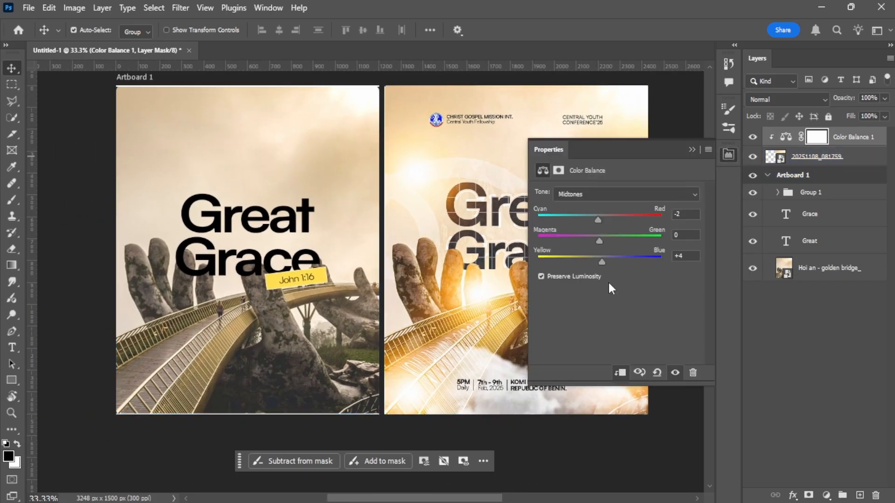
pyautogui.click(620, 373)
pyautogui.moveTo(839, 138); pyautogui.dragTo(826, 255)
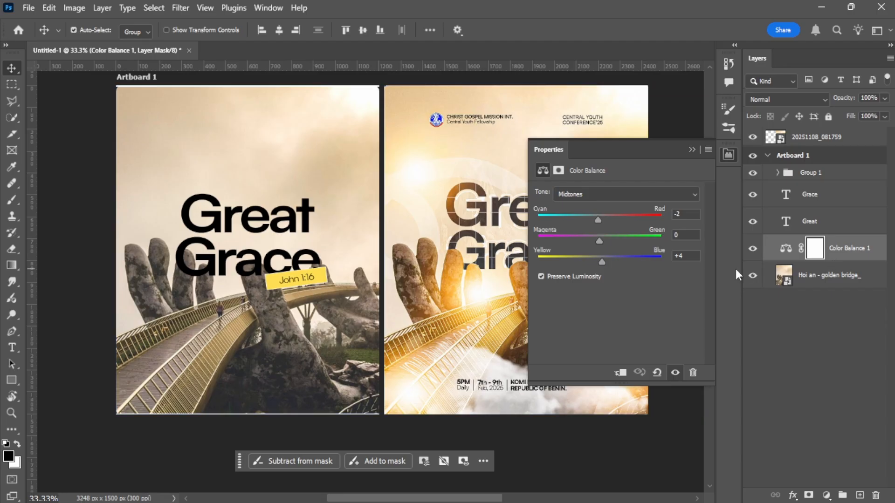
pyautogui.click(621, 373)
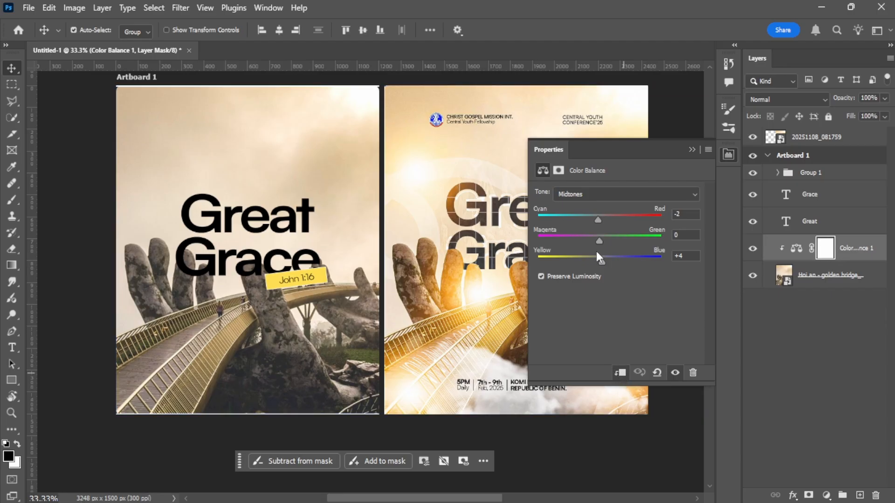
# Step: Warm the bridge photo's midtones in Color Balance by shifting Cyan–Red toward red and Yellow–Blue to about -49
pyautogui.moveTo(603, 260); pyautogui.dragTo(558, 264)
pyautogui.click(480, 290)
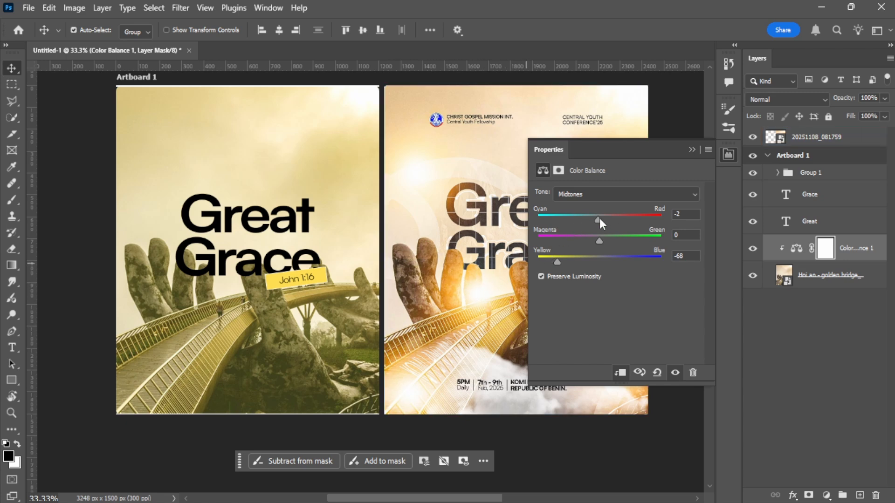
pyautogui.moveTo(598, 219); pyautogui.dragTo(627, 228)
pyautogui.moveTo(562, 263); pyautogui.dragTo(569, 263)
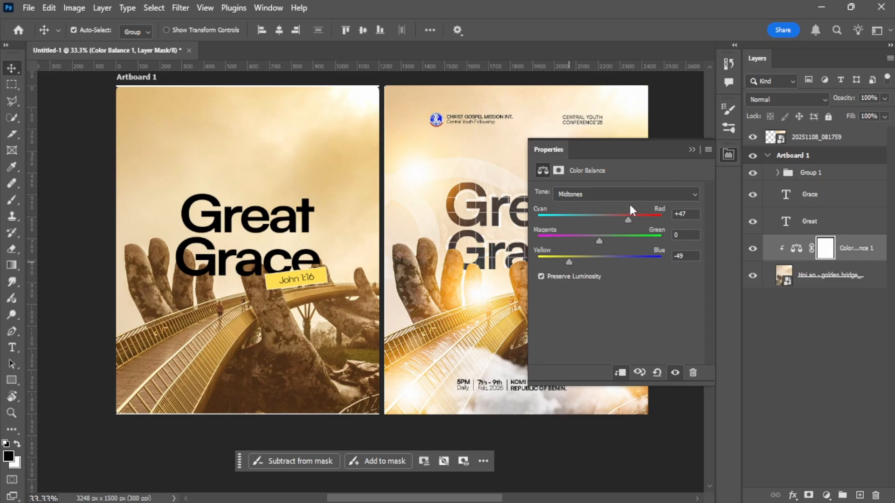
pyautogui.moveTo(629, 218)
pyautogui.mouseDown()
pyautogui.moveTo(652, 220)
pyautogui.moveTo(619, 227)
pyautogui.mouseUp()
pyautogui.moveTo(570, 262); pyautogui.dragTo(569, 264)
pyautogui.click(692, 149)
pyautogui.click(396, 238)
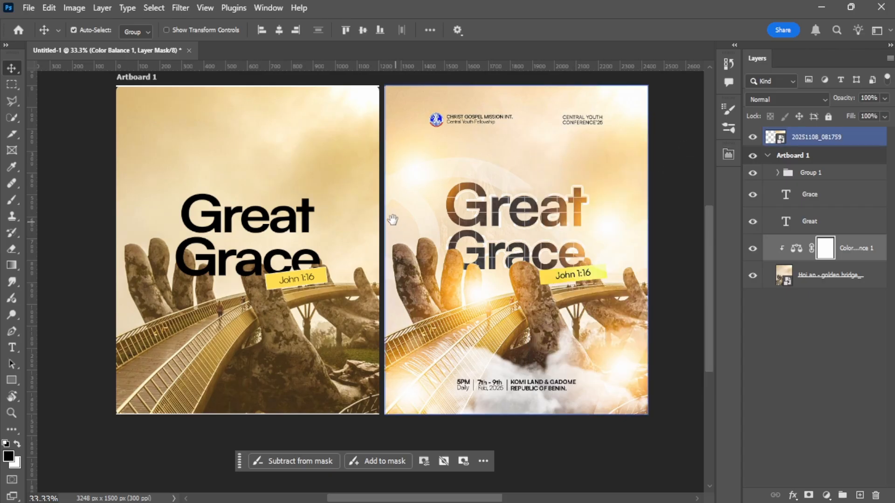
pyautogui.moveTo(386, 218); pyautogui.dragTo(412, 222)
pyautogui.hotkey('ctrl', '+')
pyautogui.hotkey('ctrl', '-')
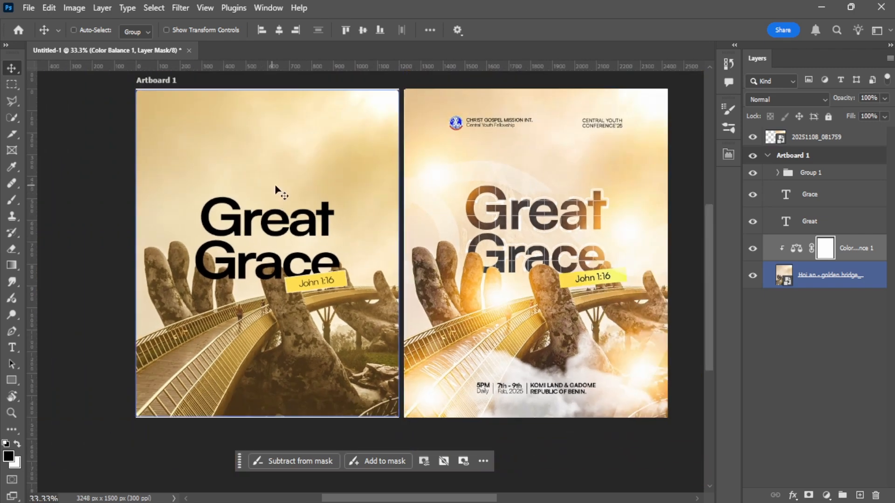
pyautogui.moveTo(285, 195); pyautogui.dragTo(284, 201)
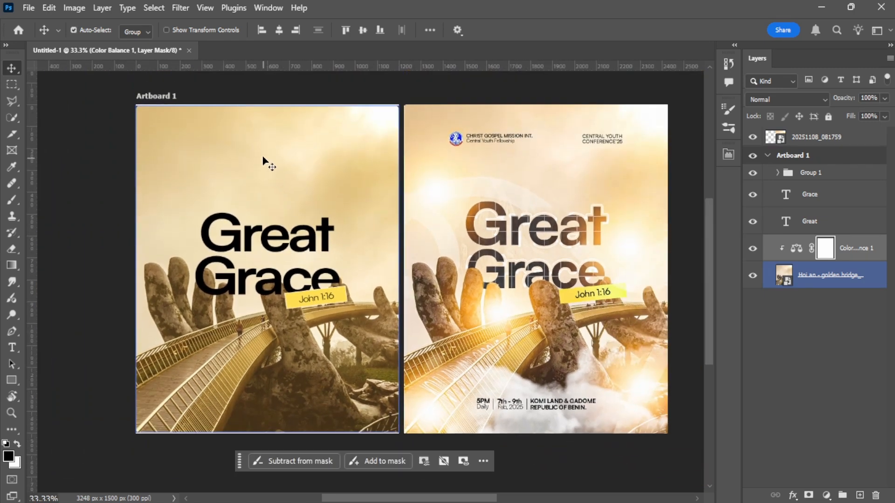
pyautogui.click(782, 450)
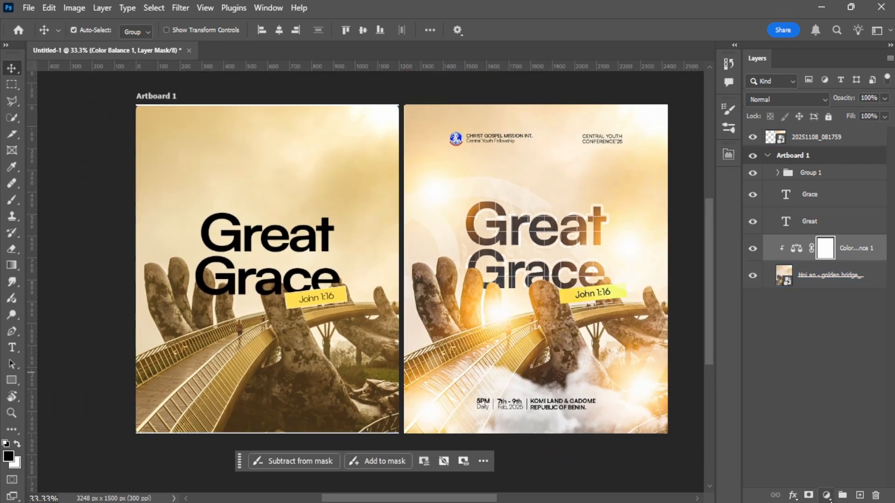
# Step: Add an Exposure adjustment layer with Exposure at +0.33 above the Color Balance layer and clip it to the bridge photo
pyautogui.click(827, 496)
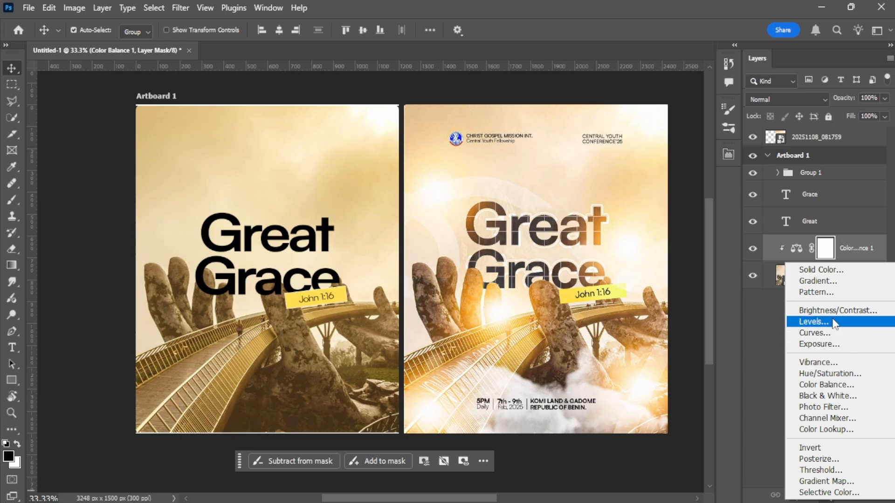
pyautogui.click(820, 345)
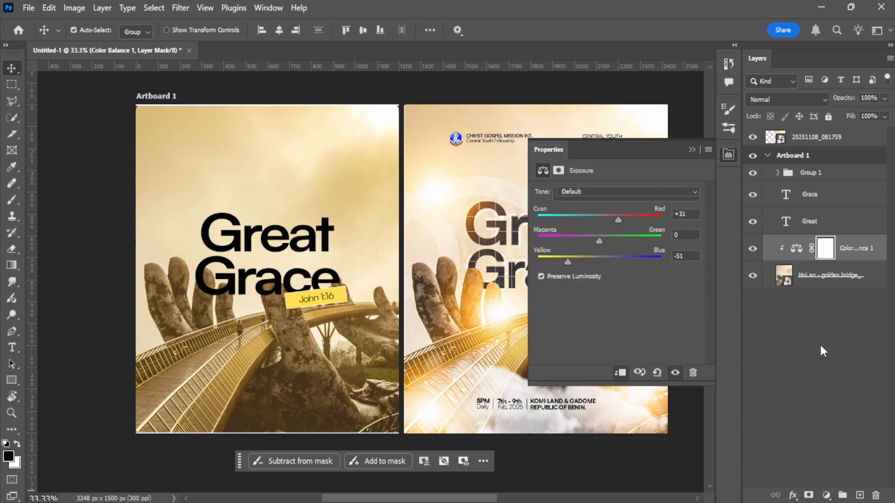
pyautogui.moveTo(617, 221)
pyautogui.mouseDown()
pyautogui.moveTo(633, 221)
pyautogui.moveTo(620, 227)
pyautogui.mouseUp()
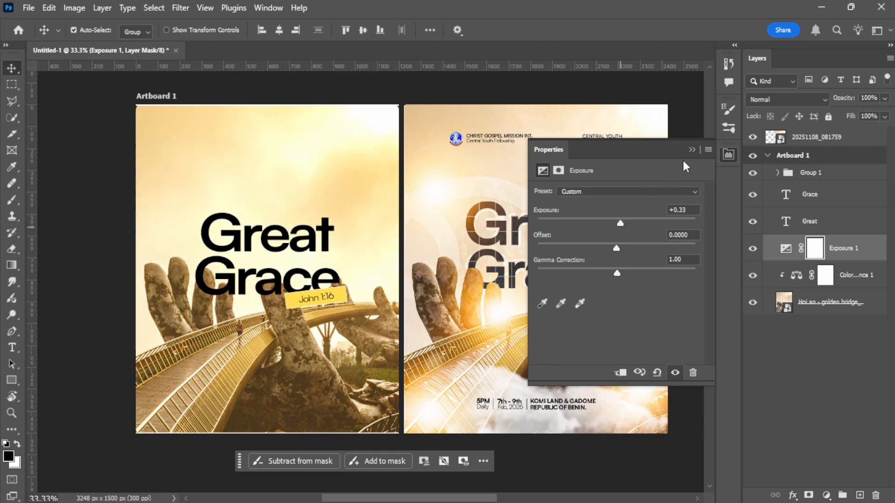
pyautogui.click(691, 151)
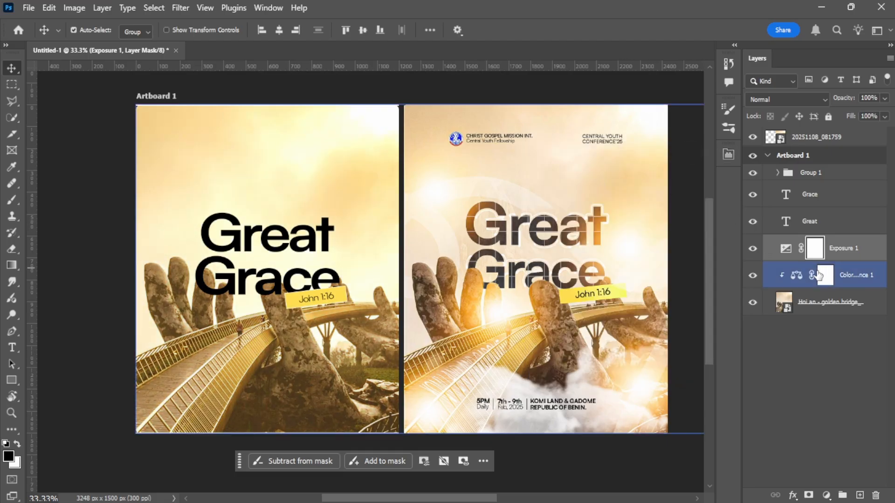
pyautogui.keyDown('alt'); pyautogui.click(858, 259); pyautogui.keyUp('alt')
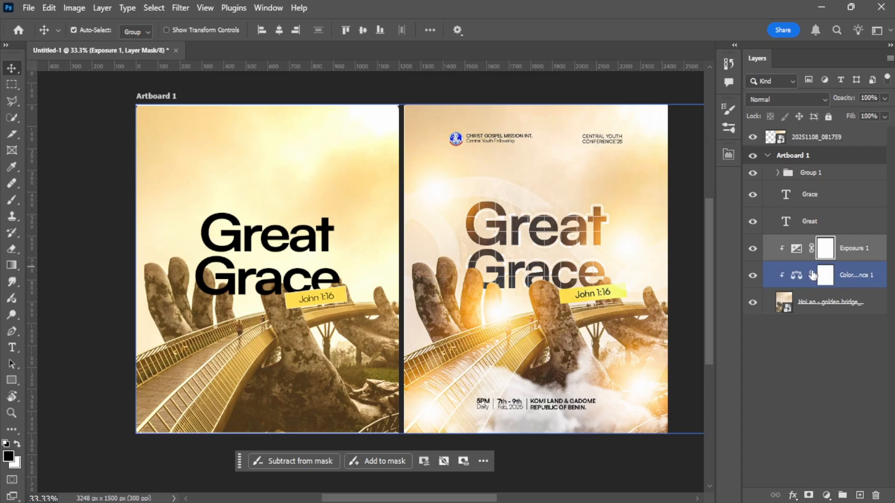
# Step: Group the Exposure layer, the Color Balance layer and the bridge photo, then check the group by toggling its visibility
pyautogui.click(833, 301)
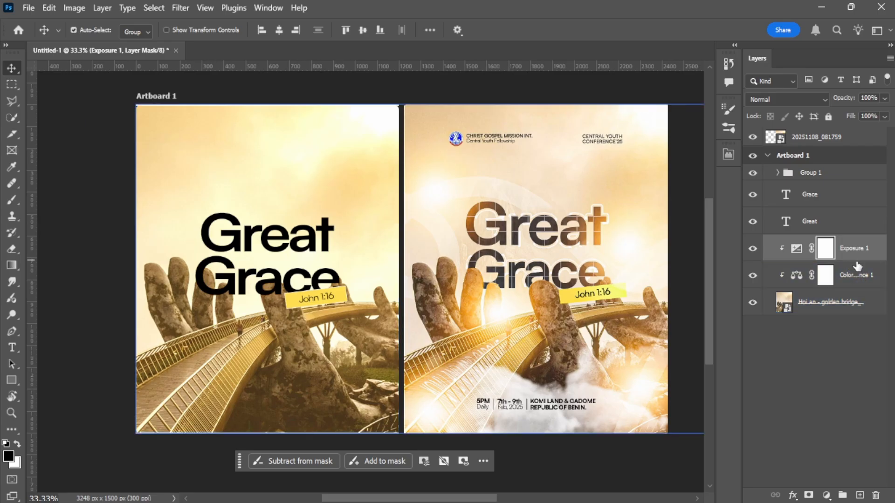
pyautogui.keyDown('shift'); pyautogui.click(872, 301); pyautogui.keyUp('shift')
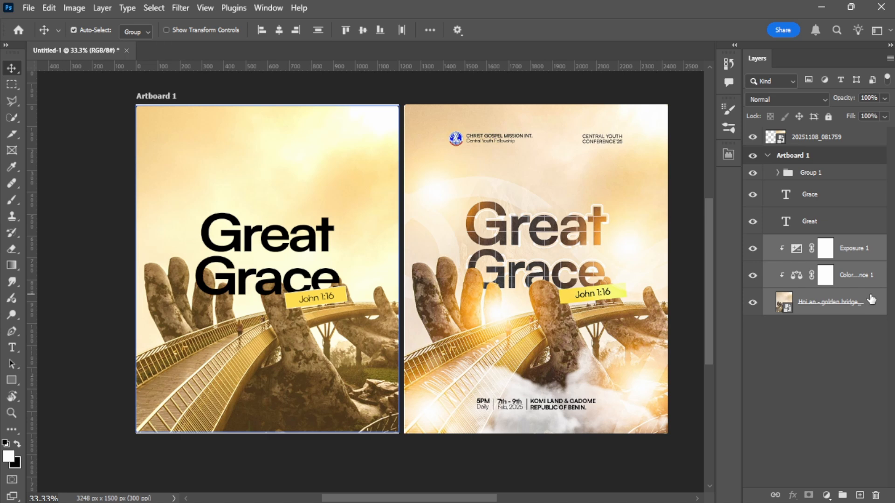
pyautogui.press('ctrl')
pyautogui.hotkey('ctrl', 'g')
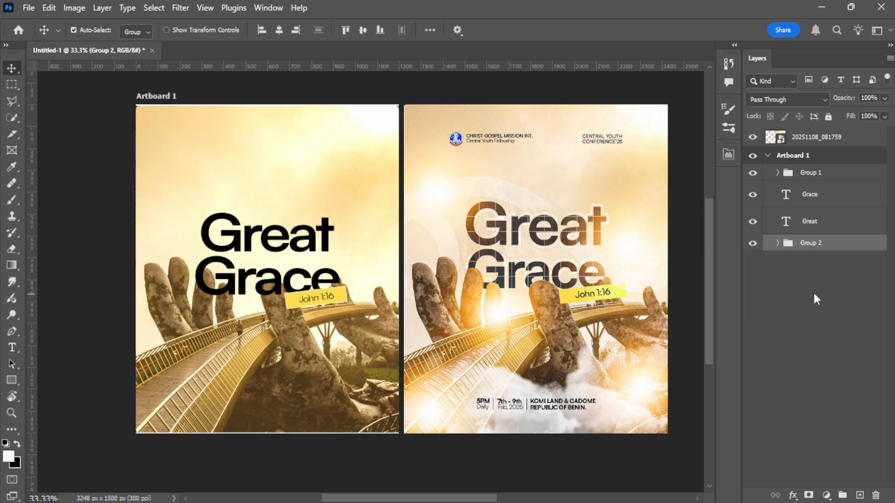
pyautogui.click(753, 245)
pyautogui.click(754, 245)
# Step: Examine how the title overlaps the stone fingers in the artboard and compare it with the reference flyer
pyautogui.moveTo(207, 222); pyautogui.dragTo(223, 215)
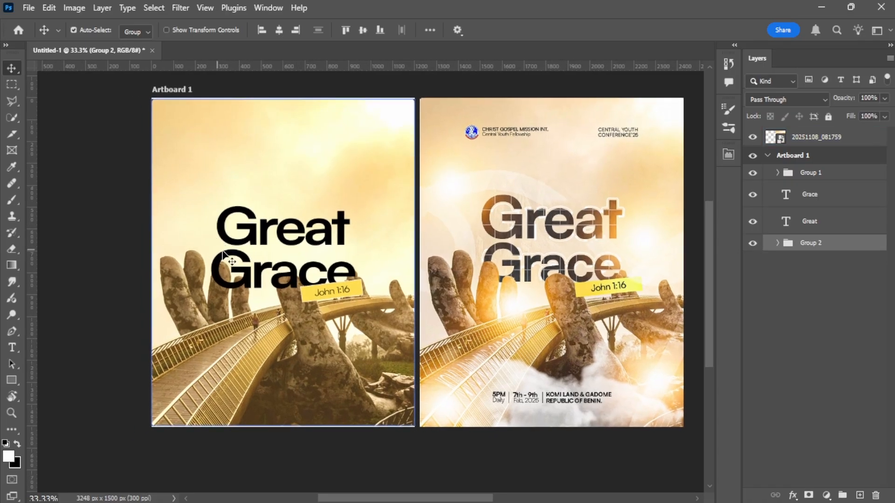
pyautogui.click(223, 252)
pyautogui.hotkey('ctrl', '+')
pyautogui.click(248, 219)
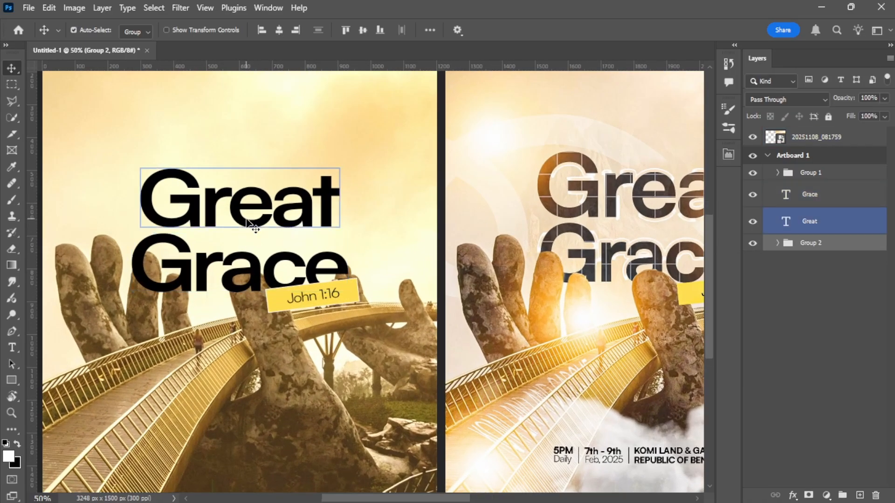
pyautogui.click(164, 264)
pyautogui.click(567, 238)
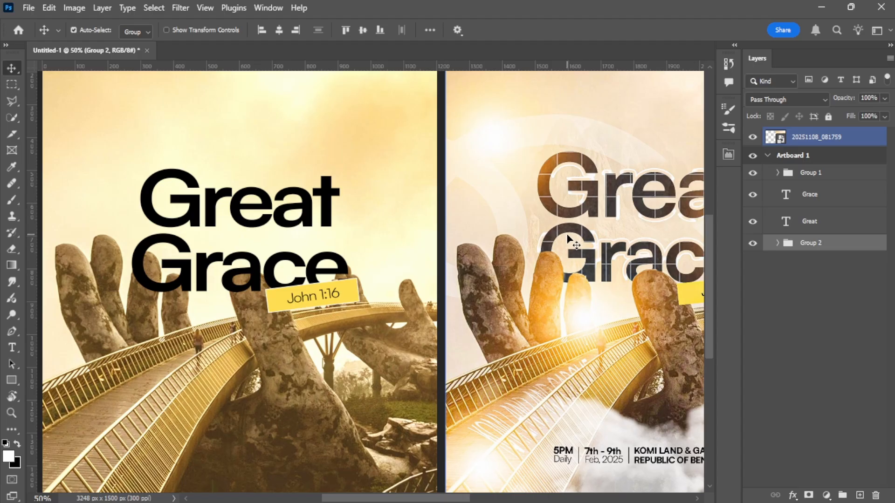
pyautogui.click(128, 267)
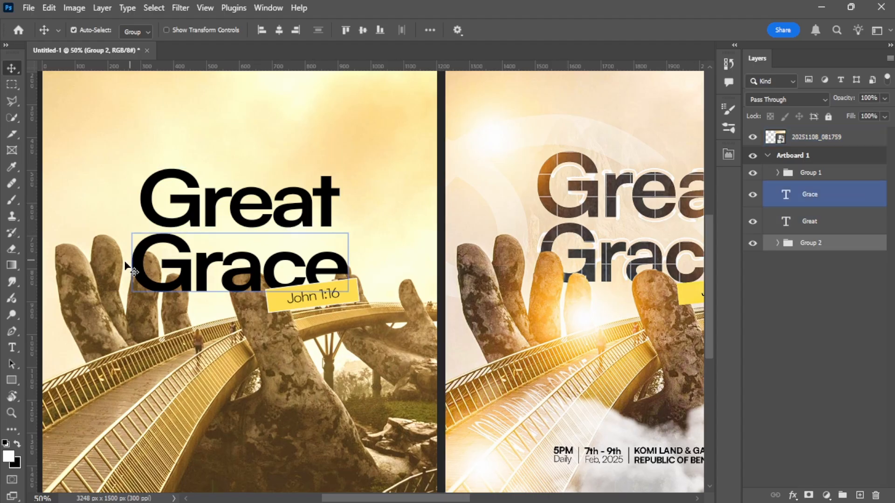
pyautogui.scroll(3, 182, 275)
pyautogui.moveTo(196, 150); pyautogui.dragTo(377, 143)
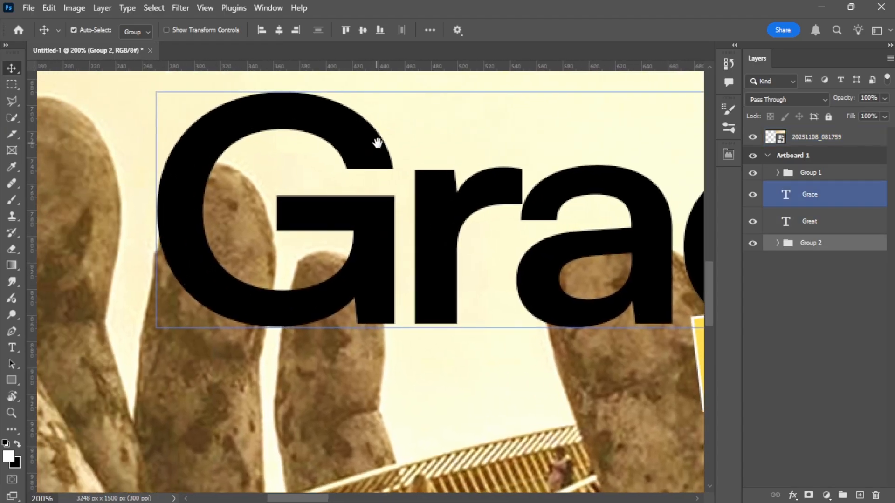
pyautogui.scroll(-1, 377, 143)
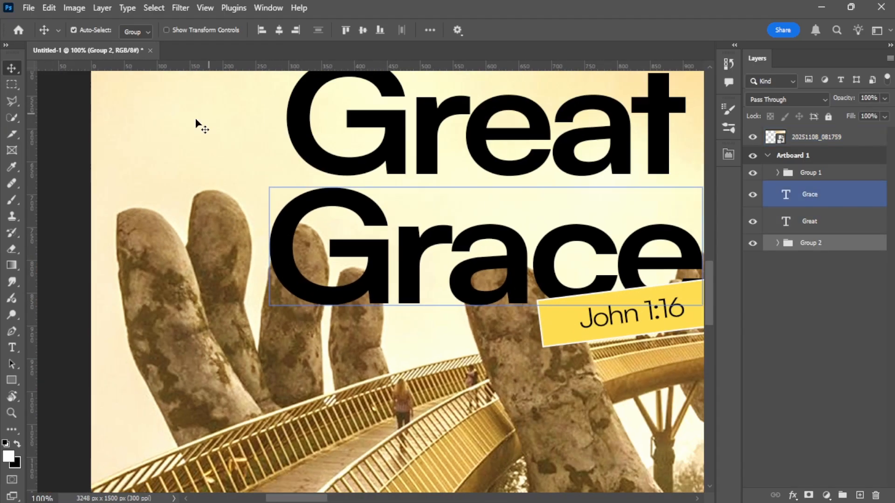
pyautogui.click(274, 273)
pyautogui.click(275, 240)
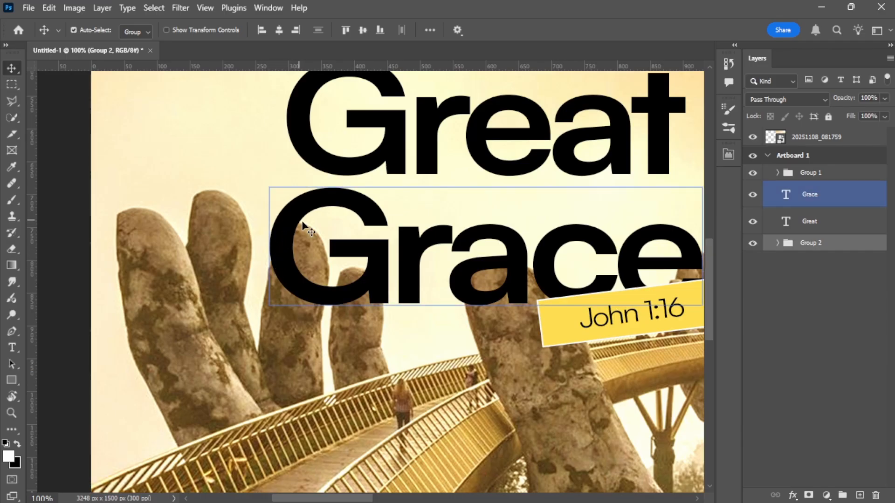
pyautogui.click(335, 319)
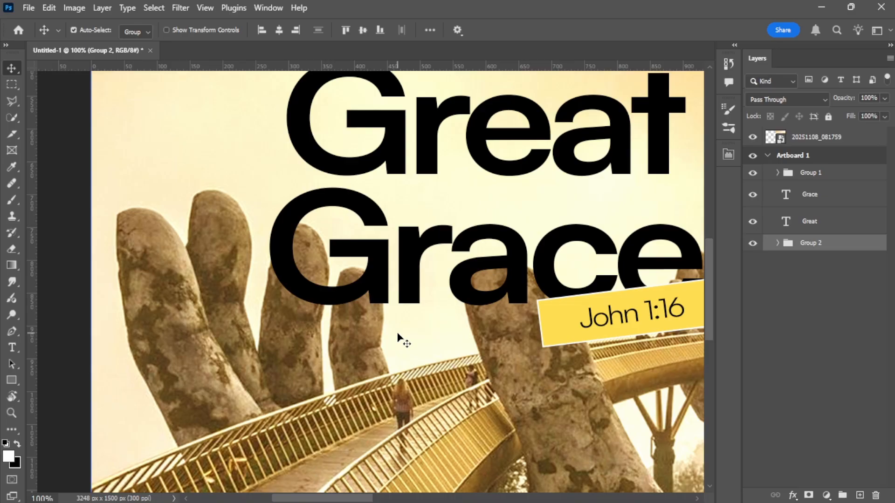
pyautogui.hotkey('ctrl', '-')
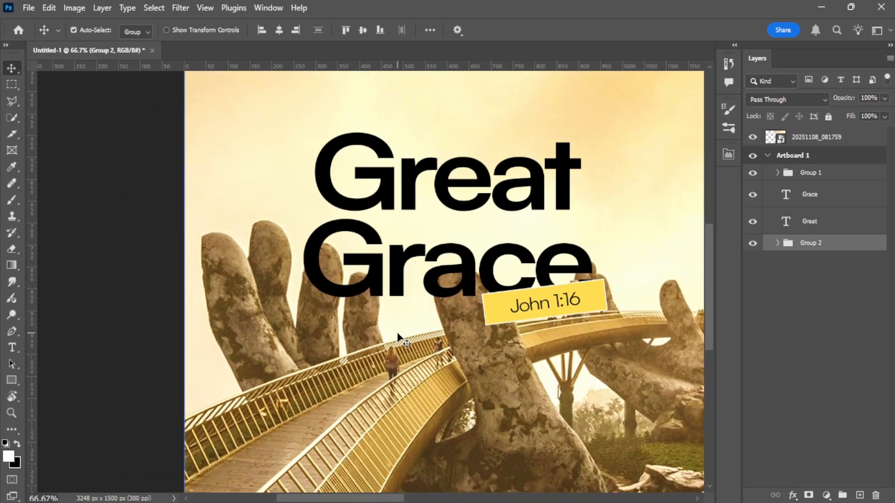
# Step: Rename the group holding the John 1:16 label as "Bible Text"
pyautogui.click(521, 307)
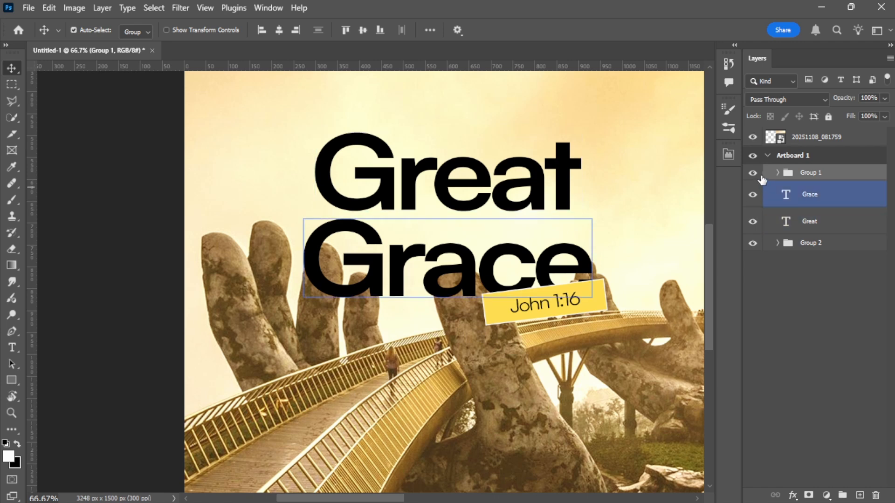
pyautogui.doubleClick(808, 178)
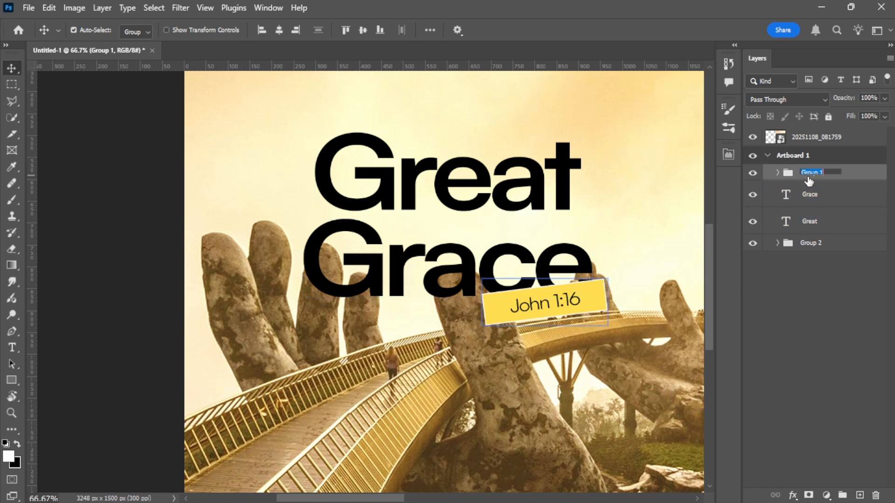
pyautogui.write('Bib')
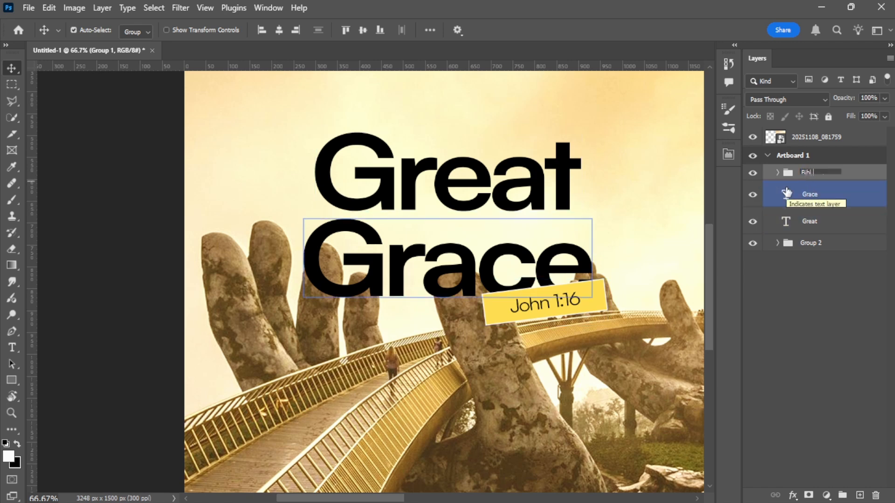
pyautogui.write('le Text')
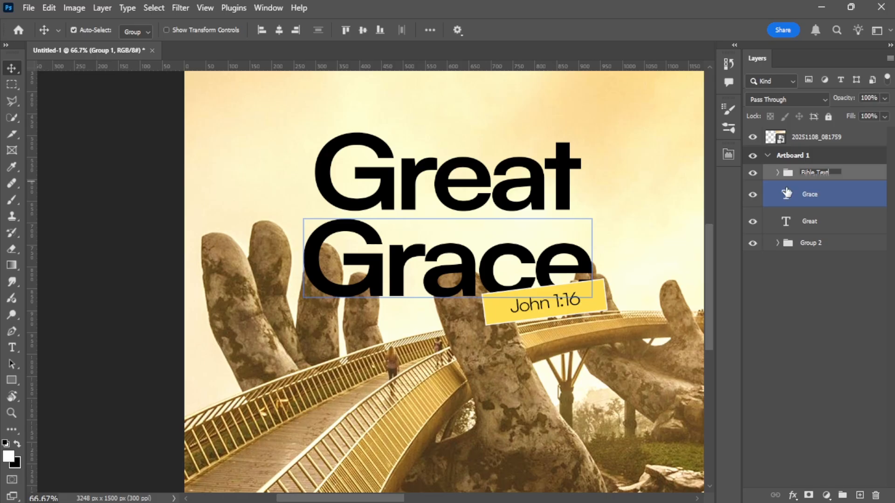
# Step: Check the bridge photo group by toggling its visibility and rename it "Background"
pyautogui.click(750, 244)
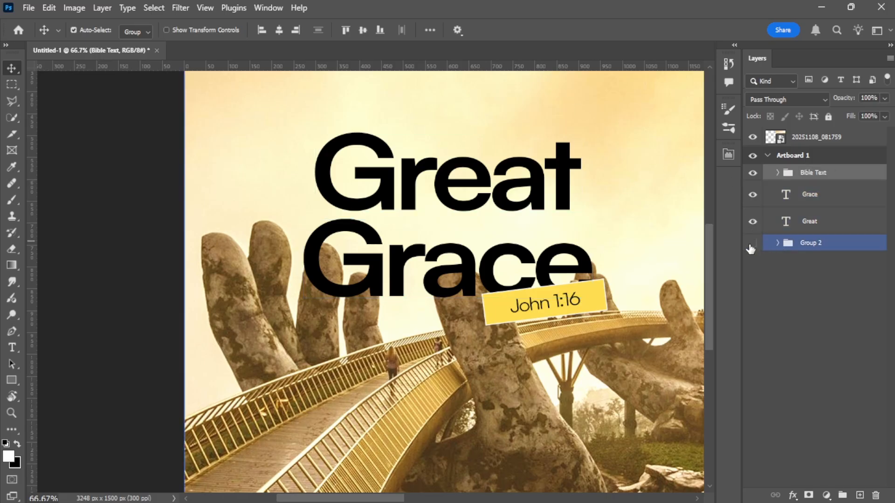
pyautogui.click(751, 244)
pyautogui.doubleClick(809, 247)
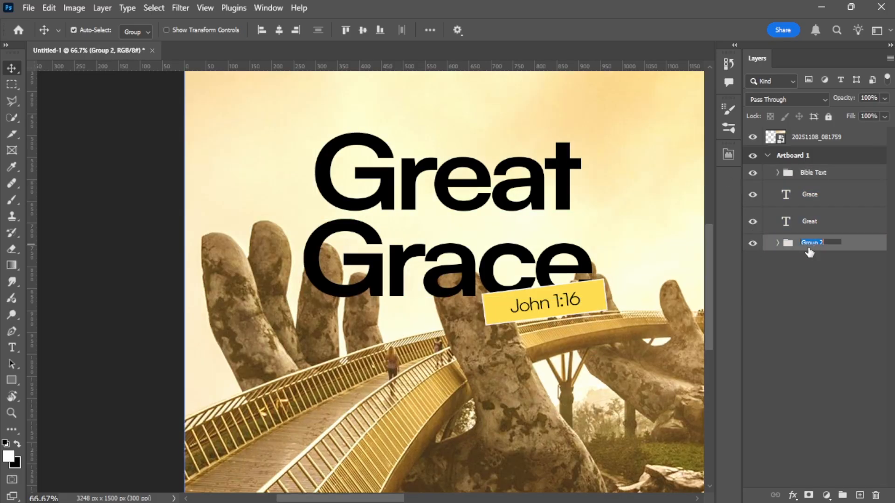
pyautogui.write('Background')
pyautogui.press('Return')
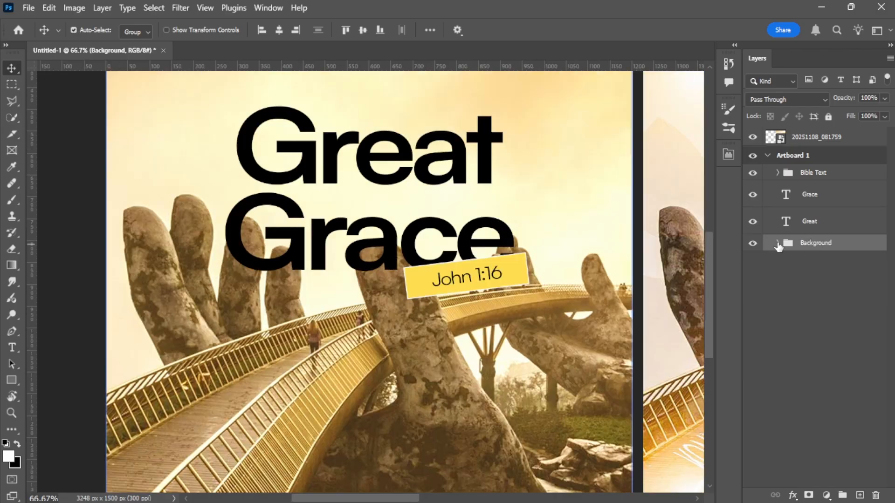
# Step: Expand the Background group, select the bridge photo layer inside it and activate the Polygonal Lasso tool
pyautogui.click(777, 243)
pyautogui.click(776, 321)
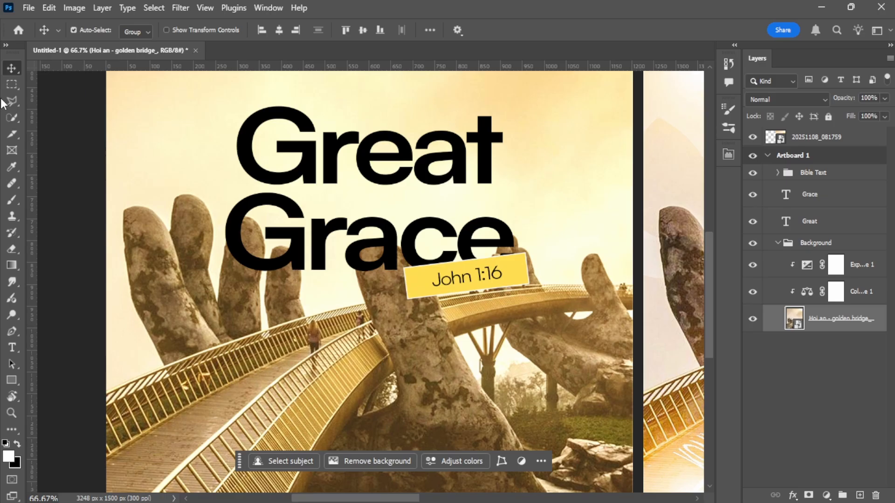
pyautogui.press('l')
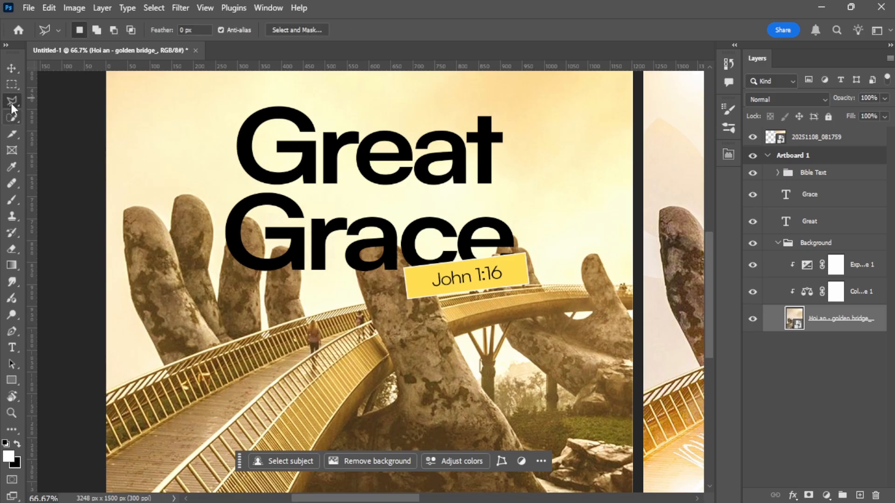
# Step: Try a freehand Lasso selection across the sky and the top of the word "Great", then deselect it
pyautogui.rightClick(15, 97)
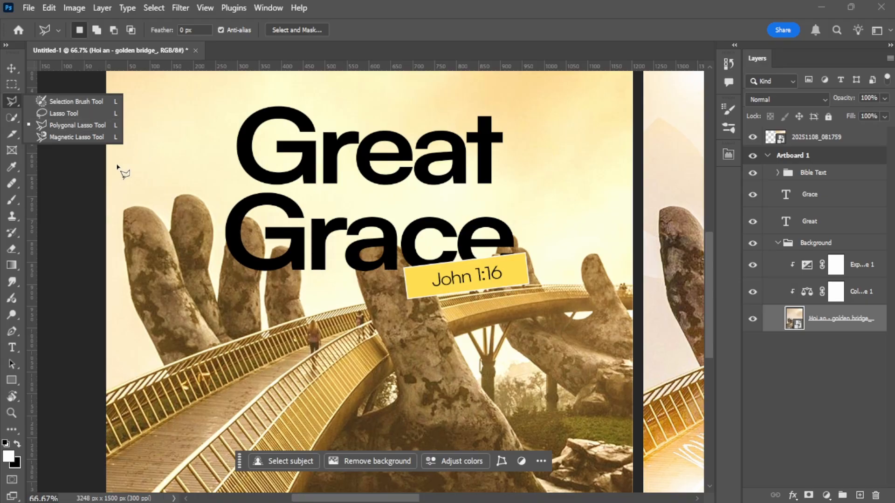
pyautogui.click(75, 113)
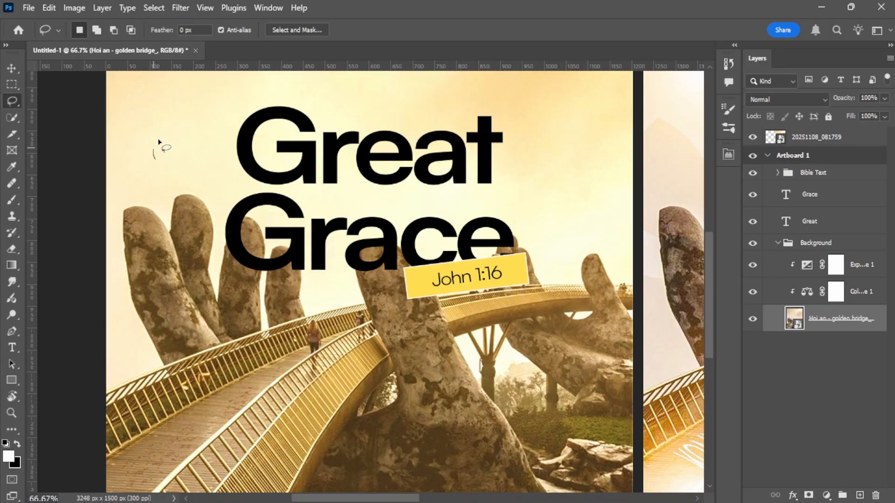
pyautogui.moveTo(154, 158)
pyautogui.mouseDown()
pyautogui.moveTo(188, 165)
pyautogui.moveTo(236, 163)
pyautogui.moveTo(461, 97)
pyautogui.moveTo(517, 108)
pyautogui.mouseUp()
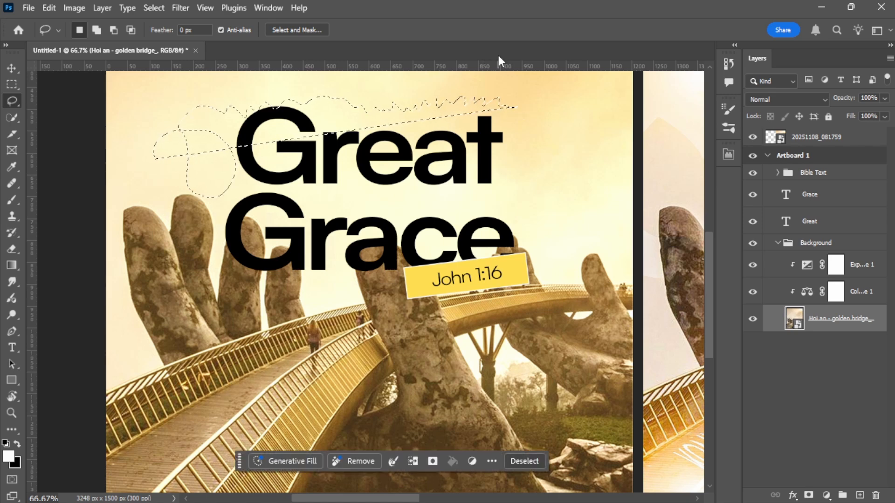
pyautogui.hotkey('ctrl', 'd')
# Step: Switch back to the Polygonal Lasso tool and examine the edges of the stone fingers behind the word "Grace"
pyautogui.click(14, 101)
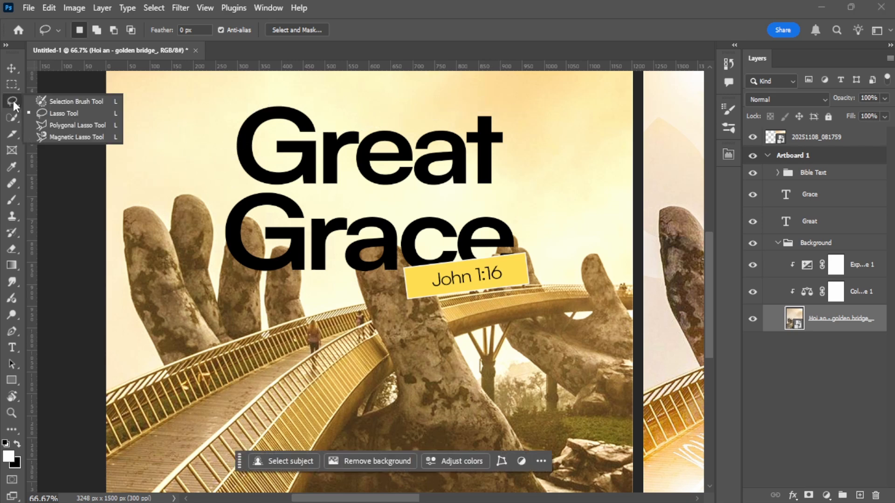
pyautogui.click(80, 127)
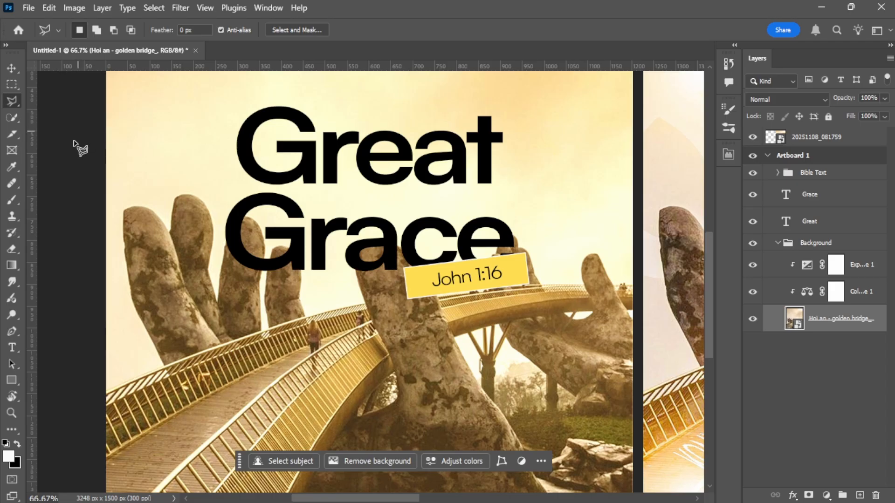
pyautogui.hotkey('ctrl', '+')
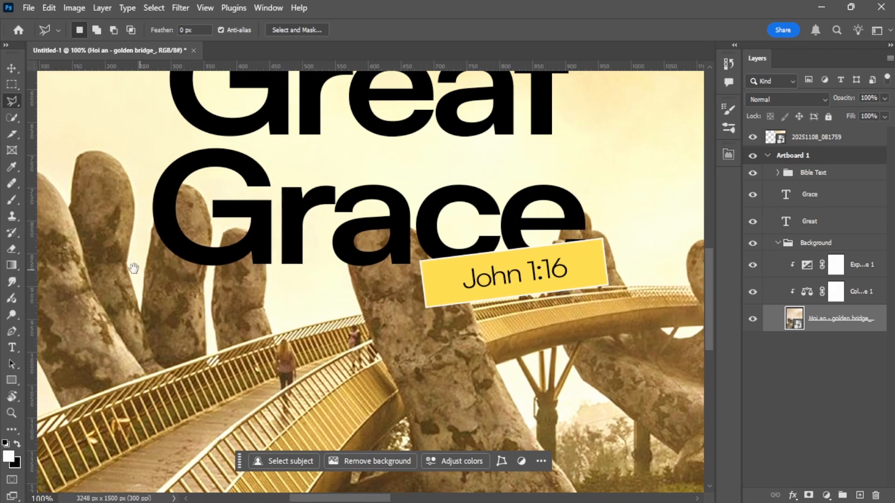
pyautogui.moveTo(134, 267); pyautogui.dragTo(300, 203)
pyautogui.hotkey('ctrl', '+')
pyautogui.moveTo(296, 266); pyautogui.dragTo(144, 306)
pyautogui.hotkey('ctrl', '-')
pyautogui.hotkey('ctrl', '-')
pyautogui.hotkey('ctrl', '-')
pyautogui.hotkey('ctrl', '+')
pyautogui.moveTo(261, 203); pyautogui.dragTo(244, 276)
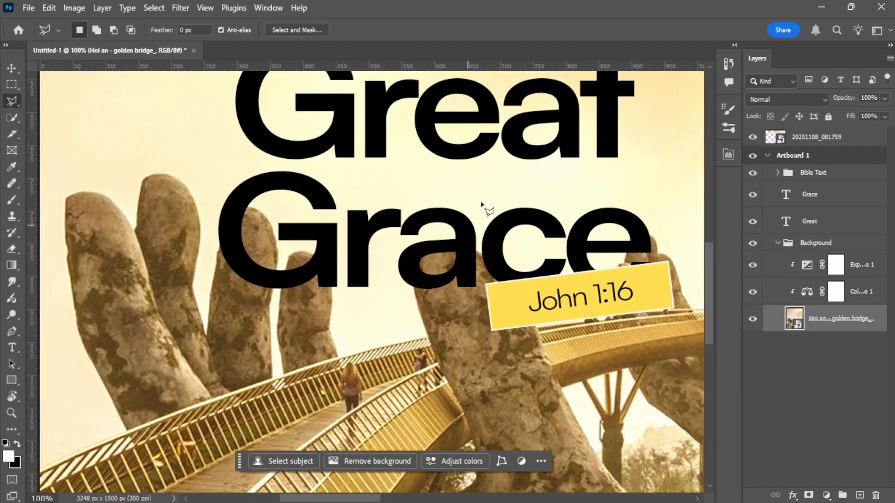
# Step: Group the "Grace" and "Great" text layers, name the group "Great Grace", and check it by toggling its visibility
pyautogui.click(819, 200)
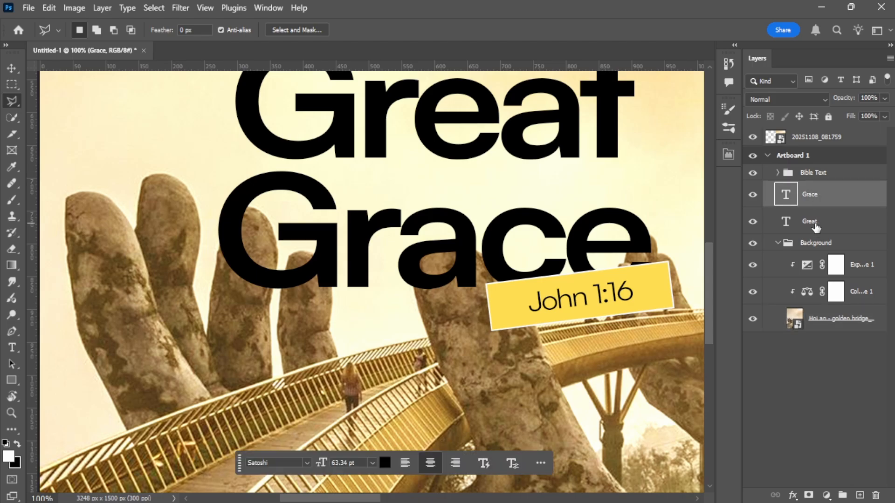
pyautogui.keyDown('shift'); pyautogui.click(814, 224); pyautogui.keyUp('shift')
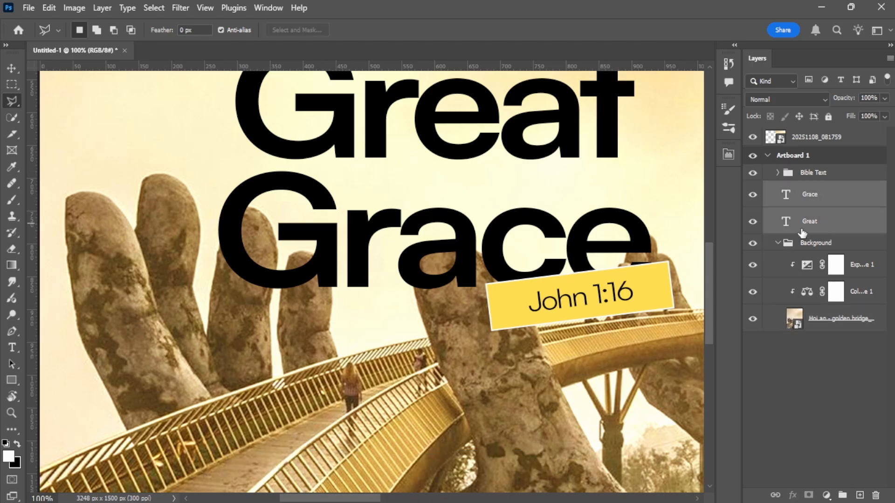
pyautogui.hotkey('ctrl', 'g')
pyautogui.doubleClick(813, 191)
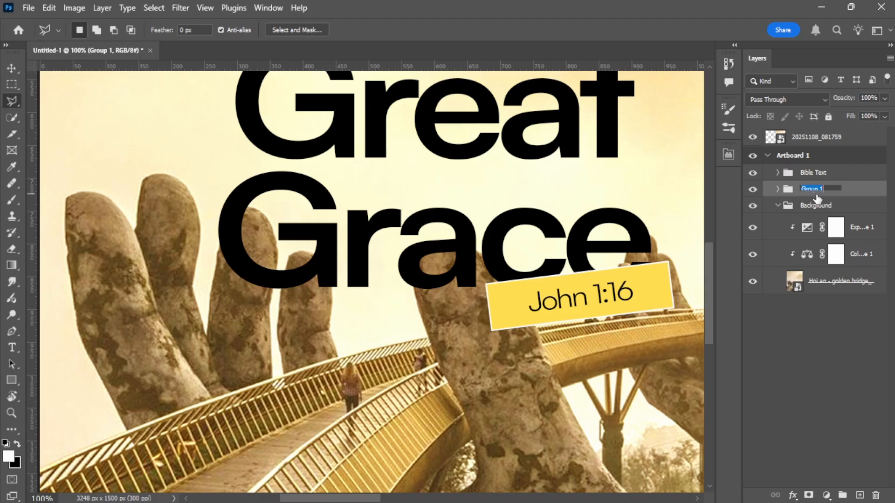
pyautogui.write('Great Grace')
pyautogui.press('Return')
pyautogui.click(753, 189)
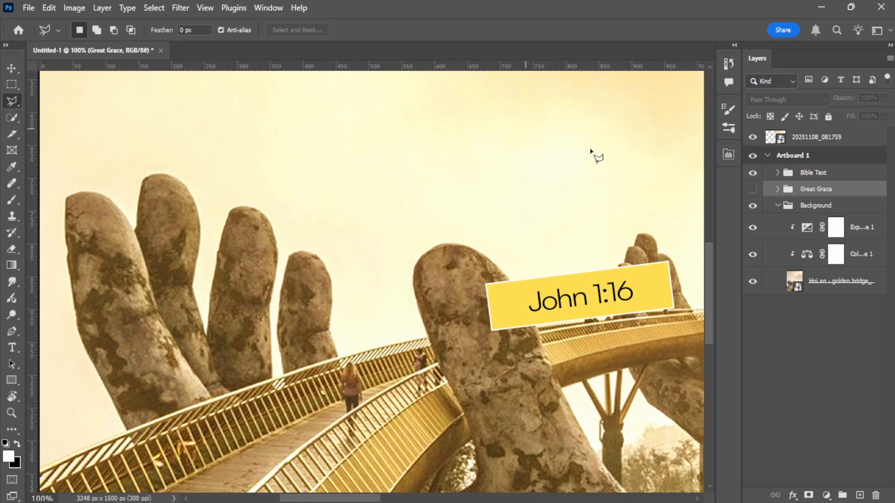
pyautogui.click(753, 189)
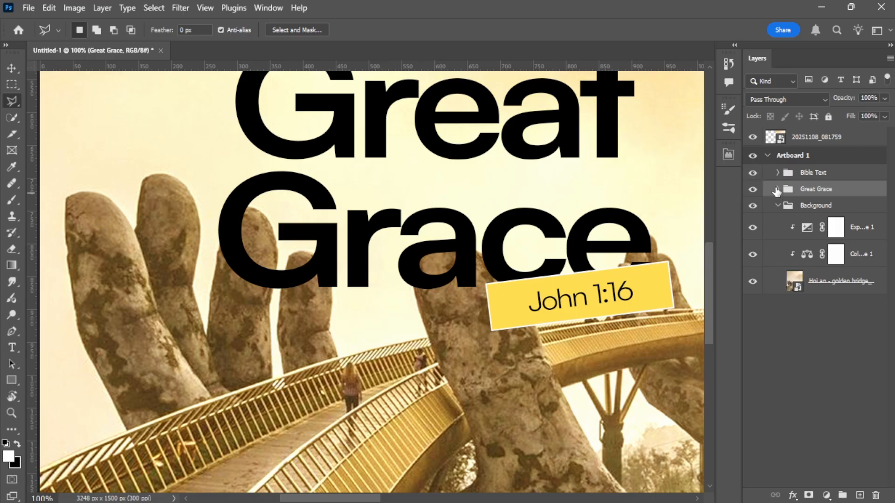
# Step: Check the text layers inside the Great Grace group, then add a layer mask to the group and activate the Brush tool
pyautogui.click(777, 191)
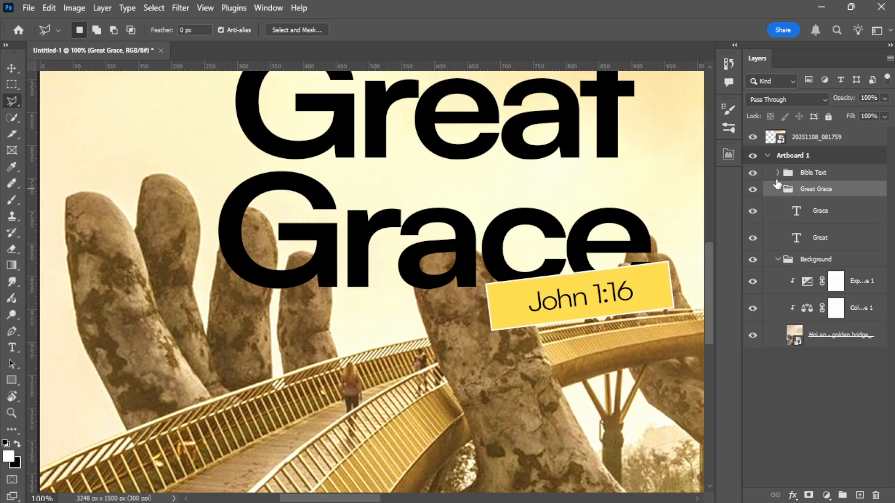
pyautogui.click(823, 213)
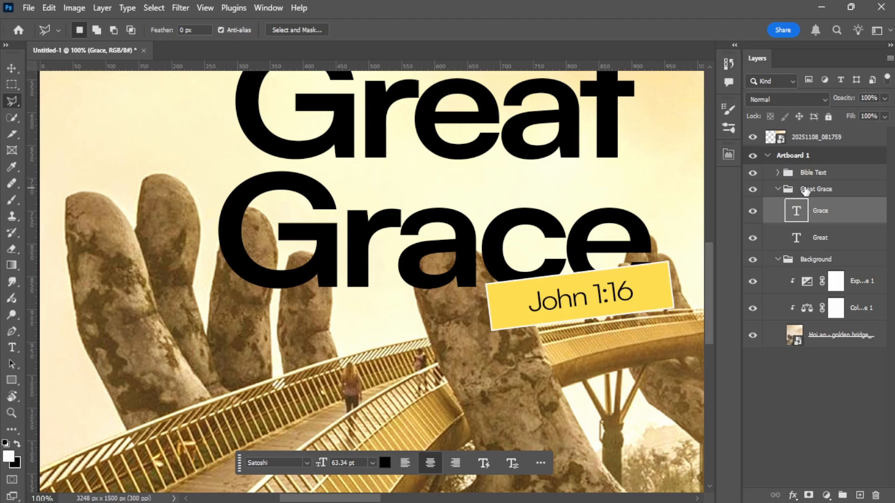
pyautogui.click(778, 189)
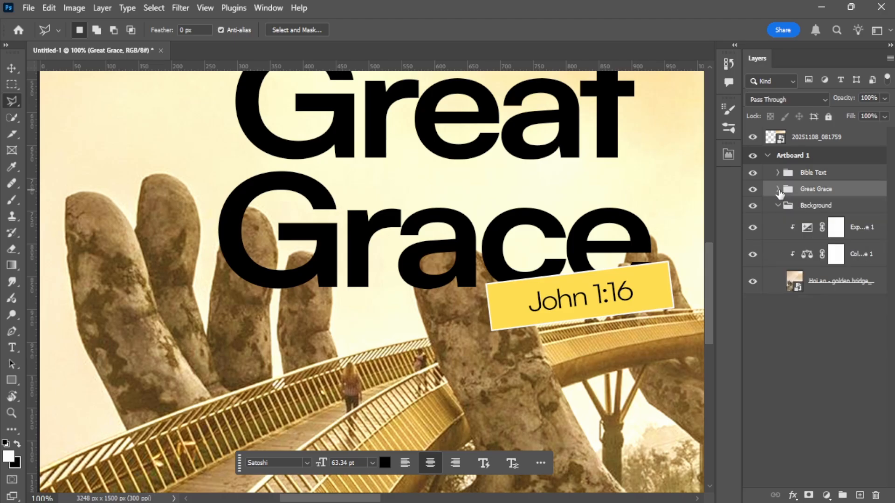
pyautogui.click(809, 496)
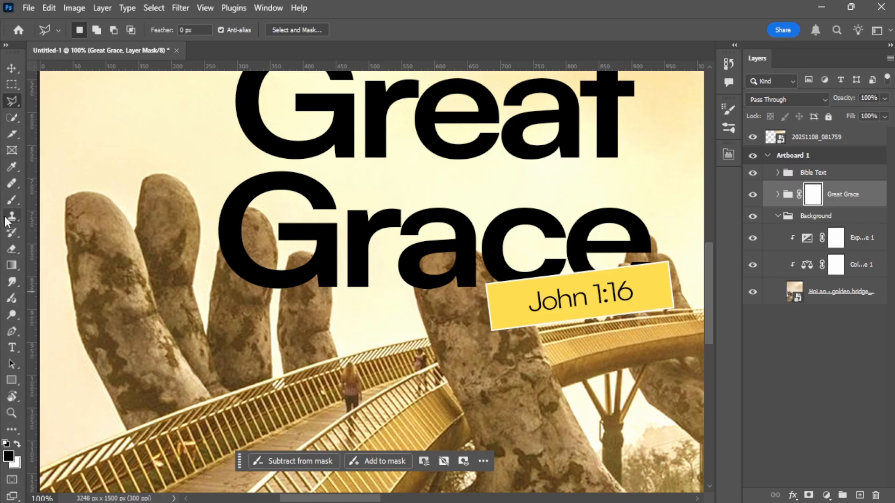
pyautogui.press('b')
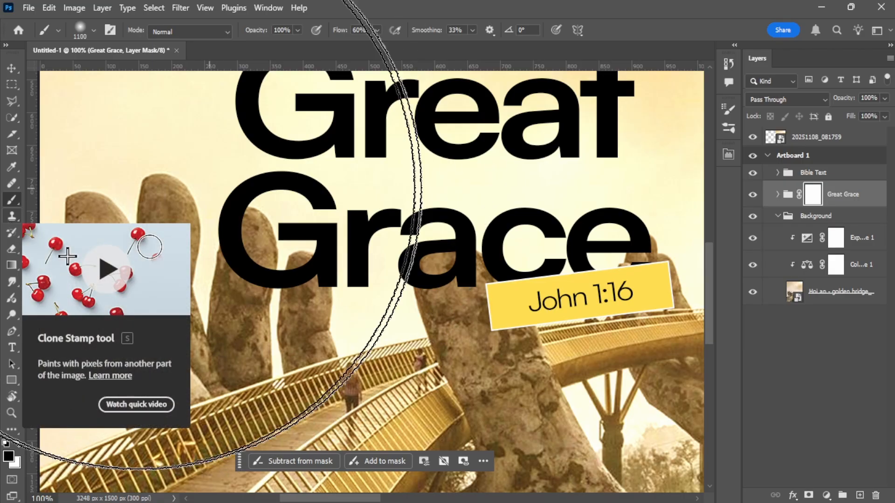
# Step: Set up the Brush tool at size 90 and target the Great Grace group's layer mask
pyautogui.rightClick(15, 199)
pyautogui.click(69, 199)
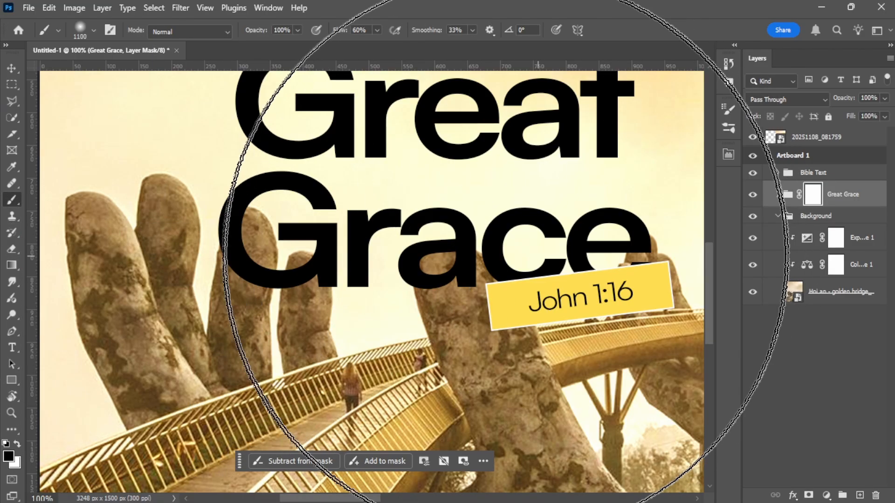
pyautogui.press('[')
pyautogui.press('[')
pyautogui.press('[')
pyautogui.press('[')
pyautogui.press('[')
pyautogui.press('[')
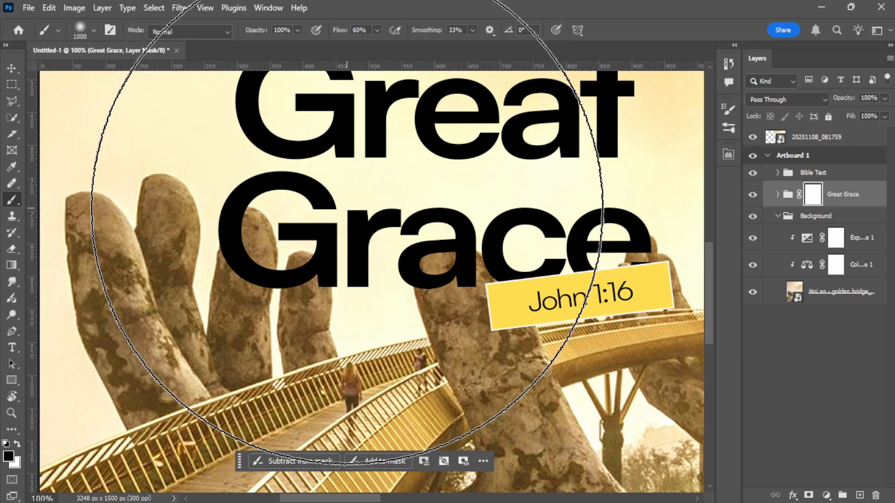
pyautogui.press('[')
pyautogui.press('[')
pyautogui.press('[')
pyautogui.press('[')
pyautogui.press('[')
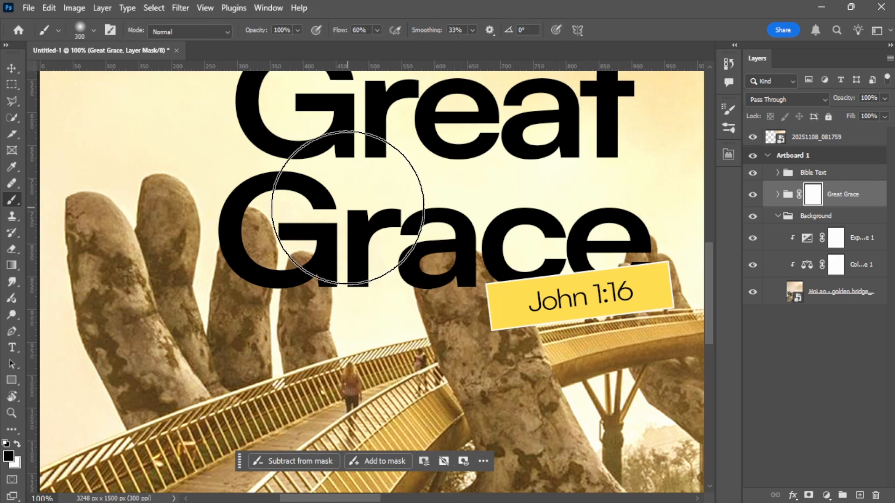
pyautogui.press('[')
pyautogui.press('[')
pyautogui.press('[')
pyautogui.press('[')
pyautogui.press('[')
pyautogui.press('[')
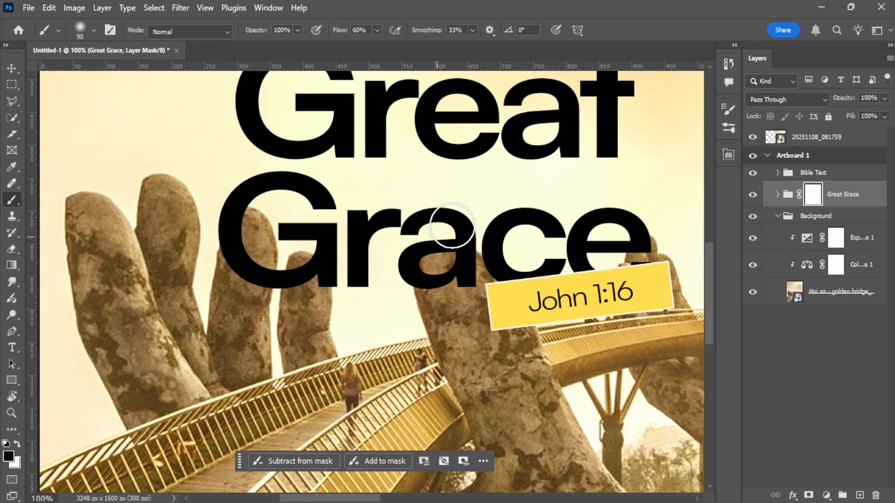
pyautogui.click(787, 195)
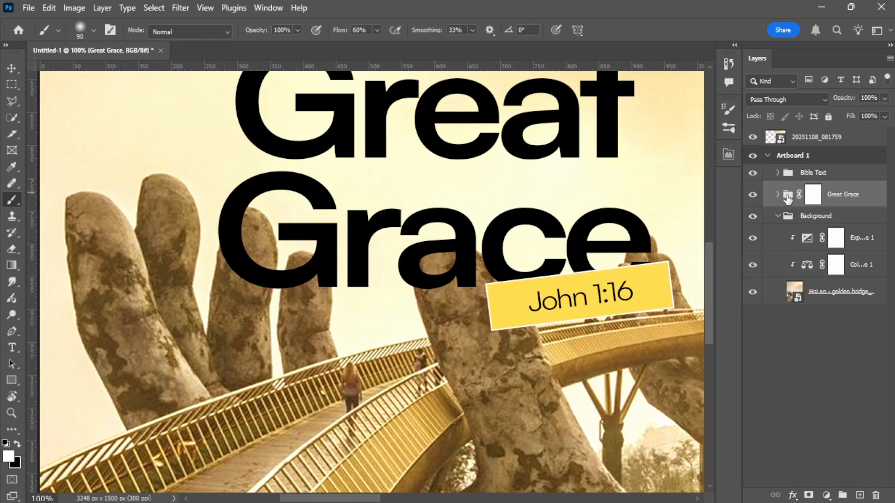
pyautogui.click(814, 199)
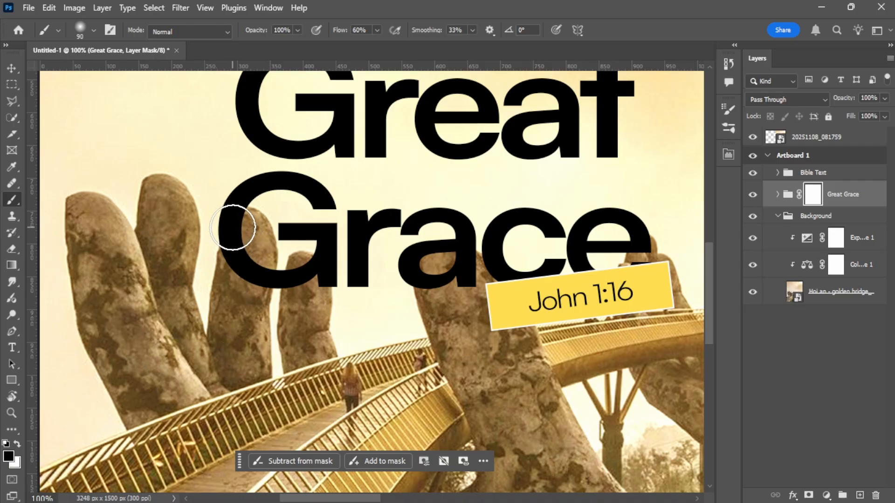
# Step: Try a mid-gray foreground color for painting on the Great Grace mask
pyautogui.click(8, 456)
pyautogui.write('ff0000')
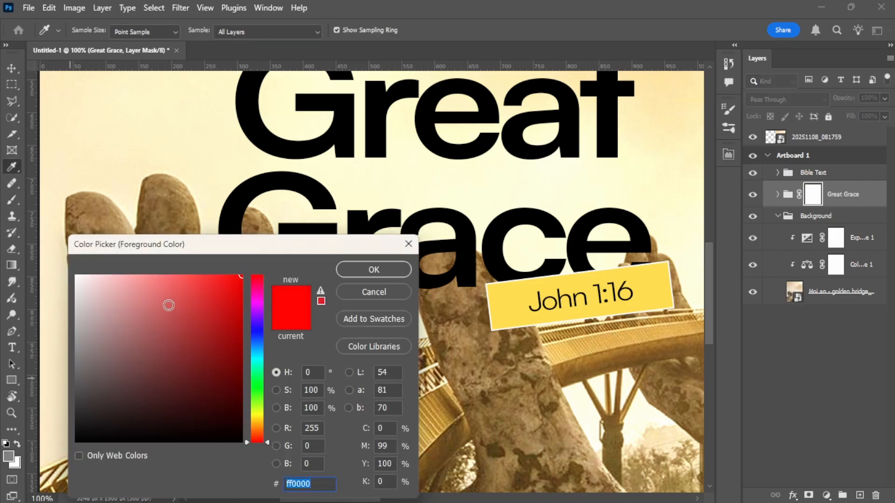
pyautogui.click(220, 310)
pyautogui.click(368, 274)
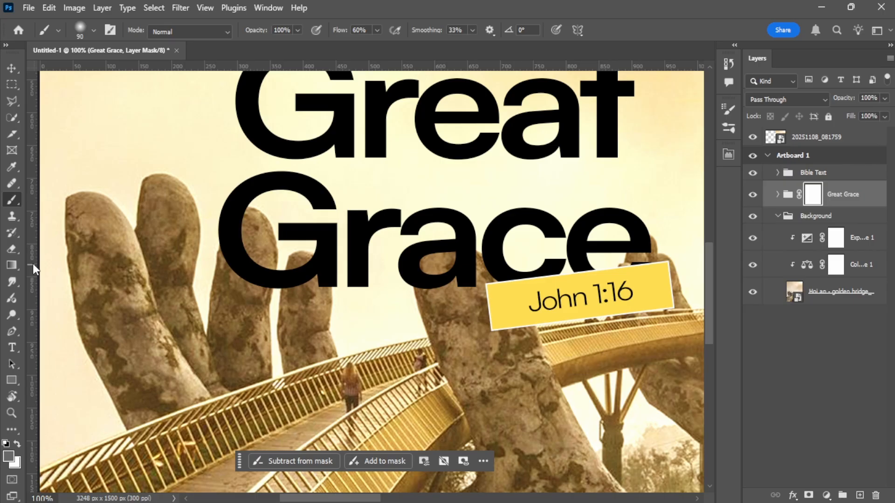
# Step: Try painting black on the Great Grace mask over the G and a where they cover the stone fingers, and swap to white
pyautogui.press('d')
pyautogui.moveTo(225, 229)
pyautogui.mouseDown()
pyautogui.moveTo(257, 262)
pyautogui.moveTo(248, 274)
pyautogui.moveTo(303, 271)
pyautogui.moveTo(283, 247)
pyautogui.moveTo(288, 232)
pyautogui.moveTo(294, 251)
pyautogui.moveTo(296, 234)
pyautogui.moveTo(257, 283)
pyautogui.moveTo(300, 267)
pyautogui.moveTo(297, 282)
pyautogui.moveTo(319, 273)
pyautogui.moveTo(327, 252)
pyautogui.moveTo(304, 242)
pyautogui.moveTo(322, 241)
pyautogui.moveTo(328, 308)
pyautogui.mouseUp()
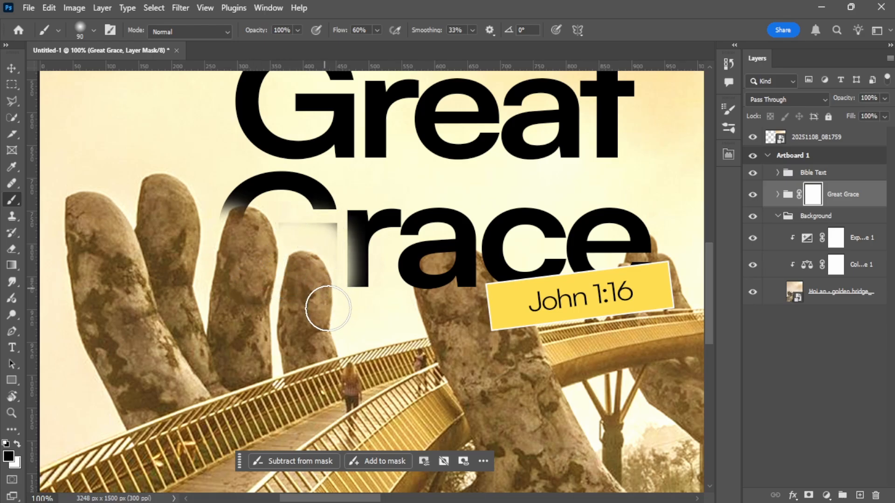
pyautogui.moveTo(378, 297)
pyautogui.mouseDown()
pyautogui.moveTo(433, 297)
pyautogui.moveTo(427, 276)
pyautogui.moveTo(460, 266)
pyautogui.moveTo(452, 261)
pyautogui.moveTo(474, 272)
pyautogui.moveTo(442, 272)
pyautogui.moveTo(479, 269)
pyautogui.moveTo(447, 271)
pyautogui.mouseUp()
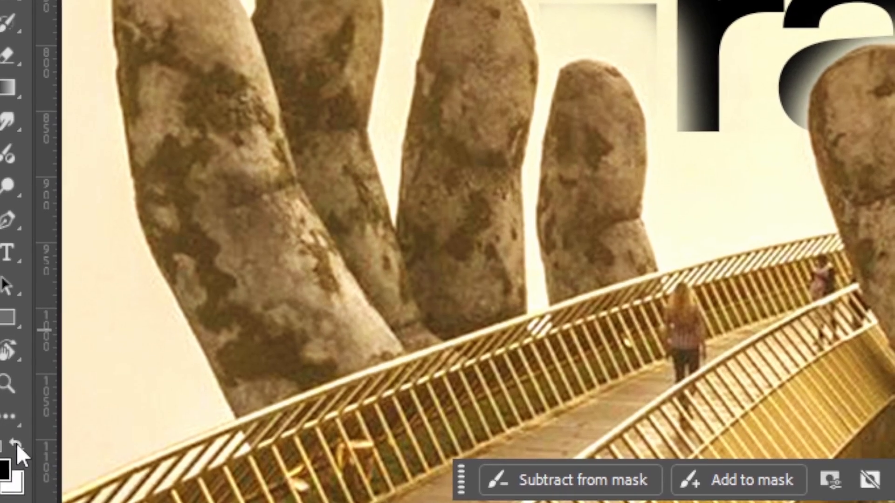
pyautogui.click(17, 445)
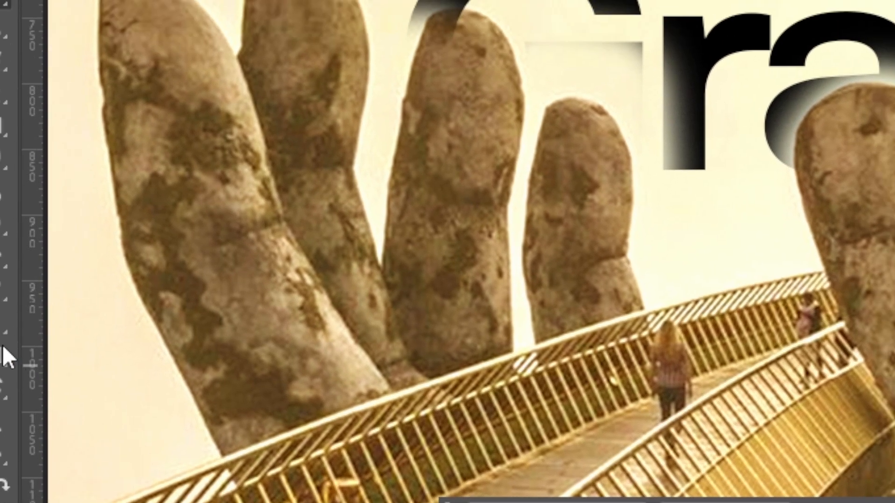
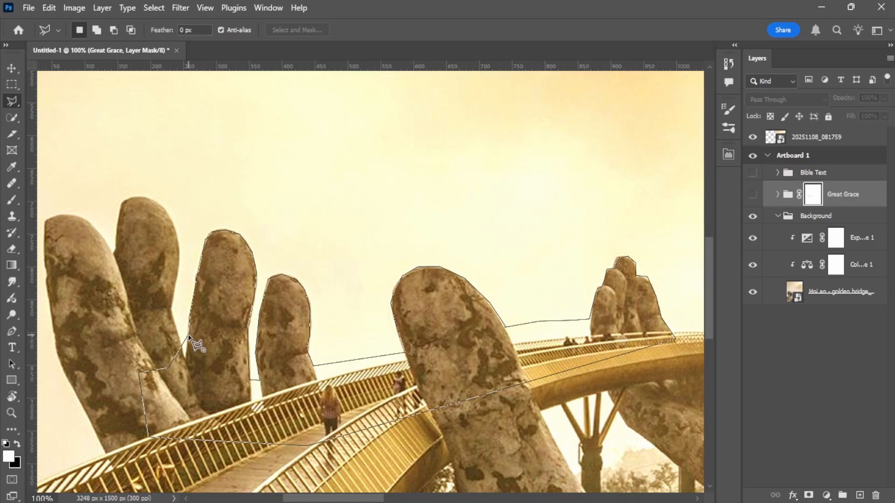
# Step: Close the Polygonal Lasso selection around the stone fingers, show the Great Grace group and target its layer mask
pyautogui.click(171, 373)
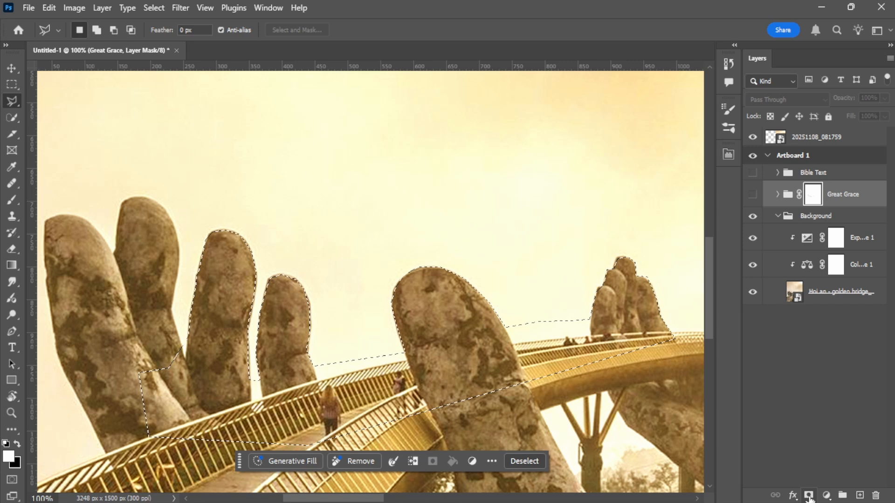
pyautogui.click(752, 195)
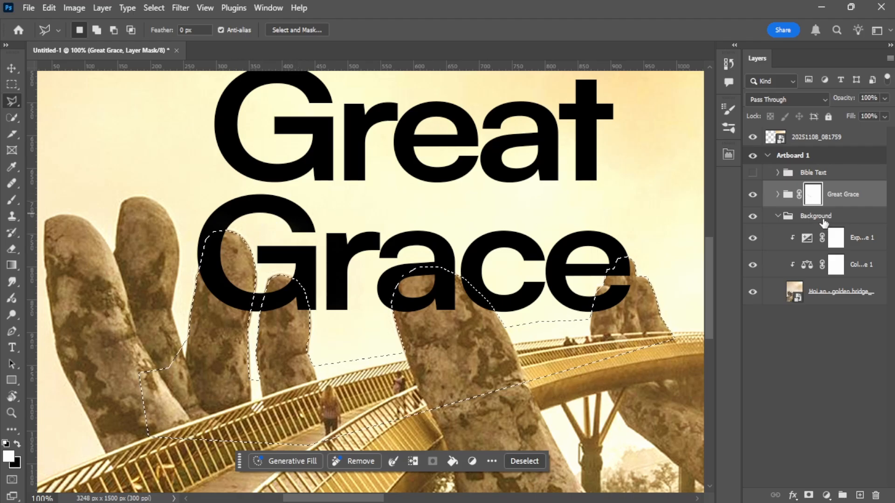
pyautogui.click(835, 238)
pyautogui.click(836, 265)
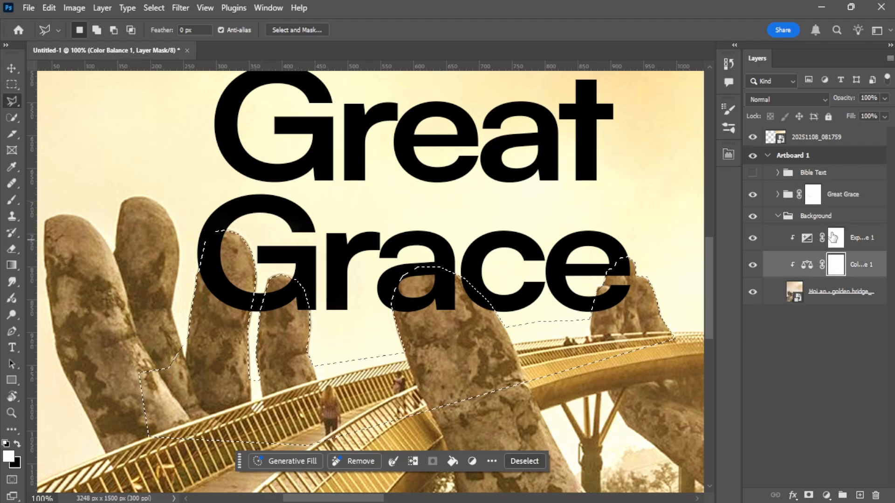
pyautogui.click(814, 199)
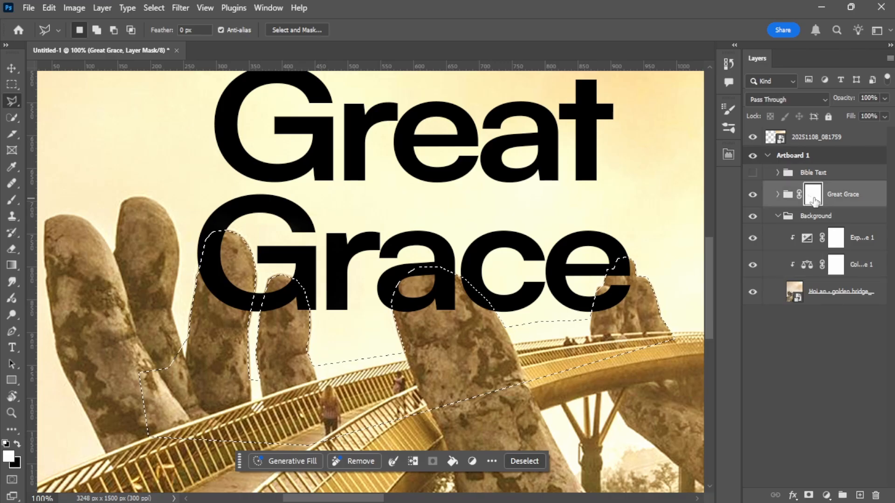
# Step: Fill the selected finger area on the Great Grace mask with the background color at 100% opacity and deselect
pyautogui.rightClick(222, 278)
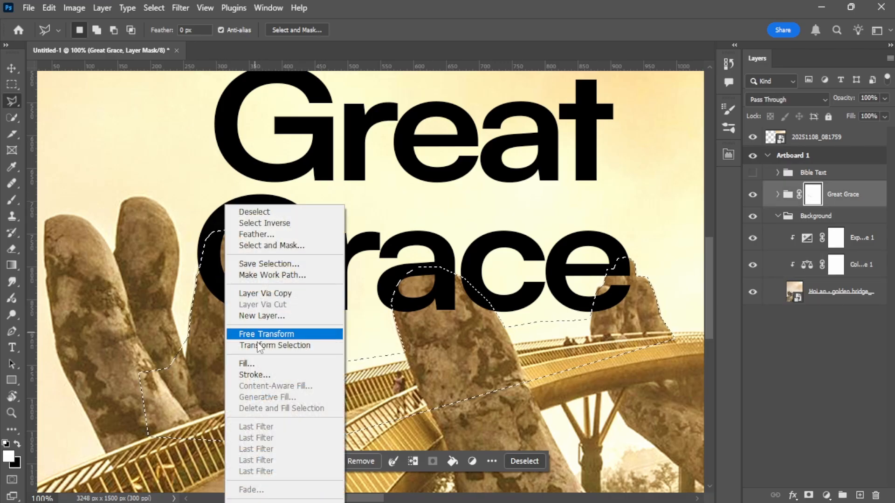
pyautogui.click(247, 364)
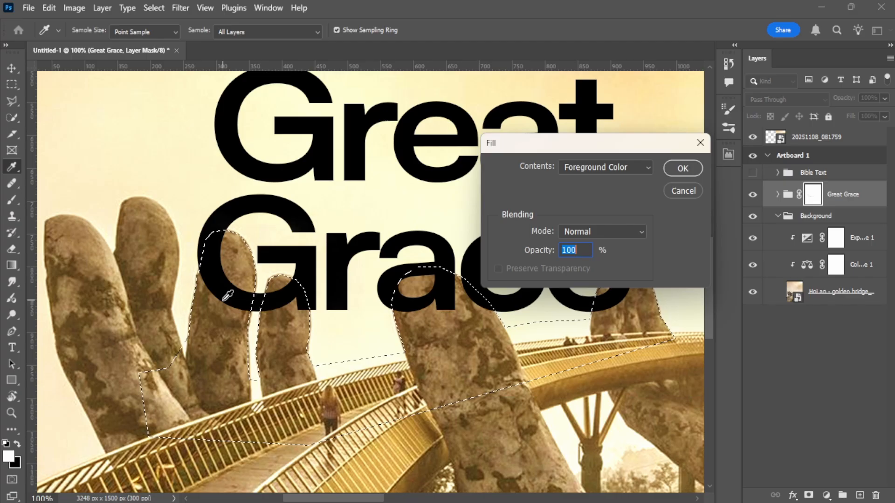
pyautogui.click(634, 168)
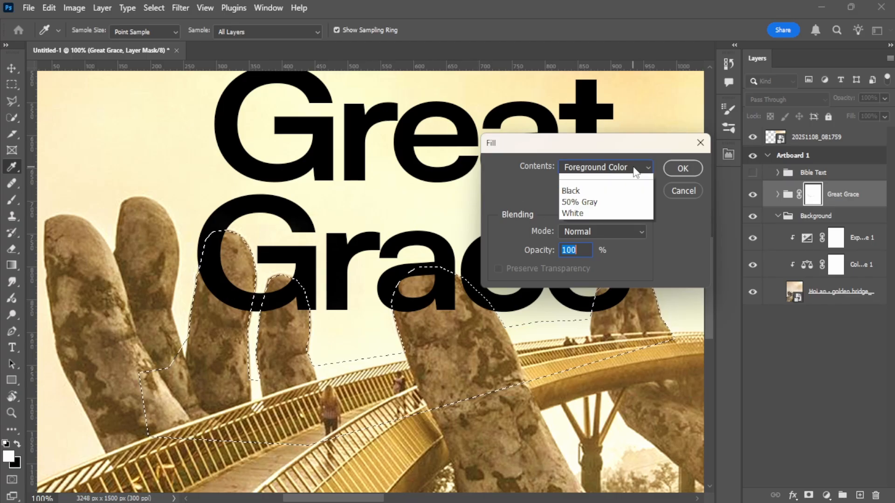
pyautogui.click(617, 191)
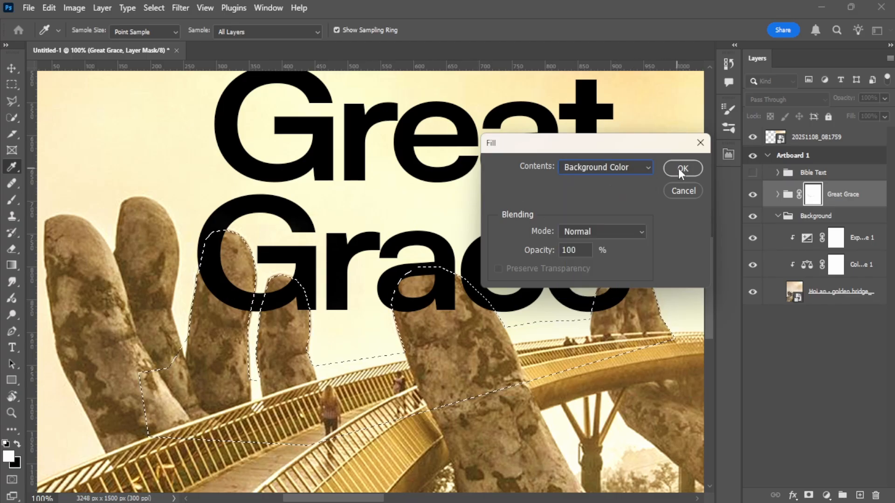
pyautogui.click(679, 169)
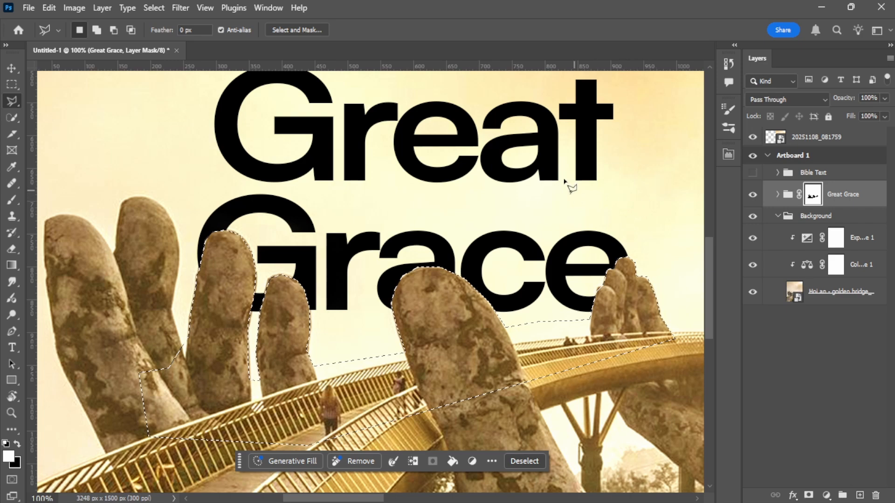
pyautogui.hotkey('ctrl', '-')
pyautogui.hotkey('ctrl', '-')
pyautogui.hotkey('ctrl', '-')
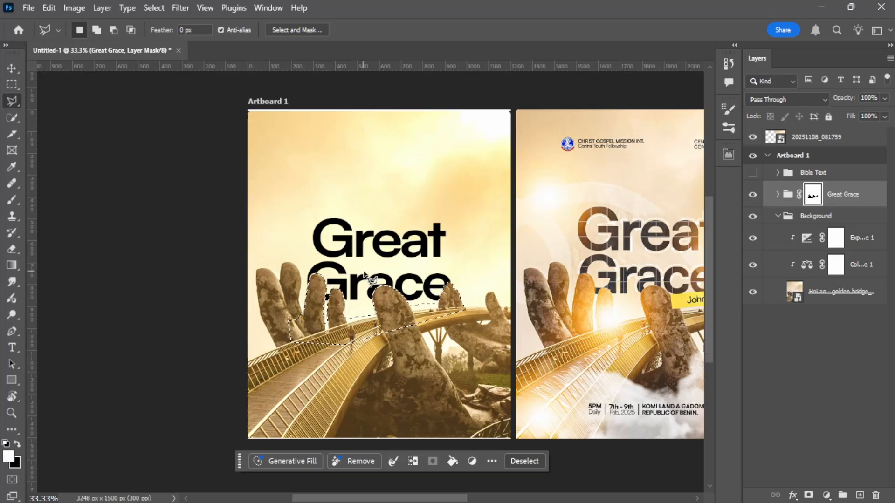
pyautogui.hotkey('ctrl', 'd')
pyautogui.moveTo(444, 264)
pyautogui.mouseDown()
pyautogui.moveTo(420, 251)
pyautogui.moveTo(406, 256)
pyautogui.mouseUp()
pyautogui.hotkey('ctrl', '+')
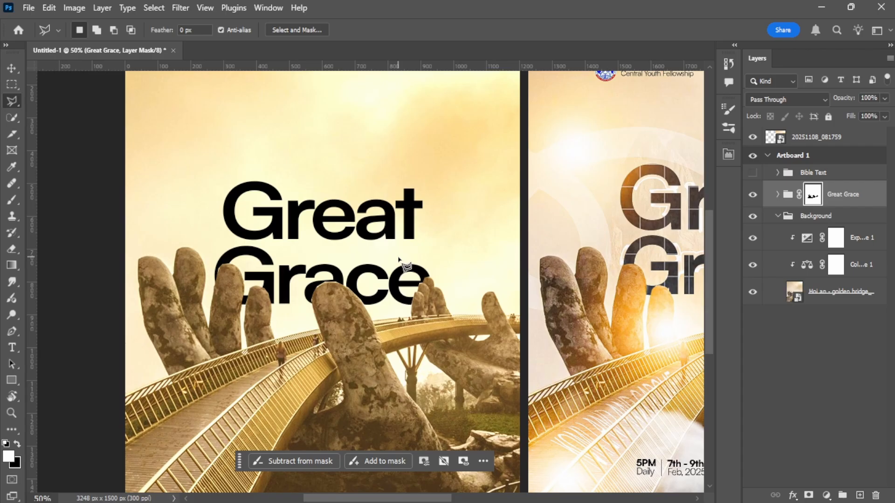
pyautogui.hotkey('ctrl', '-')
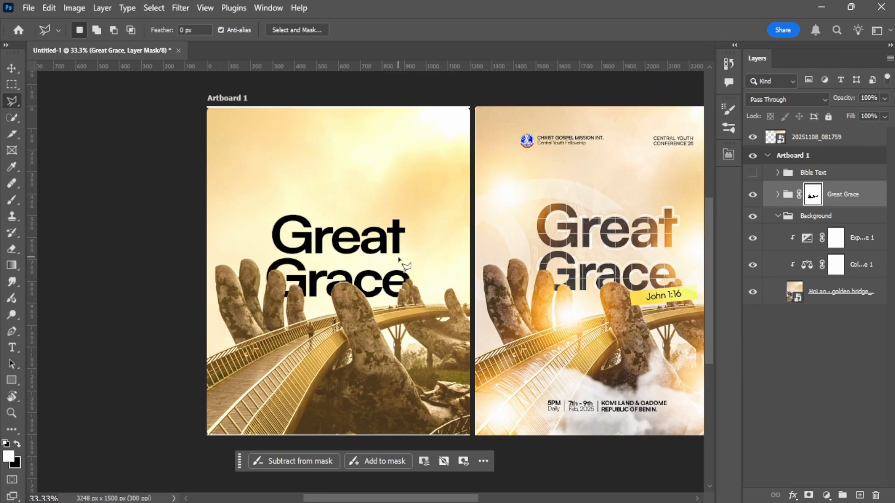
# Step: Try moving the Great Grace group slightly upward on the artboard with its mask linked
pyautogui.press('v')
pyautogui.click(401, 261)
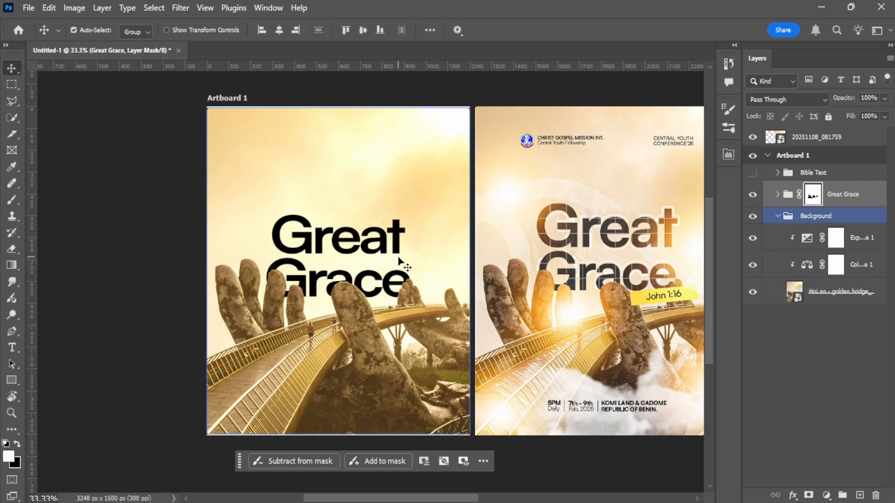
pyautogui.click(369, 238)
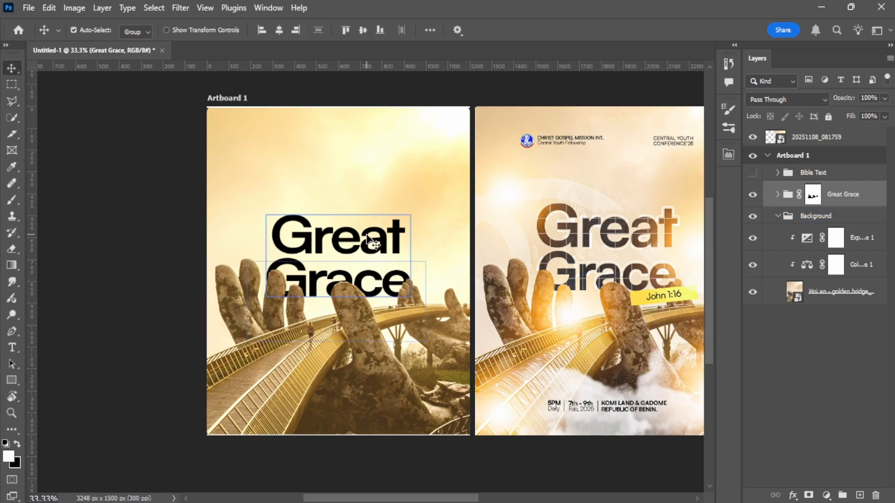
pyautogui.moveTo(368, 237)
pyautogui.mouseDown()
pyautogui.moveTo(369, 219)
pyautogui.moveTo(371, 240)
pyautogui.mouseUp()
pyautogui.click(360, 253)
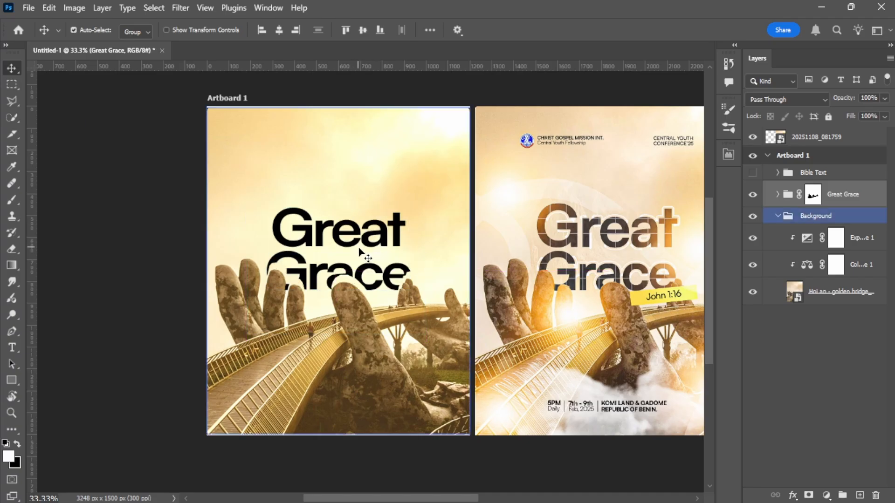
pyautogui.click(362, 248)
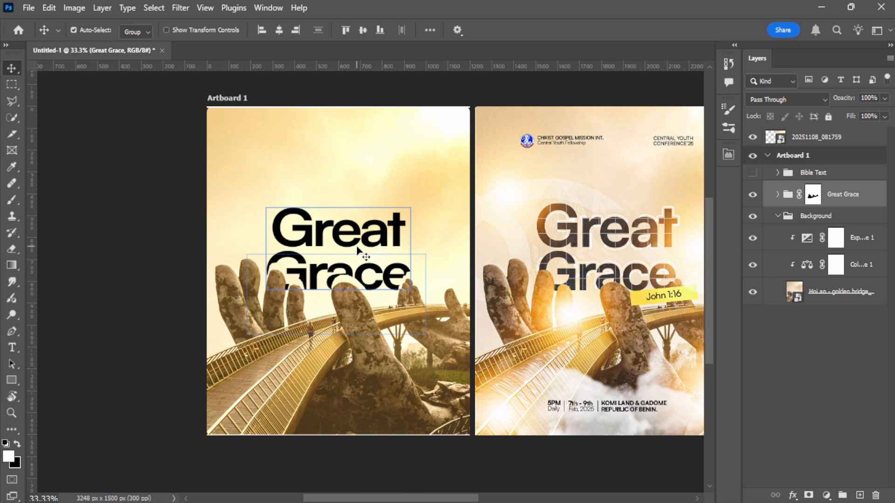
pyautogui.moveTo(359, 252); pyautogui.dragTo(360, 258)
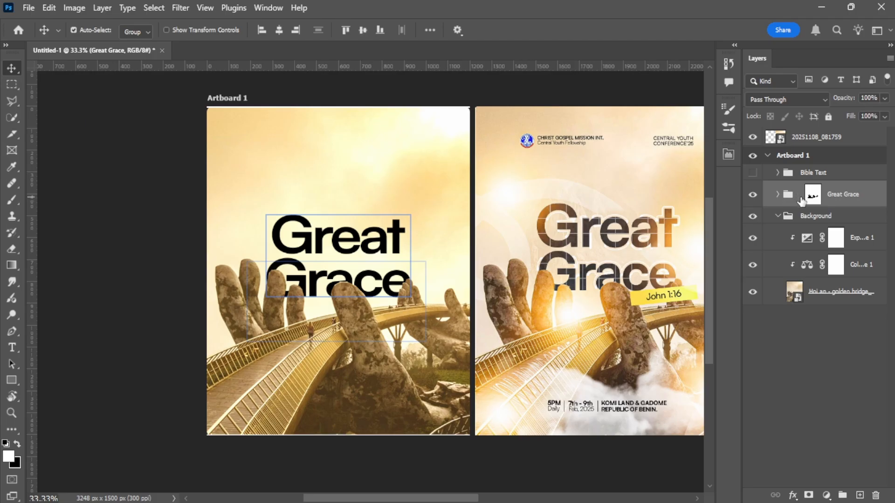
# Step: Select the Grace and Great text layers inside the Great Grace group and nudge them upward together
pyautogui.click(778, 195)
pyautogui.click(807, 221)
pyautogui.keyDown('shift'); pyautogui.click(802, 249); pyautogui.keyUp('shift')
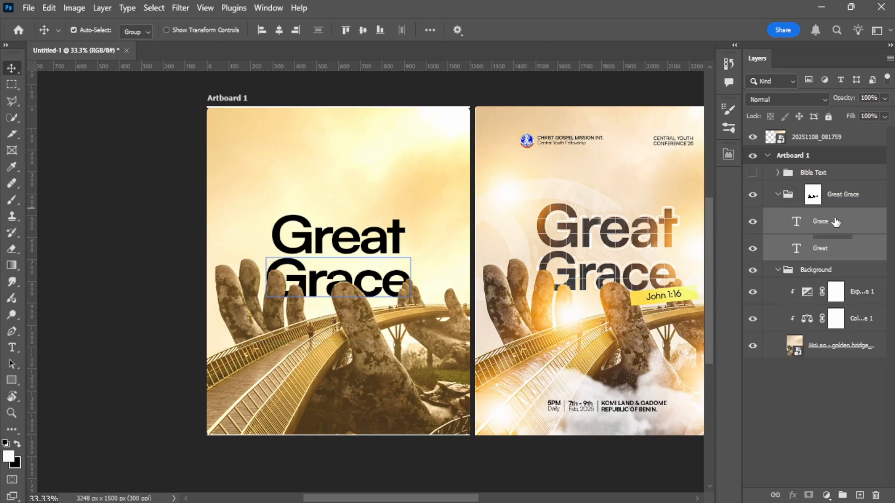
pyautogui.click(826, 250)
pyautogui.keyDown('ctrl'); pyautogui.click(823, 250); pyautogui.keyUp('ctrl')
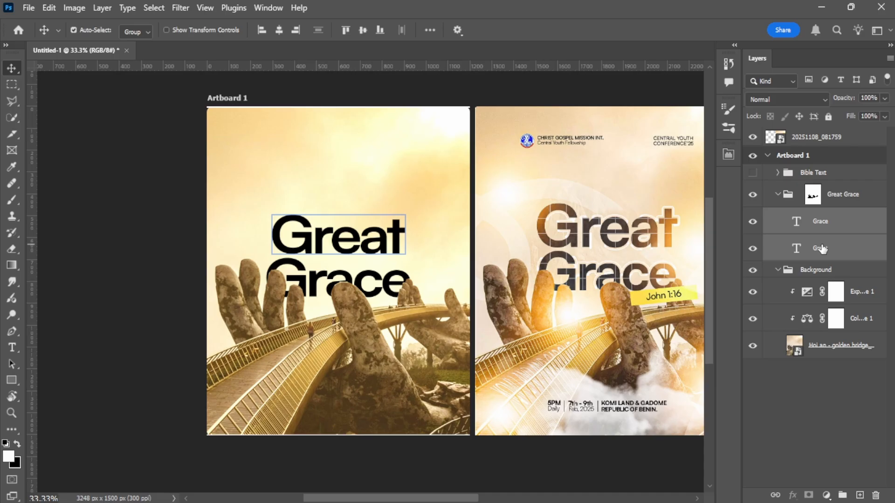
pyautogui.press('Up')
pyautogui.press('Up')
pyautogui.press('Up')
pyautogui.press('Up')
pyautogui.press('Up')
pyautogui.press('Up')
pyautogui.press('Up')
pyautogui.press('Up')
pyautogui.press('Up')
pyautogui.press('Up')
pyautogui.press('Up')
pyautogui.press('Up')
pyautogui.press('Up')
pyautogui.press('Up')
pyautogui.press('Up')
pyautogui.press('Up')
pyautogui.press('Up')
pyautogui.press('Up')
pyautogui.press('Up')
pyautogui.press('Up')
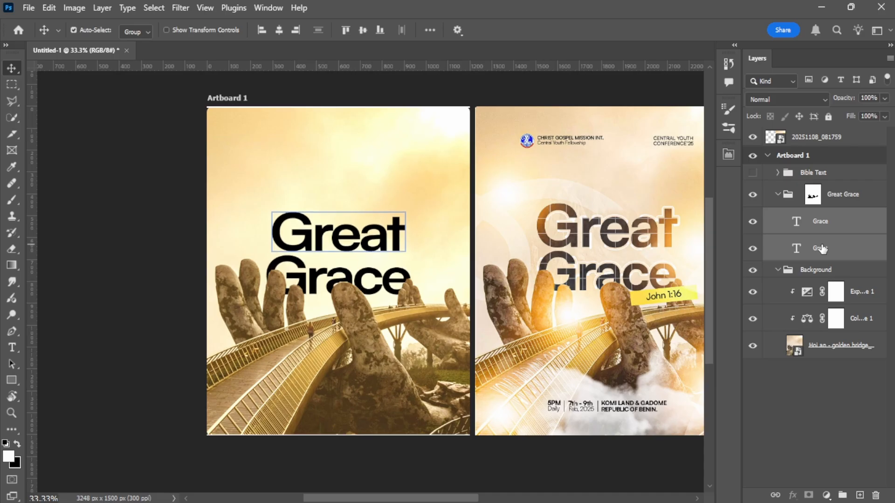
pyautogui.press('Up')
pyautogui.press('Up')
pyautogui.press('Up')
pyautogui.press('Up')
pyautogui.press('Up')
pyautogui.press('Up')
pyautogui.press('Up')
pyautogui.press('Up')
pyautogui.press('Up')
pyautogui.press('Up')
pyautogui.press('Up')
pyautogui.press('Up')
pyautogui.press('Up')
pyautogui.press('Up')
pyautogui.press('Up')
pyautogui.press('Up')
pyautogui.press('Up')
pyautogui.press('Up')
pyautogui.press('Up')
pyautogui.press('Up')
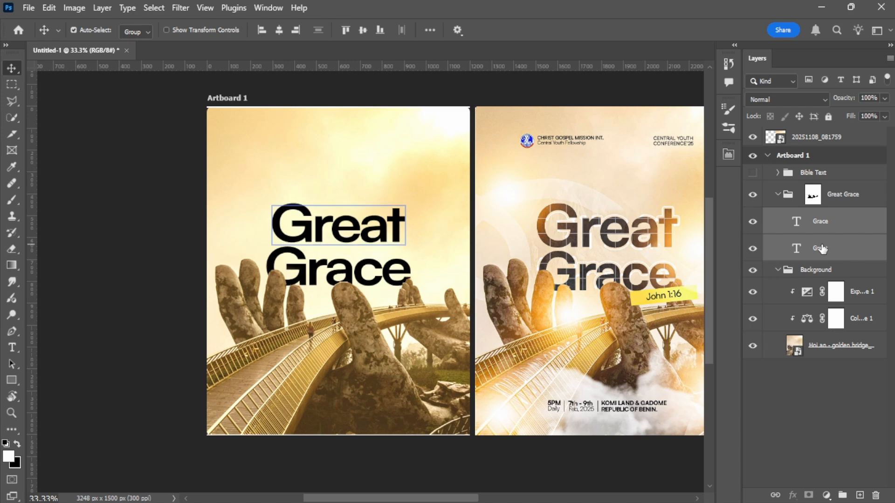
# Step: Nudge the Grace and Great text layers slightly back down to fine-tune their position behind the fingers
pyautogui.press('Down')
pyautogui.press('Down')
pyautogui.press('Down')
pyautogui.press('Down')
pyautogui.press('Down')
pyautogui.press('Down')
pyautogui.press('Down')
pyautogui.press('Down')
pyautogui.press('Down')
pyautogui.press('Down')
pyautogui.press('Down')
pyautogui.press('Down')
pyautogui.press('Down')
pyautogui.press('Down')
pyautogui.press('Down')
pyautogui.press('Down')
pyautogui.press('Down')
pyautogui.press('Down')
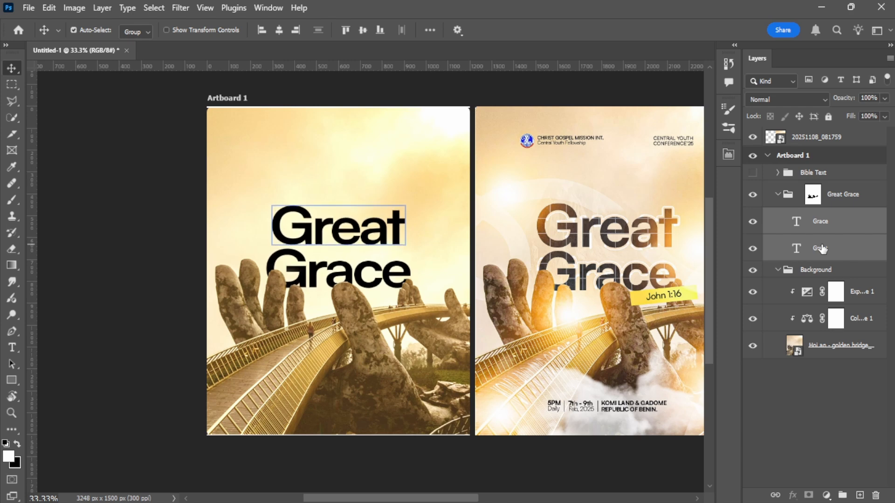
pyautogui.press('Down')
pyautogui.press('Down')
pyautogui.press('Down')
pyautogui.press('Down')
pyautogui.press('Down')
pyautogui.press('Down')
pyautogui.press('Down')
pyautogui.press('Down')
pyautogui.press('Down')
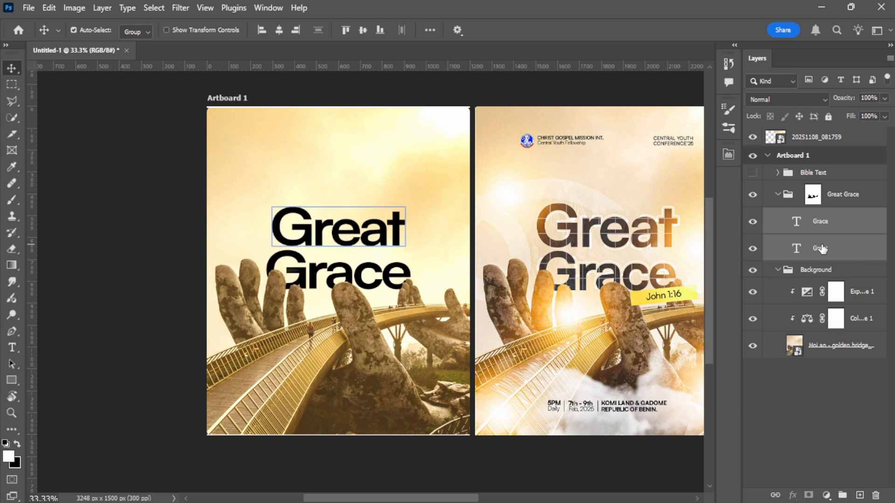
# Step: Refine the vertical position of the Grace and Great text layers with small nudges down and back up
pyautogui.press('Down')
pyautogui.press('Down')
pyautogui.press('Down')
pyautogui.press('Down')
pyautogui.press('Down')
pyautogui.press('Down')
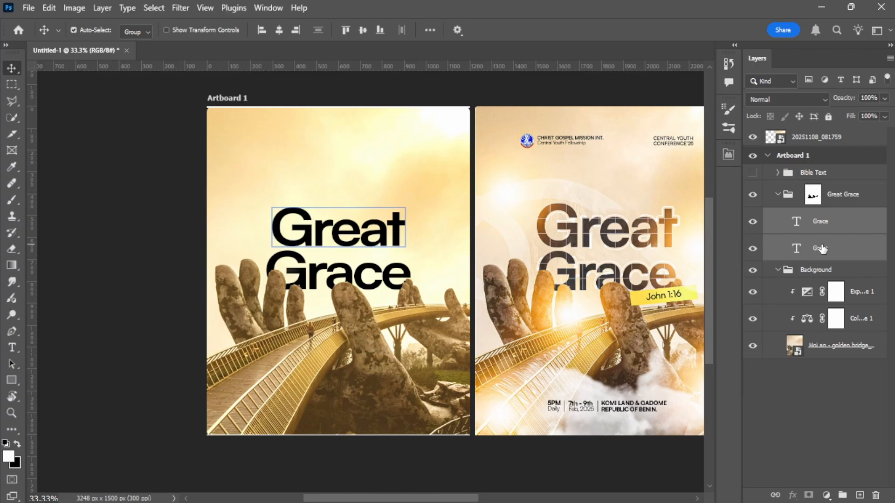
pyautogui.press('Up')
pyautogui.press('Up')
pyautogui.press('Up')
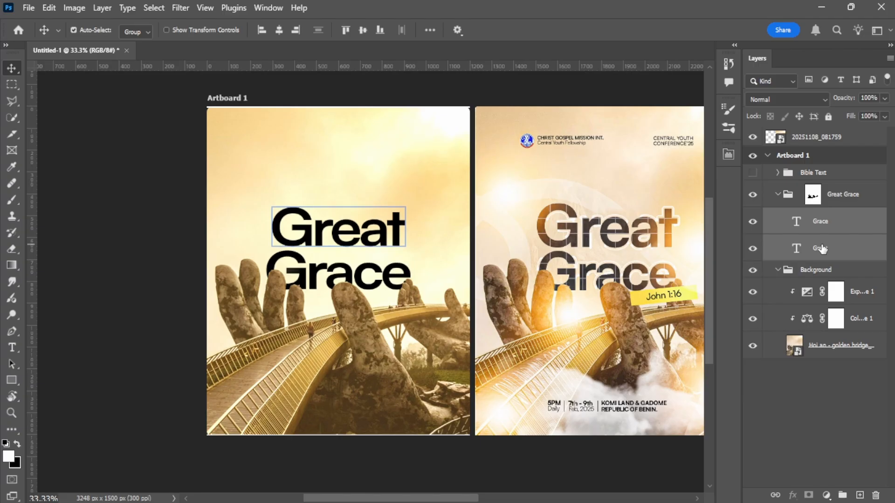
pyautogui.moveTo(355, 189); pyautogui.dragTo(281, 203)
pyautogui.click(514, 283)
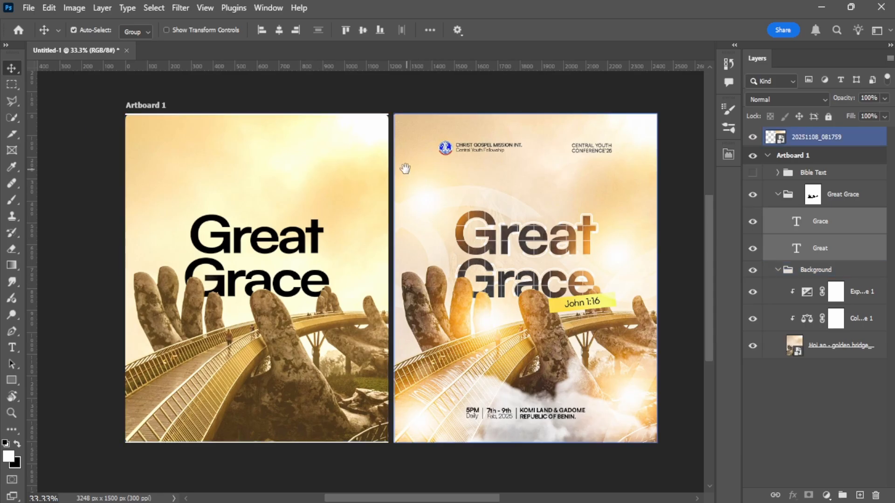
pyautogui.moveTo(402, 169); pyautogui.dragTo(410, 183)
pyautogui.click(411, 188)
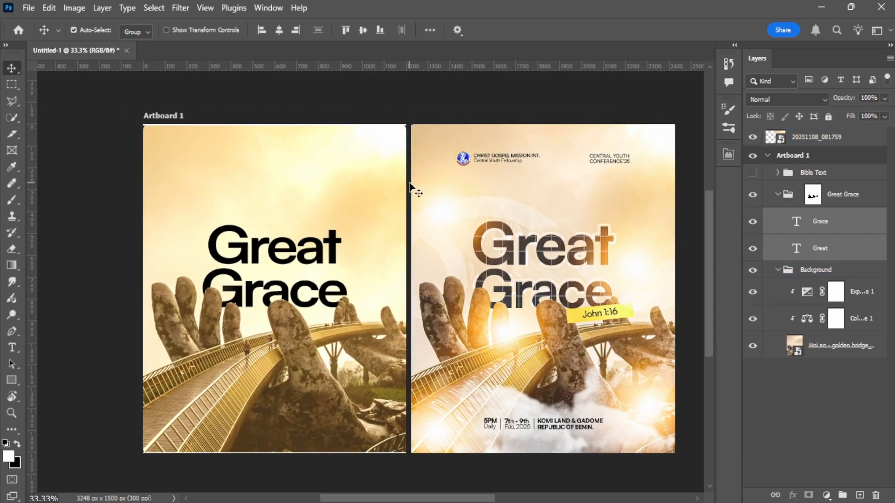
# Step: Draw a rectangle about 308 by 266 px above the end of the Great title and fill it with red
pyautogui.hotkey('ctrl', '+')
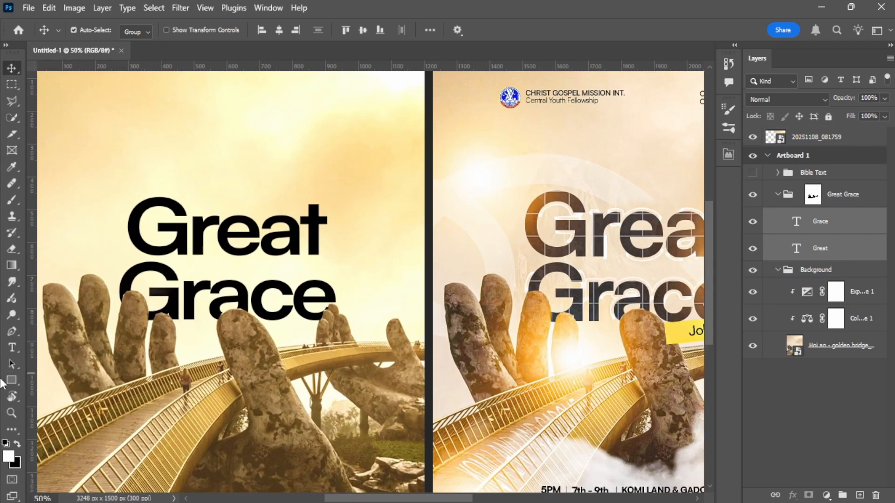
pyautogui.press('u')
pyautogui.moveTo(280, 121); pyautogui.dragTo(381, 209)
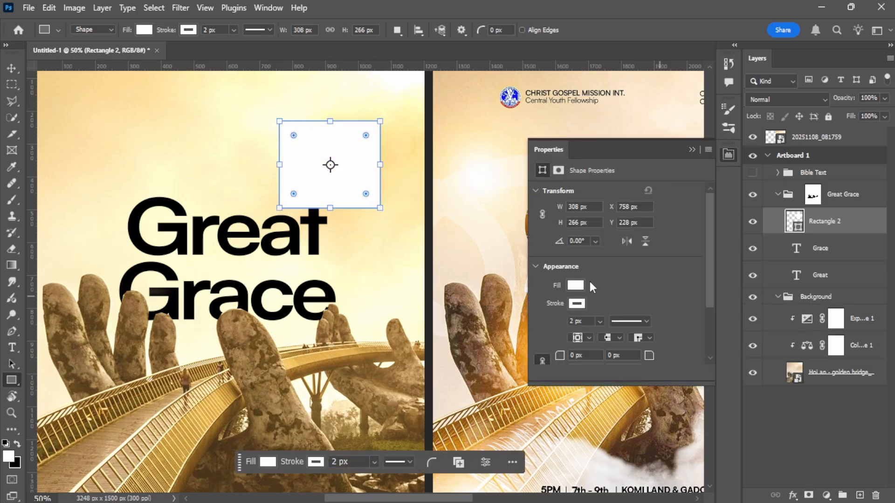
pyautogui.click(581, 284)
pyautogui.click(579, 330)
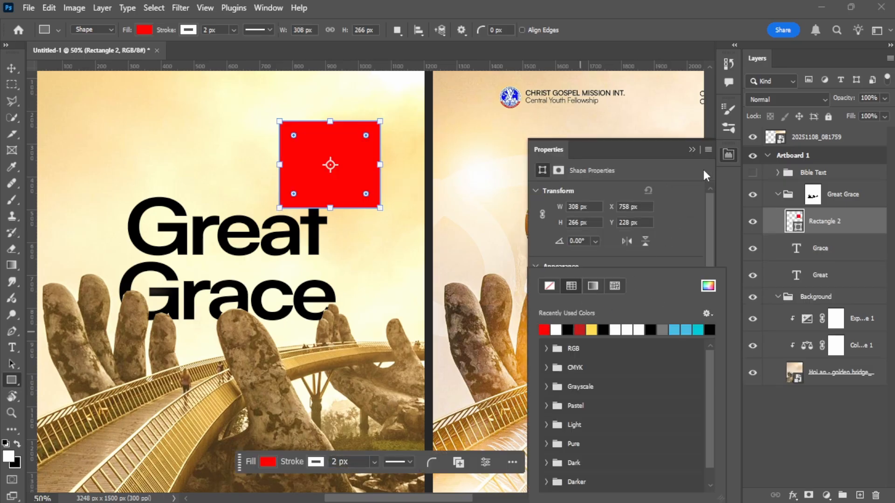
pyautogui.click(704, 170)
pyautogui.click(691, 149)
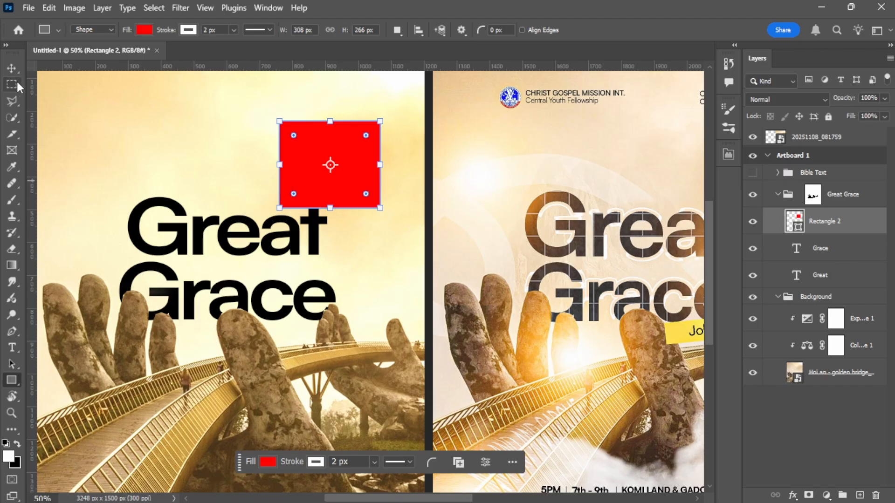
# Step: Outline a rounded area over the red rectangle's lower-right corner with the Polygonal Lasso and hide it with a layer mask
pyautogui.click(13, 102)
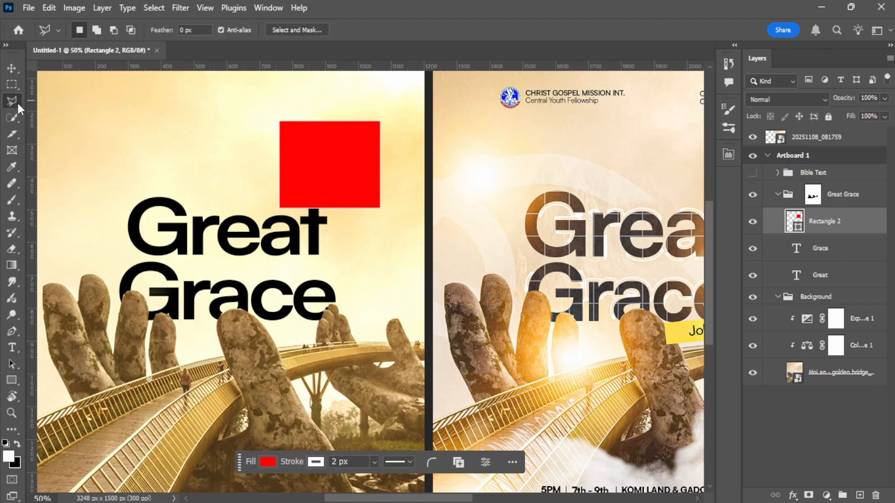
pyautogui.rightClick(13, 99)
pyautogui.click(69, 124)
pyautogui.click(360, 158)
pyautogui.click(341, 163)
pyautogui.click(334, 178)
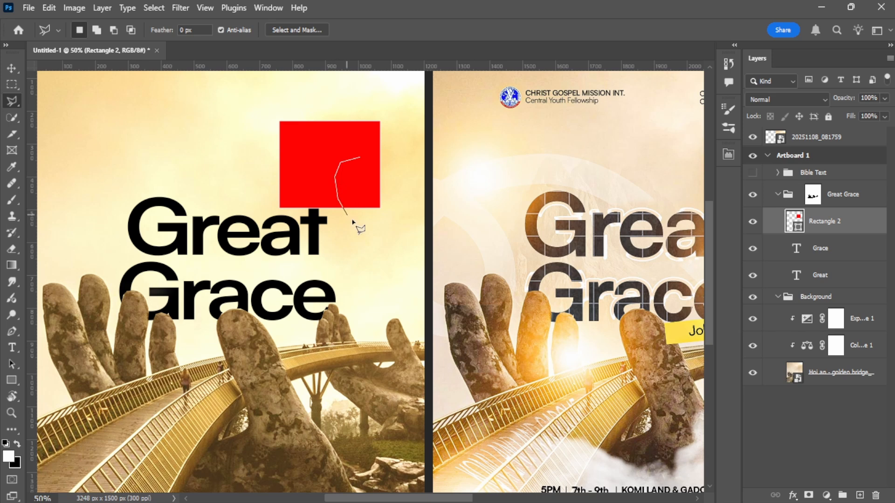
pyautogui.click(375, 222)
pyautogui.click(387, 213)
pyautogui.click(396, 190)
pyautogui.click(395, 178)
pyautogui.click(378, 160)
pyautogui.click(360, 158)
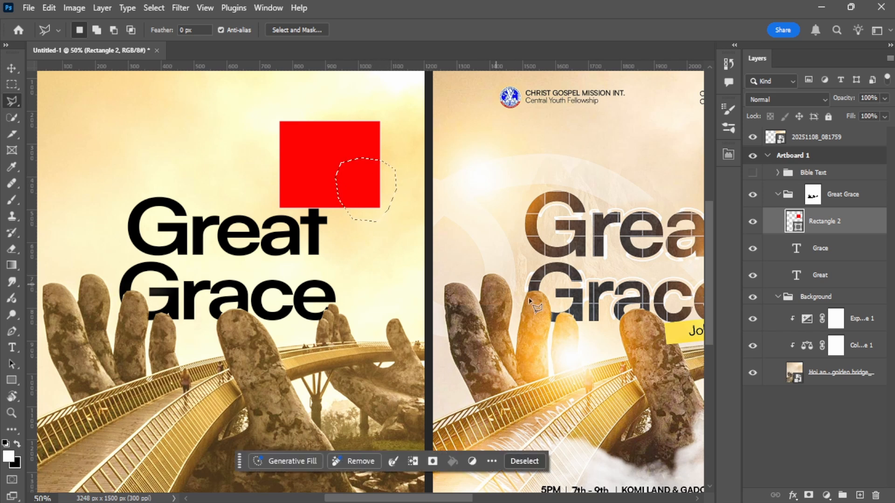
pyautogui.click(809, 495)
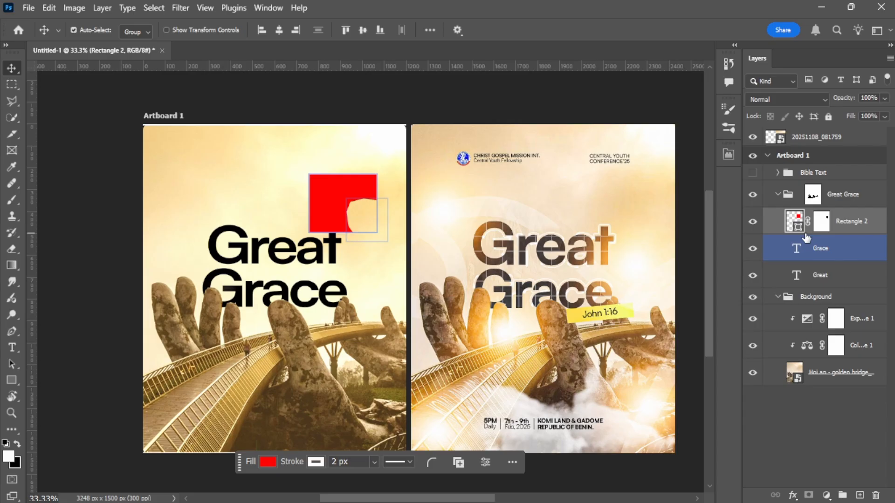
# Step: Delete the masked red rectangle layer from the Great Grace group
pyautogui.press('Delete')
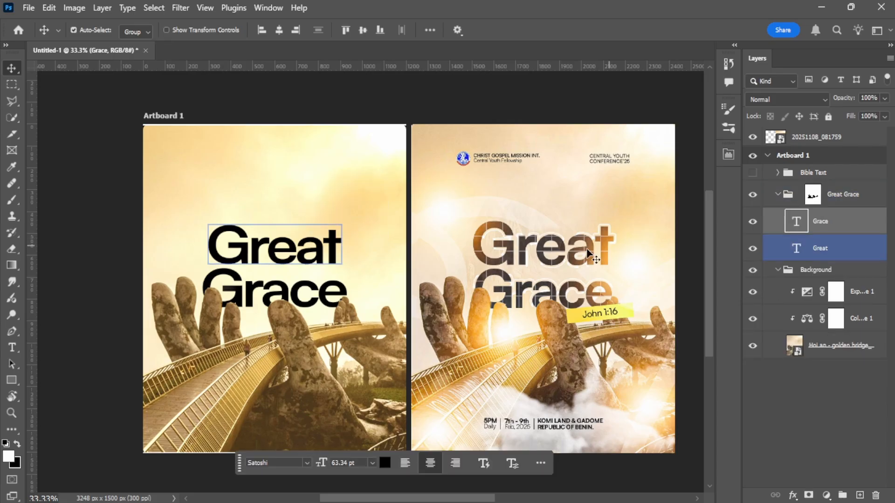
pyautogui.moveTo(341, 257); pyautogui.dragTo(317, 240)
pyautogui.scroll(2, 348, 231)
pyautogui.click(347, 233)
pyautogui.scroll(-2, 347, 233)
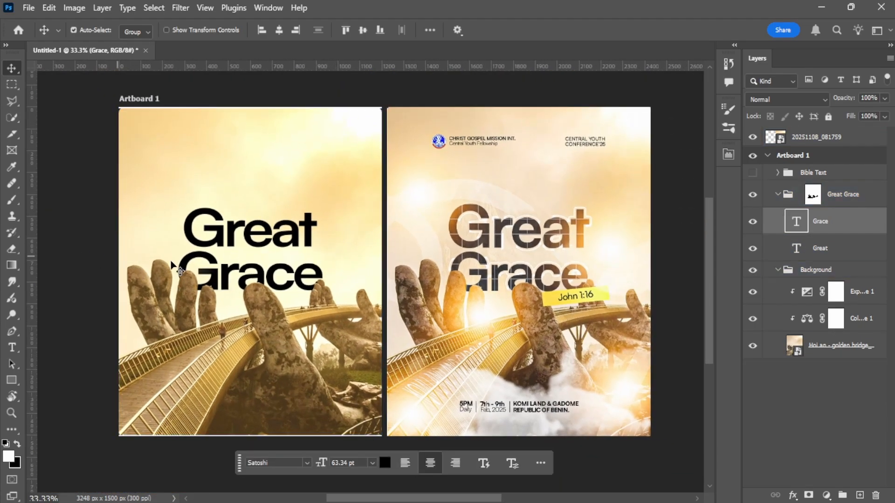
pyautogui.click(482, 304)
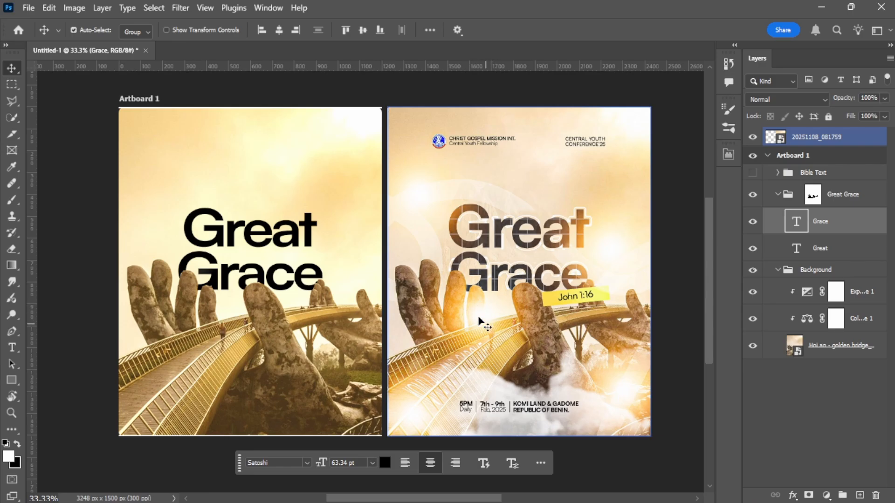
# Step: Switch to the Brave browser, search Pinterest for "orange light flare" and download a round orange flare image on a black background
pyautogui.hotkey('alt', 'Tab')
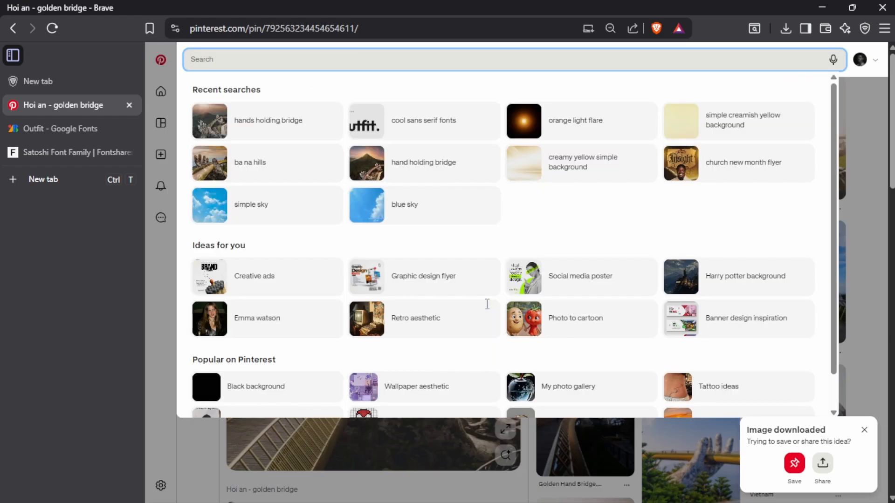
pyautogui.write('drange light flare')
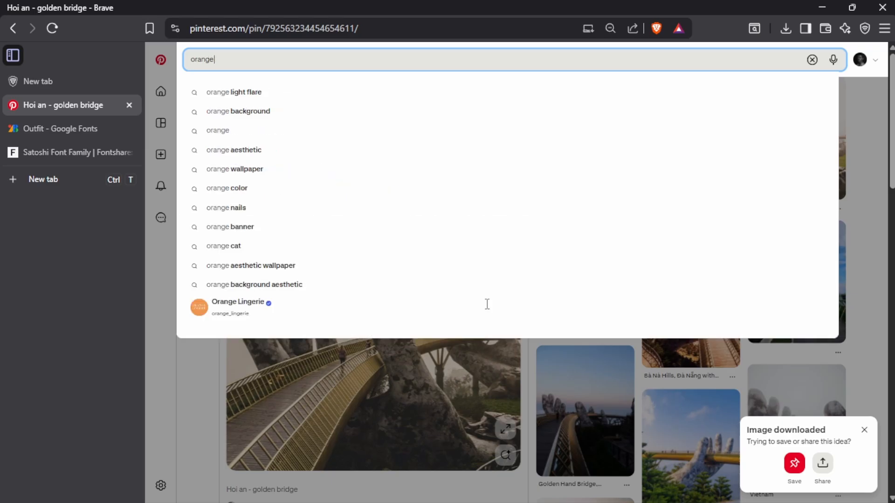
pyautogui.press('Return')
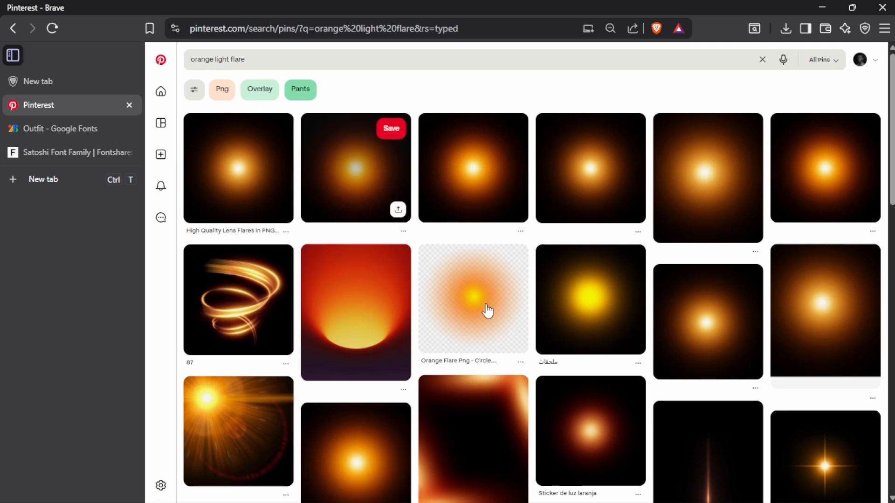
pyautogui.click(488, 311)
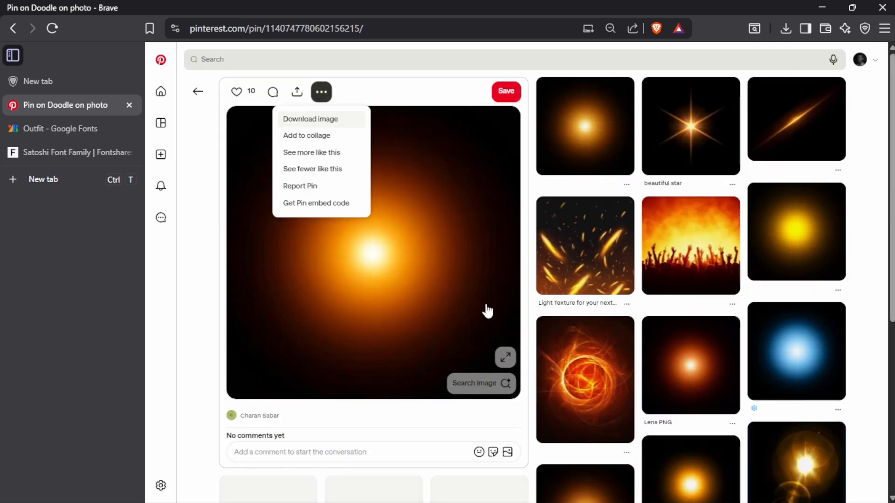
pyautogui.click(331, 122)
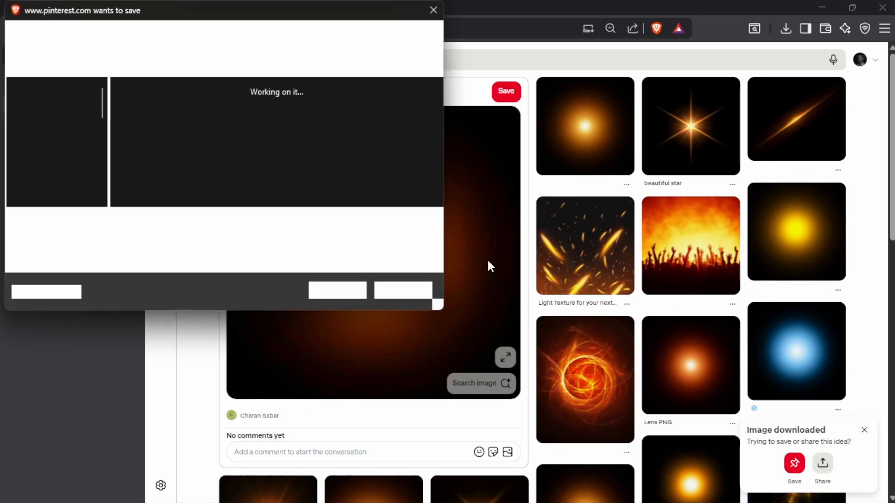
pyautogui.click(348, 290)
# Step: Switch to File Explorer and place download.jpg from the church Flyer resources folder onto Artboard 1 in Photoshop
pyautogui.hotkey('alt', 'Tab')
pyautogui.hotkey('alt', 'Tab')
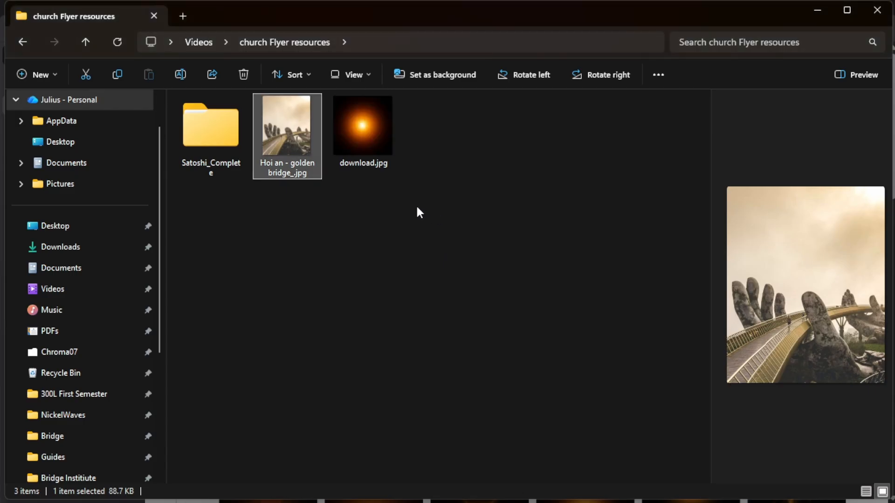
pyautogui.click(416, 202)
pyautogui.click(359, 137)
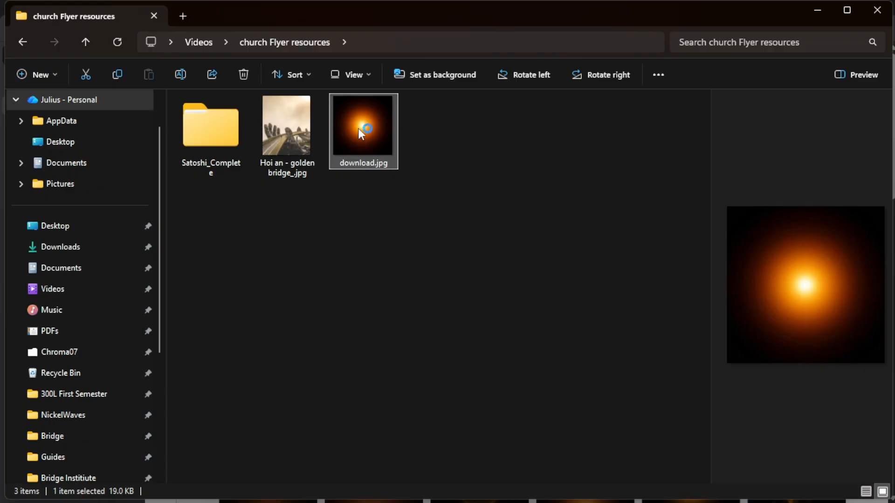
pyautogui.moveTo(359, 127); pyautogui.dragTo(336, 212)
pyautogui.hotkey('alt', 'Tab')
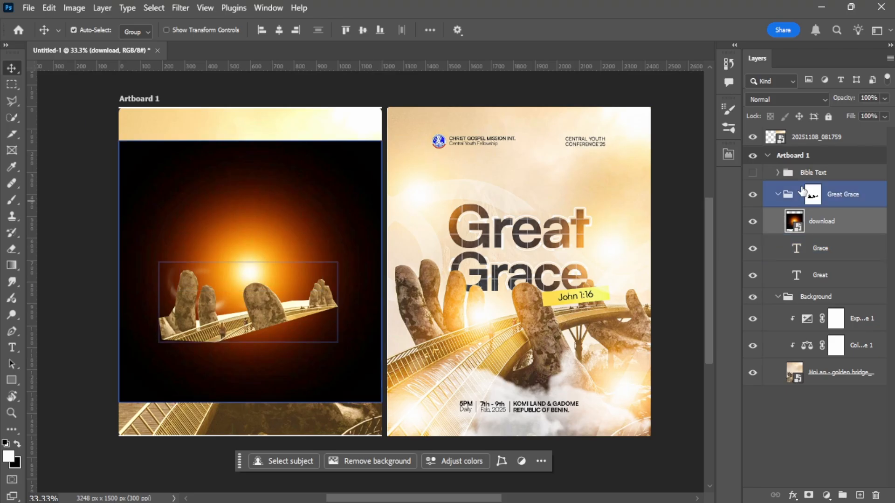
# Step: Move the download flare layer above the Bible Text group in Artboard 1 and set its blend mode to Screen
pyautogui.moveTo(822, 222); pyautogui.dragTo(802, 161)
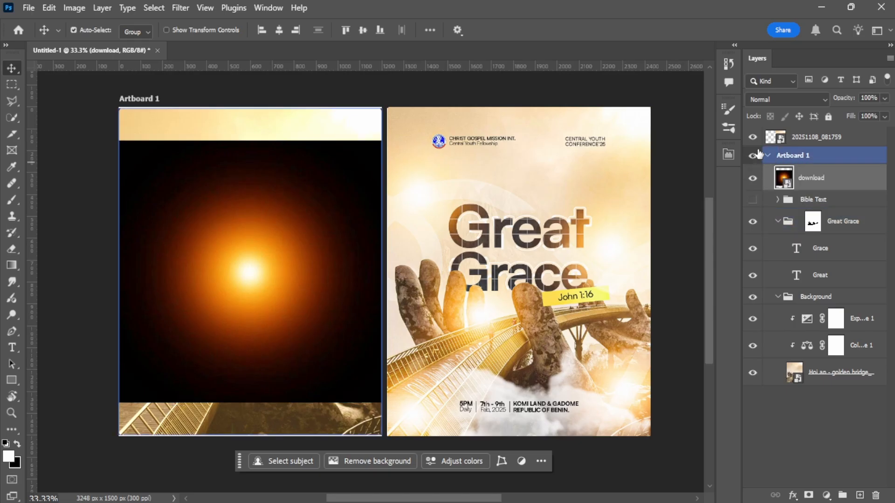
pyautogui.click(792, 99)
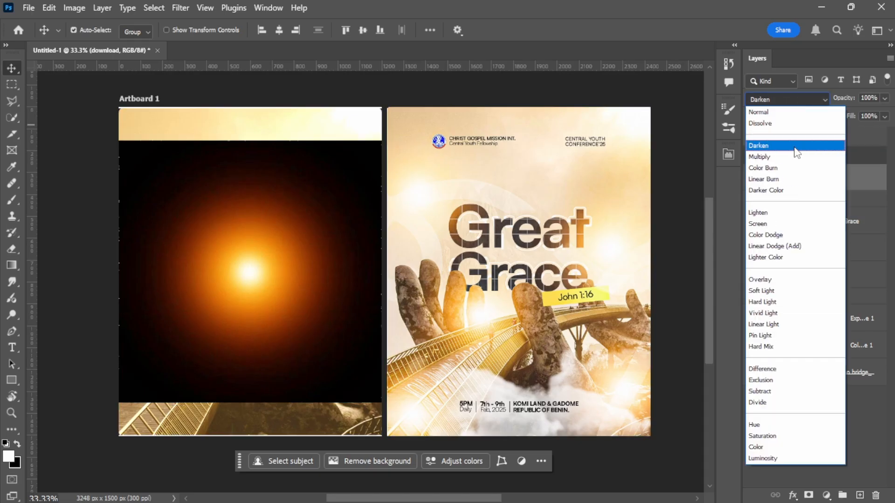
pyautogui.click(769, 224)
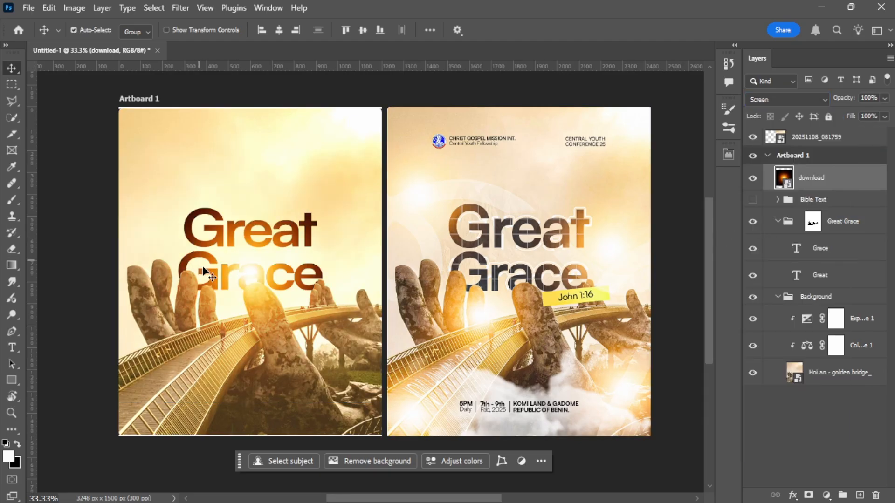
# Step: Position the flare over the bridge at the base of the smallest stone finger, restoring its opacity to 100%
pyautogui.moveTo(248, 273); pyautogui.dragTo(206, 319)
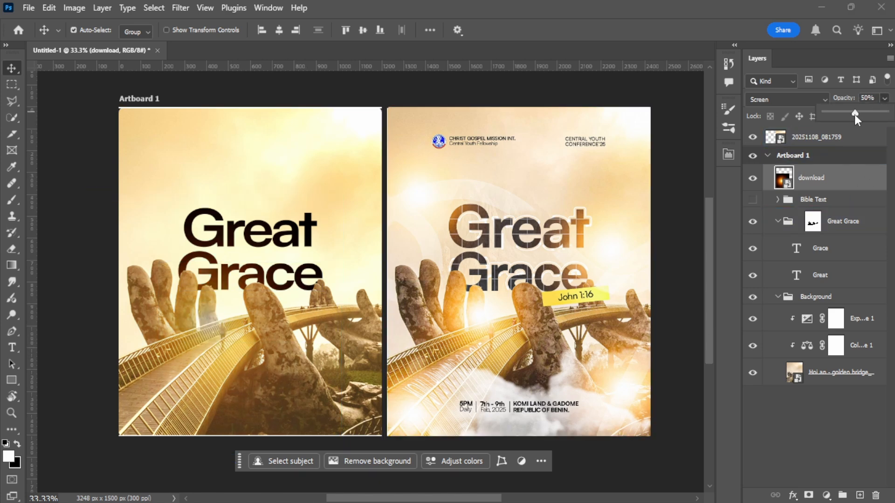
pyautogui.hotkey('ctrl', 'z')
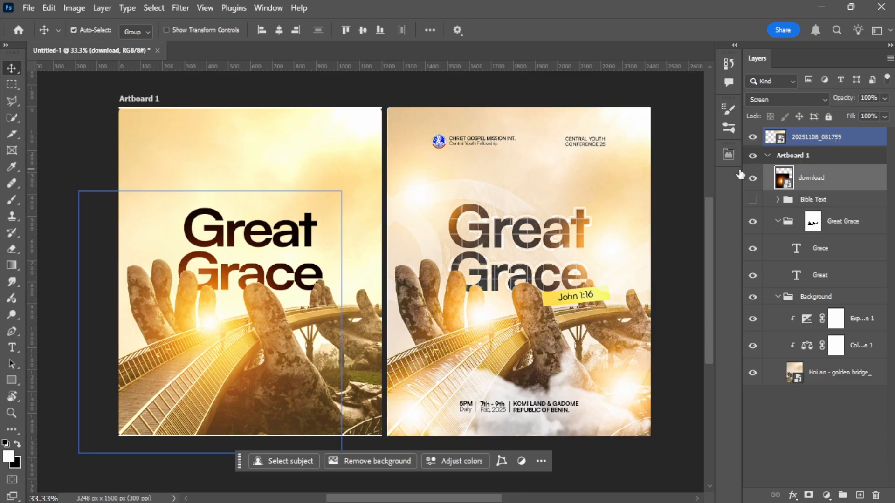
pyautogui.hotkey('ctrl', '+')
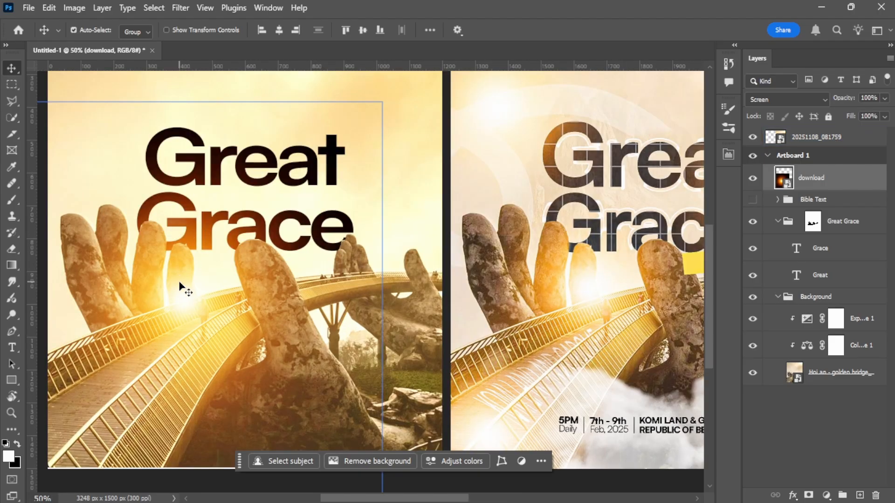
pyautogui.moveTo(186, 296)
pyautogui.mouseDown()
pyautogui.moveTo(192, 279)
pyautogui.moveTo(180, 293)
pyautogui.moveTo(185, 300)
pyautogui.mouseUp()
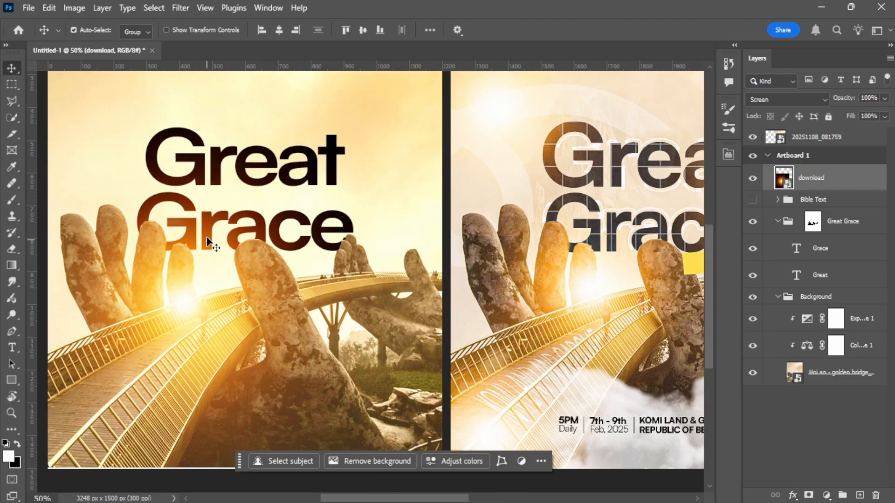
pyautogui.click(595, 220)
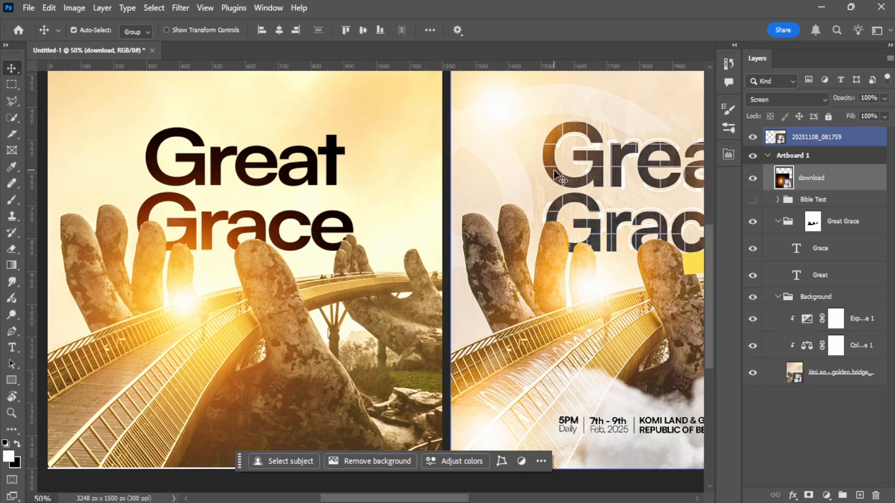
pyautogui.click(151, 212)
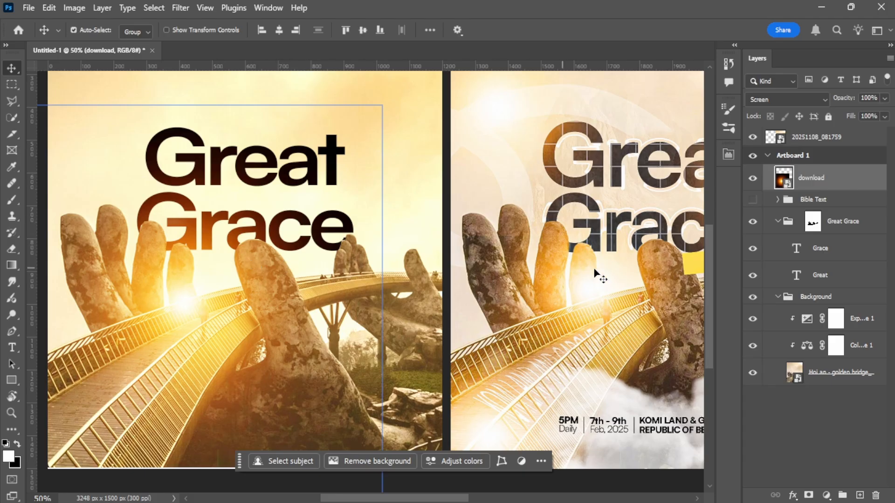
# Step: Add a layer mask to the download flare layer and set the brush's foreground color to near-black 020000
pyautogui.click(808, 496)
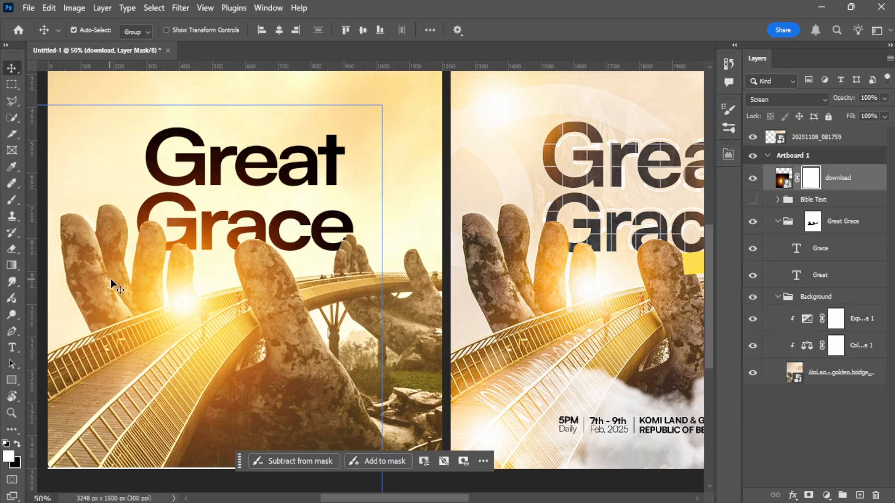
pyautogui.press('b')
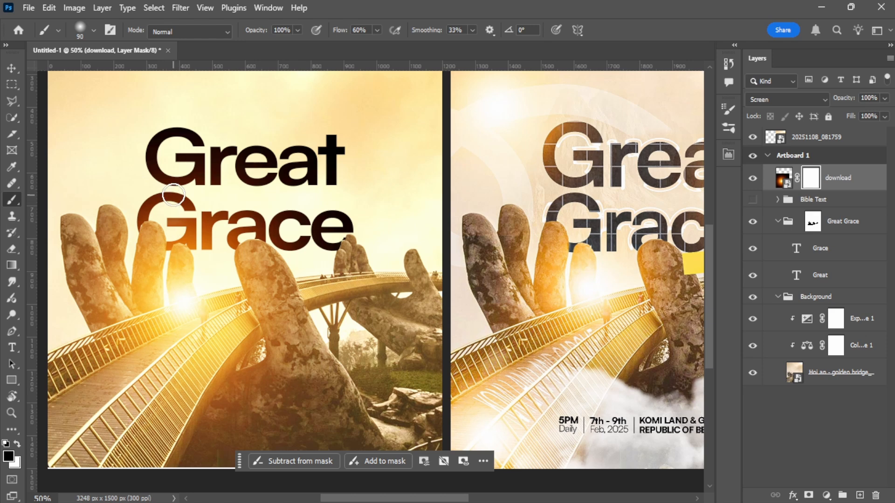
pyautogui.click(9, 457)
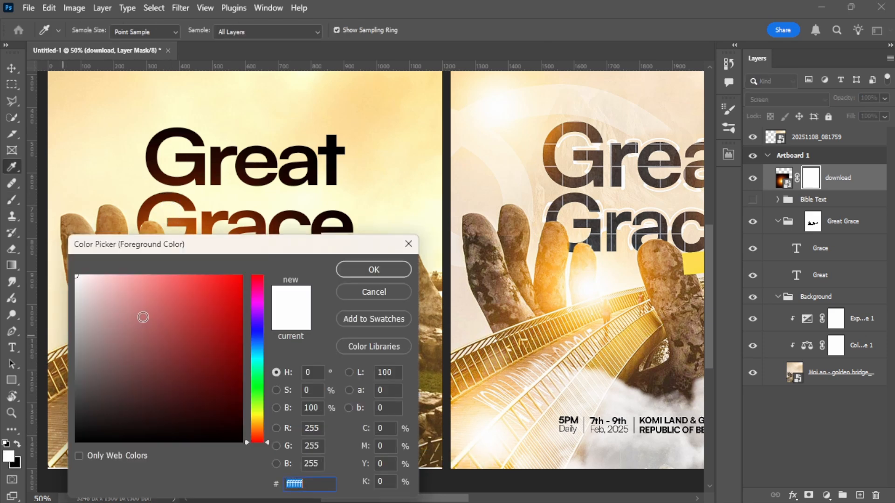
pyautogui.moveTo(144, 314); pyautogui.dragTo(259, 450)
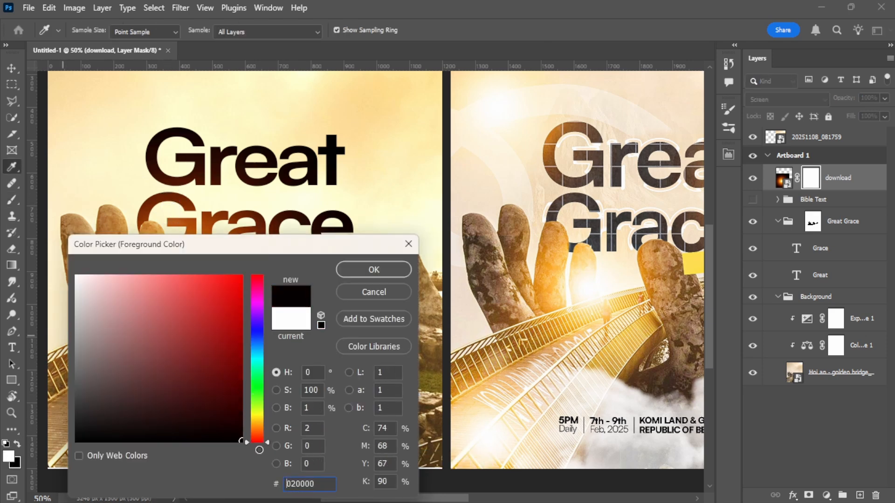
pyautogui.click(374, 270)
pyautogui.press('b')
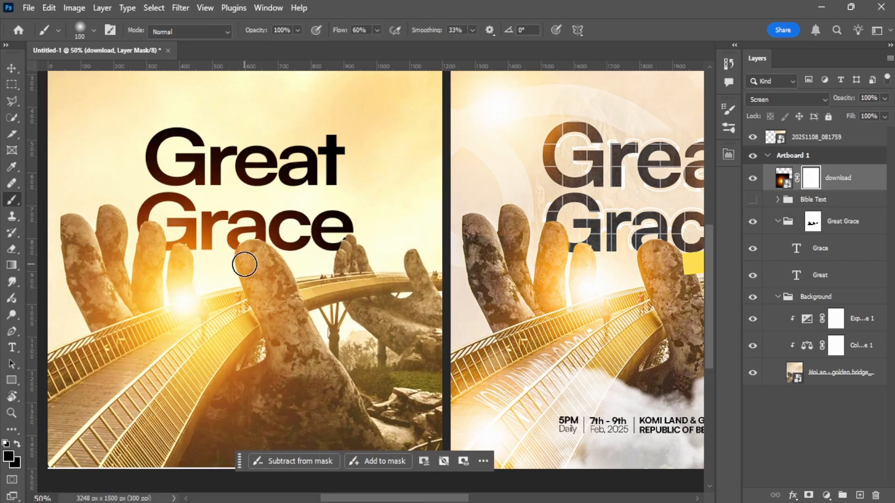
# Step: Paint on the flare's mask with a soft brush of about 125 px to hide the glow over the "Great Grace" title
pyautogui.press(']')
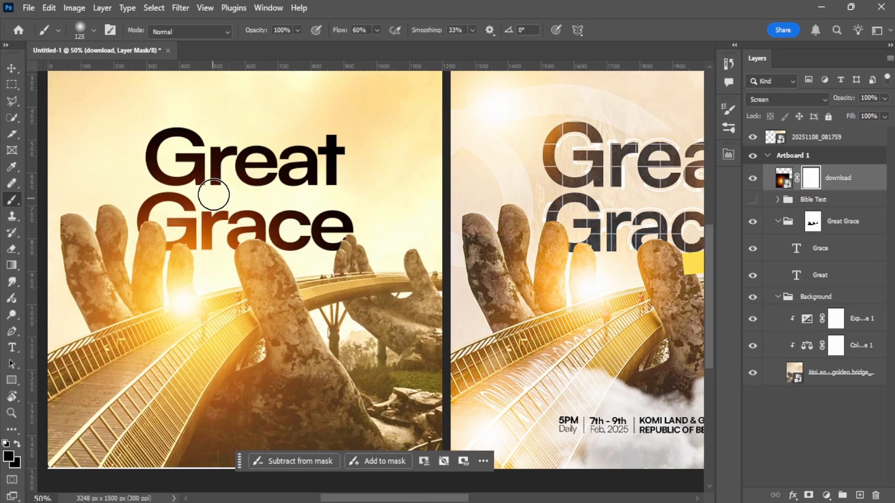
pyautogui.moveTo(155, 244)
pyautogui.mouseDown()
pyautogui.moveTo(137, 242)
pyautogui.moveTo(145, 231)
pyautogui.moveTo(123, 250)
pyautogui.moveTo(170, 236)
pyautogui.moveTo(143, 239)
pyautogui.moveTo(173, 233)
pyautogui.moveTo(164, 218)
pyautogui.moveTo(184, 215)
pyautogui.moveTo(197, 231)
pyautogui.moveTo(217, 214)
pyautogui.moveTo(207, 224)
pyautogui.moveTo(246, 212)
pyautogui.moveTo(204, 228)
pyautogui.moveTo(263, 213)
pyautogui.moveTo(235, 216)
pyautogui.moveTo(225, 234)
pyautogui.moveTo(272, 220)
pyautogui.moveTo(259, 218)
pyautogui.moveTo(293, 234)
pyautogui.moveTo(274, 217)
pyautogui.moveTo(293, 236)
pyautogui.moveTo(345, 221)
pyautogui.moveTo(173, 199)
pyautogui.moveTo(185, 197)
pyautogui.moveTo(147, 198)
pyautogui.moveTo(135, 208)
pyautogui.moveTo(200, 174)
pyautogui.moveTo(180, 135)
pyautogui.moveTo(143, 143)
pyautogui.moveTo(226, 140)
pyautogui.moveTo(201, 194)
pyautogui.moveTo(274, 136)
pyautogui.moveTo(276, 151)
pyautogui.moveTo(308, 168)
pyautogui.moveTo(326, 166)
pyautogui.moveTo(344, 123)
pyautogui.moveTo(348, 164)
pyautogui.moveTo(332, 138)
pyautogui.moveTo(278, 142)
pyautogui.moveTo(224, 163)
pyautogui.moveTo(241, 197)
pyautogui.moveTo(304, 161)
pyautogui.moveTo(308, 237)
pyautogui.moveTo(201, 216)
pyautogui.moveTo(203, 231)
pyautogui.moveTo(222, 231)
pyautogui.moveTo(138, 207)
pyautogui.moveTo(190, 179)
pyautogui.moveTo(251, 252)
pyautogui.mouseUp()
pyautogui.hotkey('ctrl', 'z')
pyautogui.hotkey('ctrl', '-')
pyautogui.hotkey('ctrl', '-')
pyautogui.moveTo(314, 237); pyautogui.dragTo(276, 240)
# Step: Turn the Bible Text group in Artboard 1 visible again
pyautogui.press('v')
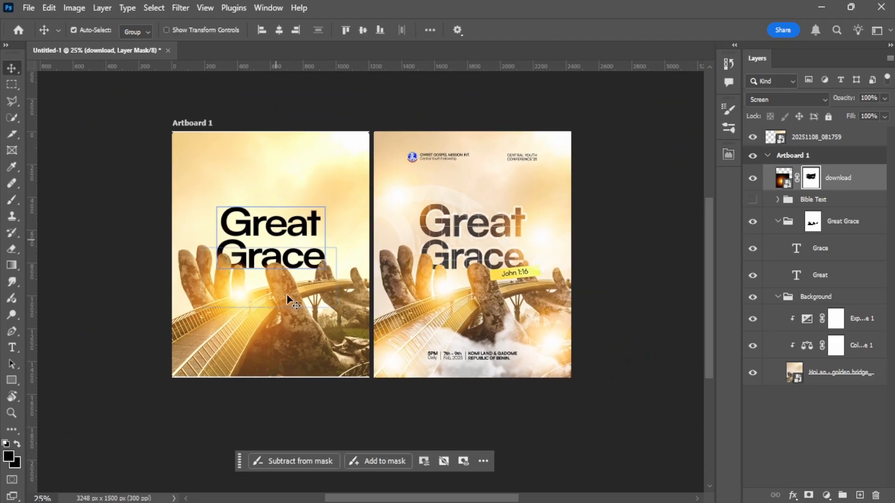
pyautogui.click(752, 201)
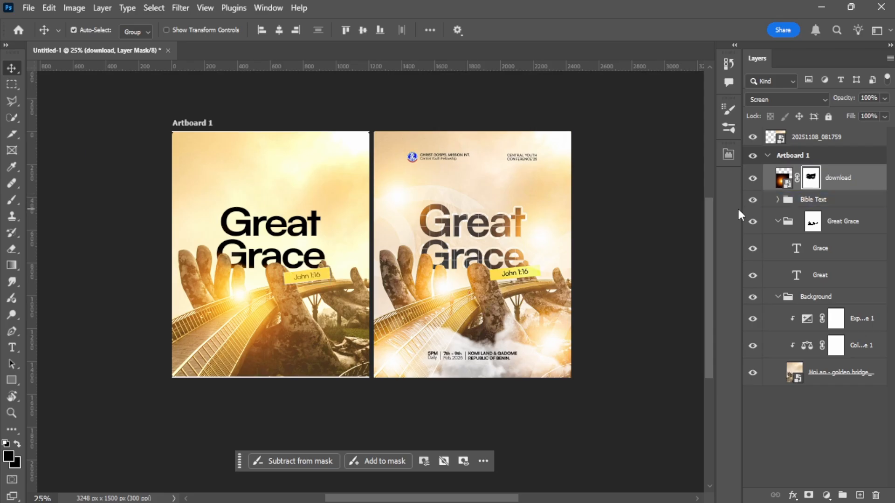
pyautogui.hotkey('ctrl', '+')
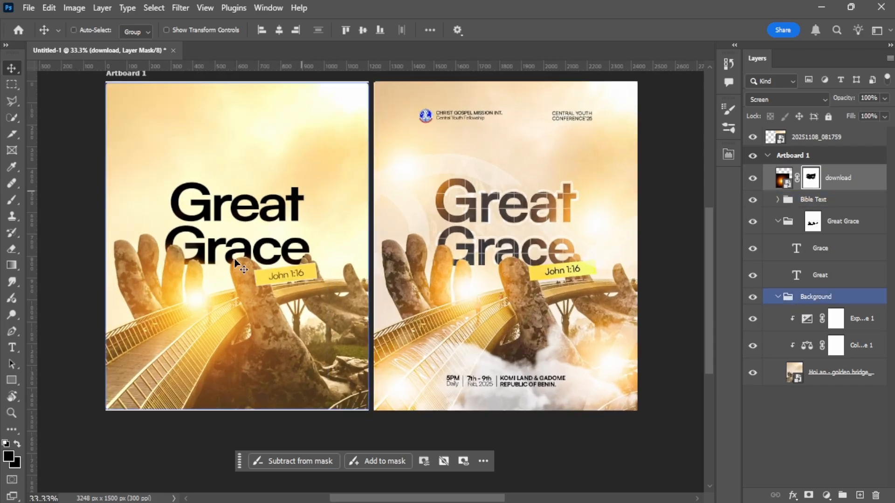
pyautogui.hotkey('ctrl', '+')
pyautogui.hotkey('ctrl', '-')
pyautogui.moveTo(250, 270); pyautogui.dragTo(261, 291)
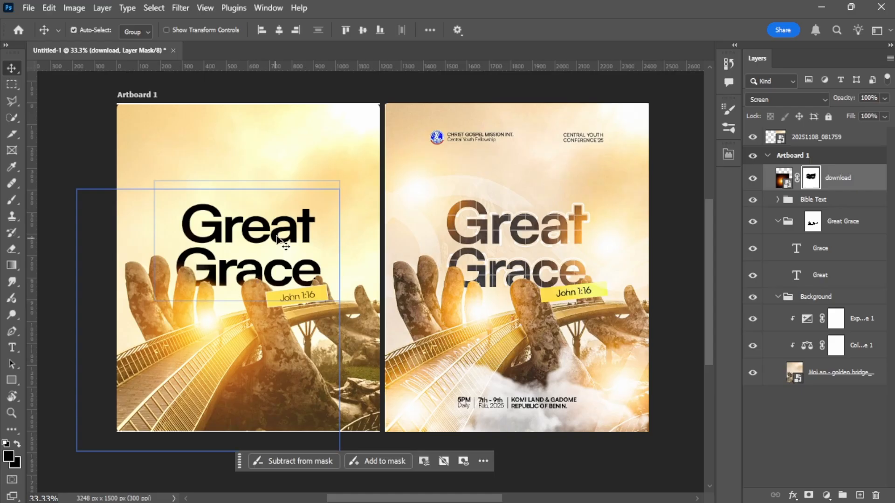
pyautogui.moveTo(303, 254); pyautogui.dragTo(314, 257)
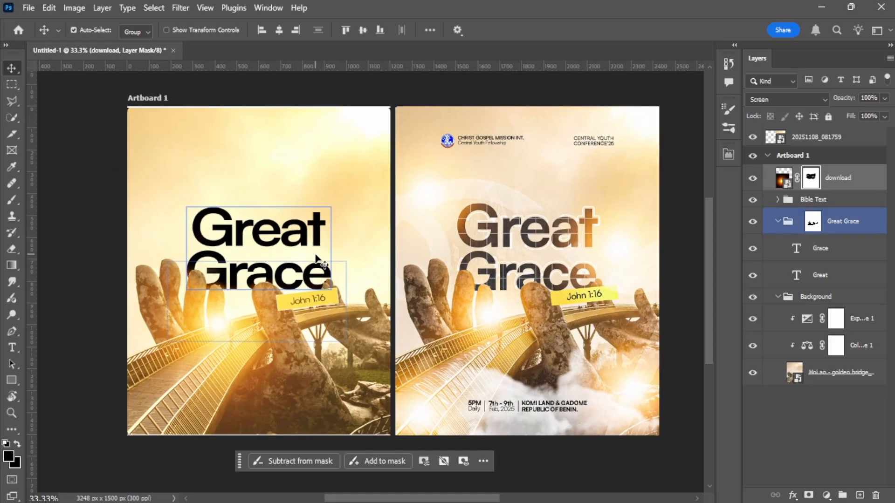
# Step: Examine the church logo and organisation name in the header of the reference poster
pyautogui.click(452, 144)
pyautogui.hotkey('ctrl', '+')
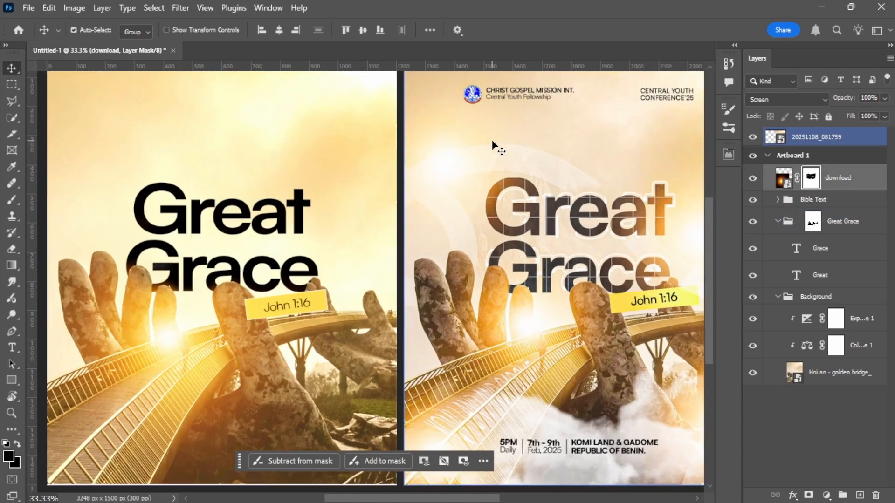
pyautogui.moveTo(371, 222); pyautogui.dragTo(315, 212)
pyautogui.hotkey('ctrl', '-')
pyautogui.hotkey('ctrl', '+')
pyautogui.moveTo(454, 151); pyautogui.dragTo(359, 270)
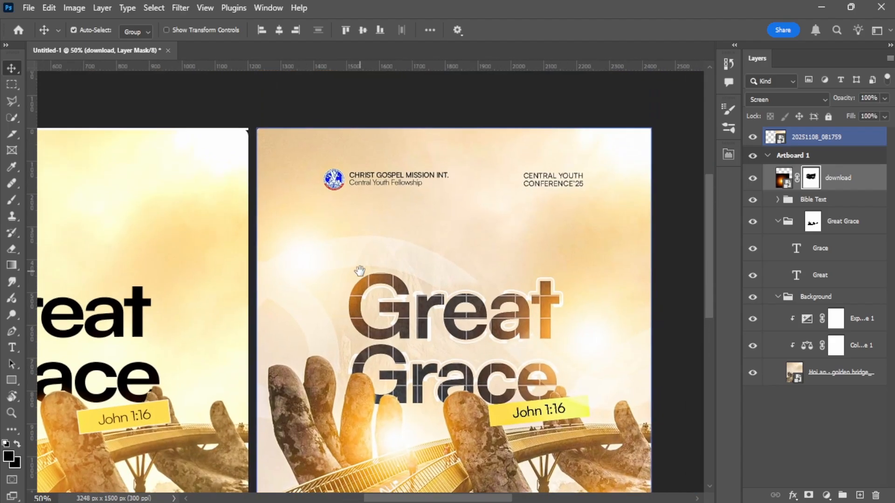
pyautogui.hotkey('ctrl', '+')
pyautogui.moveTo(410, 176); pyautogui.dragTo(403, 247)
pyautogui.hotkey('ctrl', '+')
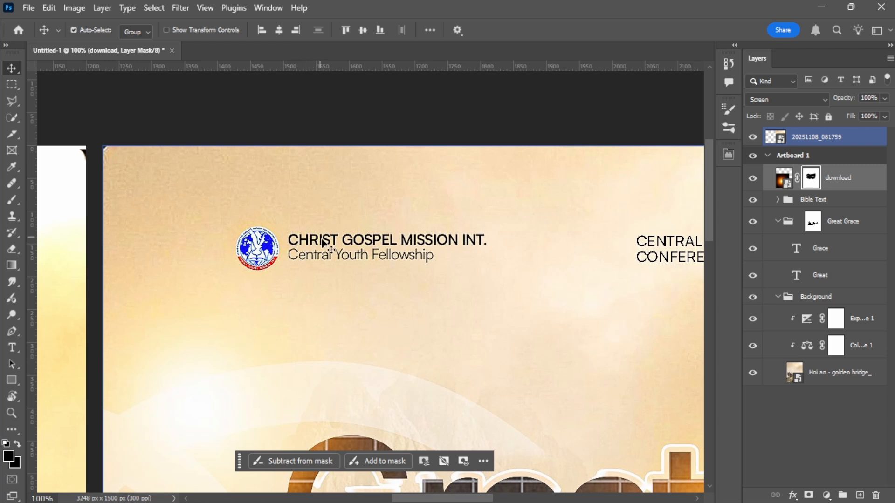
# Step: Switch to the Brave browser and search Google Images for "christ gospel mission int"
pyautogui.hotkey('alt', 'Tab')
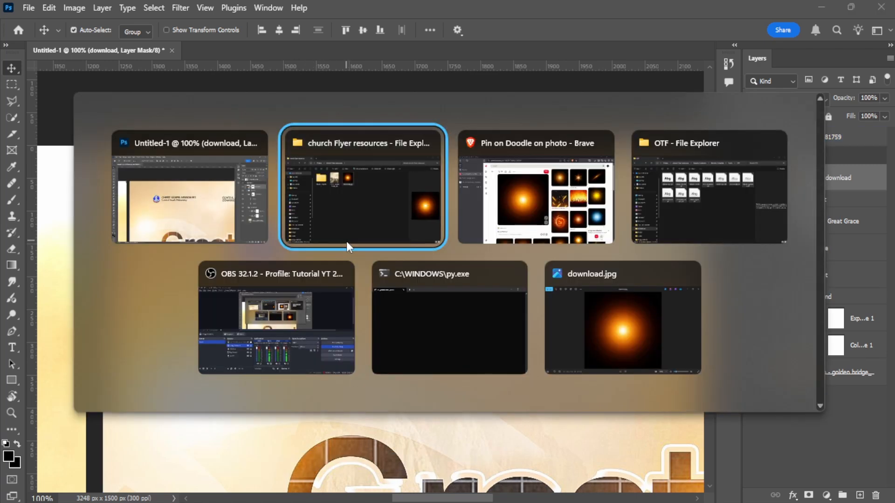
pyautogui.hotkey('alt', 'Tab')
pyautogui.hotkey('ctrl', 't')
pyautogui.write('christ gospel')
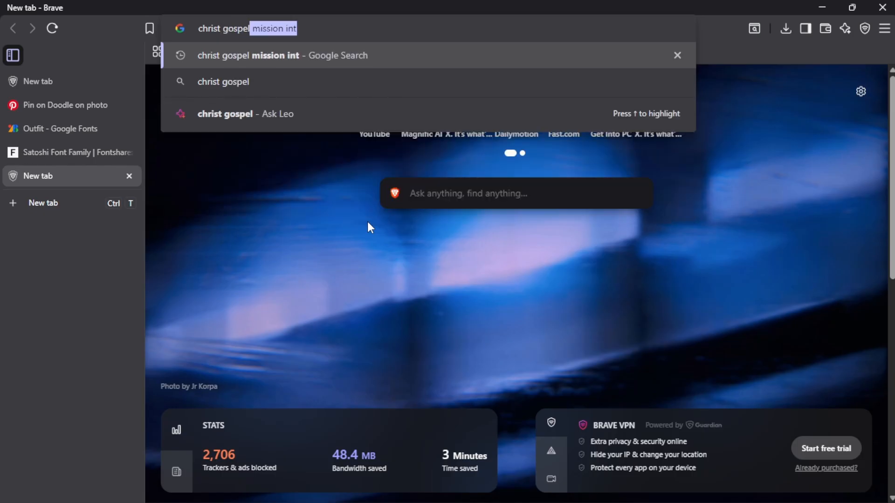
pyautogui.press('Return')
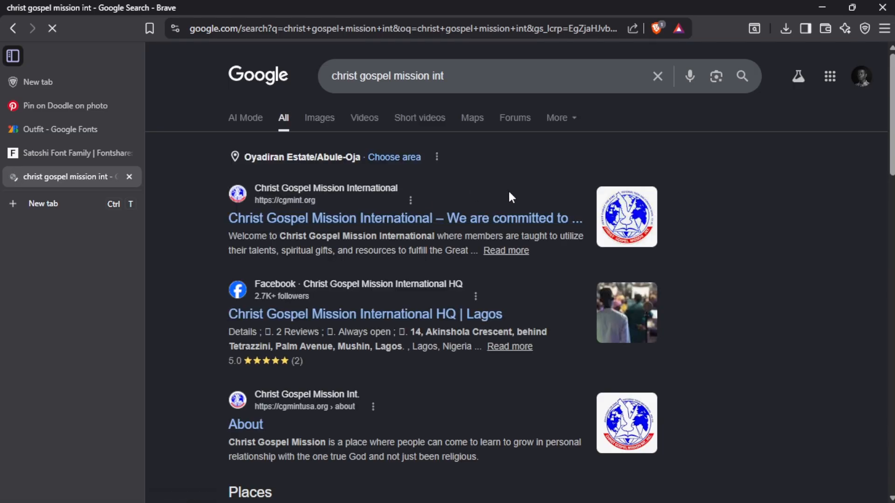
pyautogui.click(310, 118)
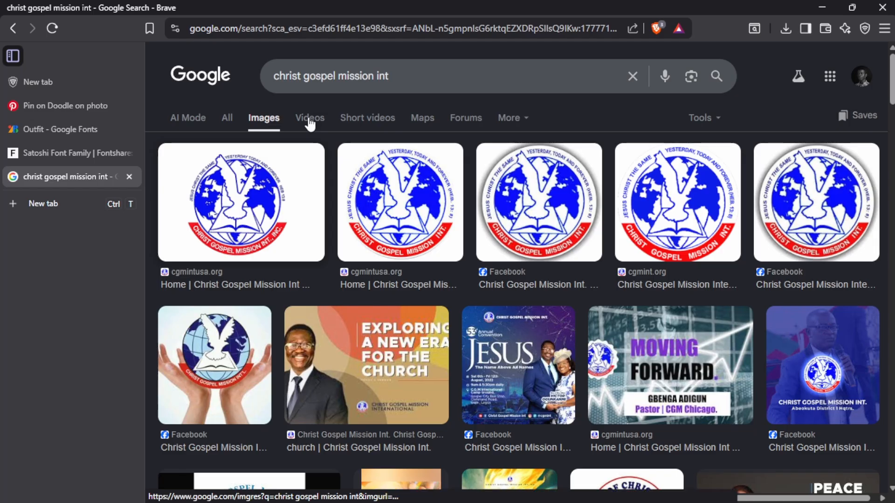
# Step: Save the round Christ Gospel Mission logo from cgmintusa.org as images.jpg in the church Flyer resources folder
pyautogui.press('Return')
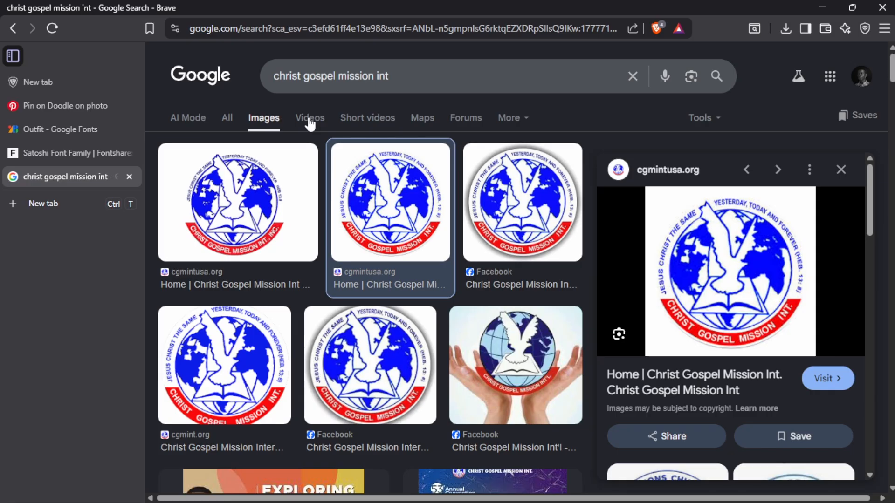
pyautogui.rightClick(309, 120)
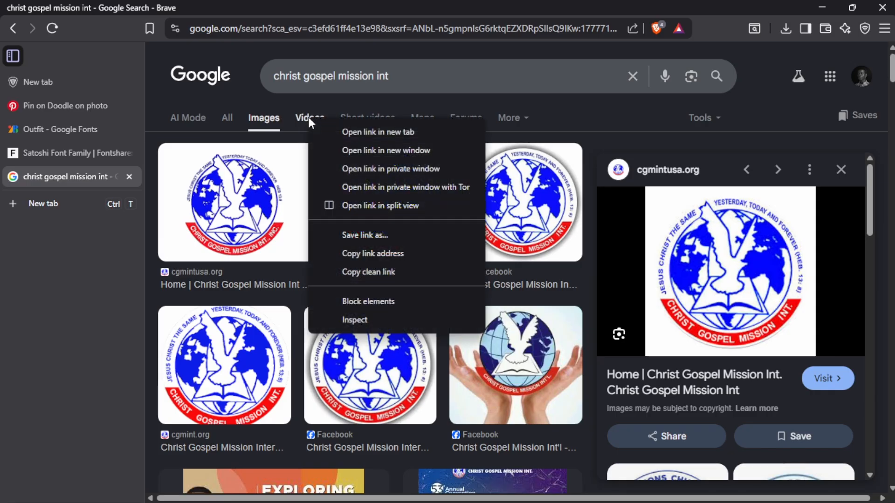
pyautogui.rightClick(742, 281)
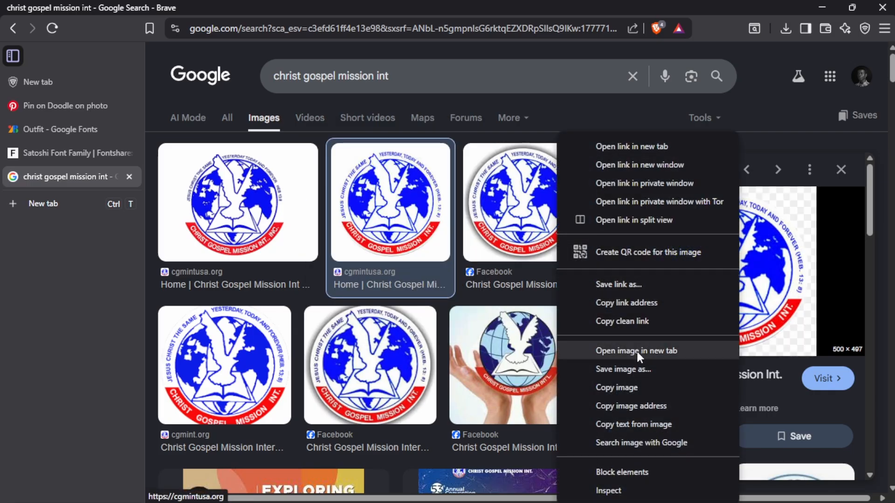
pyautogui.click(634, 371)
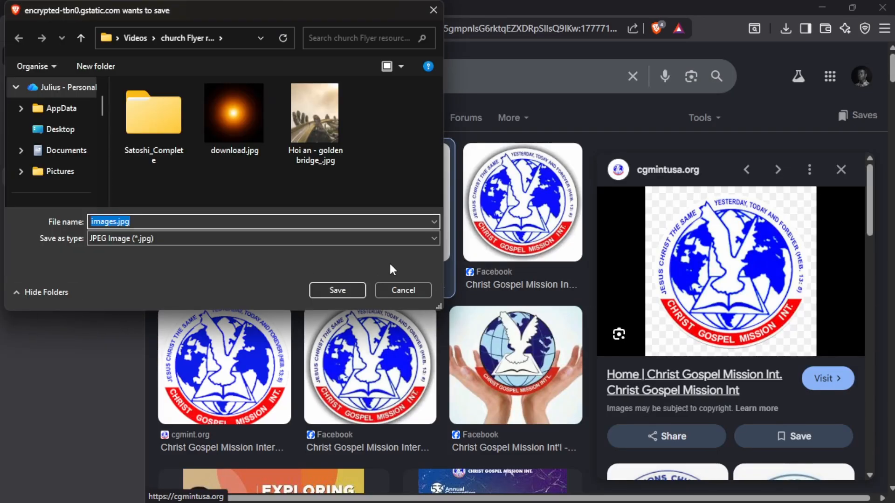
pyautogui.click(327, 292)
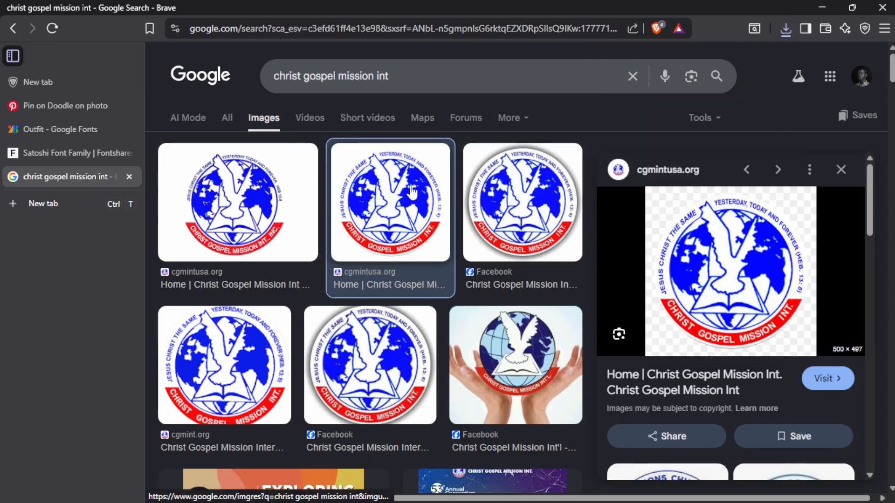
# Step: Switch to File Explorer and place images.jpg from the church Flyer resources folder into Artboard 1 in Photoshop
pyautogui.hotkey('alt', 'Tab')
pyautogui.click(445, 136)
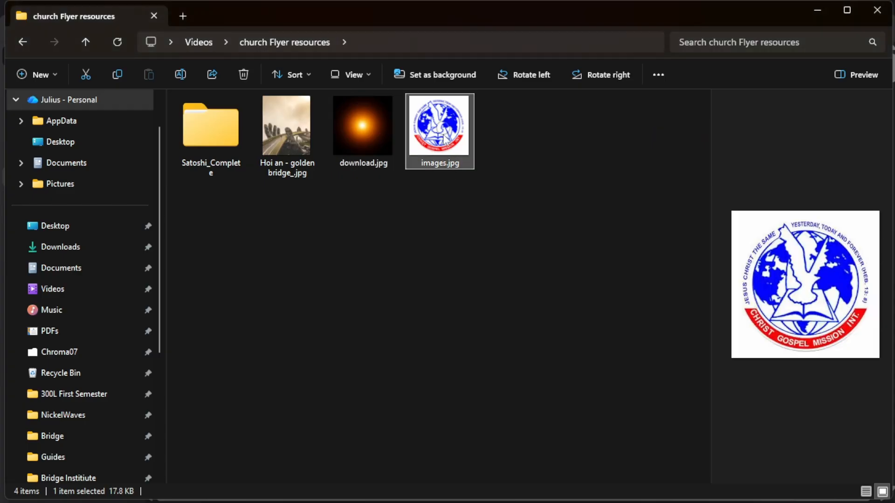
pyautogui.moveTo(436, 130); pyautogui.dragTo(516, 157)
pyautogui.hotkey('alt', 'Tab')
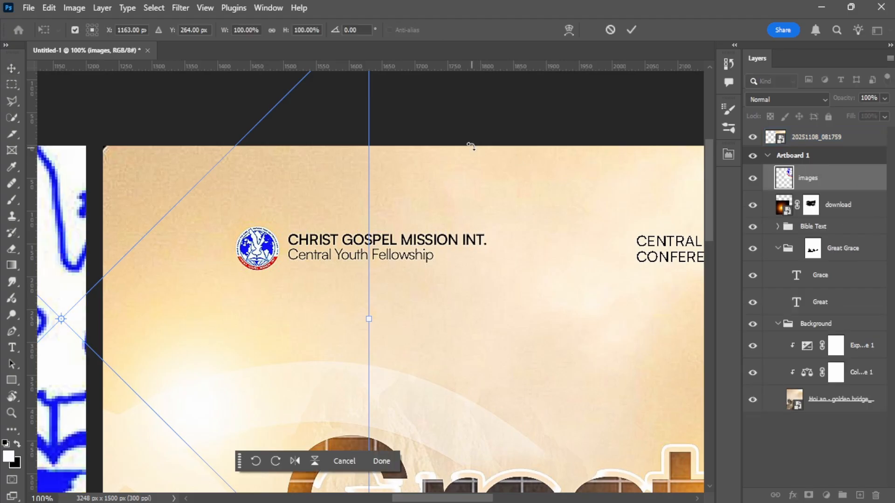
pyautogui.hotkey('ctrl', '-')
pyautogui.hotkey('ctrl', '-')
pyautogui.hotkey('ctrl', '-')
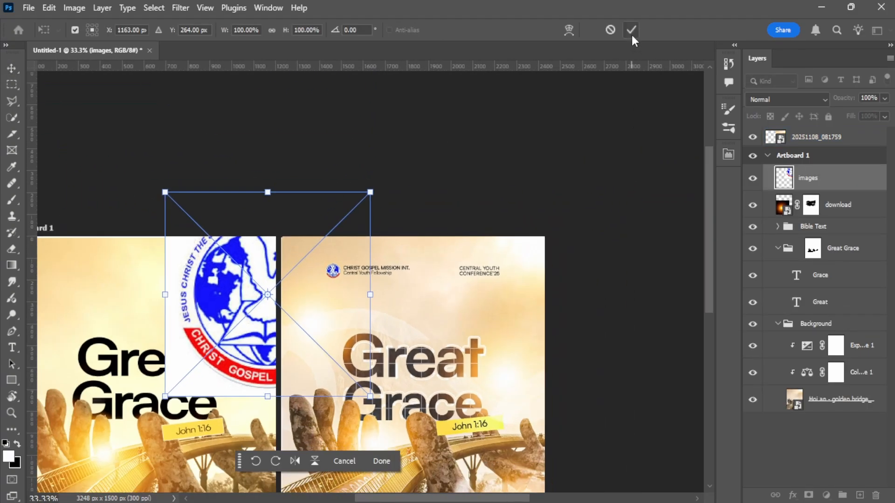
pyautogui.click(631, 30)
# Step: Move the placed logo fully inside Artboard 1, over the "Great Grace" title near the middle
pyautogui.hotkey('ctrl', '-')
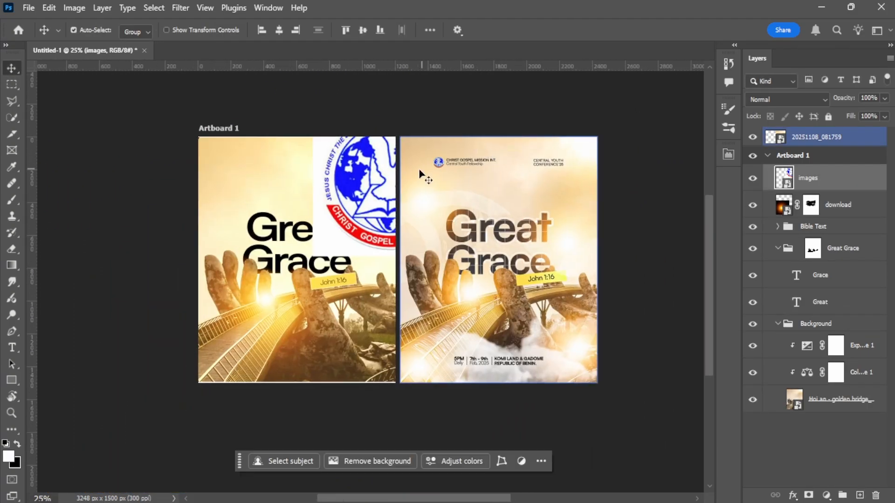
pyautogui.moveTo(375, 191); pyautogui.dragTo(283, 272)
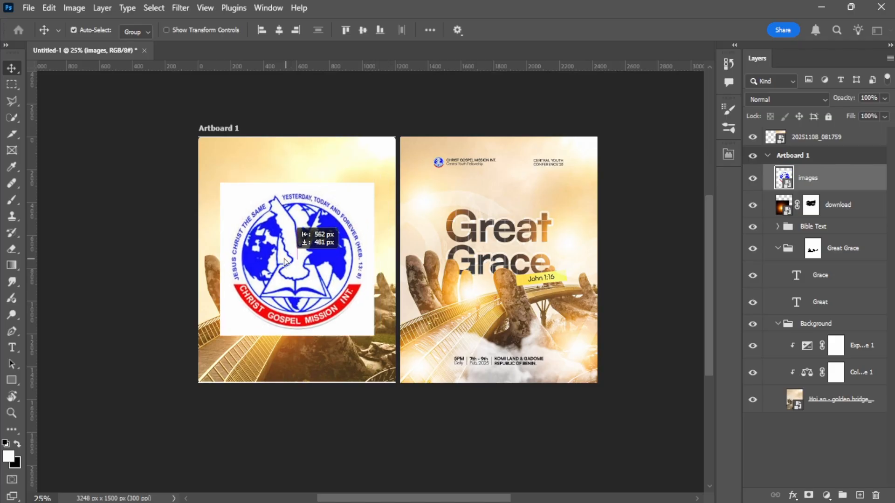
pyautogui.hotkey('ctrl', '+')
pyautogui.hotkey('ctrl', '+')
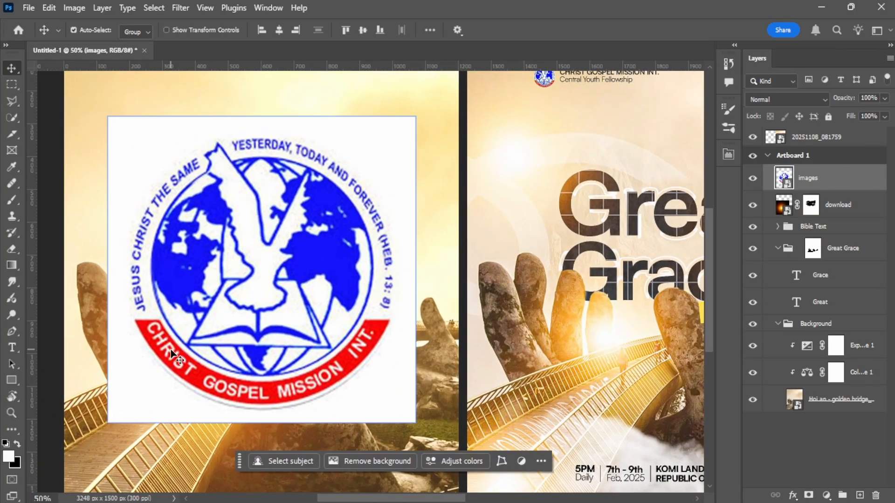
# Step: Draw a circular selection over the logo with the Elliptical Marquee tool and add it as a layer mask on the images layer
pyautogui.click(13, 85)
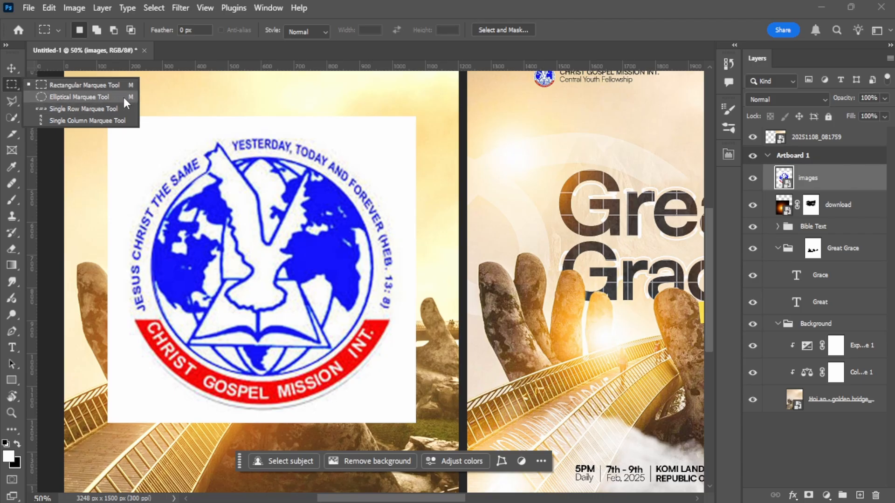
pyautogui.click(195, 190)
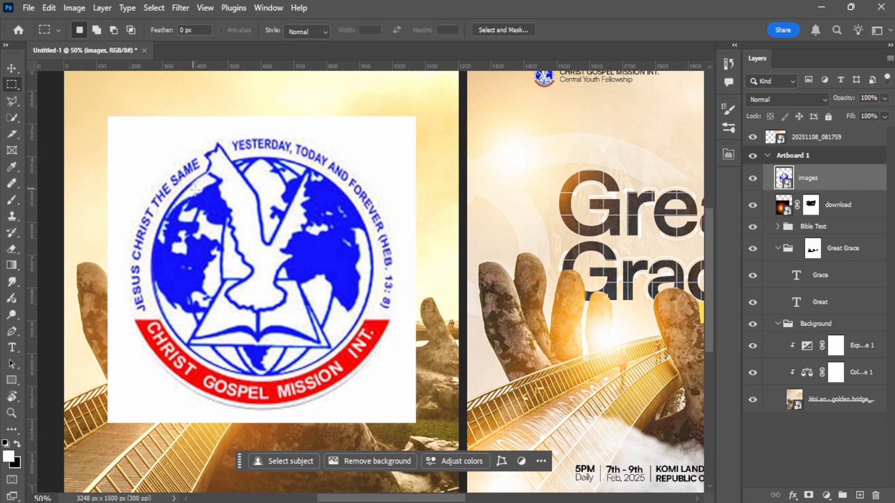
pyautogui.rightClick(13, 82)
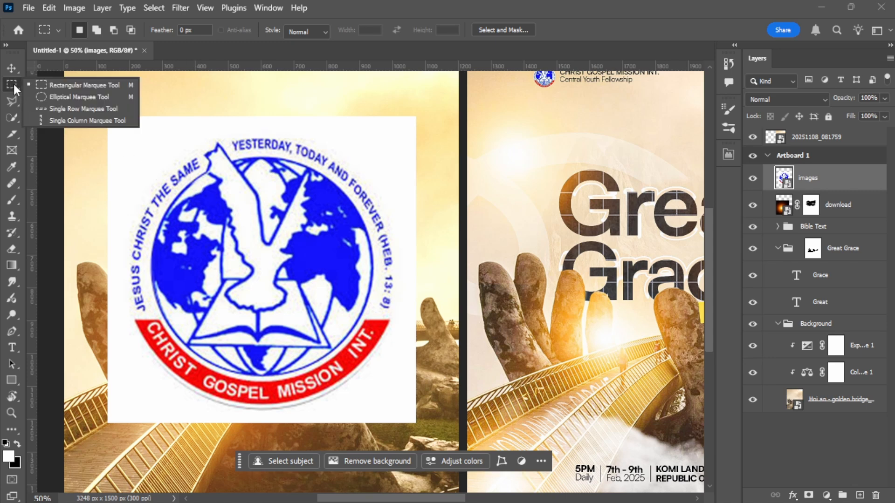
pyautogui.click(80, 97)
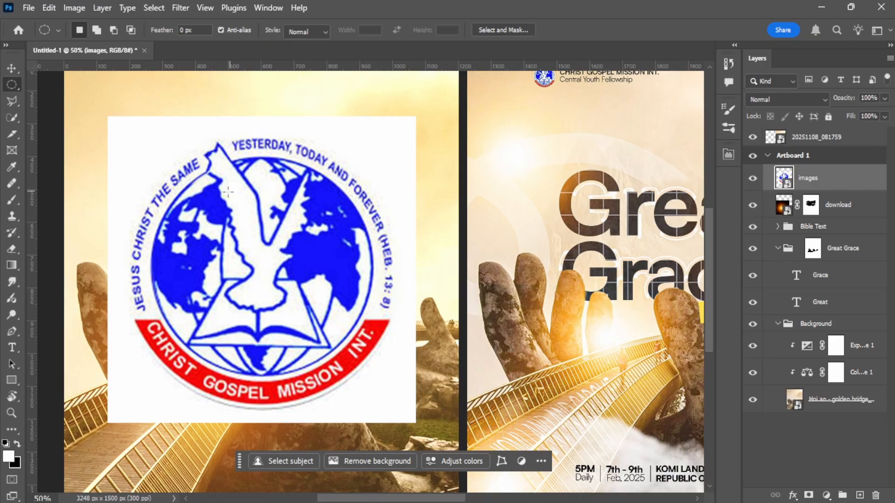
pyautogui.hotkey('ctrl', '-')
pyautogui.moveTo(242, 201); pyautogui.dragTo(431, 365)
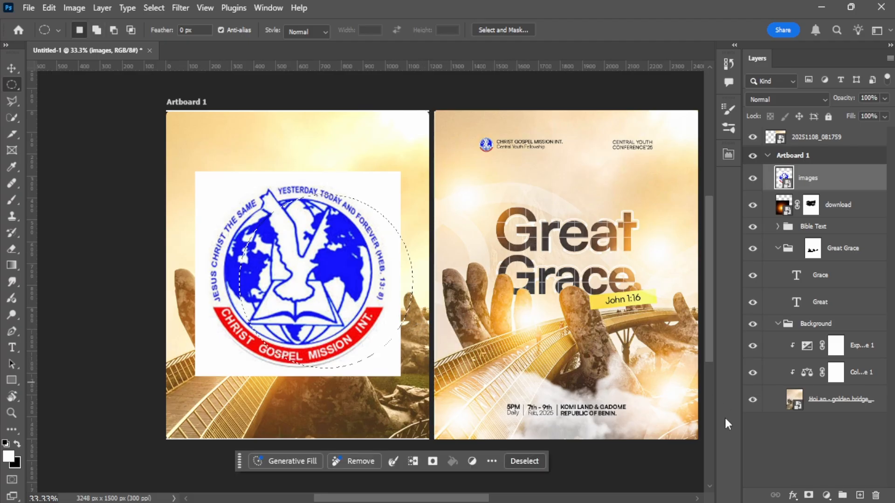
pyautogui.click(808, 496)
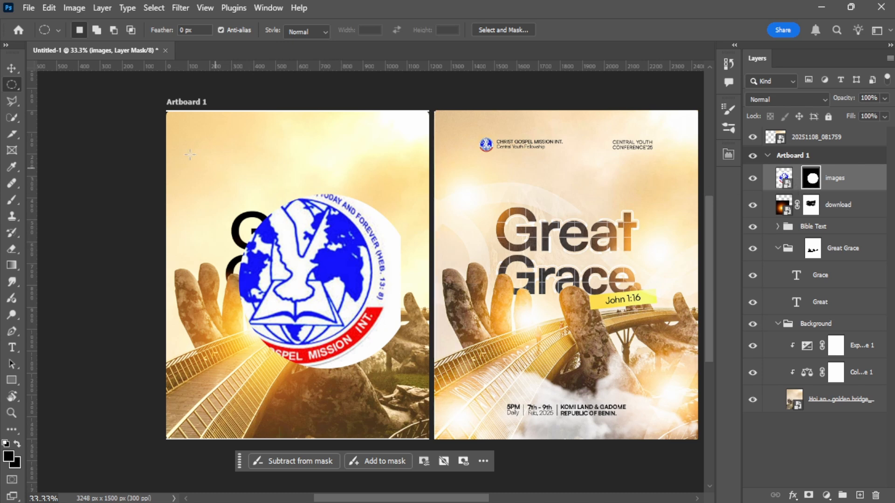
# Step: Shift the logo artwork so the full emblem sits inside its circular mask, and enlarge the mask to about 107.5%
pyautogui.click(11, 69)
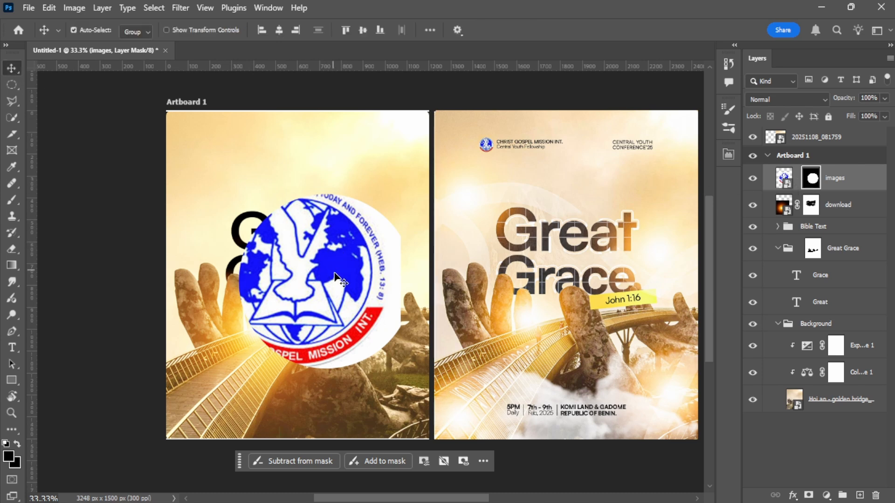
pyautogui.moveTo(335, 276); pyautogui.dragTo(310, 265)
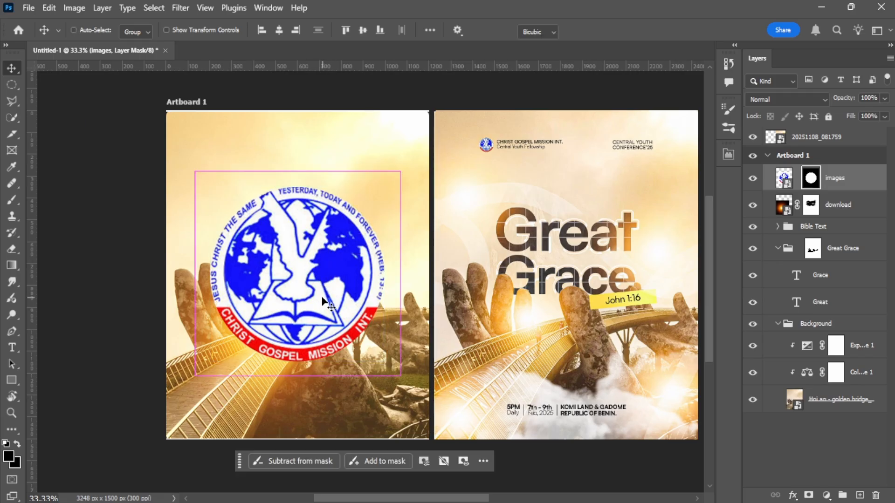
pyautogui.hotkey('ctrl', 't')
pyautogui.moveTo(384, 187)
pyautogui.mouseDown()
pyautogui.moveTo(400, 166)
pyautogui.moveTo(386, 178)
pyautogui.mouseUp()
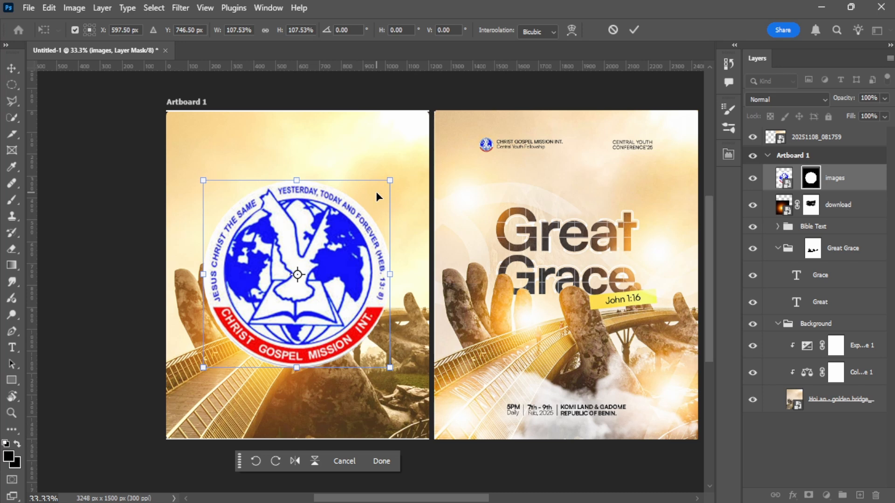
pyautogui.press('Return')
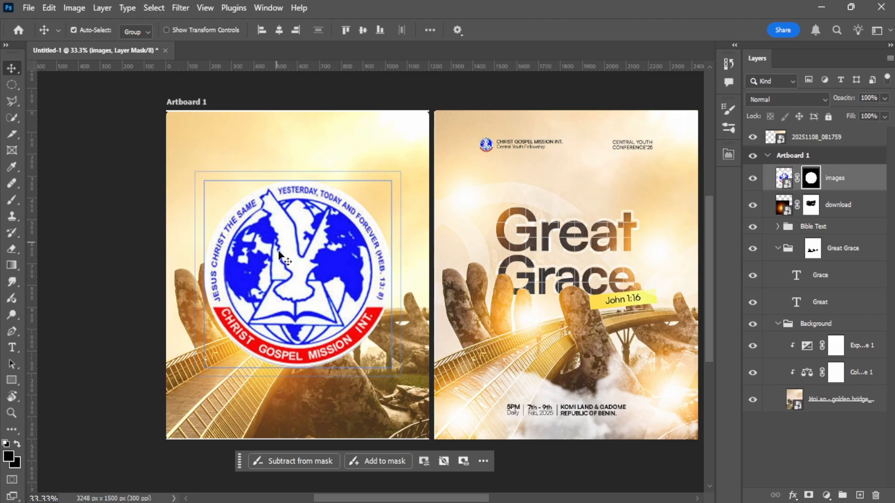
# Step: Move the masked logo slightly upward in Artboard 1 and scale it down to about 10.7%
pyautogui.moveTo(279, 254); pyautogui.dragTo(317, 230)
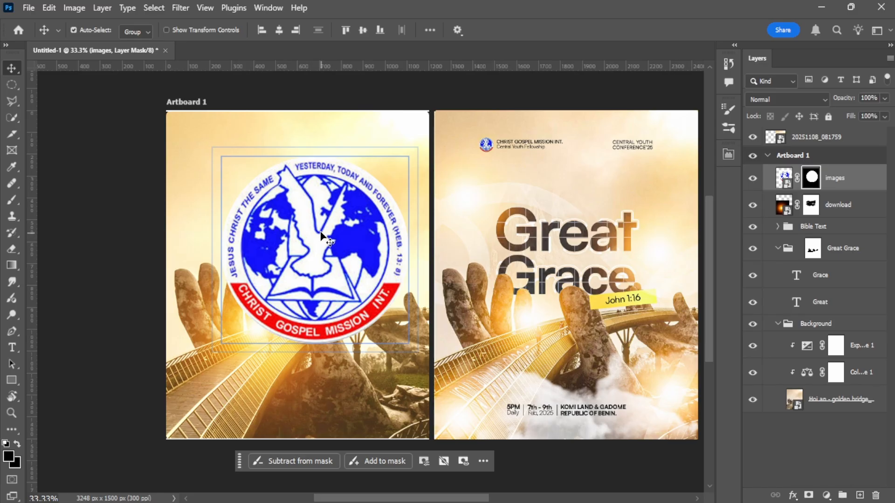
pyautogui.moveTo(332, 235); pyautogui.dragTo(309, 230)
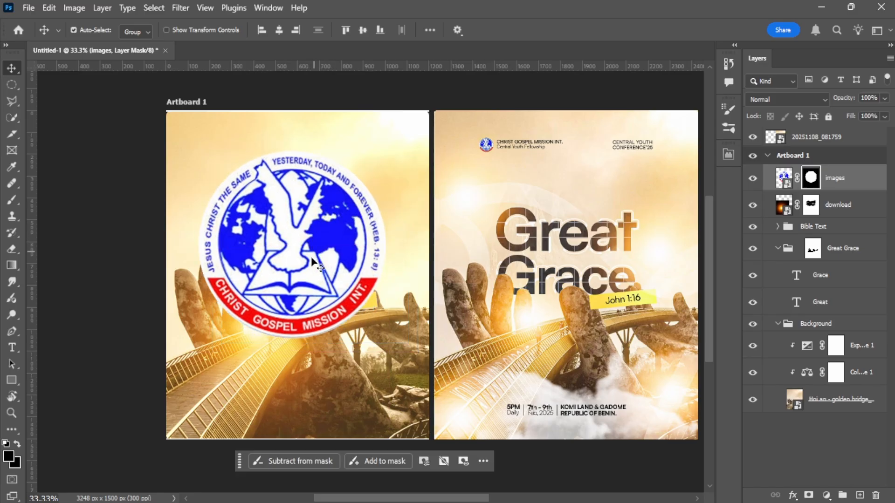
pyautogui.hotkey('ctrl', 't')
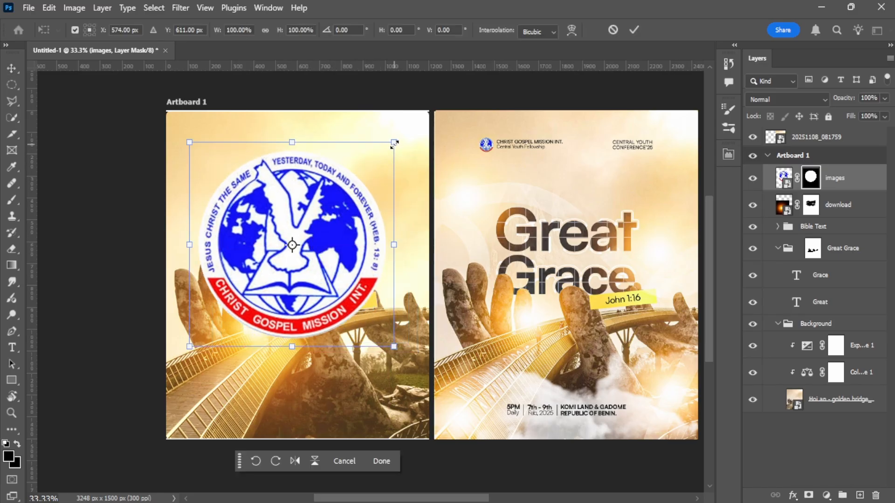
pyautogui.moveTo(394, 144); pyautogui.dragTo(308, 247)
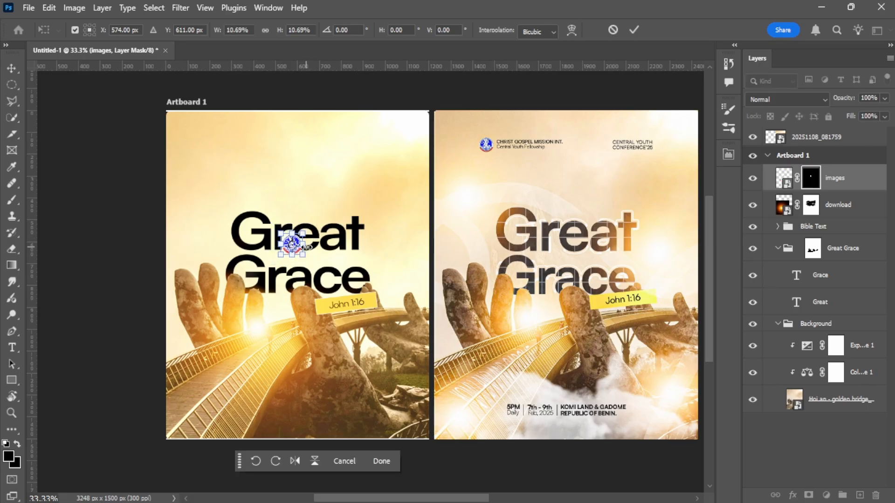
pyautogui.press('Return')
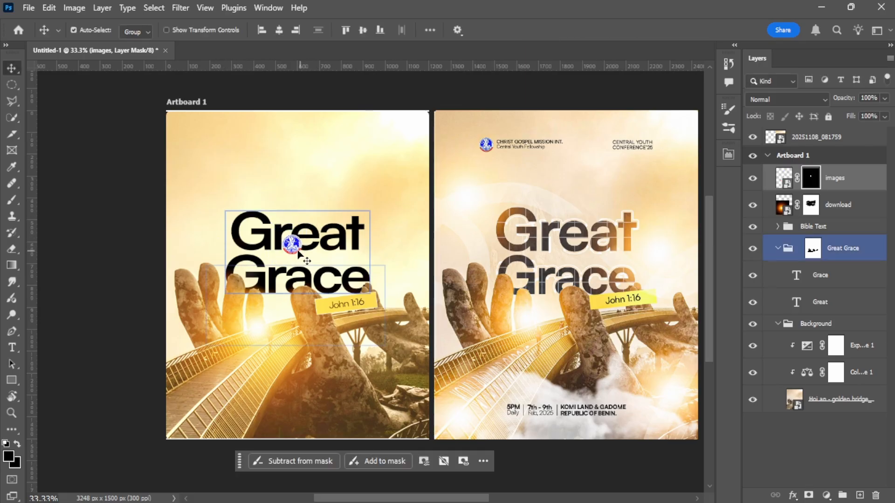
# Step: Move the small logo into the poster's upper-left corner and scale it to about 97%
pyautogui.moveTo(298, 252); pyautogui.dragTo(216, 132)
pyautogui.hotkey('ctrl', 't')
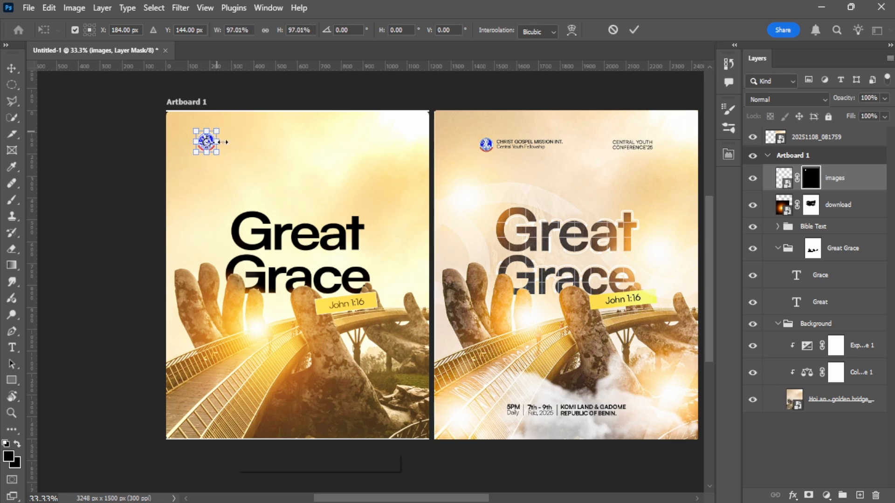
pyautogui.click(634, 31)
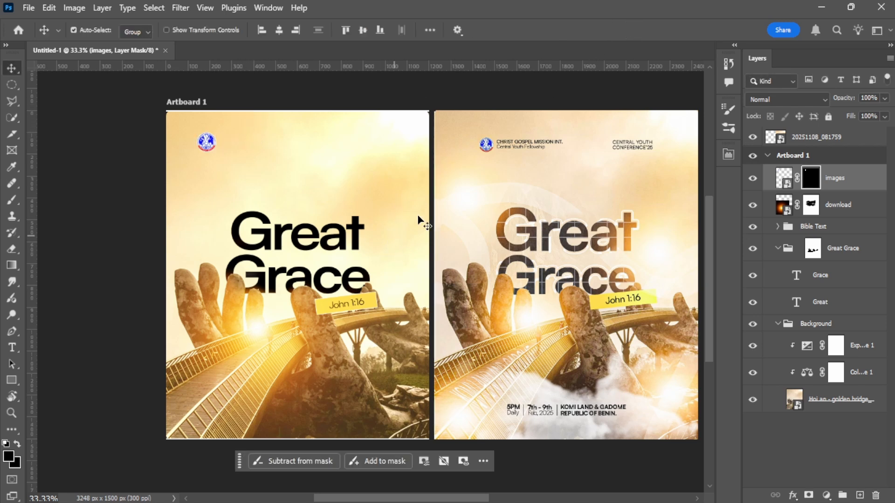
pyautogui.click(516, 146)
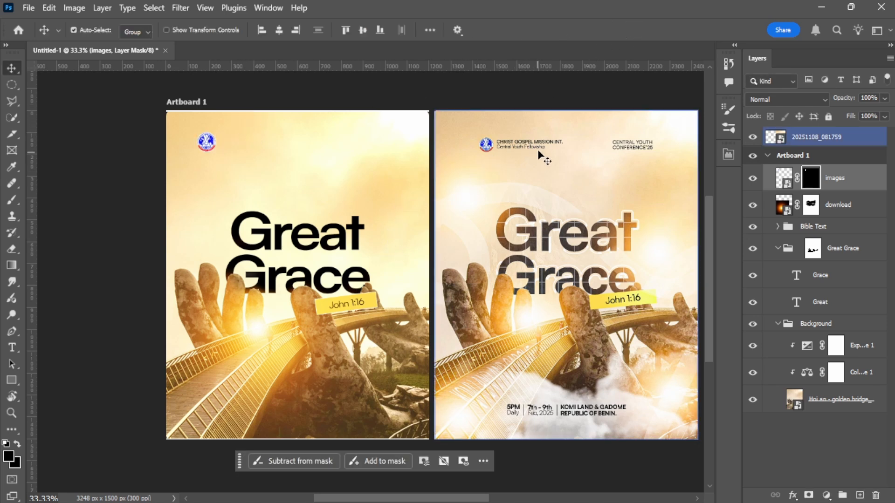
pyautogui.click(247, 183)
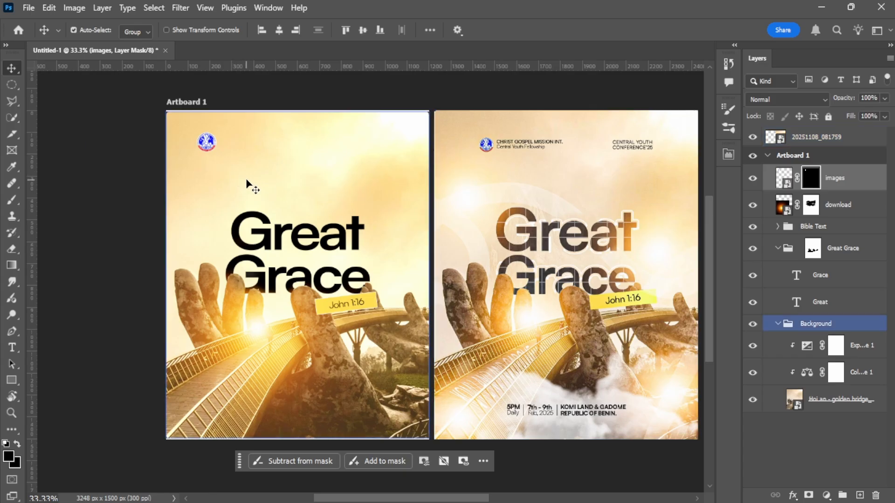
pyautogui.click(87, 262)
# Step: Add a placeholder text line in Satoshi Medium at 14 pt and place it just right of the logo
pyautogui.click(12, 348)
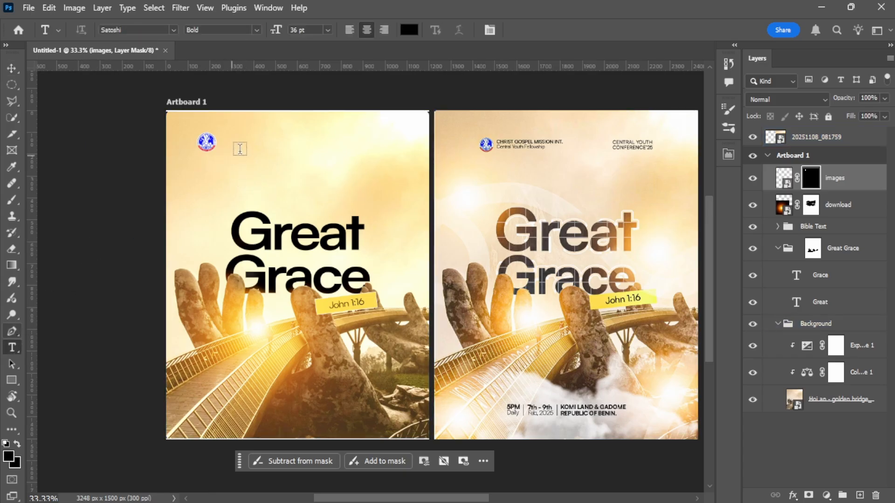
pyautogui.click(235, 146)
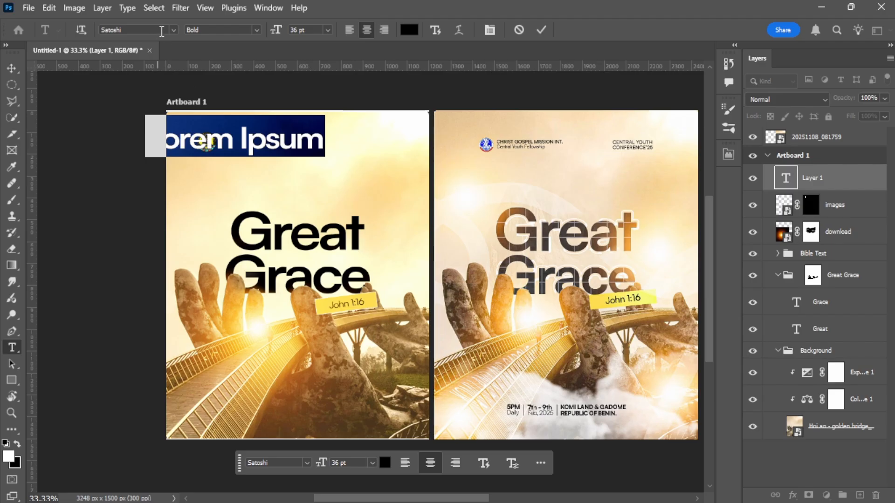
pyautogui.click(256, 30)
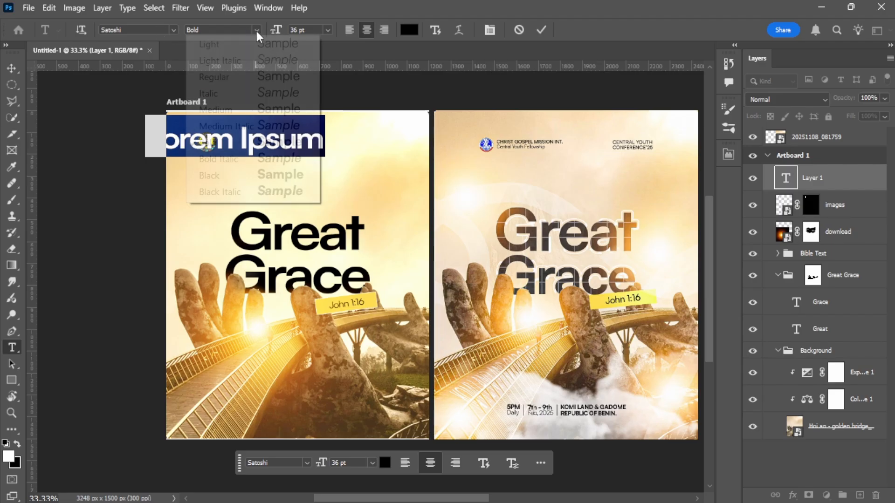
pyautogui.click(240, 78)
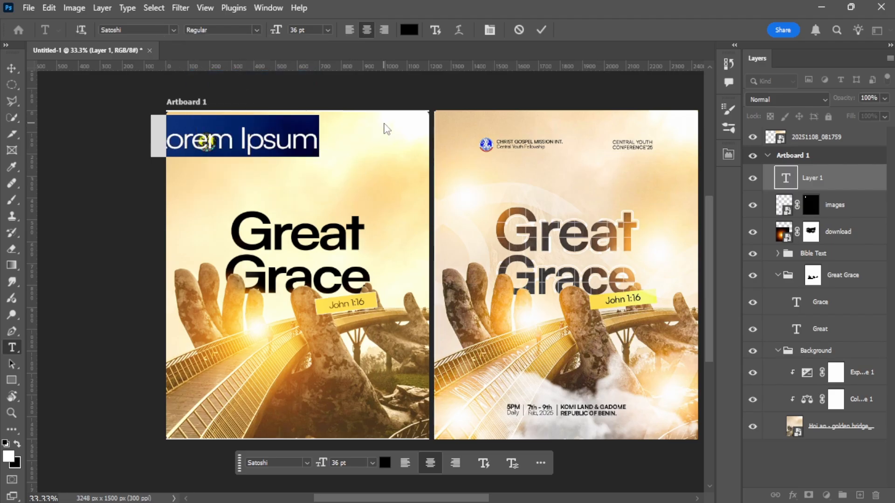
pyautogui.click(252, 30)
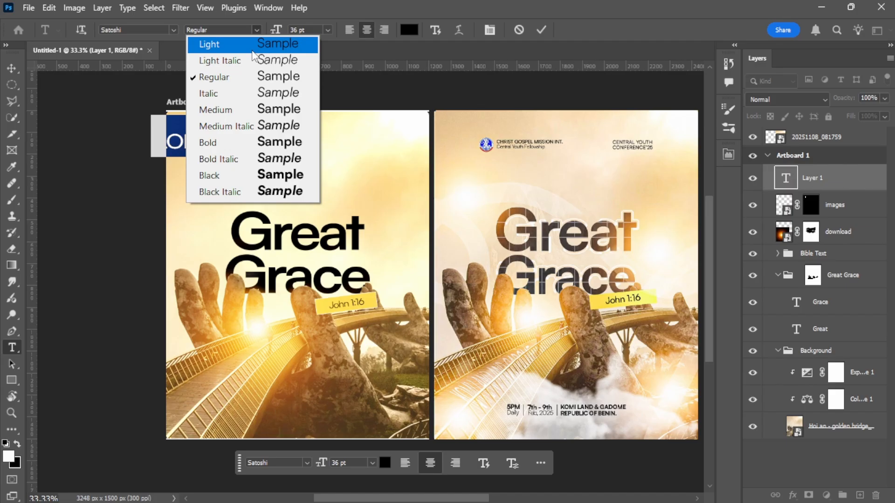
pyautogui.click(242, 105)
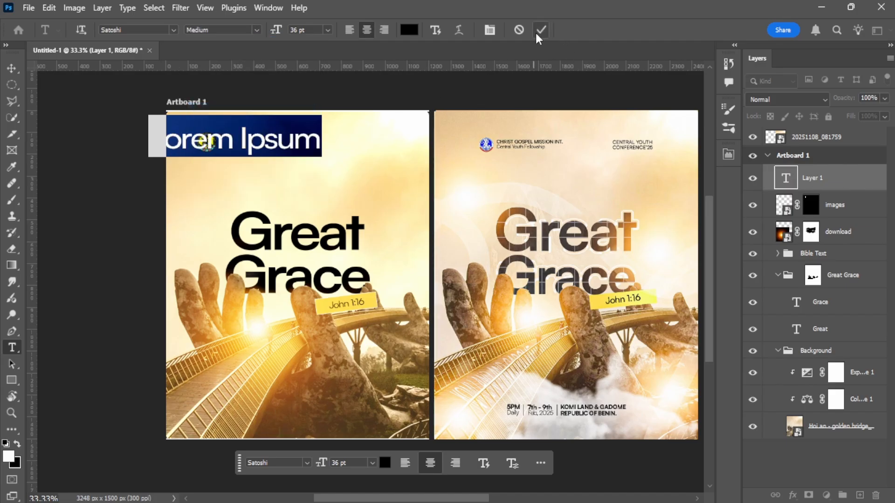
pyautogui.click(327, 30)
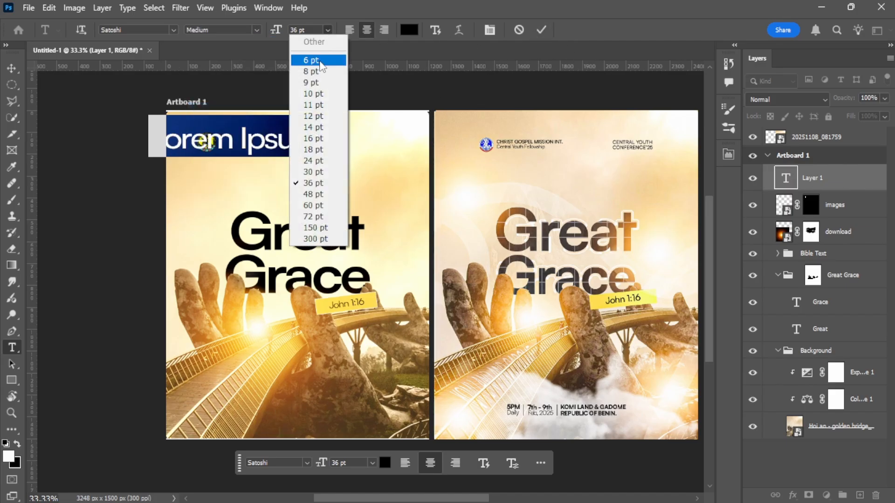
pyautogui.click(319, 127)
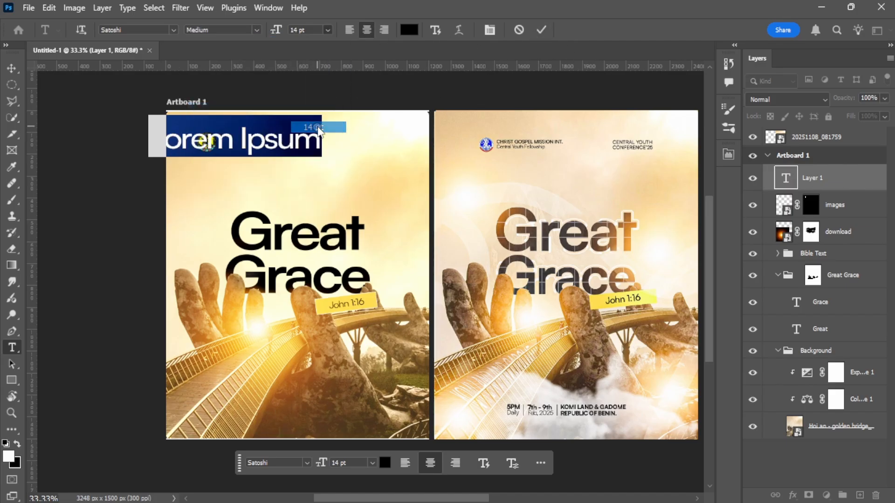
pyautogui.click(542, 30)
pyautogui.press('v')
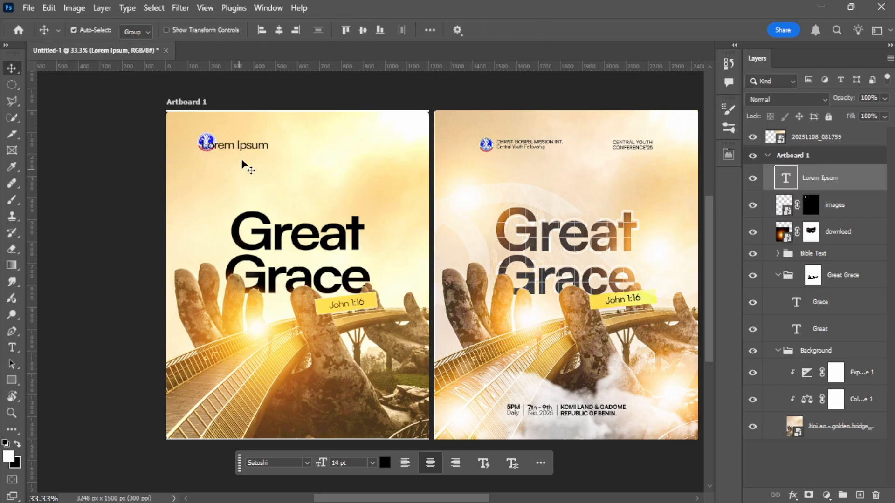
pyautogui.moveTo(252, 149); pyautogui.dragTo(275, 144)
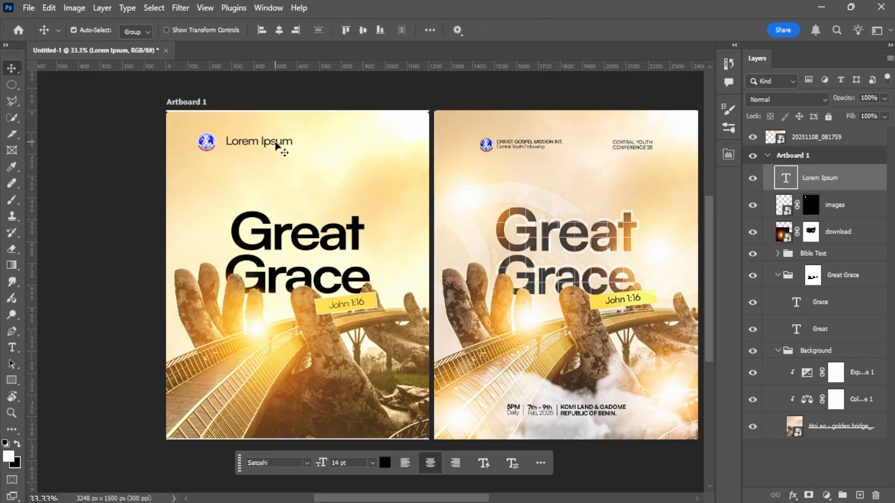
# Step: Replace the placeholder text with "CHRIST GOSPEL MISSION INT." and shift the line right, clear of the logo
pyautogui.doubleClick(275, 145)
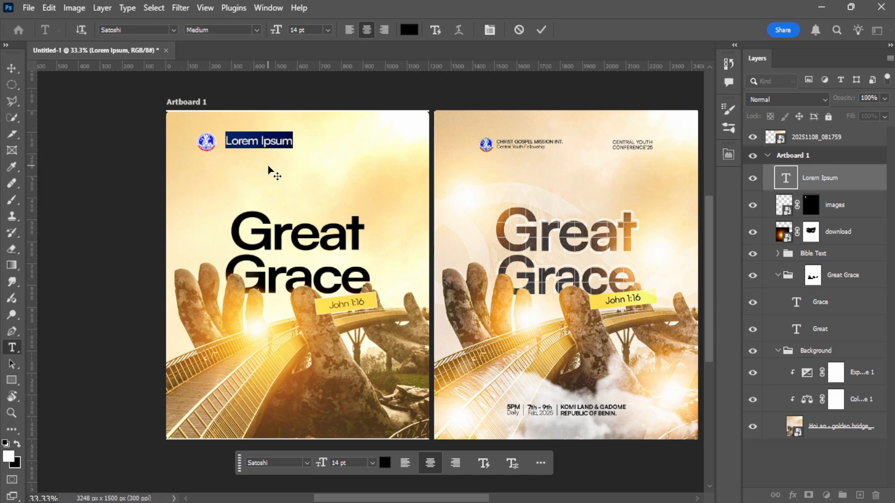
pyautogui.write('CHRIS')
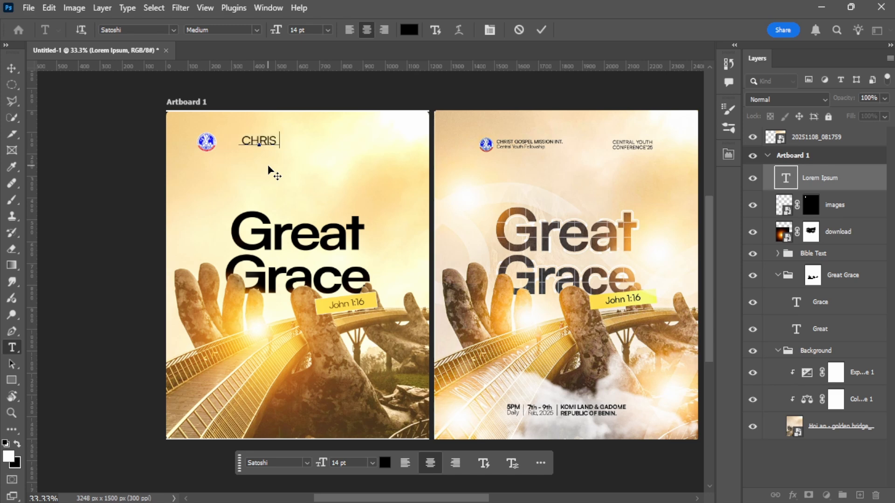
pyautogui.write('T GOSPEL MISS')
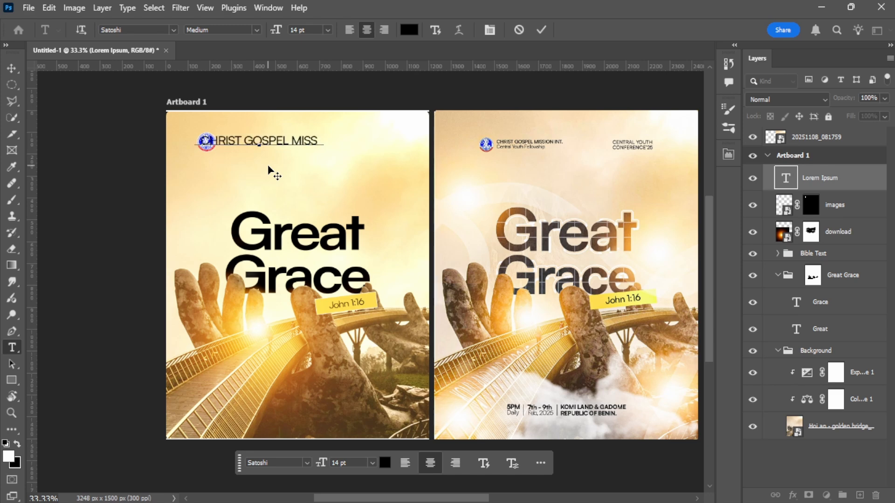
pyautogui.write('ION INT')
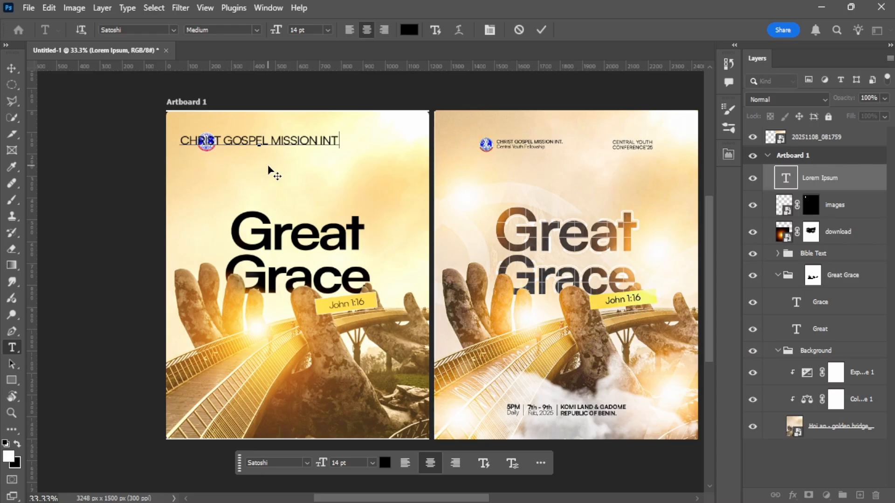
pyautogui.write('.')
pyautogui.hotkey('ctrl', 'Return')
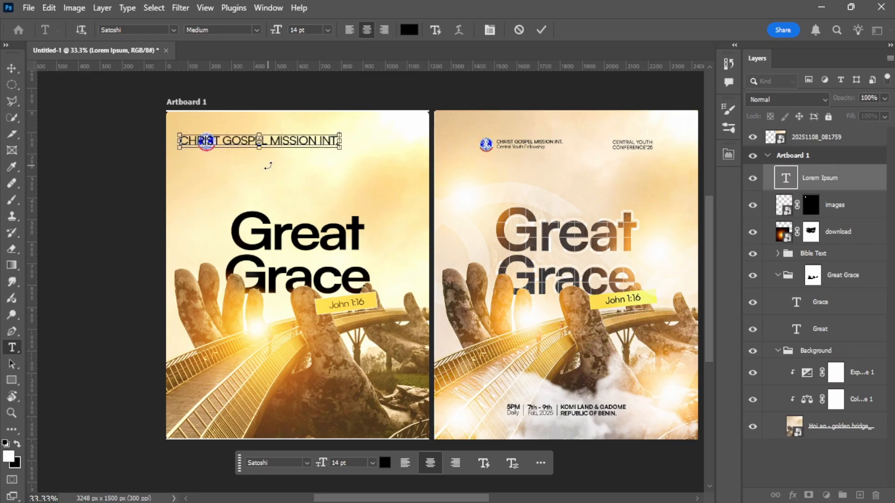
pyautogui.press('v')
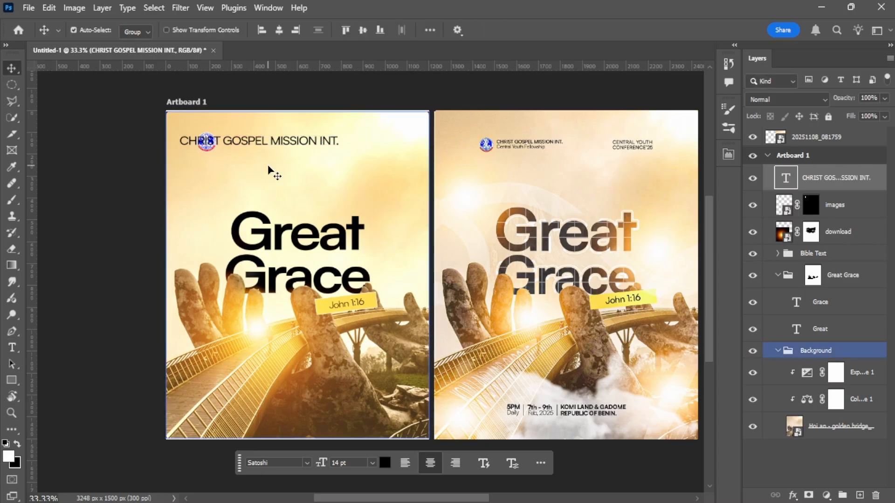
pyautogui.click(310, 169)
# Step: Duplicate the church name line directly below itself and change the copy's text to "Central Youth Fellowship"
pyautogui.moveTo(326, 146); pyautogui.dragTo(363, 153)
pyautogui.doubleClick(362, 152)
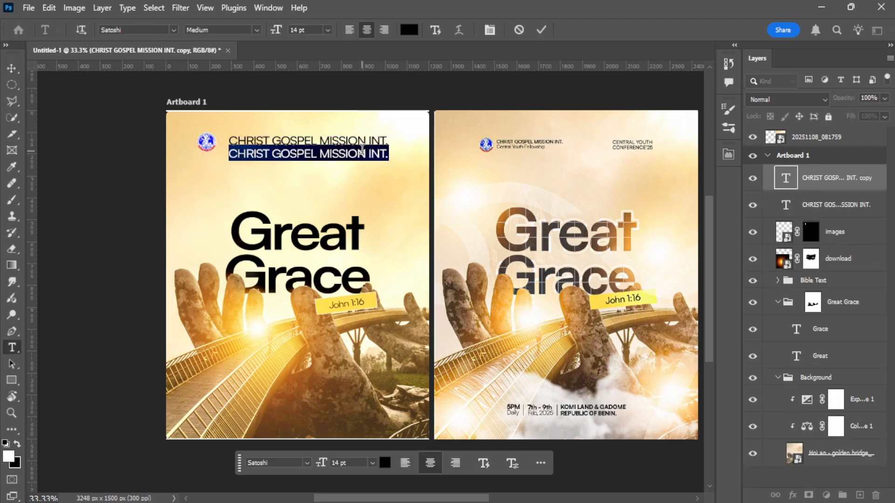
pyautogui.write('Central Yout')
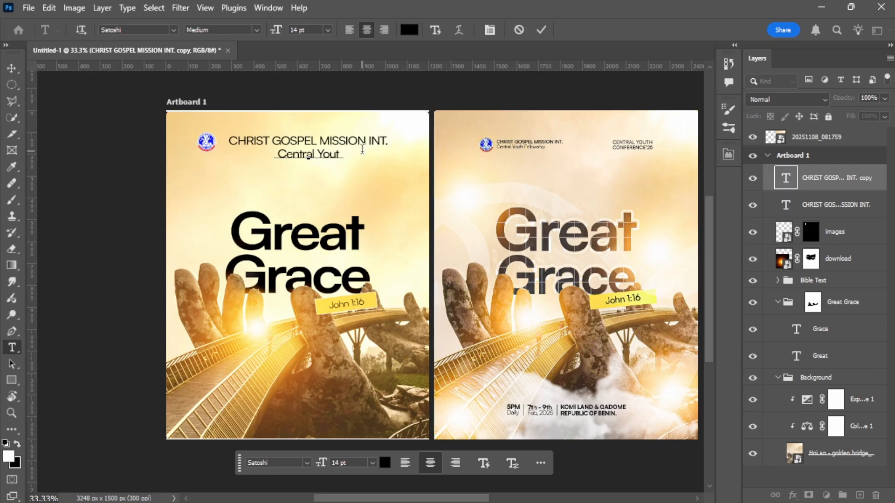
pyautogui.write('h Fellowship')
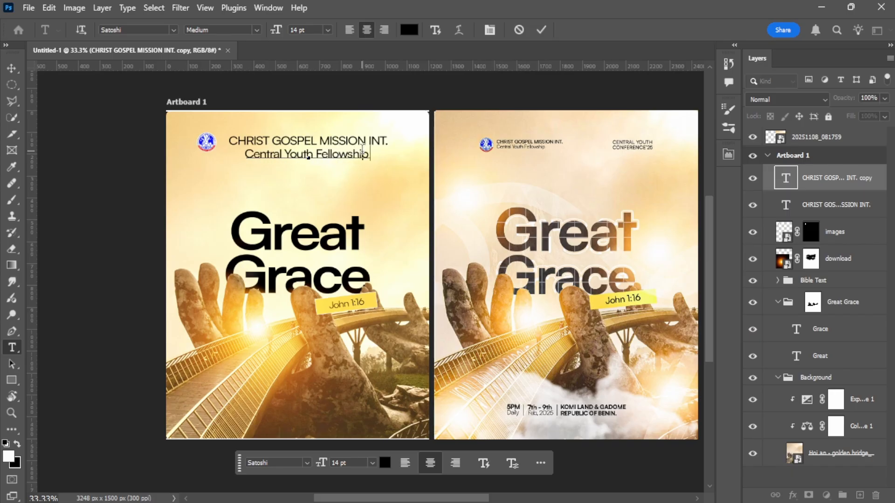
pyautogui.hotkey('ctrl', 'Return')
pyautogui.press('v')
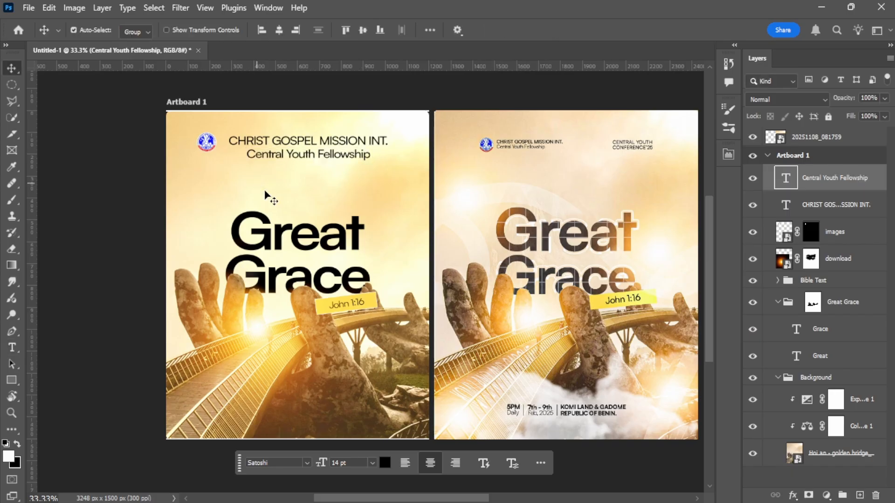
# Step: Set the font weight of the "Central Youth Fellowship" line to Regular
pyautogui.press('t')
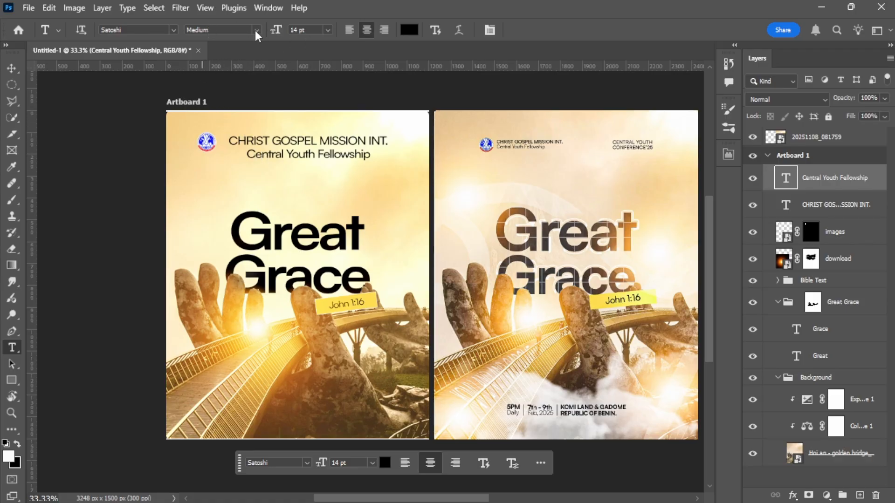
pyautogui.click(728, 154)
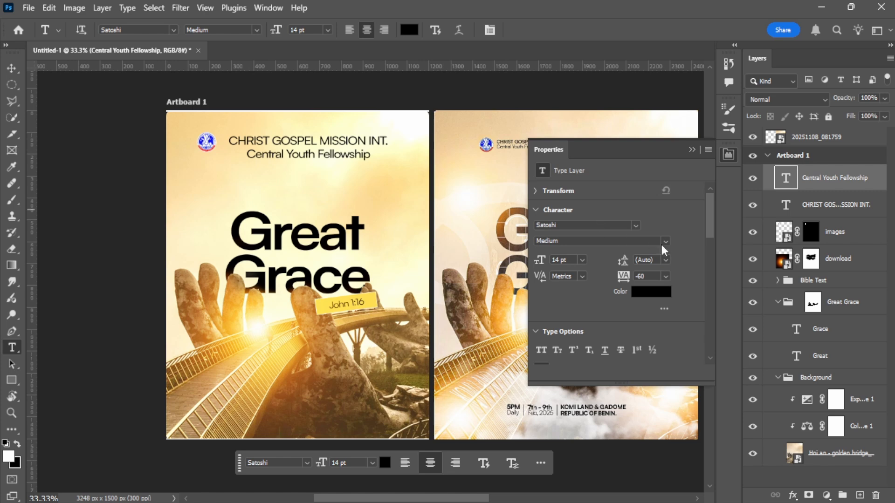
pyautogui.click(664, 241)
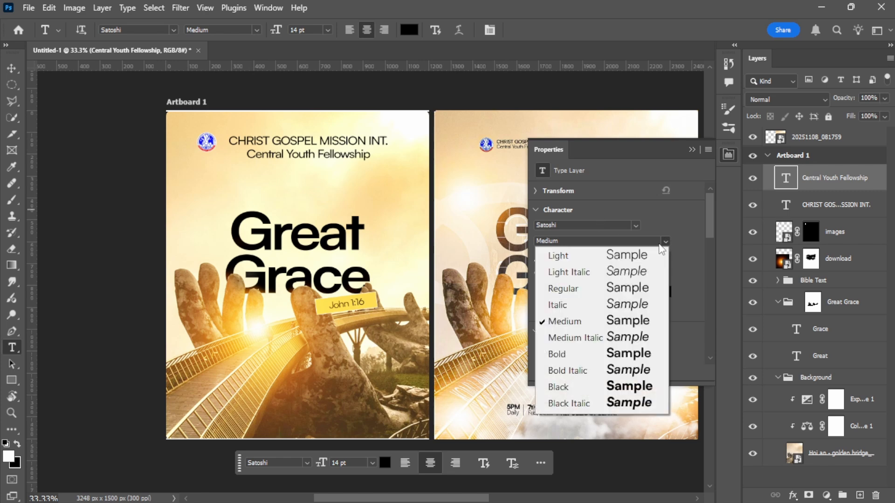
pyautogui.click(584, 287)
pyautogui.click(693, 150)
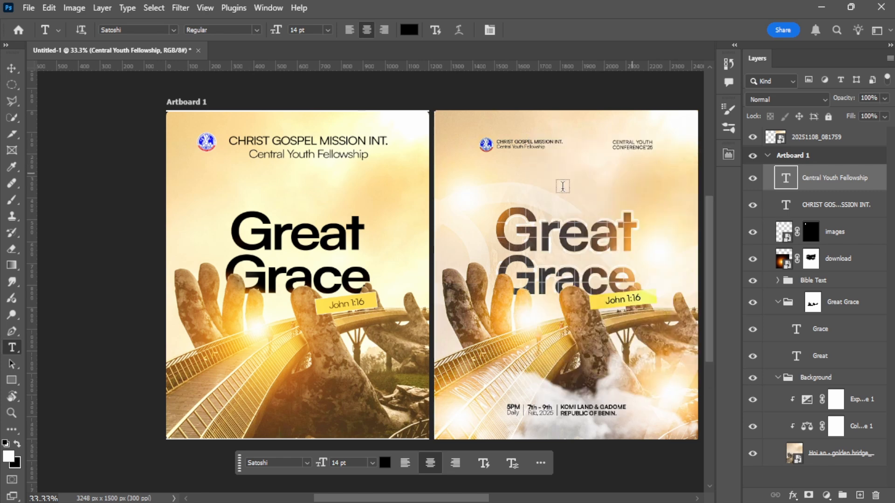
# Step: Shift the "Central Youth Fellowship" line left and slightly down so it starts near the church name's left edge
pyautogui.press('v')
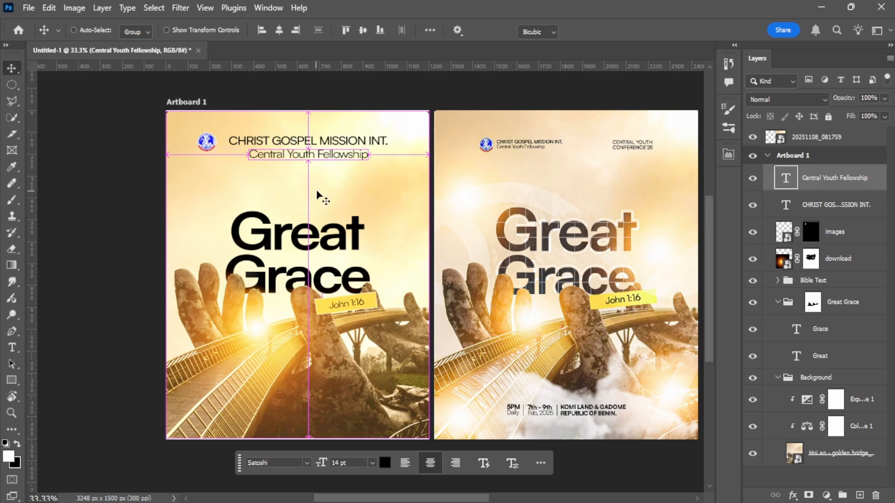
pyautogui.hotkey('ctrl', 't')
pyautogui.moveTo(368, 149)
pyautogui.mouseDown()
pyautogui.moveTo(361, 142)
pyautogui.moveTo(369, 152)
pyautogui.mouseUp()
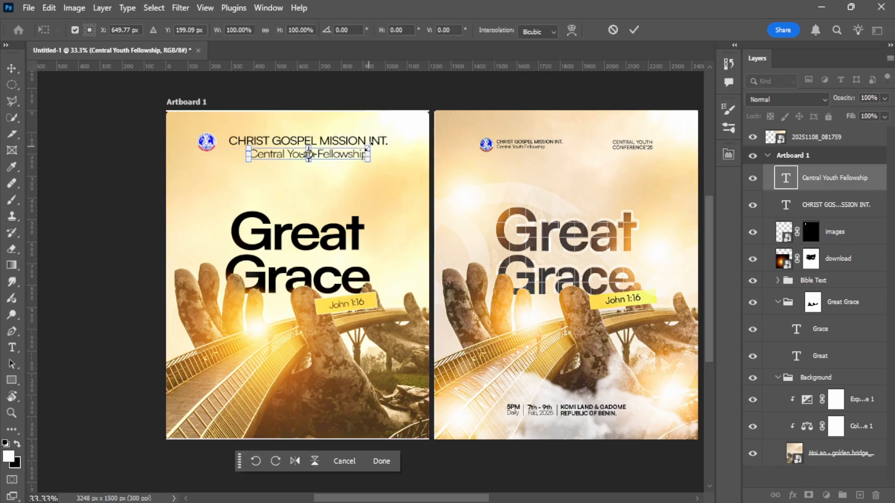
pyautogui.moveTo(366, 147); pyautogui.dragTo(334, 161)
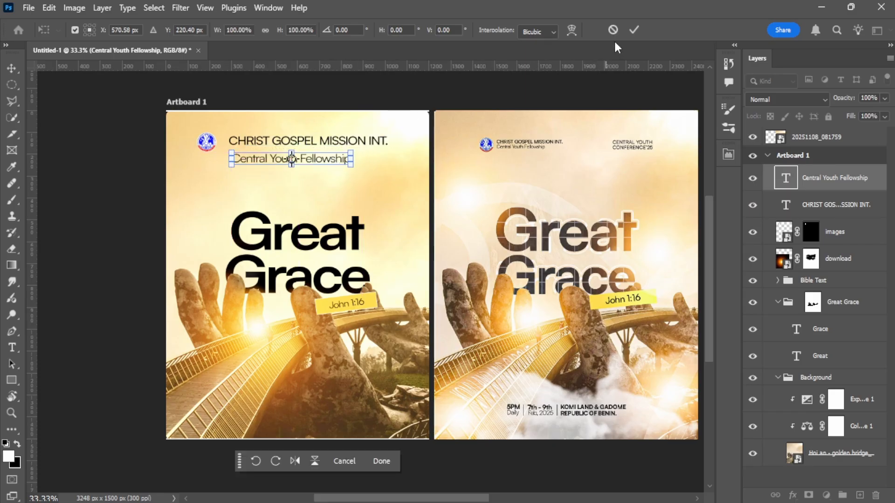
pyautogui.click(632, 30)
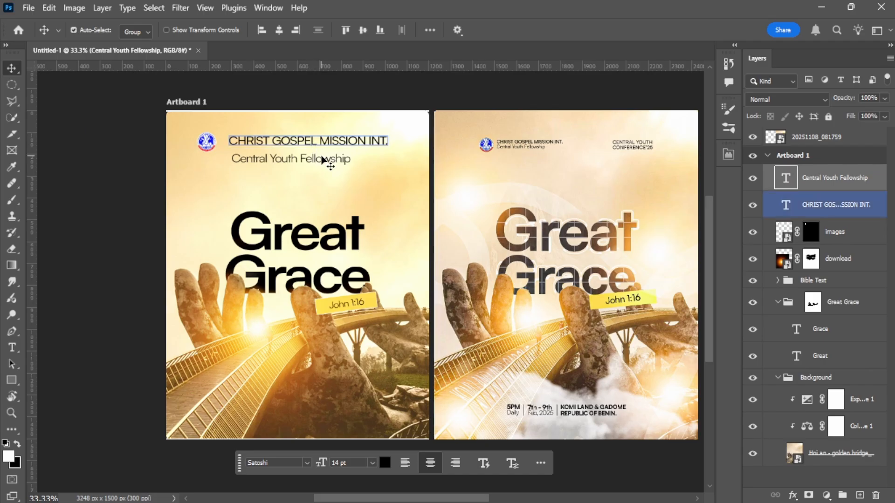
# Step: Align the left edges of the two header text lines and move "Central Youth Fellowship" up closer to the church name
pyautogui.keyDown('shift'); pyautogui.click(344, 144); pyautogui.keyUp('shift')
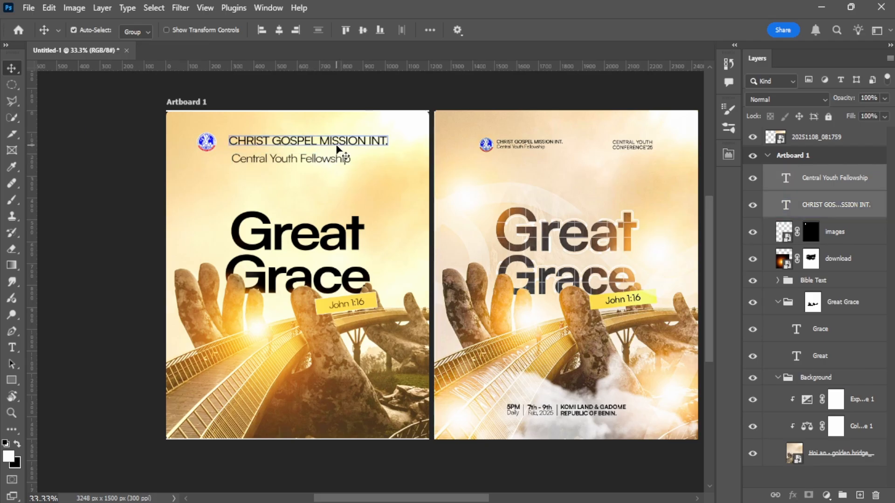
pyautogui.click(260, 31)
pyautogui.hotkey('ctrl', '+')
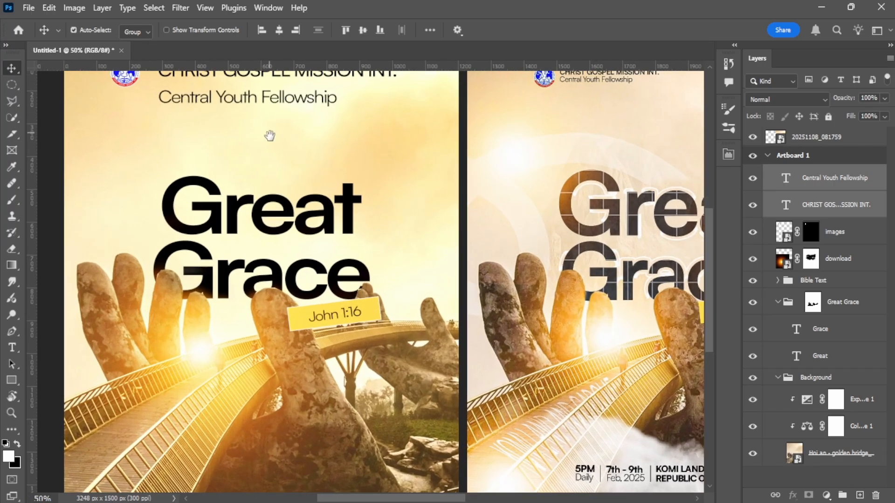
pyautogui.hotkey('ctrl', '+')
pyautogui.moveTo(350, 196); pyautogui.dragTo(352, 251)
pyautogui.click(363, 117)
pyautogui.click(349, 254)
pyautogui.moveTo(460, 252); pyautogui.dragTo(340, 281)
pyautogui.moveTo(318, 252); pyautogui.dragTo(318, 245)
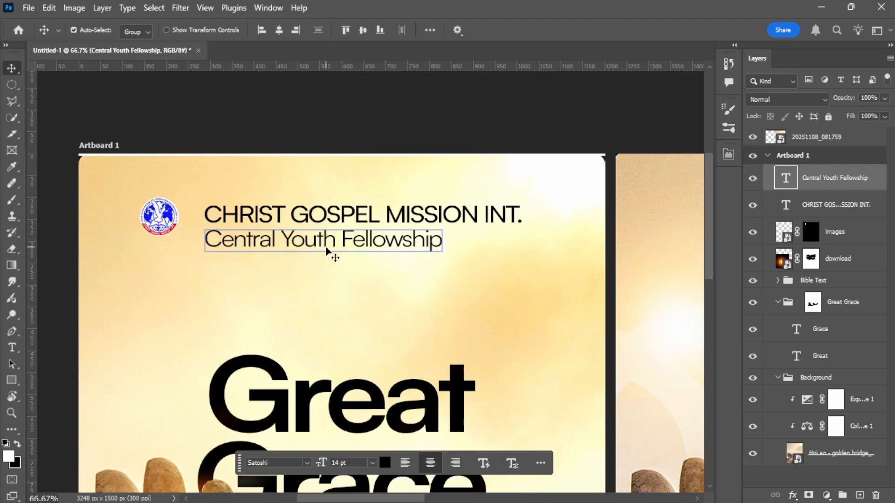
# Step: Scale both header text lines together to about 55%, keeping their upper-left corner beside the logo
pyautogui.keyDown('shift'); pyautogui.click(816, 204); pyautogui.keyUp('shift')
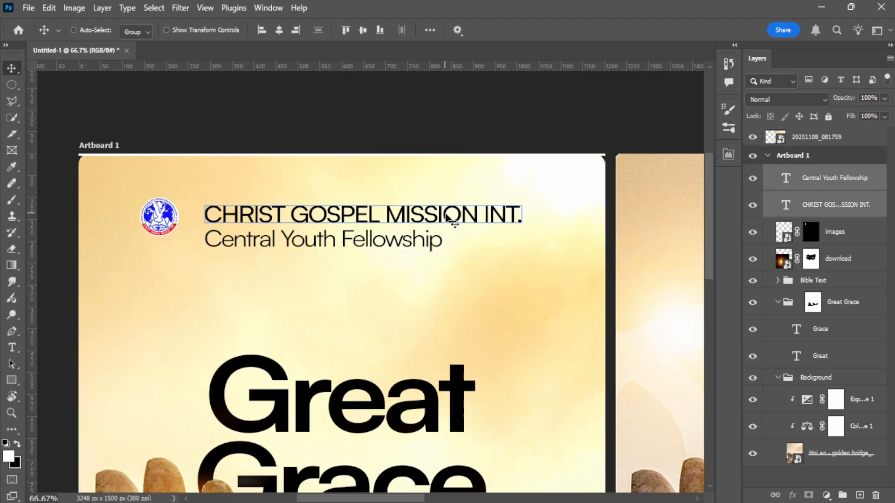
pyautogui.hotkey('ctrl', 't')
pyautogui.moveTo(521, 252); pyautogui.dragTo(379, 225)
pyautogui.click(633, 30)
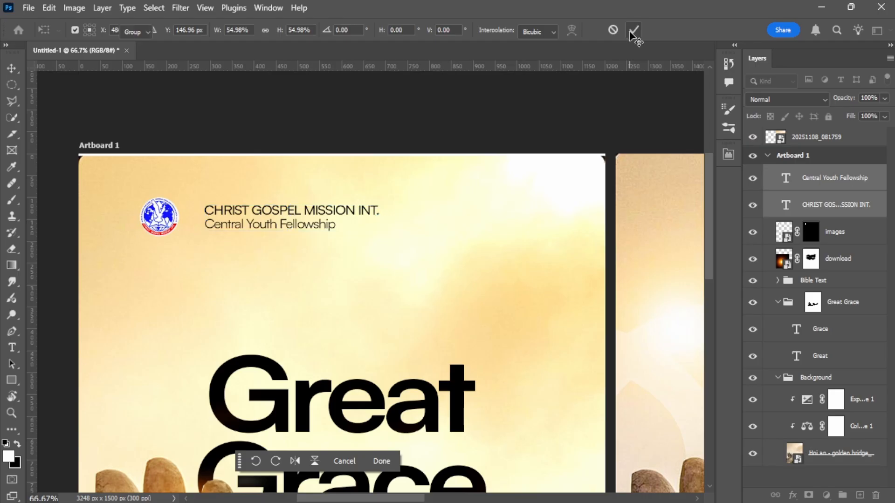
# Step: Group the two header text lines and move the group left, closer to the logo
pyautogui.hotkey('ctrl', 'g')
pyautogui.click(837, 196)
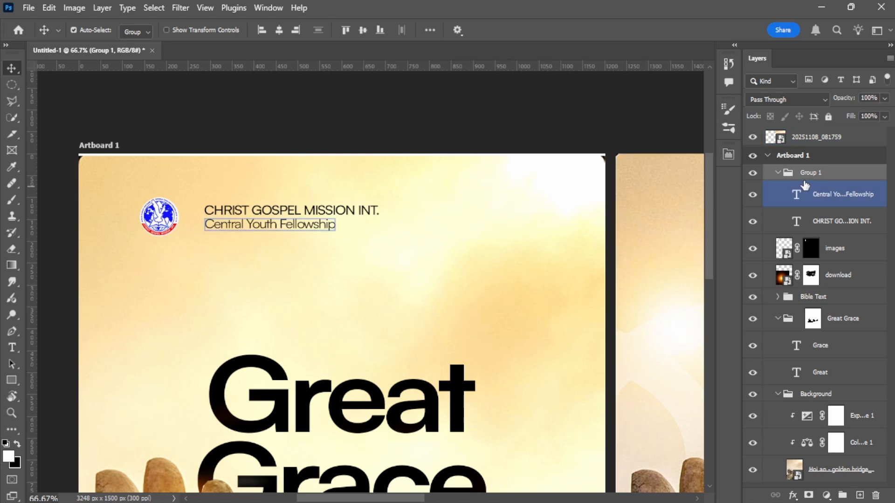
pyautogui.moveTo(264, 221); pyautogui.dragTo(252, 223)
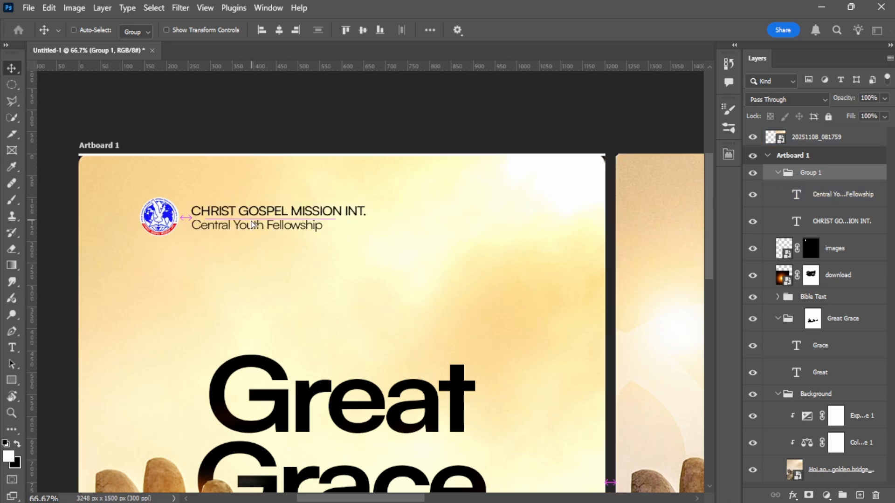
pyautogui.scroll(-3, 239, 185)
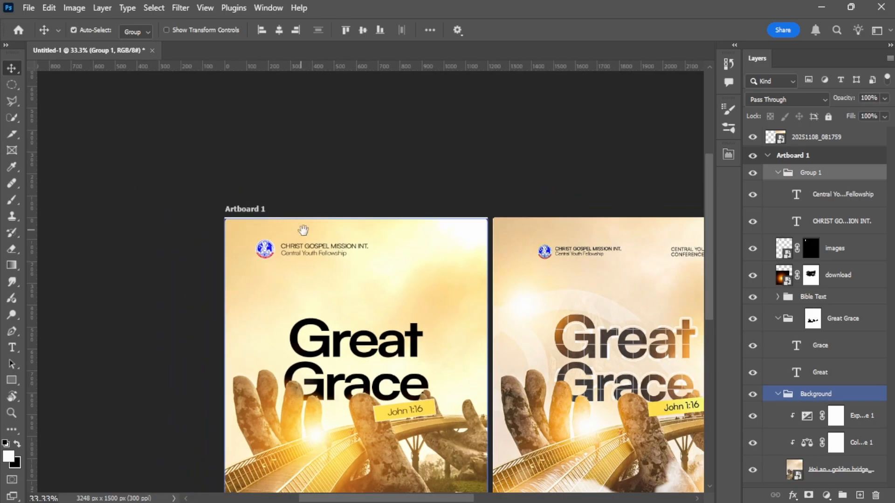
pyautogui.scroll(-1, 368, 195)
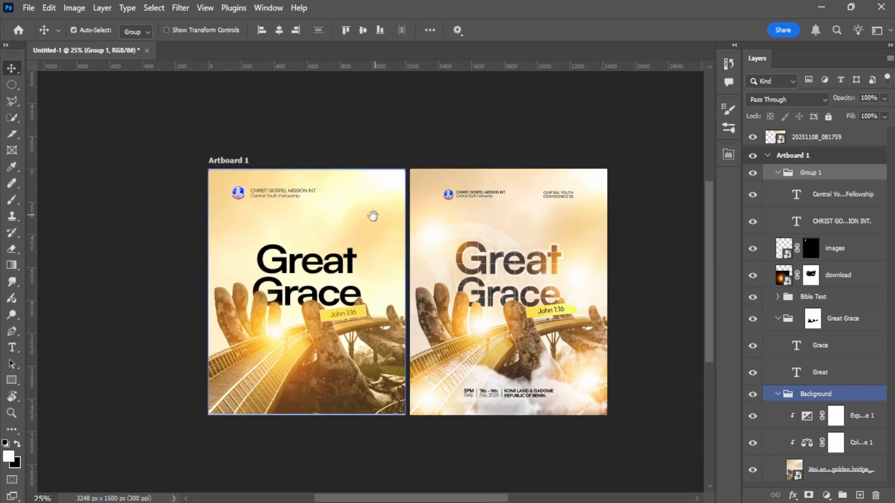
pyautogui.moveTo(365, 211); pyautogui.dragTo(340, 194)
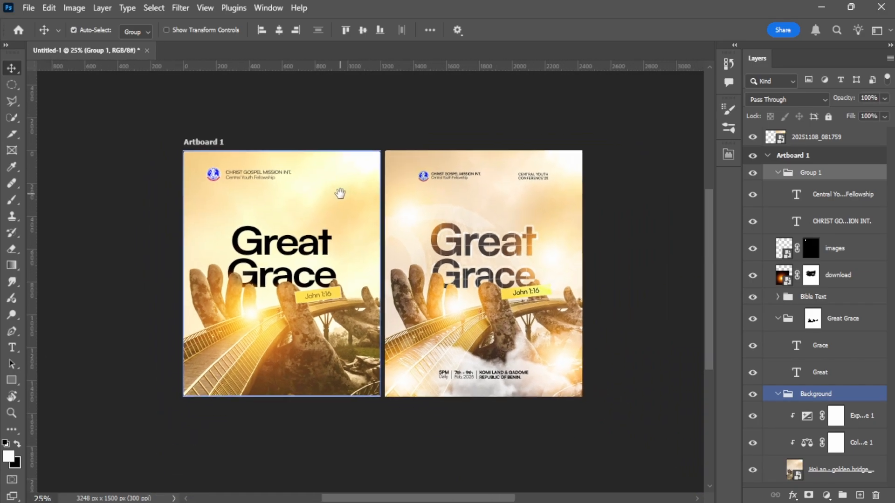
# Step: Group the logo layer with the header text group and rename the new group "Logo and Church name"
pyautogui.click(777, 173)
pyautogui.click(791, 187)
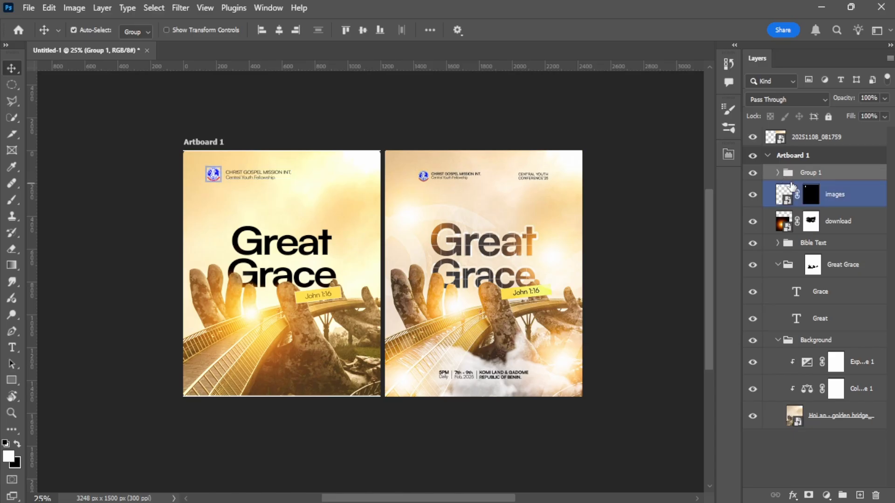
pyautogui.click(754, 199)
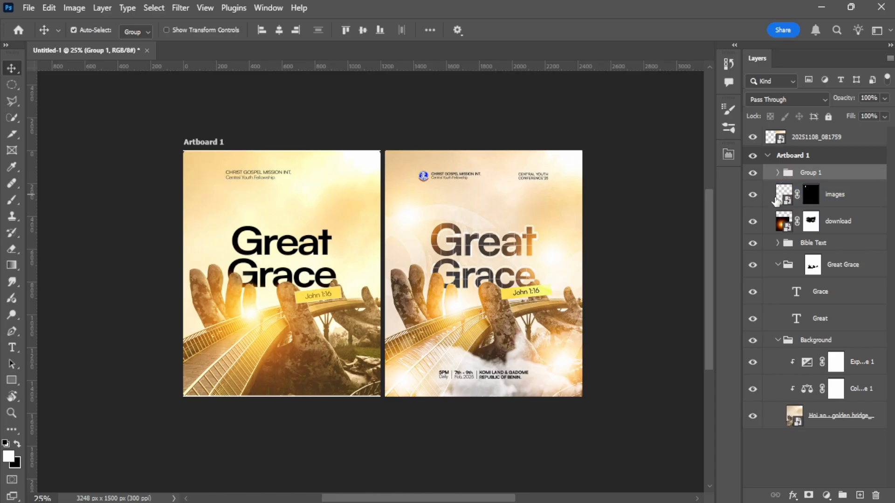
pyautogui.click(830, 205)
pyautogui.moveTo(843, 198); pyautogui.dragTo(834, 178)
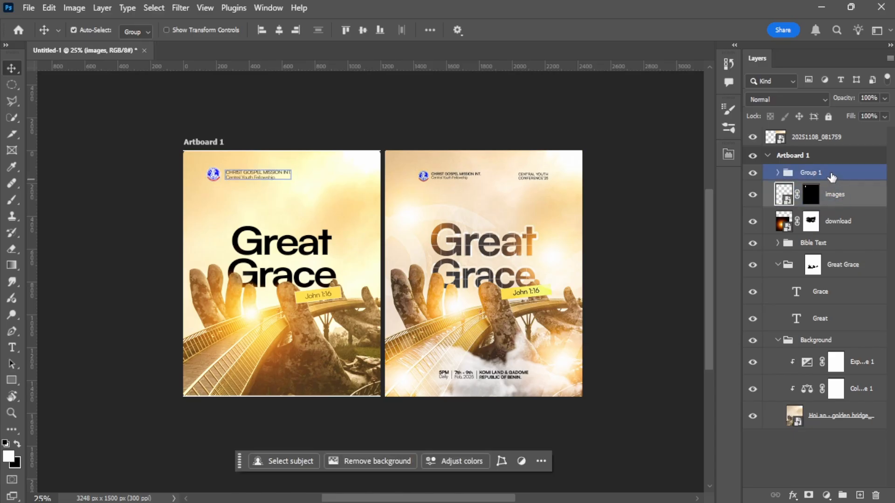
pyautogui.keyDown('shift'); pyautogui.click(828, 177); pyautogui.keyUp('shift')
pyautogui.hotkey('ctrl', 'g')
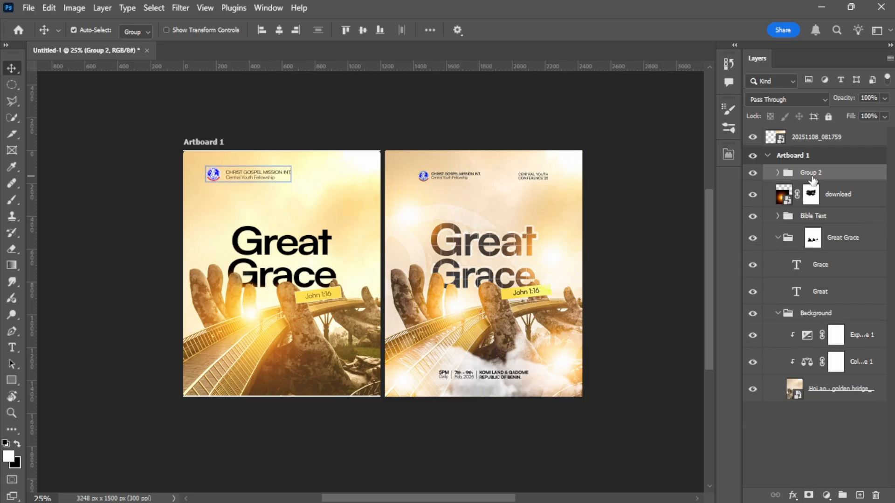
pyautogui.doubleClick(814, 173)
pyautogui.write('Logo and Church name')
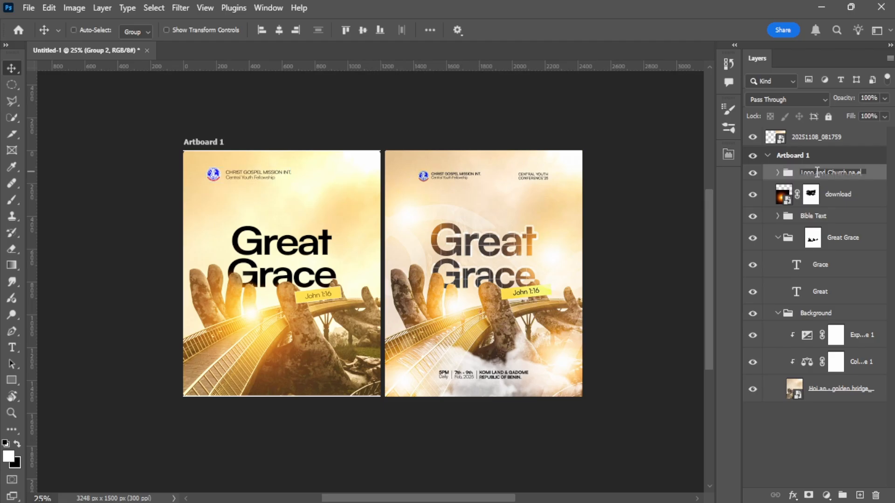
pyautogui.press('ctrl')
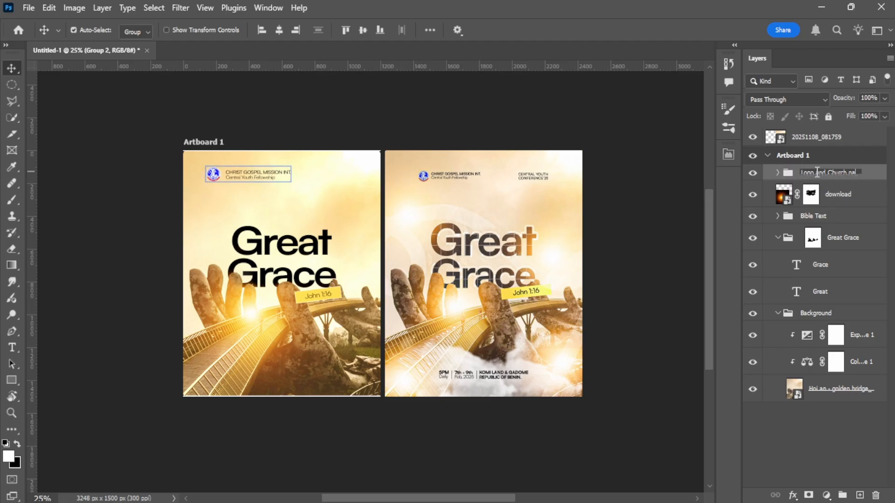
pyautogui.press('Return')
# Step: Scale the "Logo and Church name" group down to about 77% in the poster's upper-left area
pyautogui.hotkey('ctrl', '+')
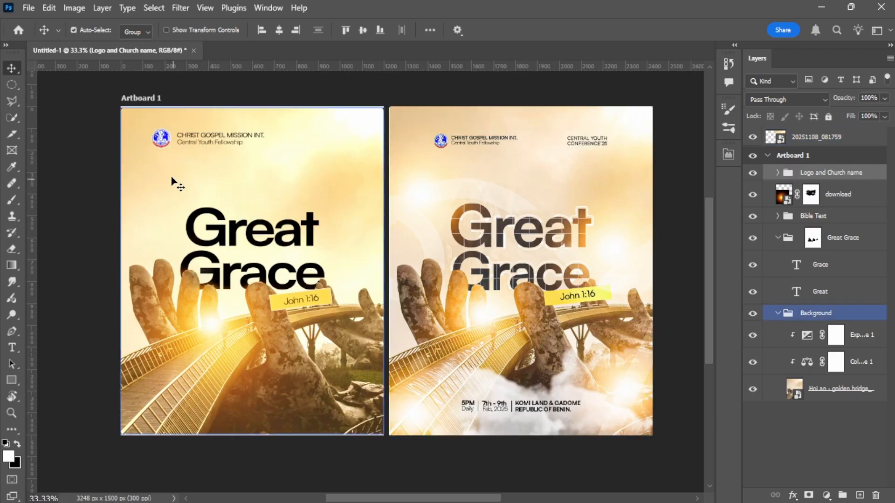
pyautogui.hotkey('ctrl', '+')
pyautogui.moveTo(187, 195); pyautogui.dragTo(284, 268)
pyautogui.hotkey('ctrl', '-')
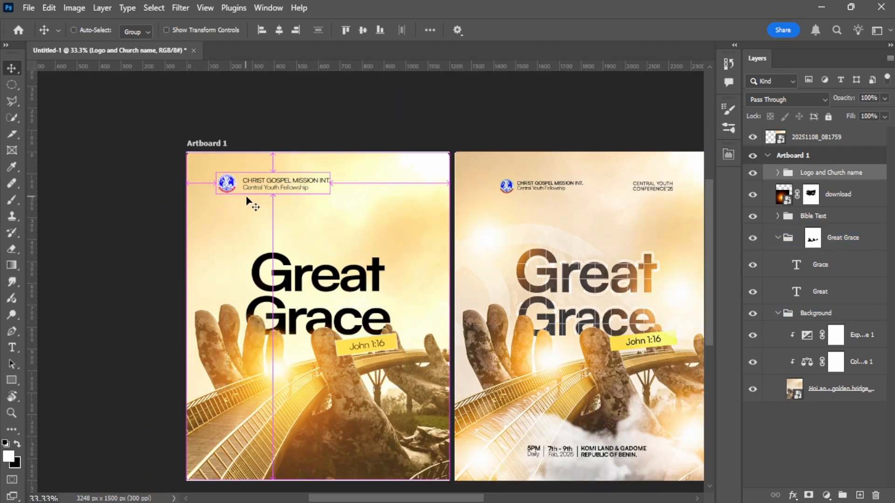
pyautogui.hotkey('ctrl', 't')
pyautogui.moveTo(329, 170); pyautogui.dragTo(284, 192)
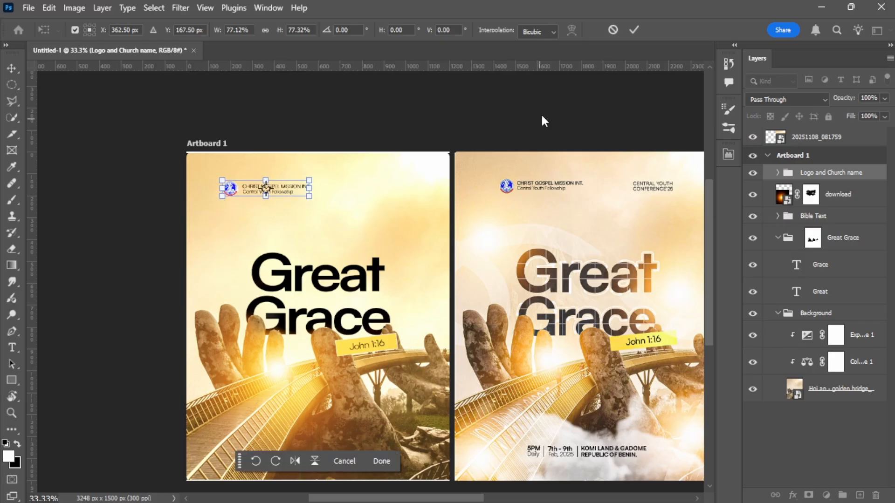
pyautogui.click(633, 31)
# Step: Duplicate the "CHRIST GOSPEL MISSION INT." text layer and place the copy above the "Logo and Church name" group in the layer stack
pyautogui.click(778, 172)
pyautogui.click(653, 192)
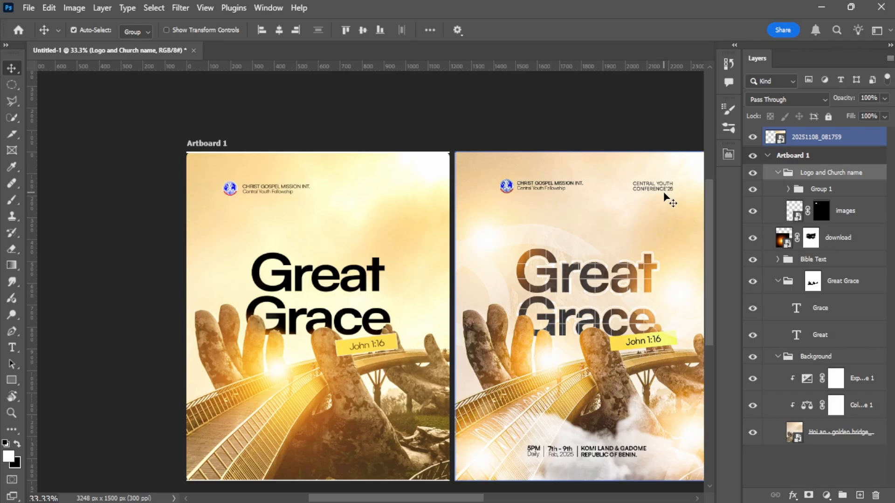
pyautogui.click(632, 177)
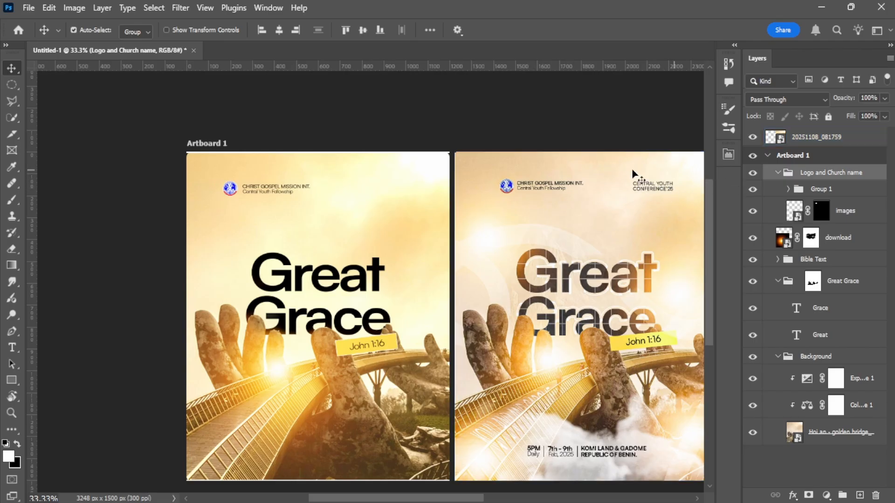
pyautogui.click(282, 190)
pyautogui.click(281, 191)
pyautogui.click(788, 190)
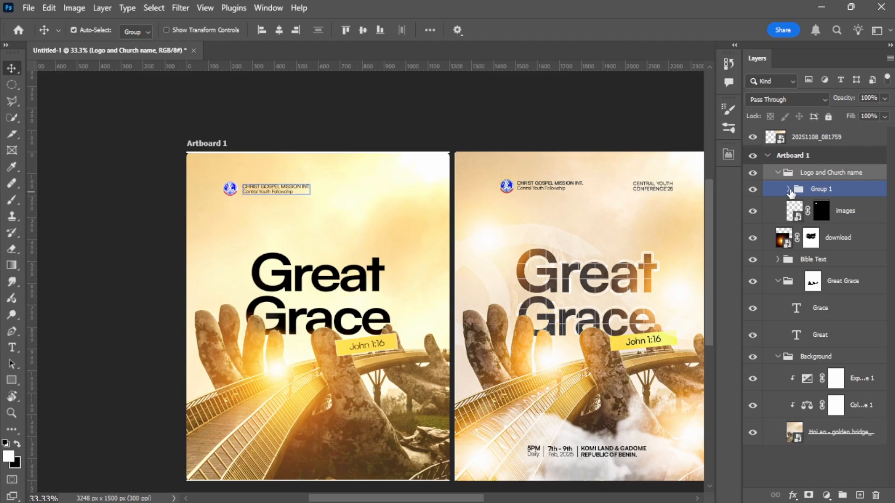
pyautogui.click(789, 189)
pyautogui.click(793, 212)
pyautogui.click(840, 236)
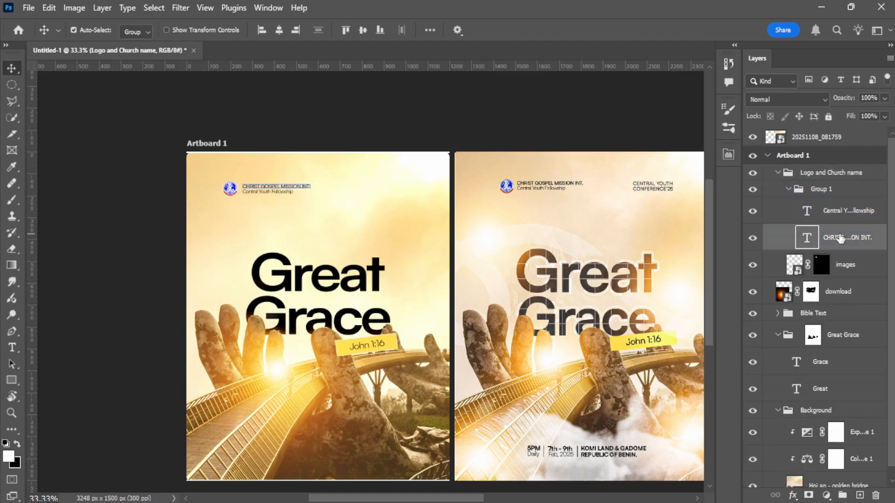
pyautogui.click(810, 229)
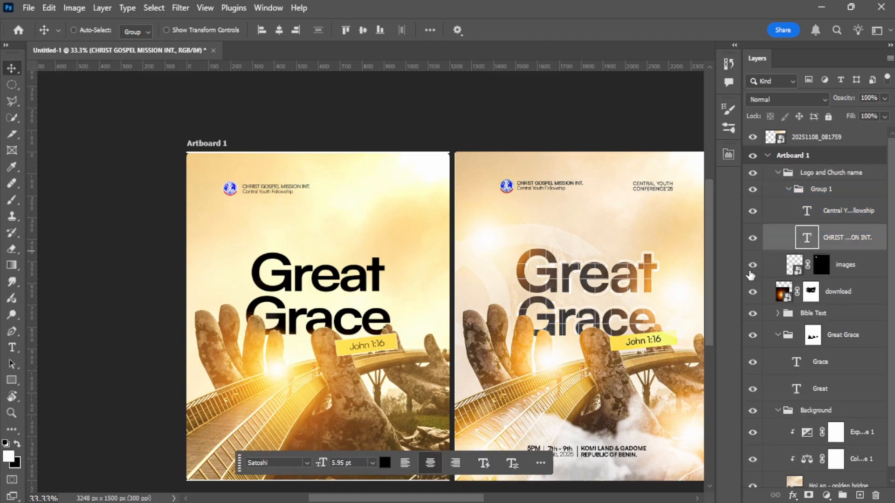
pyautogui.hotkey('ctrl', 'j')
pyautogui.moveTo(834, 234); pyautogui.dragTo(832, 164)
pyautogui.click(778, 200)
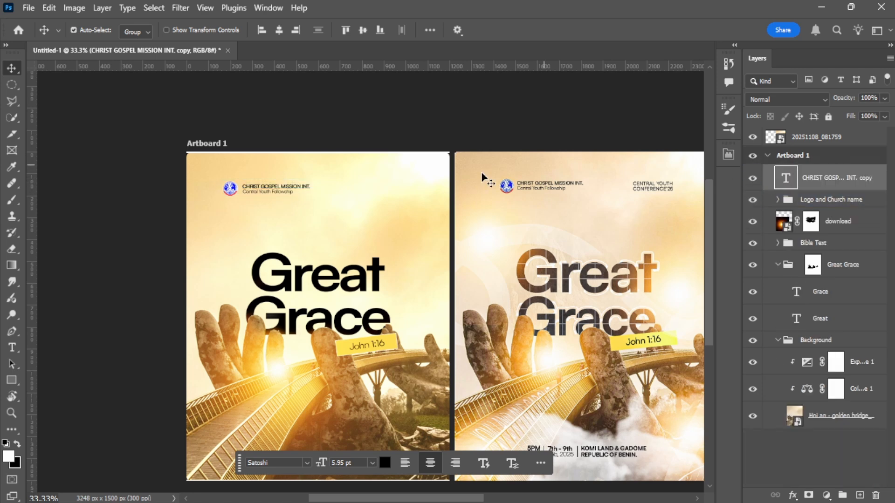
# Step: Move the copied text to the poster's upper-right area and change it to "CENTRAL YOUTH CONFERENCE '25" on two lines
pyautogui.moveTo(288, 192); pyautogui.dragTo(394, 193)
pyautogui.doubleClick(382, 195)
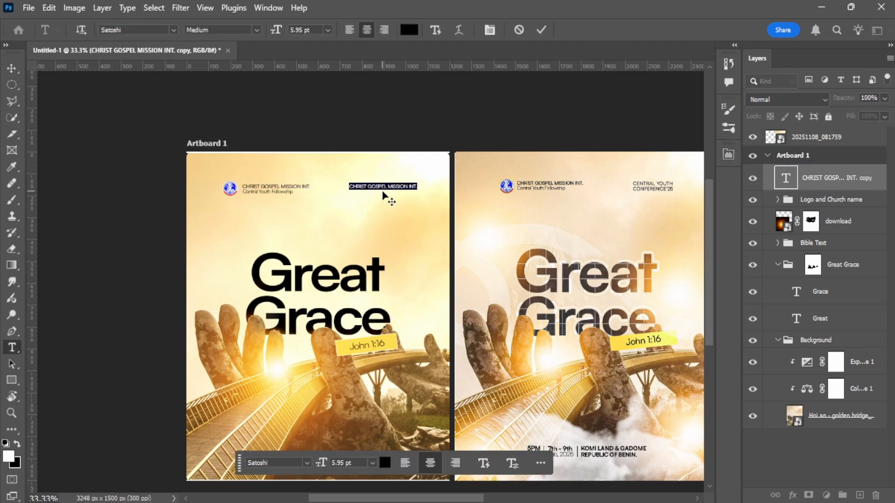
pyautogui.write("CENTRAL YOUTH CONFERENCE '2")
pyautogui.write('5')
pyautogui.hotkey('ctrl', 'Return')
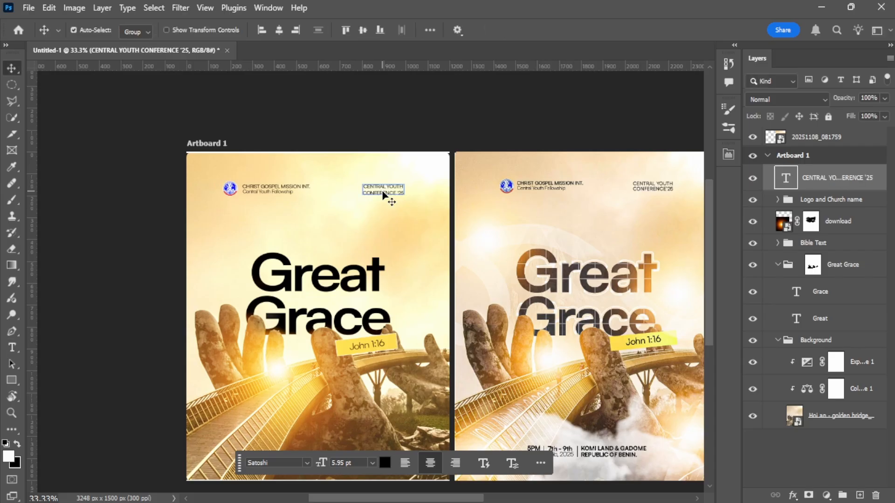
# Step: Move the "CENTRAL YOUTH CONFERENCE '25" text slightly lower and to the right on the poster
pyautogui.moveTo(355, 211)
pyautogui.mouseDown()
pyautogui.moveTo(318, 203)
pyautogui.moveTo(334, 186)
pyautogui.moveTo(358, 194)
pyautogui.moveTo(354, 203)
pyautogui.mouseUp()
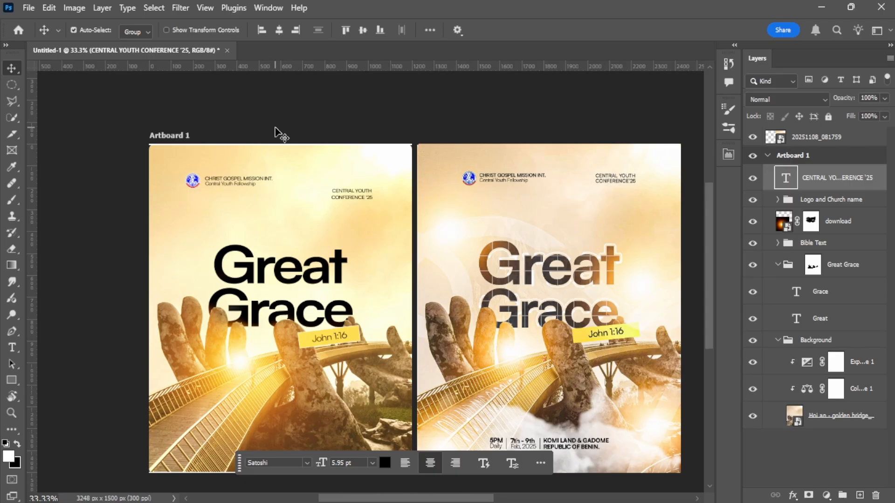
pyautogui.click(302, 273)
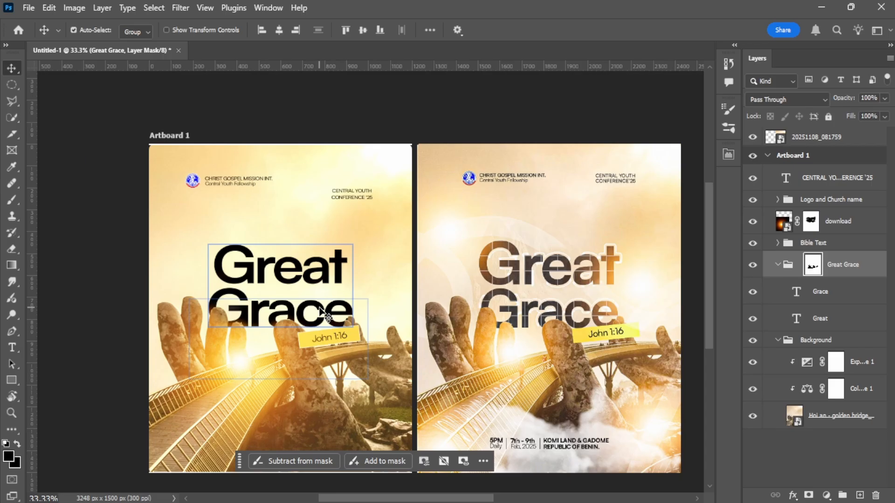
pyautogui.click(241, 185)
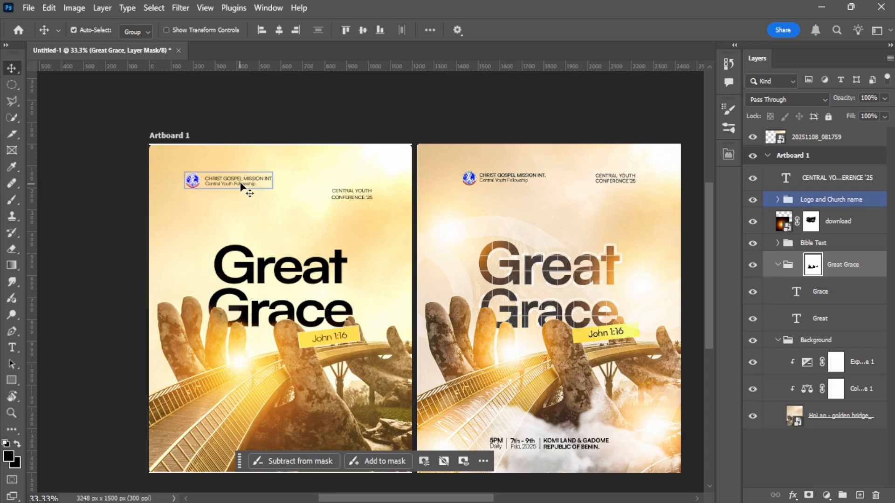
pyautogui.click(344, 193)
pyautogui.click(367, 73)
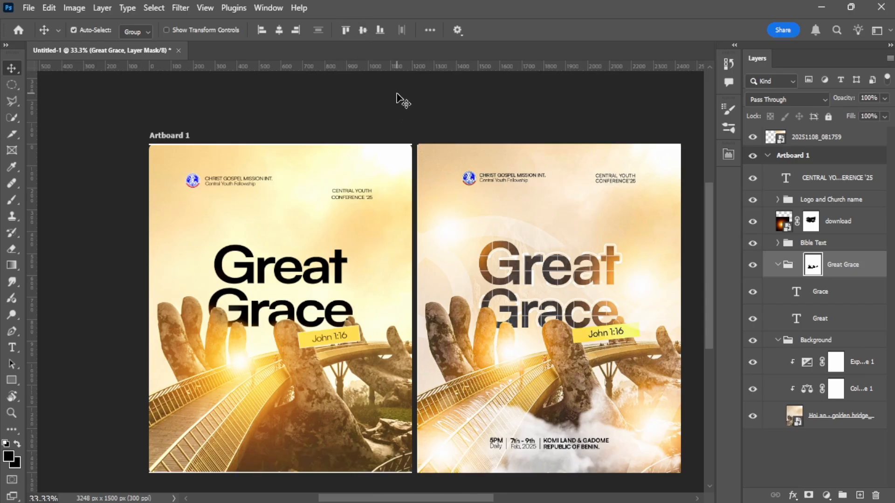
pyautogui.moveTo(231, 180); pyautogui.dragTo(250, 160)
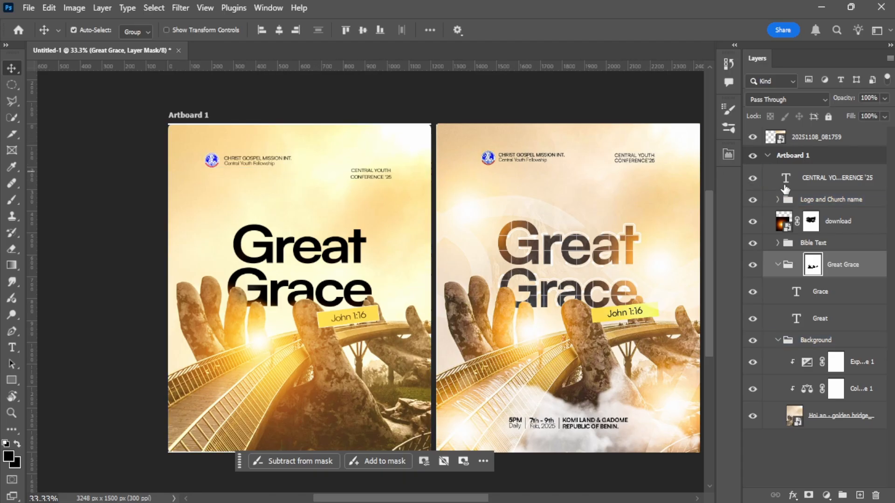
# Step: Align the "Logo and Church name" group and the conference title text by their vertical centers and shift both slightly up
pyautogui.click(837, 202)
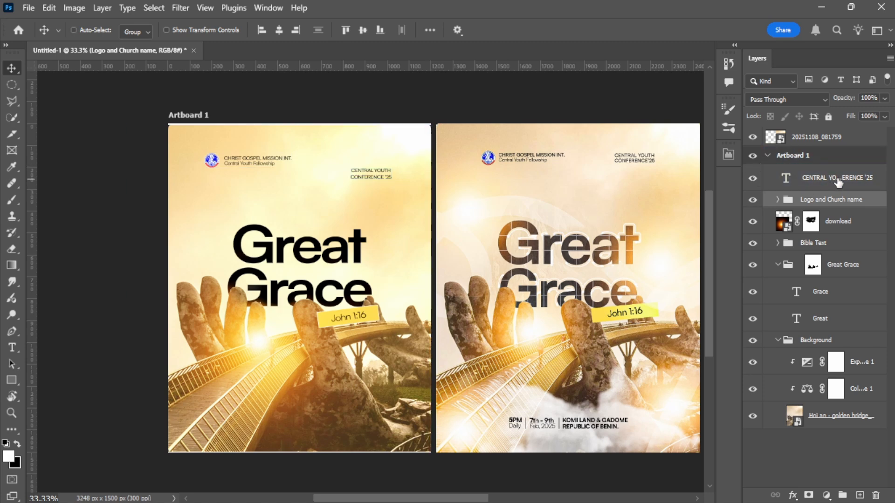
pyautogui.keyDown('ctrl'); pyautogui.click(839, 181); pyautogui.keyUp('ctrl')
pyautogui.keyDown('ctrl'); pyautogui.click(819, 138); pyautogui.keyUp('ctrl')
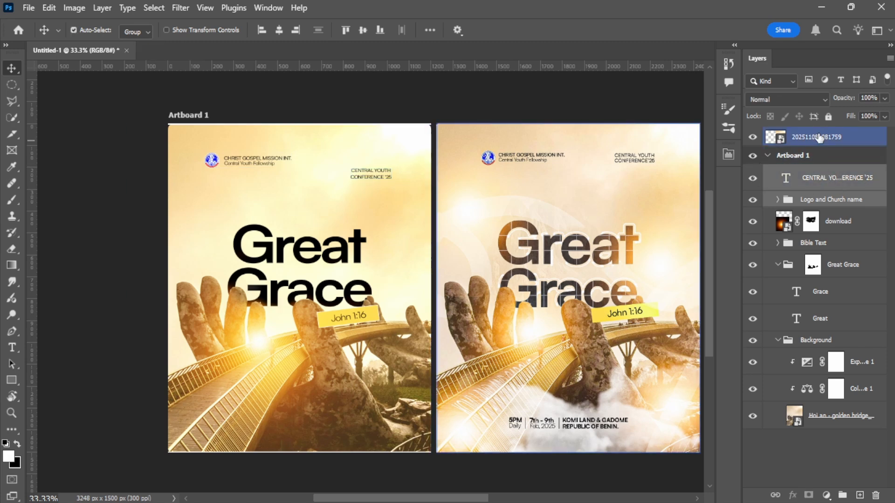
pyautogui.click(363, 30)
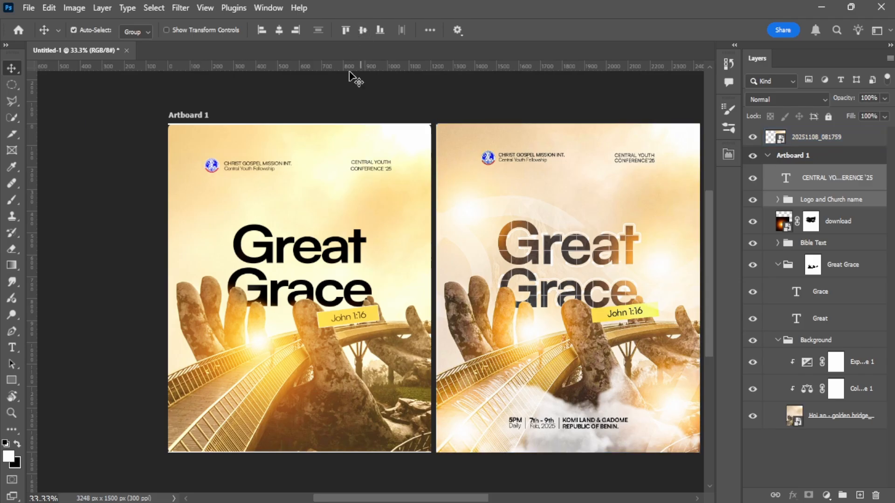
pyautogui.moveTo(361, 166); pyautogui.dragTo(366, 163)
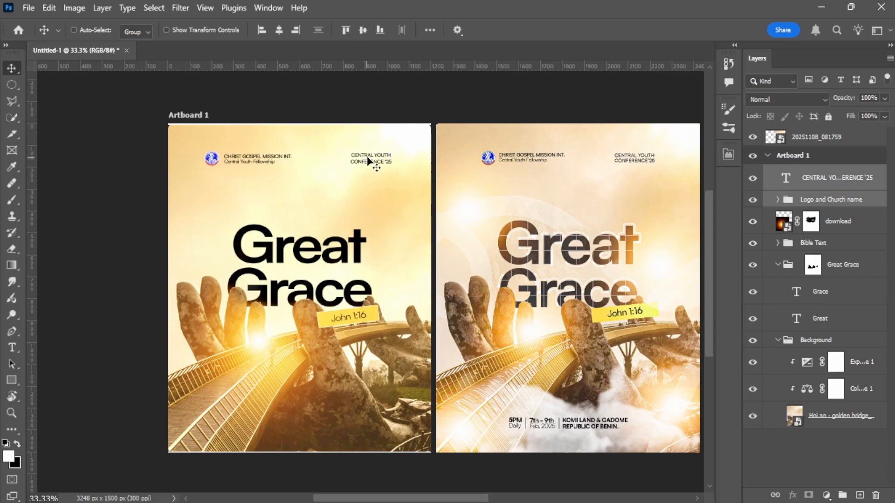
pyautogui.keyDown('ctrl'); pyautogui.click(383, 99); pyautogui.keyUp('ctrl')
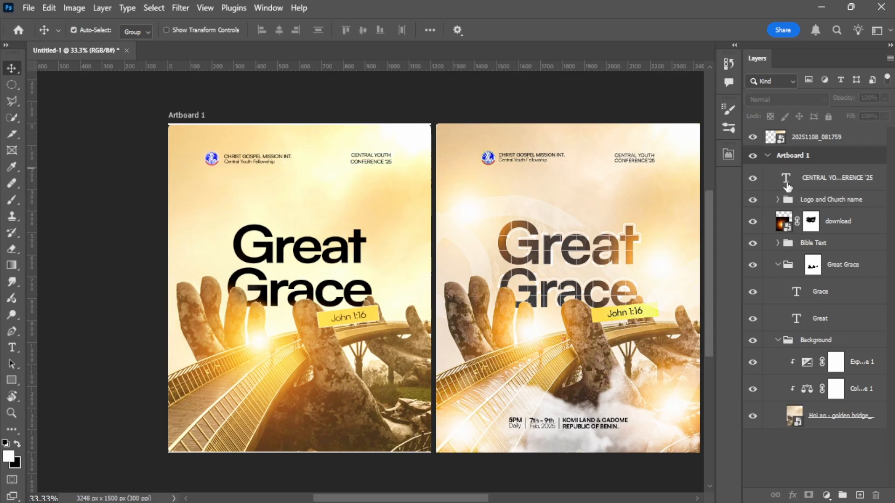
# Step: Group the conference title text with the "Logo and Church name" group and name the new group "Header"
pyautogui.click(819, 180)
pyautogui.keyDown('shift'); pyautogui.click(819, 204); pyautogui.keyUp('shift')
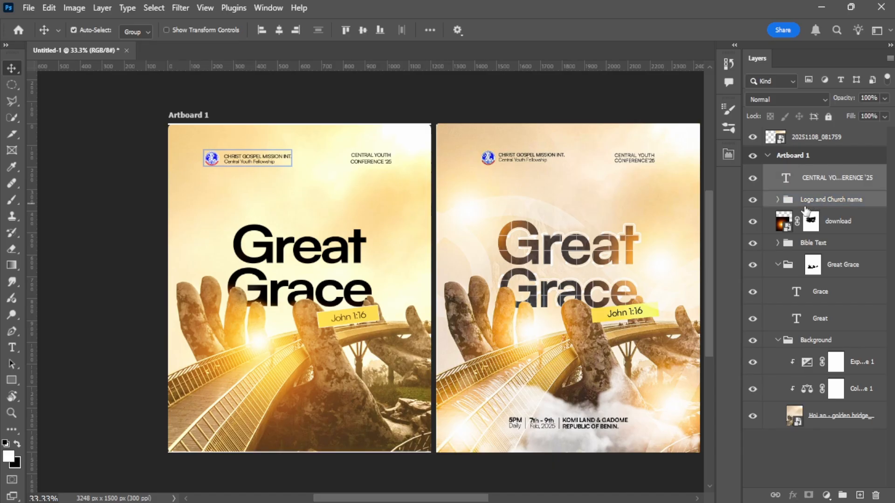
pyautogui.hotkey('ctrl', 'g')
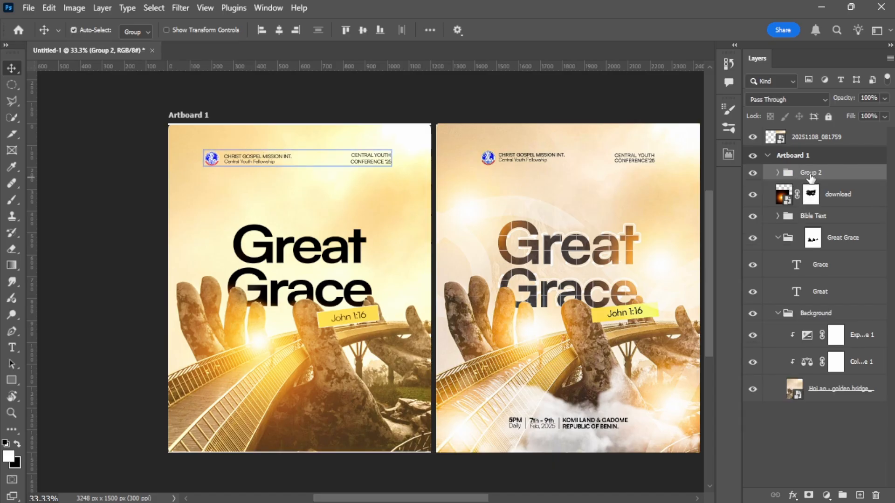
pyautogui.doubleClick(811, 173)
pyautogui.click(864, 175)
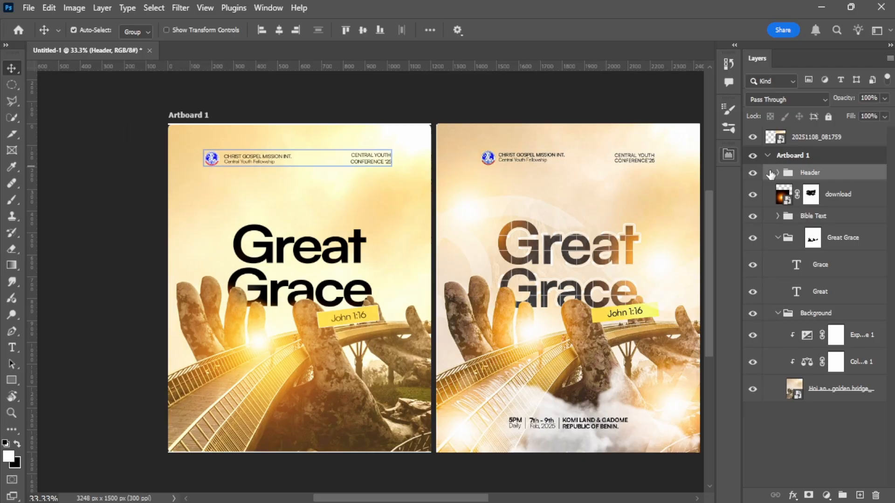
# Step: Examine how the text layers, logo and subgroups are nested inside the "Header" group
pyautogui.click(776, 173)
pyautogui.click(829, 200)
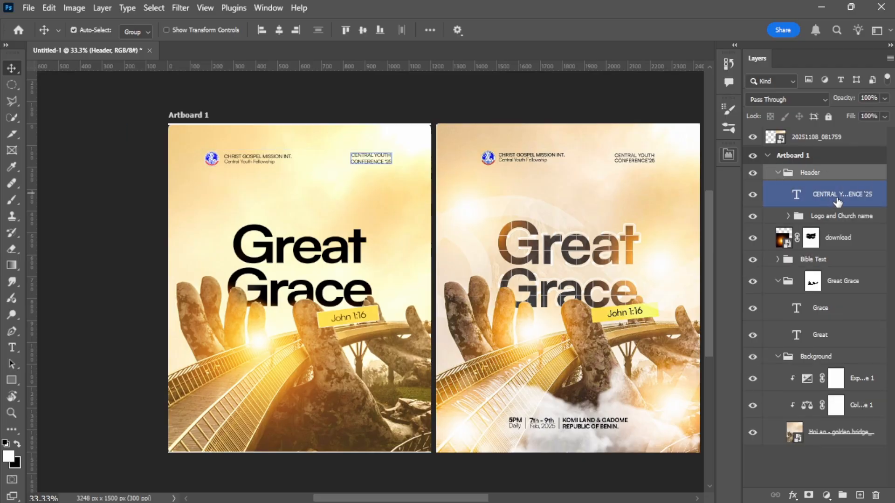
pyautogui.hotkey('ctrl', '+')
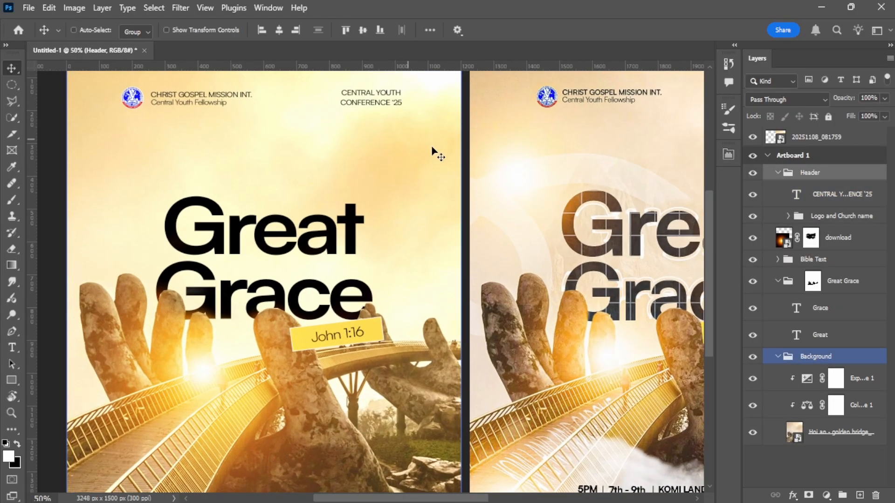
pyautogui.click(828, 218)
pyautogui.hotkey('ctrl', '-')
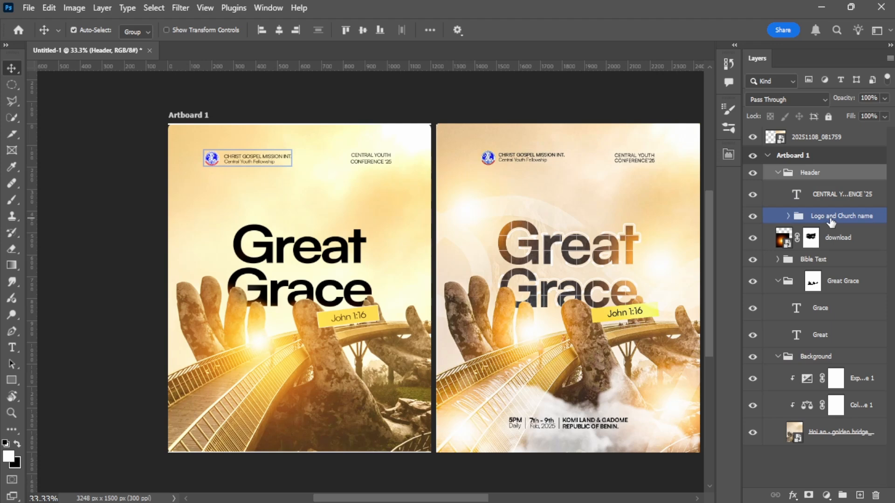
pyautogui.click(788, 216)
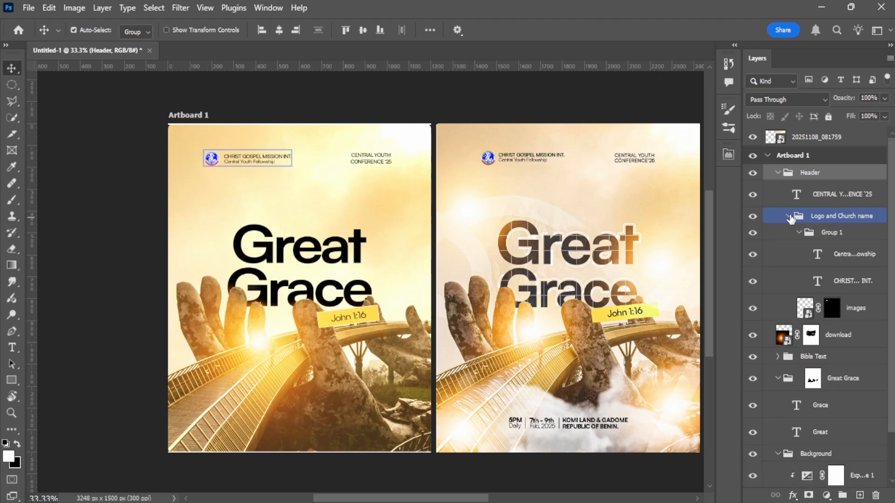
pyautogui.click(805, 233)
pyautogui.click(799, 232)
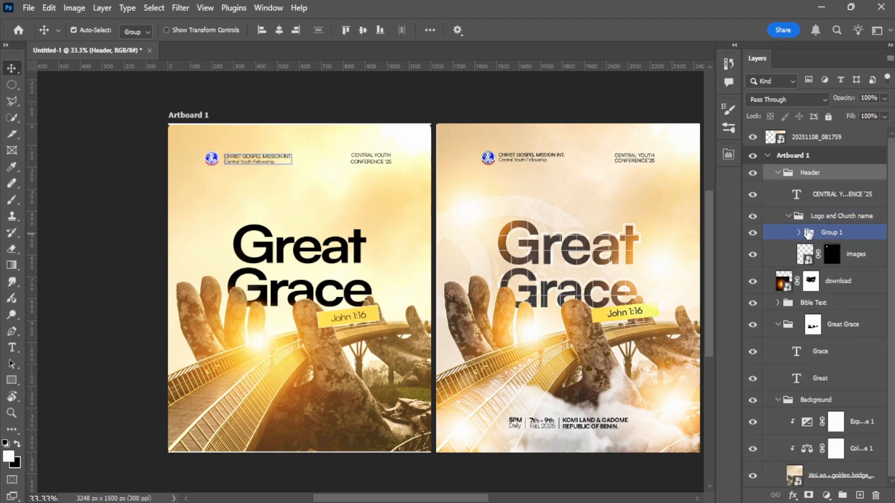
pyautogui.click(852, 257)
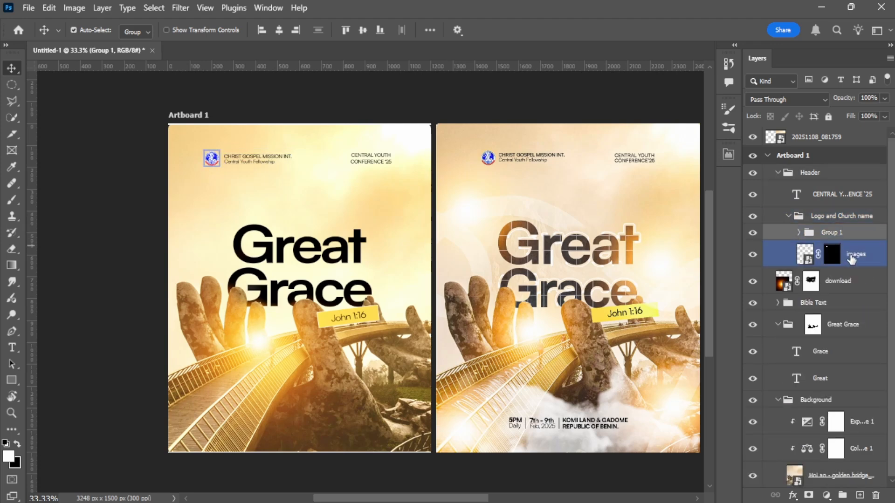
pyautogui.click(810, 172)
pyautogui.click(778, 172)
pyautogui.click(765, 158)
pyautogui.click(793, 173)
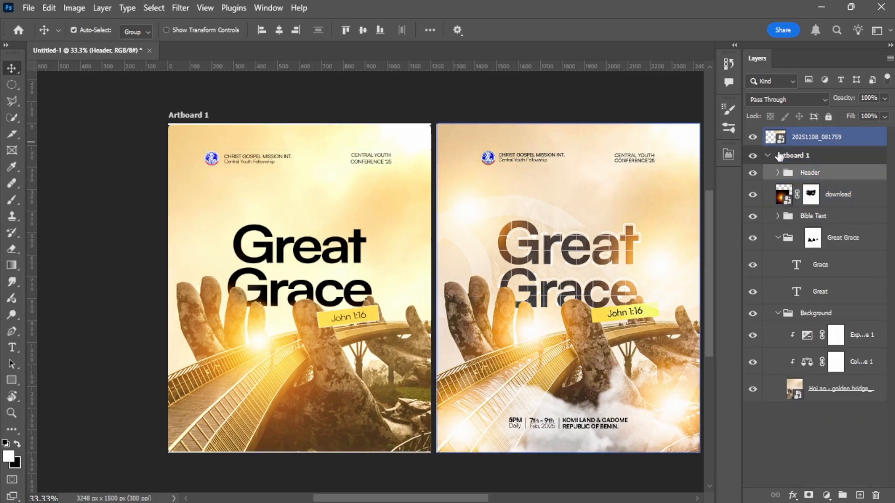
pyautogui.click(777, 172)
pyautogui.click(800, 233)
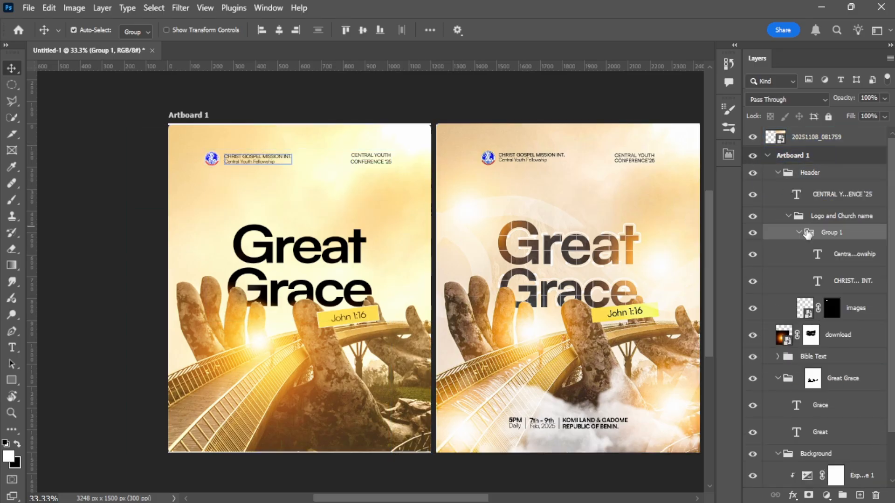
pyautogui.click(777, 173)
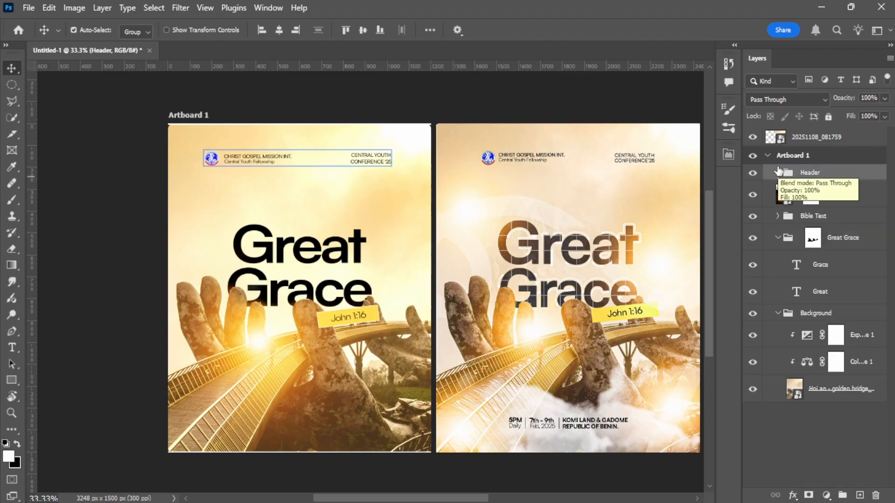
pyautogui.click(767, 156)
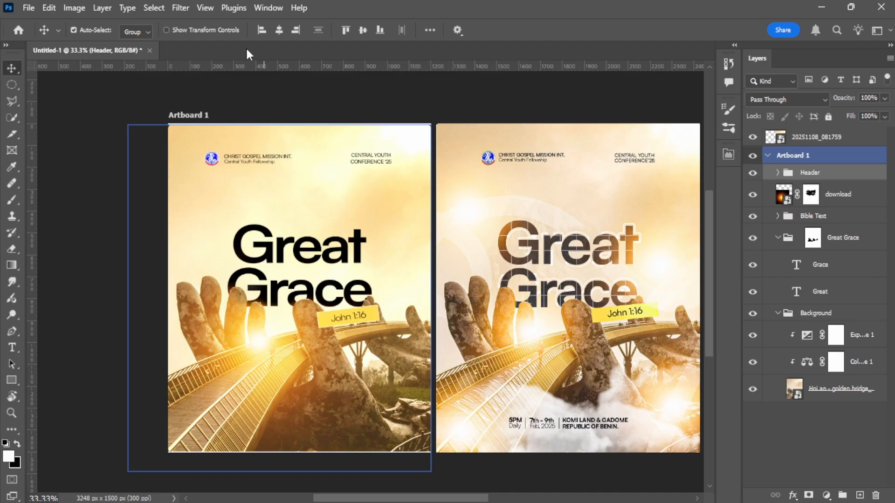
# Step: Center the "Header" group horizontally on the poster artboard
pyautogui.click(279, 30)
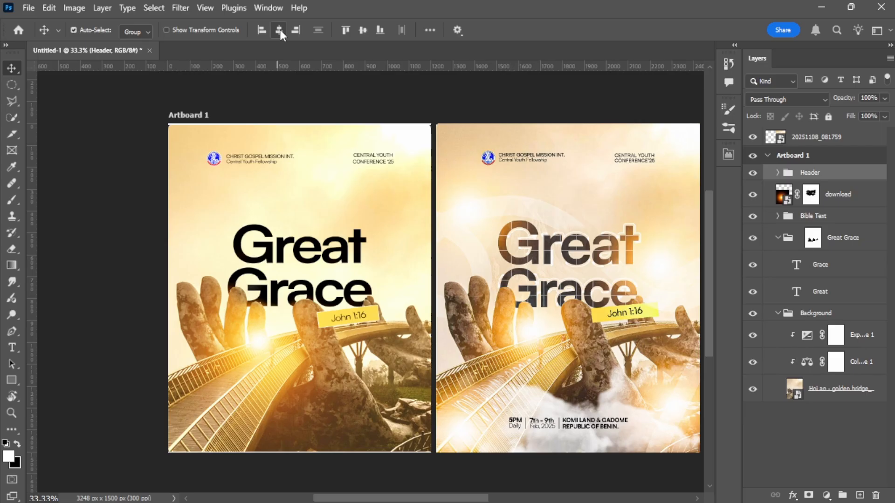
pyautogui.hotkey('ctrl', '+')
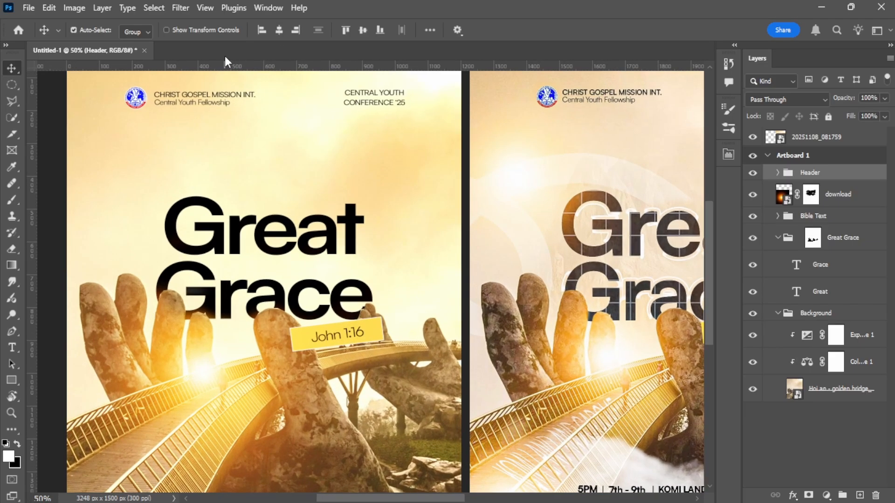
pyautogui.moveTo(292, 142); pyautogui.dragTo(302, 218)
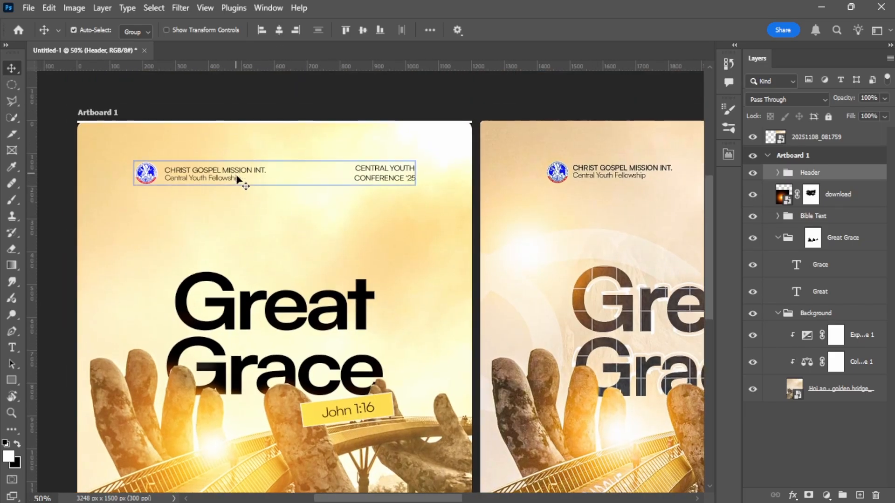
pyautogui.moveTo(243, 177); pyautogui.dragTo(240, 176)
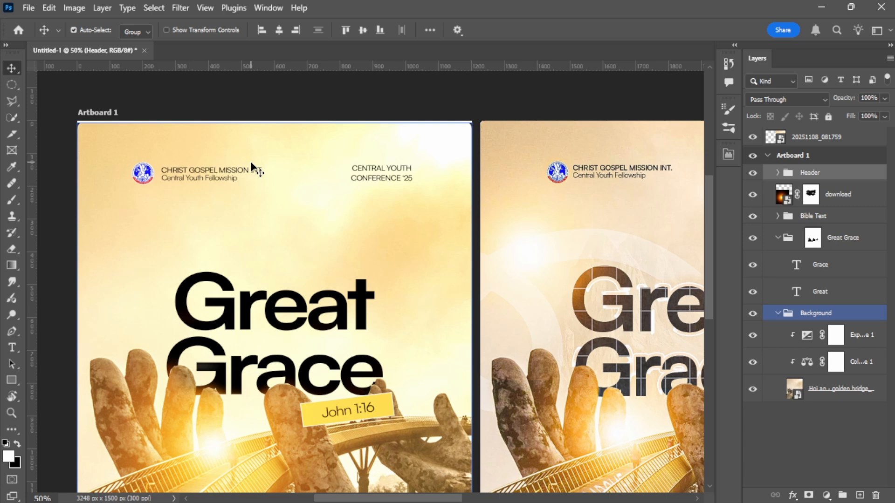
pyautogui.click(279, 30)
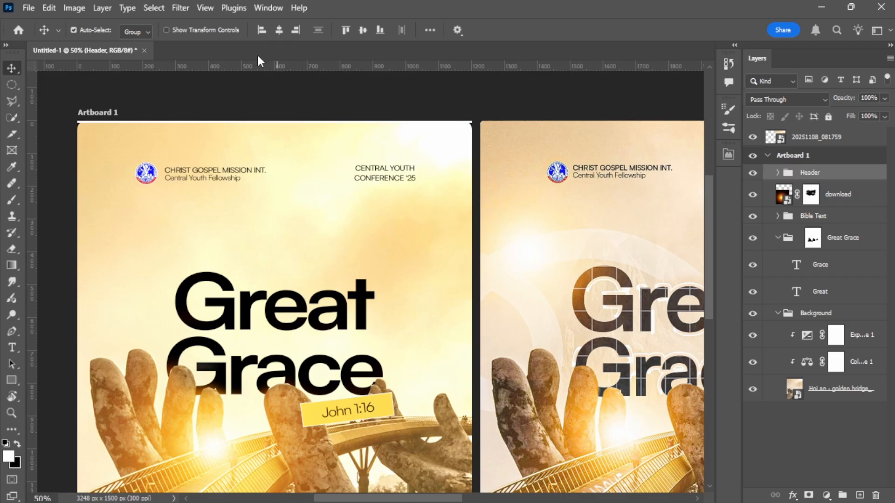
# Step: Examine the time, date and venue line with its vertical dividers at the bottom of the reference poster
pyautogui.hotkey('ctrl', '-')
pyautogui.moveTo(320, 249); pyautogui.dragTo(267, 134)
pyautogui.hotkey('ctrl', '+')
pyautogui.hotkey('ctrl', '+')
pyautogui.moveTo(571, 262); pyautogui.dragTo(342, 176)
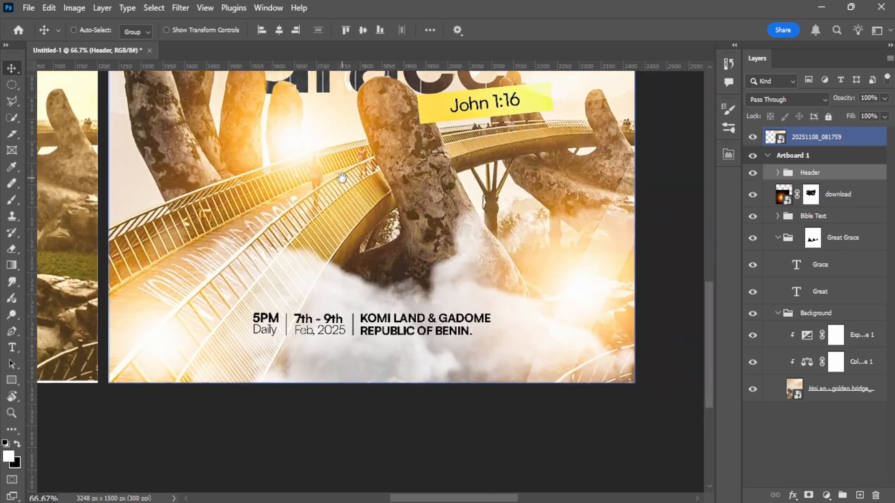
pyautogui.hotkey('ctrl', '+')
pyautogui.hotkey('ctrl', '+')
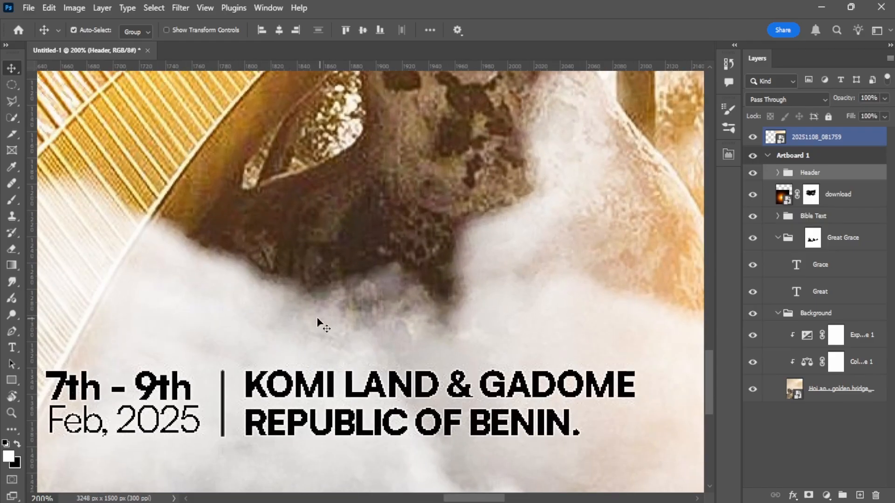
pyautogui.hotkey('ctrl', '-')
pyautogui.moveTo(334, 288); pyautogui.dragTo(382, 283)
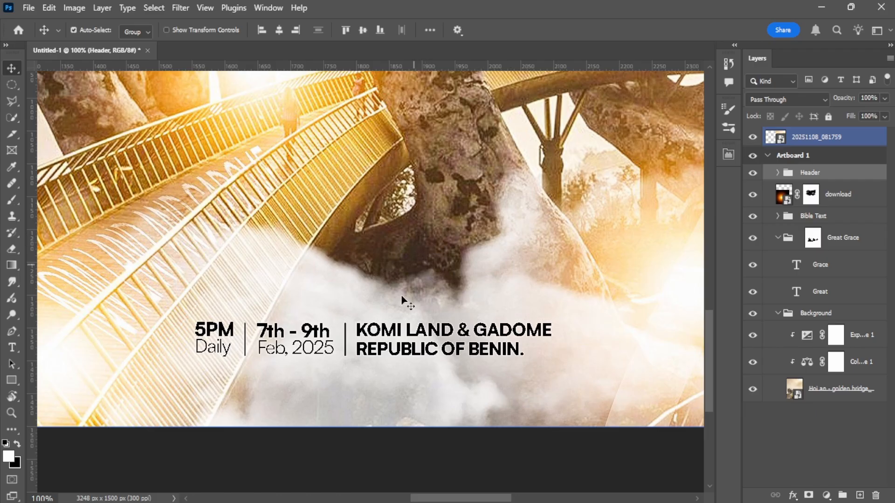
pyautogui.scroll(3, 349, 373)
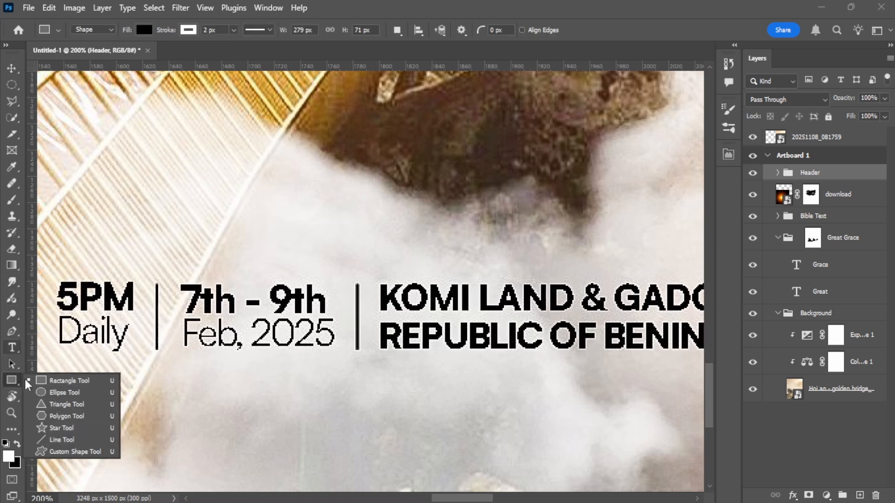
# Step: Draw a black rectangle about 36 by 88 px above the reference poster's first footer divider and shift it slightly right
pyautogui.click(66, 381)
pyautogui.moveTo(155, 165)
pyautogui.mouseDown()
pyautogui.moveTo(201, 260)
pyautogui.moveTo(201, 280)
pyautogui.mouseUp()
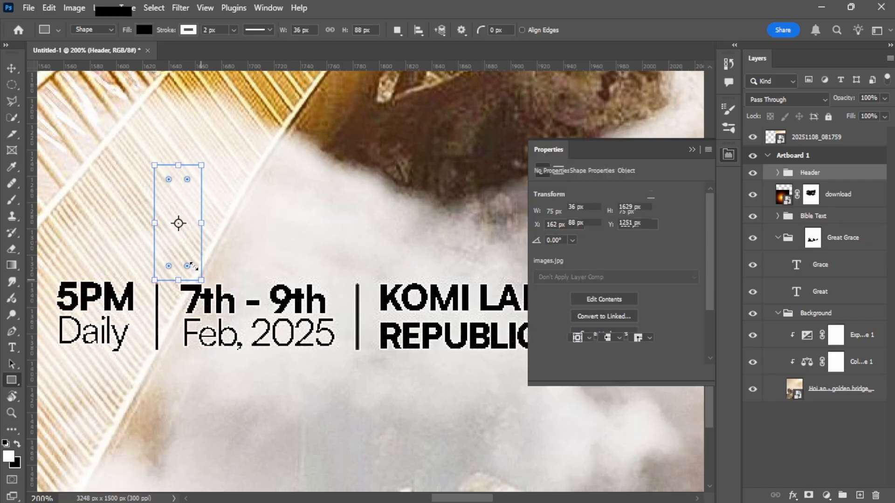
pyautogui.moveTo(201, 223); pyautogui.dragTo(158, 223)
pyautogui.click(12, 70)
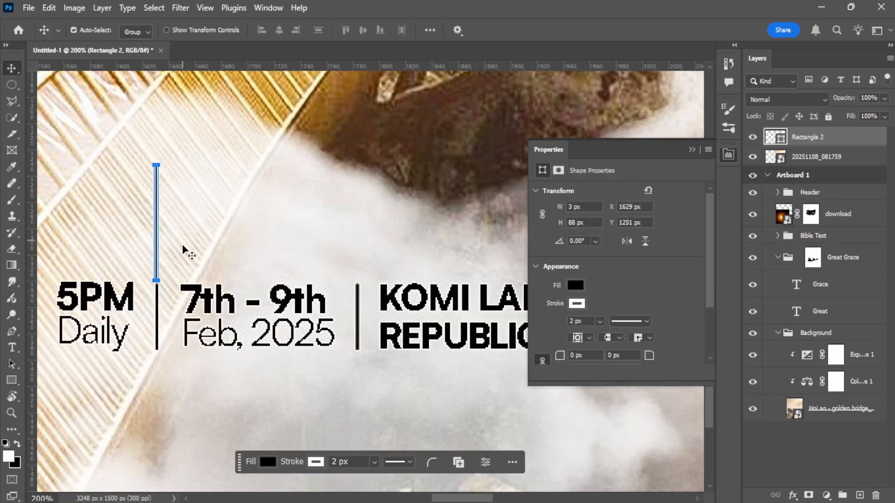
pyautogui.hotkey('ctrl', 'z')
pyautogui.moveTo(188, 230); pyautogui.dragTo(224, 233)
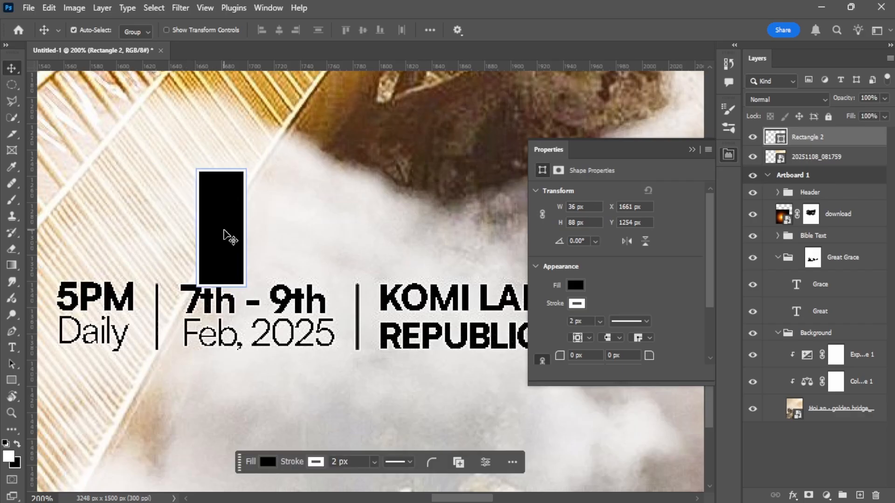
# Step: Delete the black rectangle above the reference poster's first footer divider
pyautogui.press('Delete')
pyautogui.hotkey('ctrl', '-')
pyautogui.hotkey('ctrl', '-')
pyautogui.hotkey('ctrl', '-')
pyautogui.hotkey('ctrl', '-')
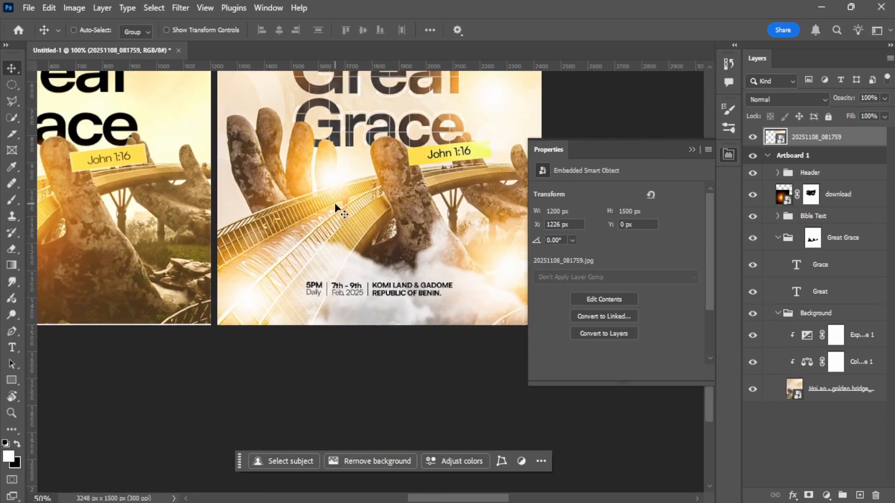
pyautogui.moveTo(311, 251); pyautogui.dragTo(373, 284)
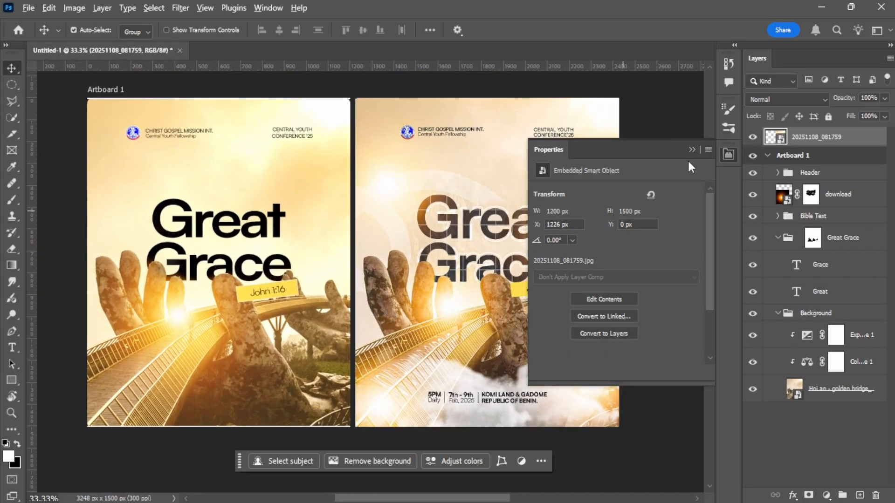
# Step: Switch to the Brave browser, open the PNGWing site in a new tab and search it for cloud images
pyautogui.hotkey('alt', 'Tab')
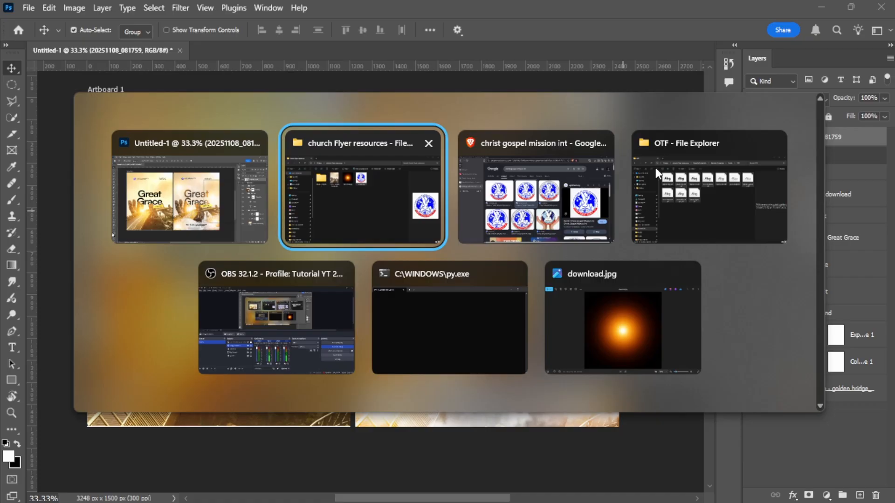
pyautogui.hotkey('alt', 'Tab')
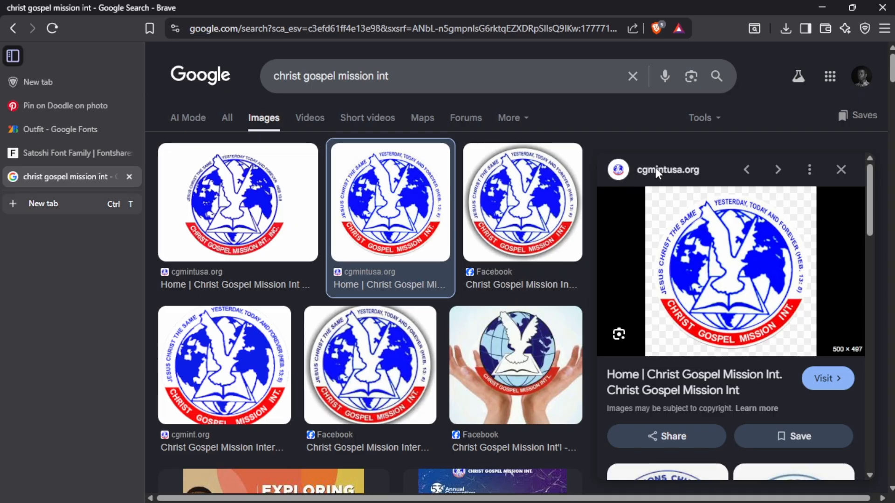
pyautogui.hotkey('ctrl', 't')
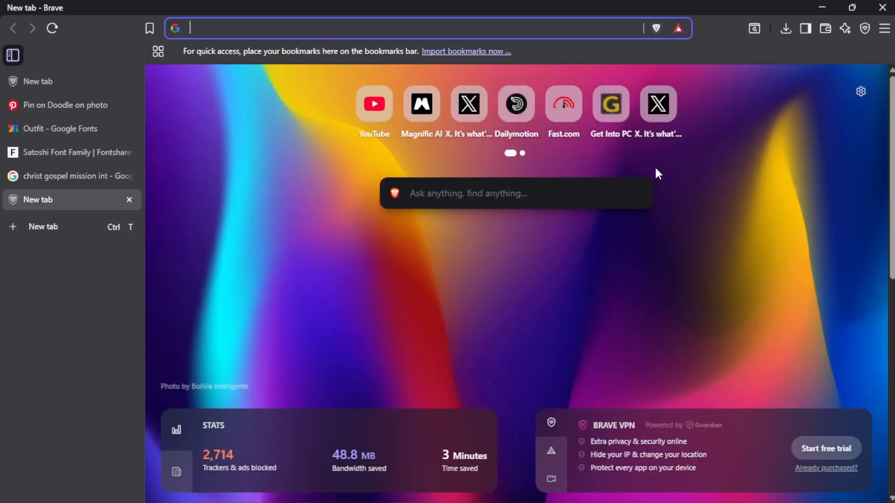
pyautogui.write('pngwing')
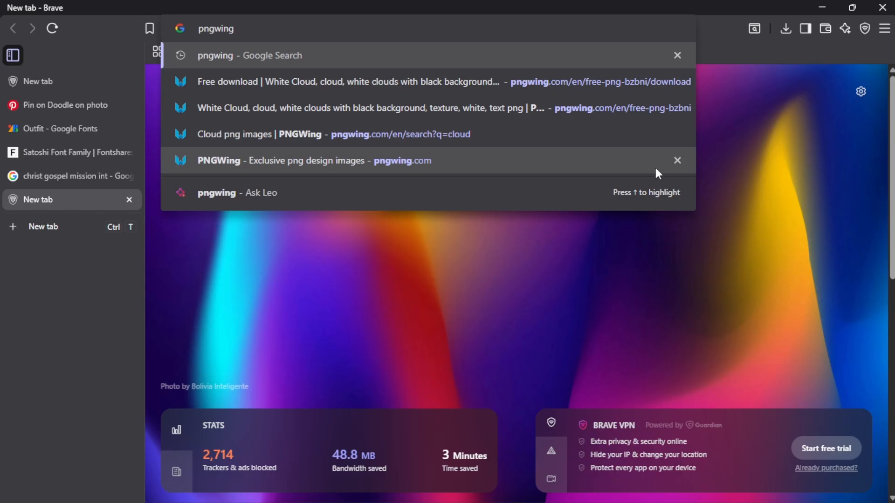
pyautogui.click(655, 169)
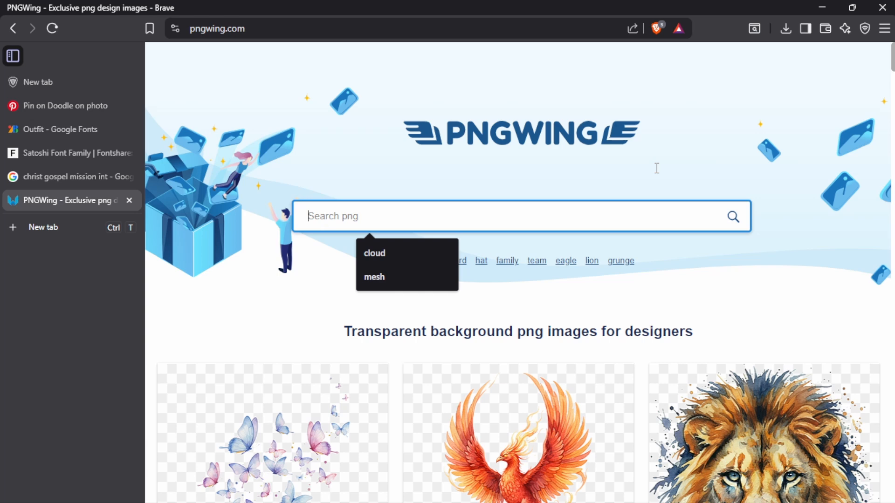
pyautogui.write('cloud')
pyautogui.press('Return')
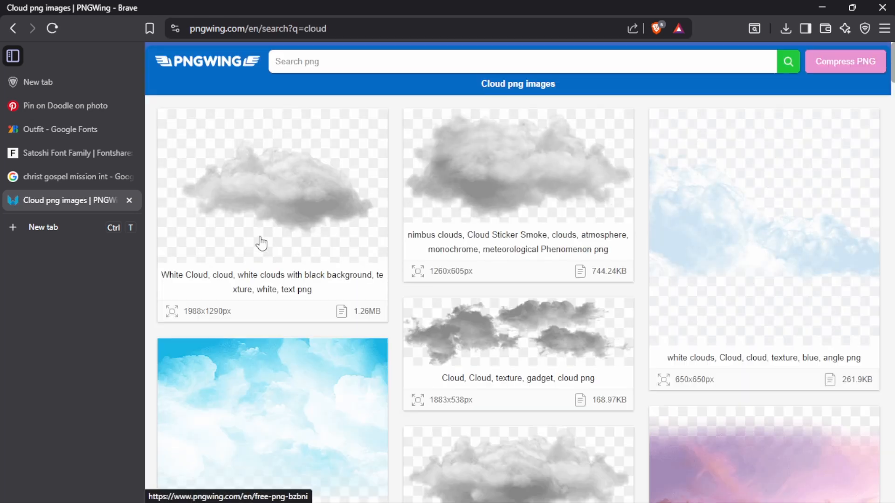
# Step: Open the 1988x1290px White Cloud image and request its PNG download
pyautogui.click(289, 212)
pyautogui.scroll(-6, 487, 315)
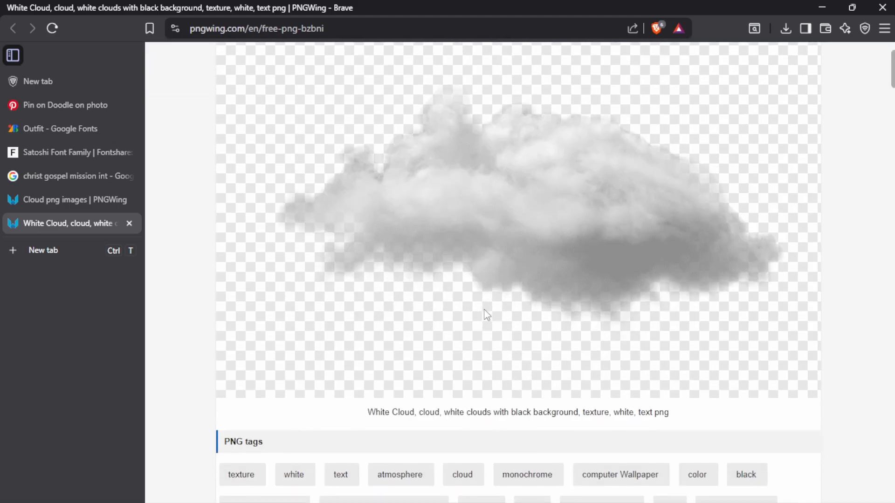
pyautogui.scroll(-5, 486, 315)
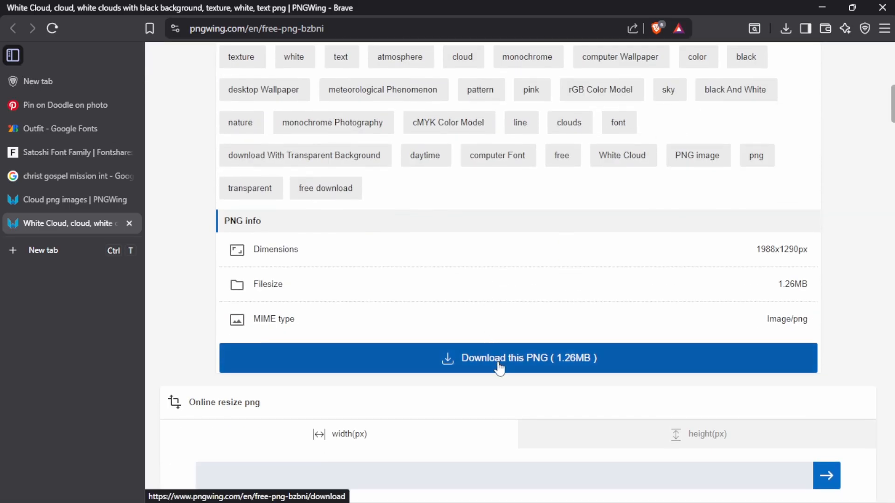
pyautogui.click(496, 363)
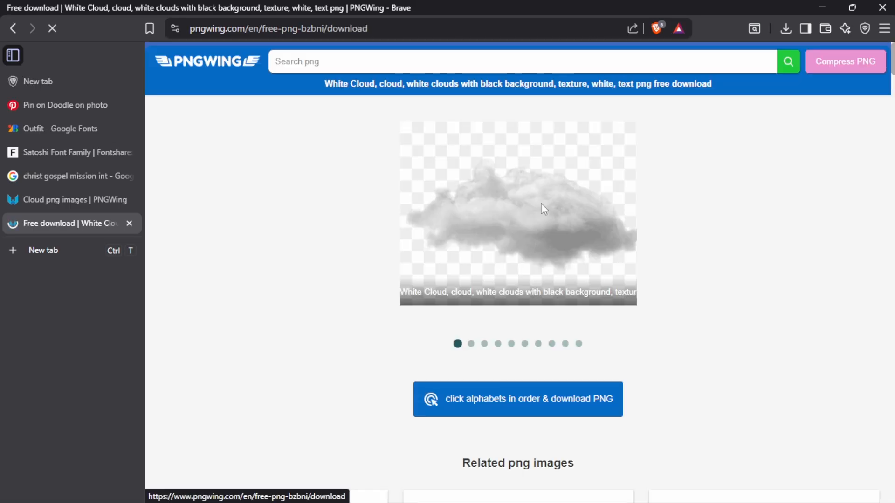
pyautogui.click(505, 404)
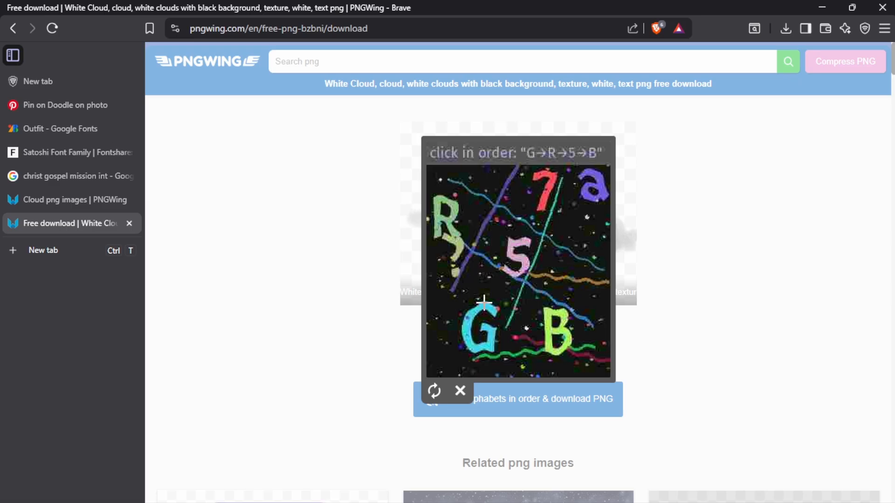
# Step: Complete the character verification and save the cloud as pngwing.com.png in the "church Flyer resources" folder under Videos
pyautogui.click(474, 313)
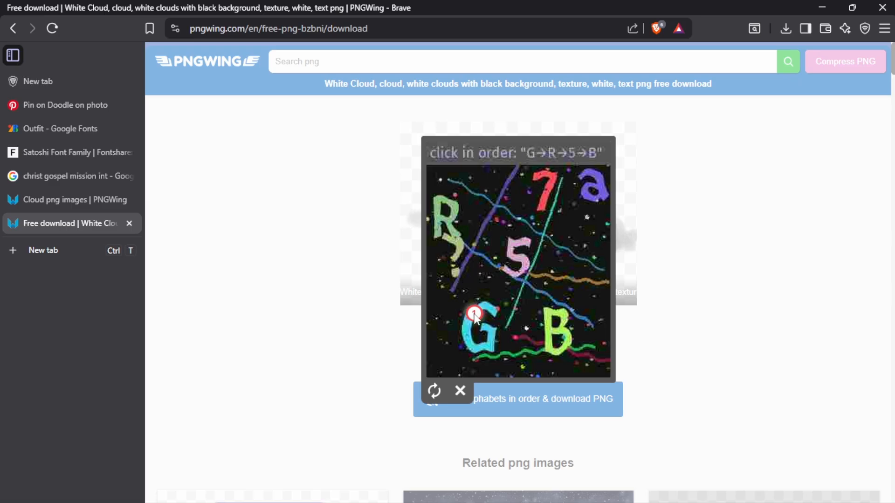
pyautogui.click(449, 222)
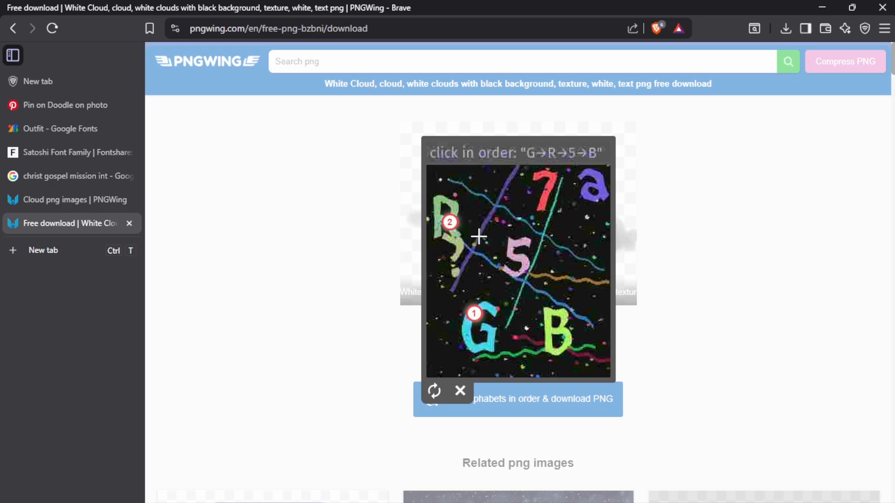
pyautogui.click(511, 251)
pyautogui.click(550, 324)
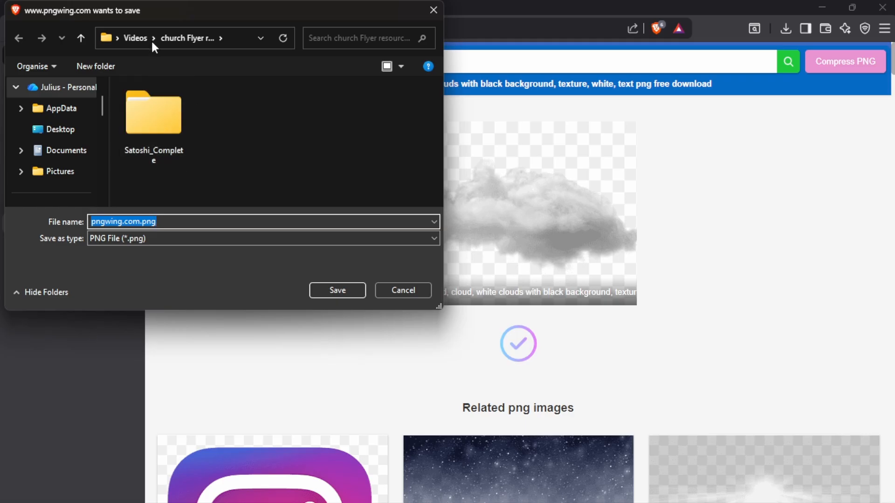
pyautogui.click(139, 40)
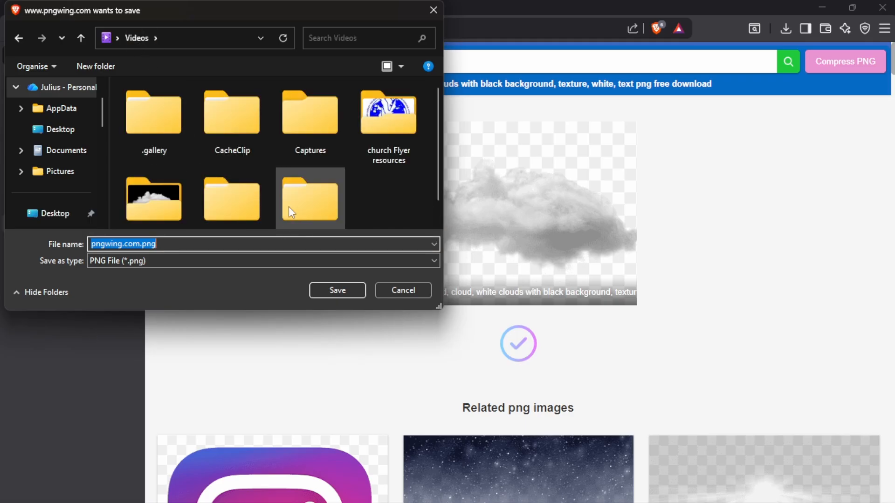
pyautogui.doubleClick(384, 125)
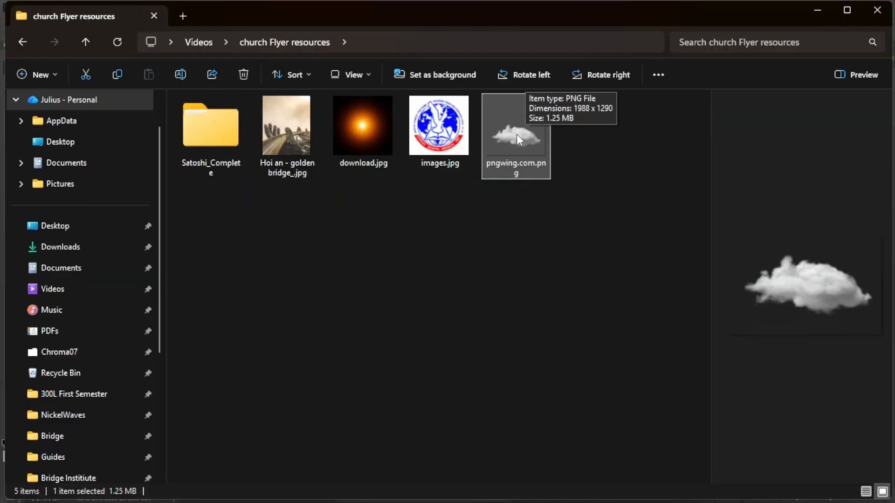
# Step: Place pngwing.com.png from the resources folder into the Photoshop poster document and scale it to about 15.29%
pyautogui.moveTo(513, 135); pyautogui.dragTo(439, 223)
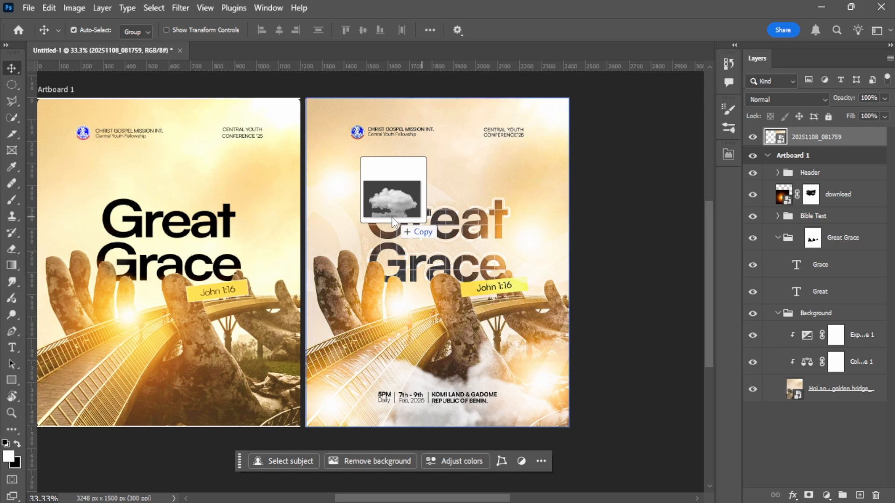
pyautogui.moveTo(394, 226); pyautogui.dragTo(326, 216)
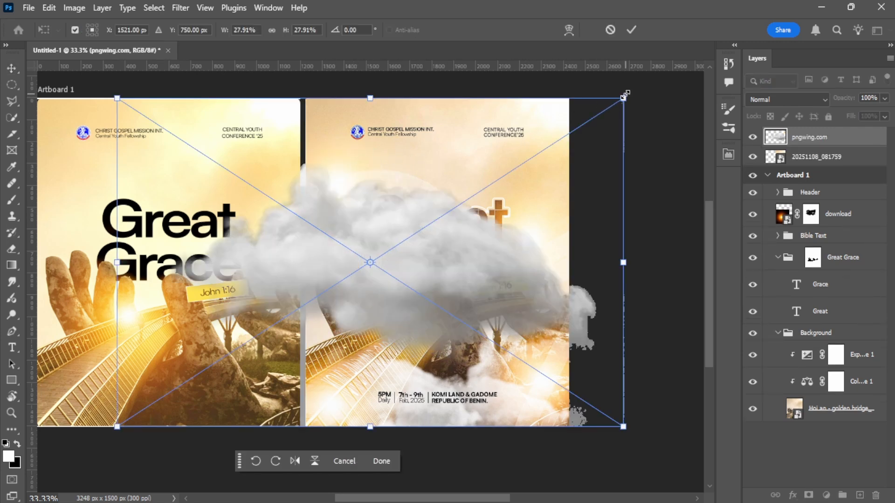
pyautogui.moveTo(625, 96); pyautogui.dragTo(505, 170)
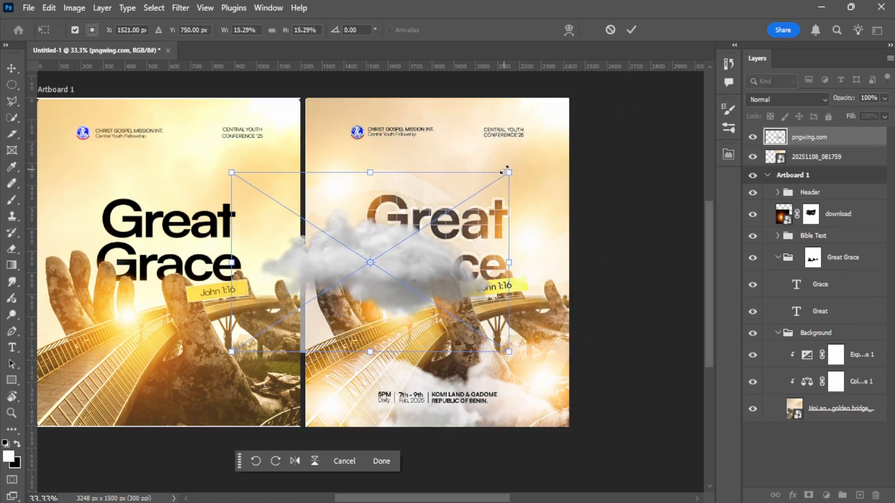
pyautogui.press('Return')
# Step: Move the cloud to the lower-left corner of the poster artboard and set its blend mode to Screen
pyautogui.moveTo(369, 231); pyautogui.dragTo(499, 214)
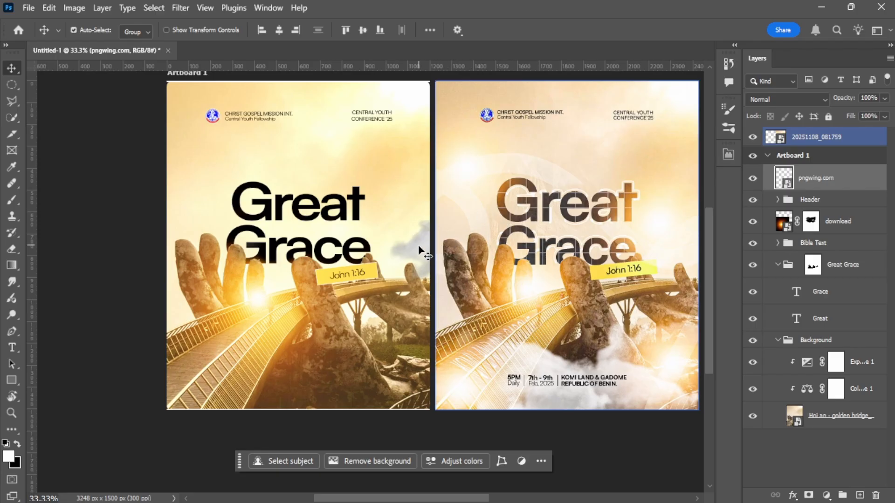
pyautogui.moveTo(421, 253); pyautogui.dragTo(229, 391)
pyautogui.moveTo(453, 242); pyautogui.dragTo(473, 251)
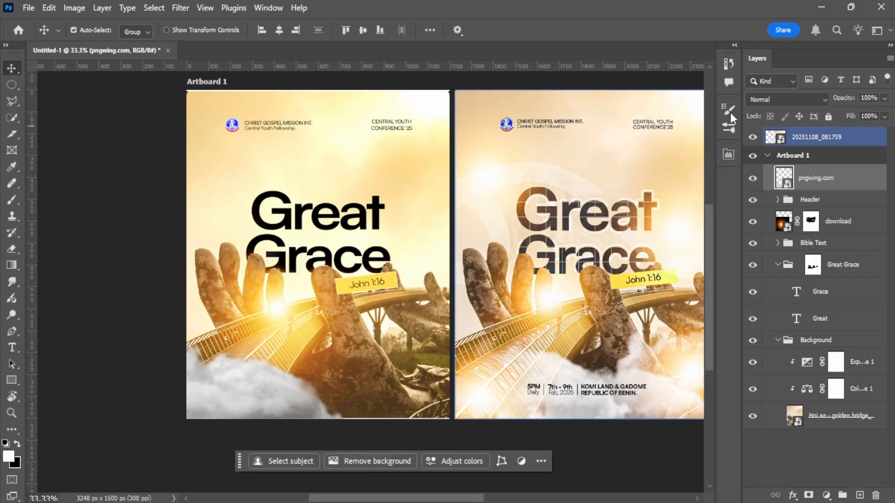
pyautogui.click(787, 98)
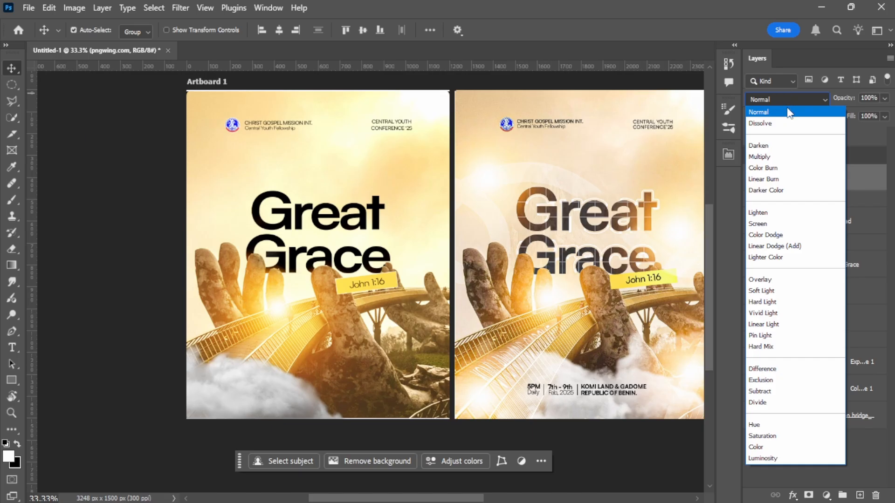
pyautogui.click(758, 226)
# Step: Duplicate the cloud layer twice and spread the copies across the lower right part of the poster artboard
pyautogui.moveTo(278, 388); pyautogui.dragTo(387, 421)
pyautogui.moveTo(372, 386); pyautogui.dragTo(370, 360)
pyautogui.moveTo(341, 328); pyautogui.dragTo(377, 334)
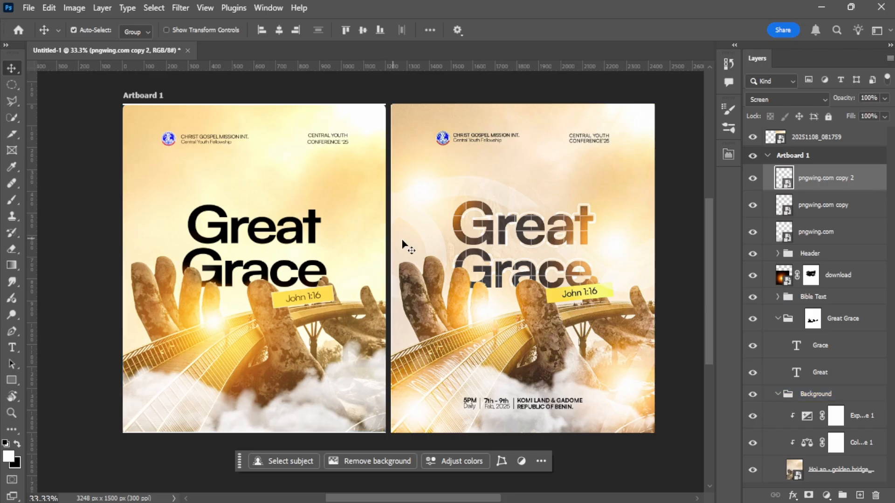
pyautogui.moveTo(408, 251); pyautogui.dragTo(420, 254)
pyautogui.click(190, 346)
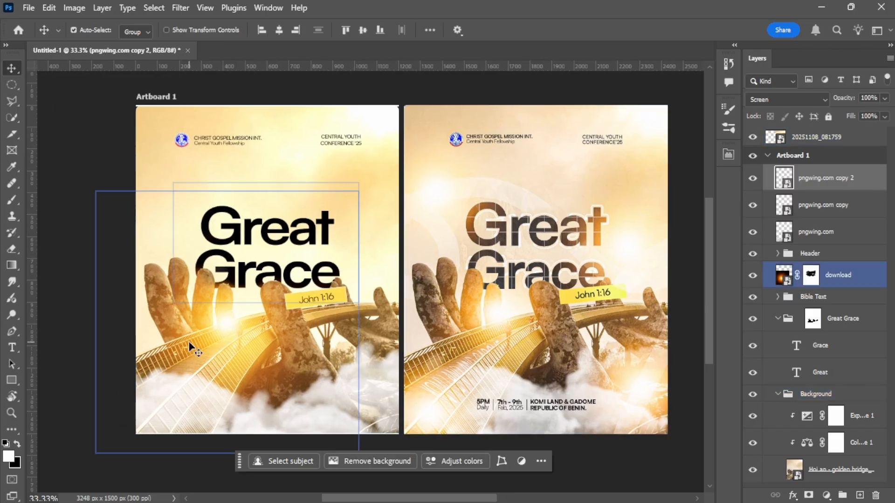
pyautogui.click(332, 221)
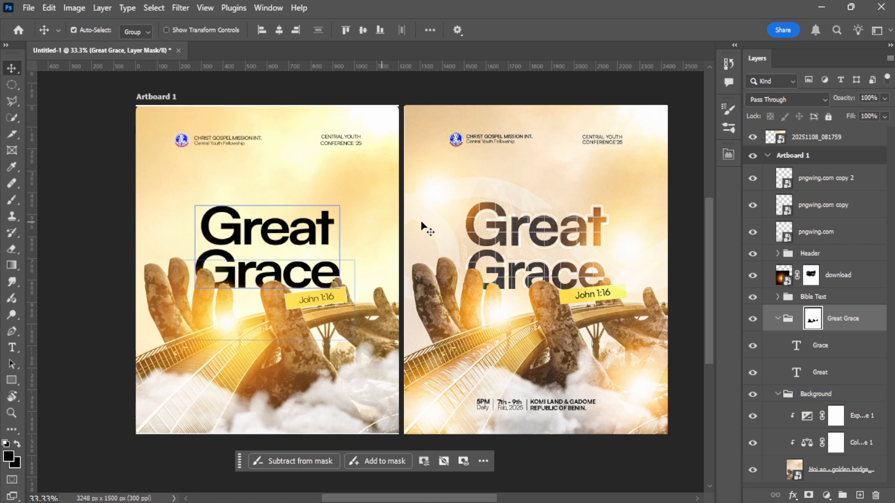
pyautogui.click(838, 185)
pyautogui.moveTo(839, 188); pyautogui.dragTo(860, 496)
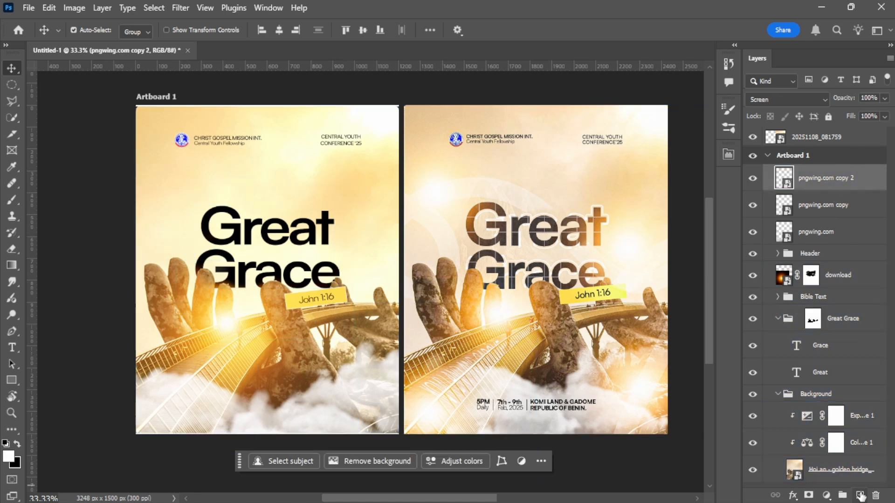
pyautogui.click(860, 496)
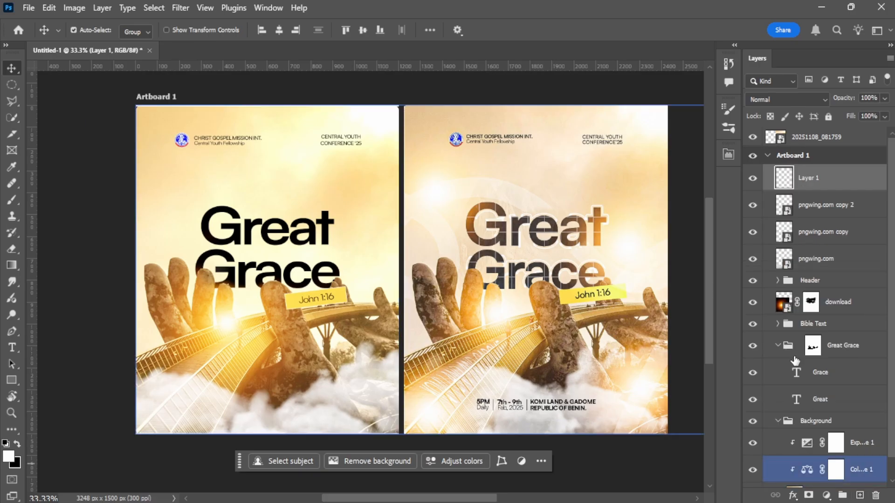
pyautogui.hotkey('ctrl', 'z')
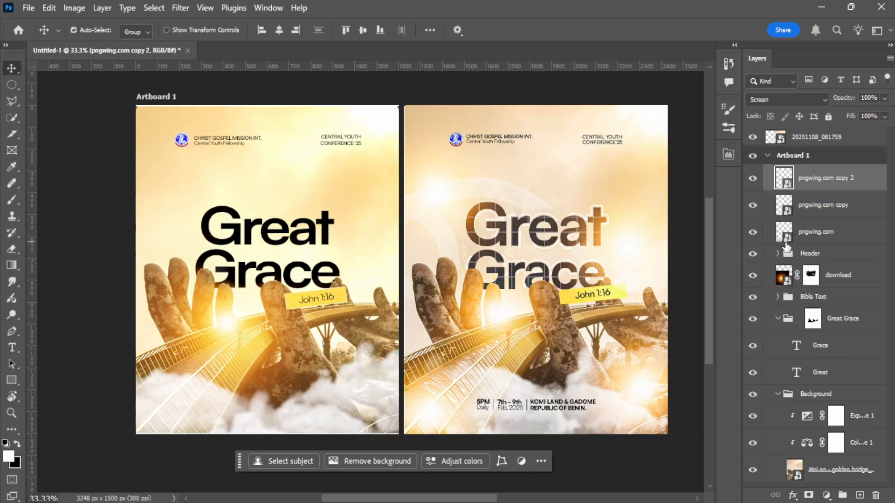
# Step: Add a layer named Light Flare above the cloud layers and set the foreground color to ff7200
pyautogui.hotkey('ctrl', 'shift', 'n')
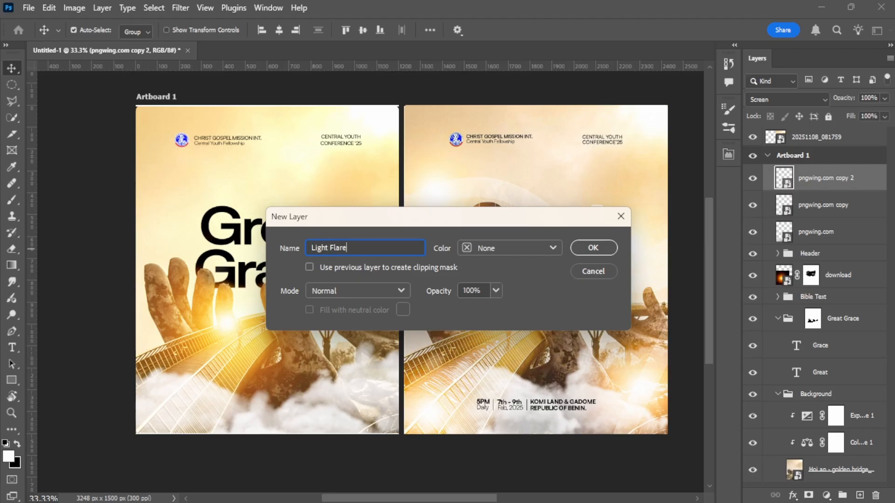
pyautogui.press('Return')
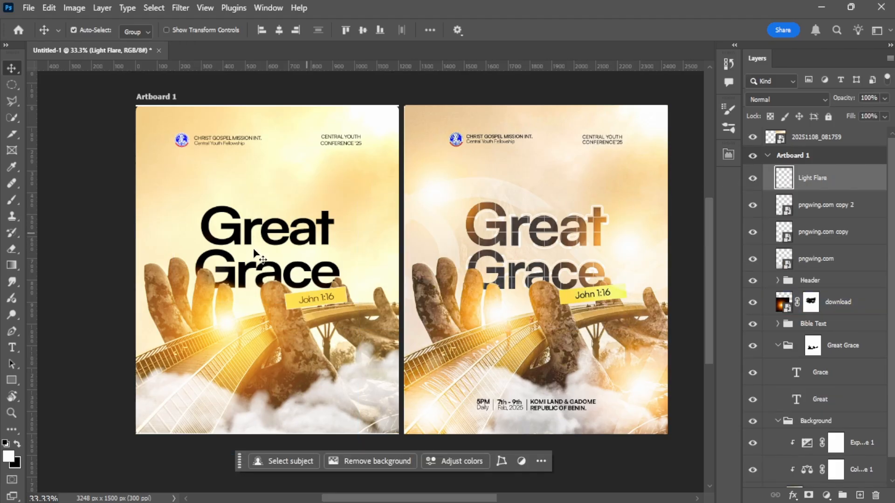
pyautogui.press('b')
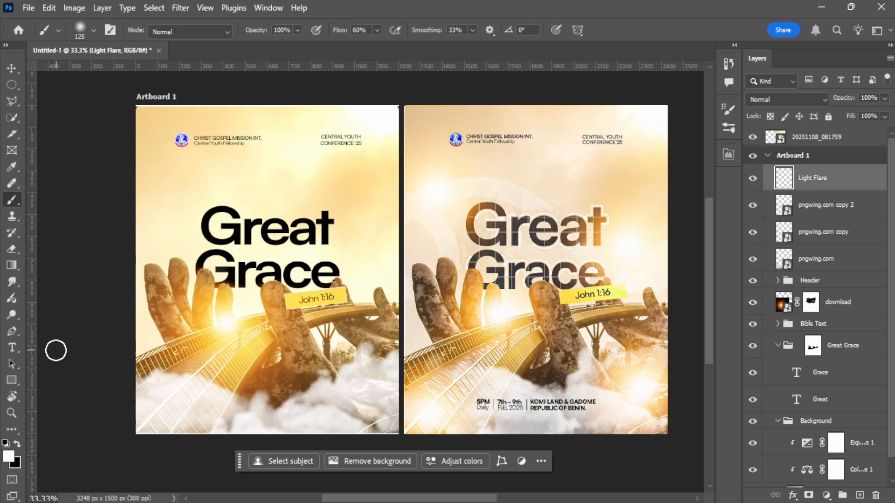
pyautogui.click(9, 456)
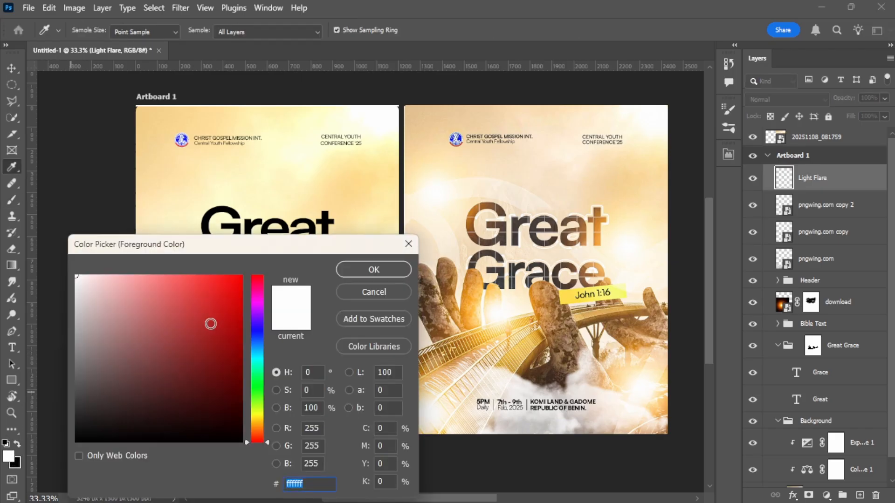
pyautogui.moveTo(257, 401); pyautogui.dragTo(259, 430)
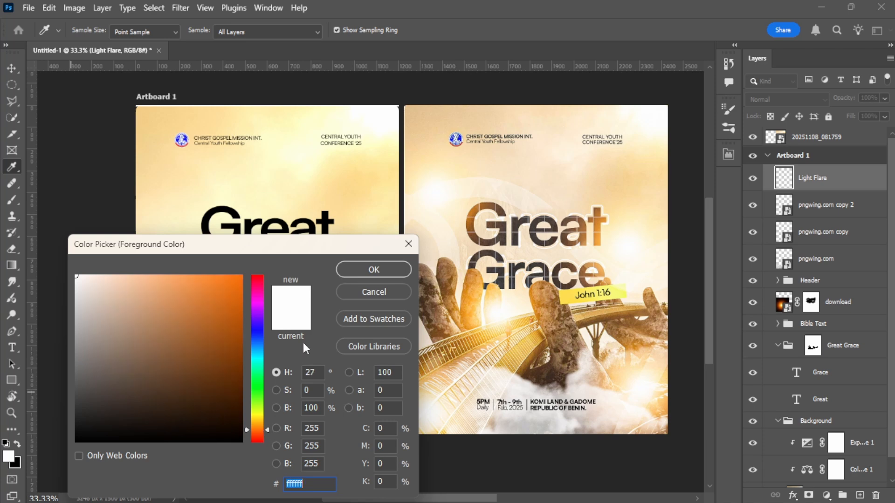
pyautogui.write('ff7200')
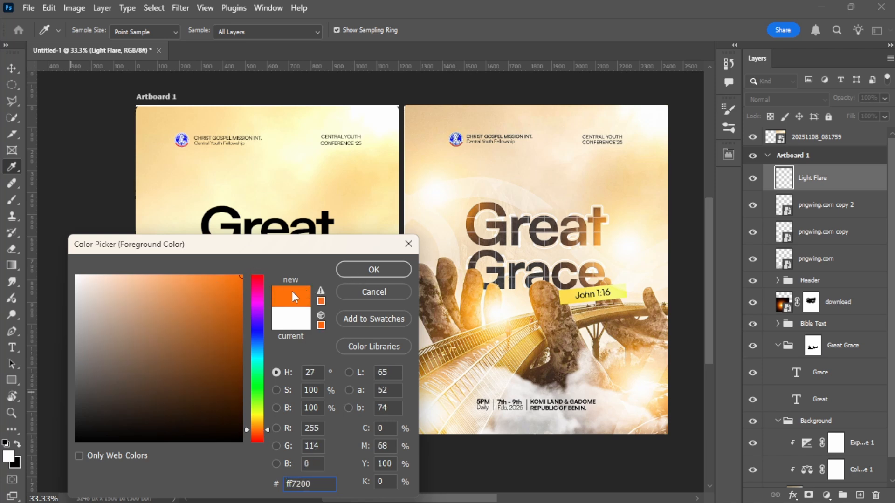
pyautogui.click(374, 270)
# Step: Enlarge the brush to 400 px and set the Light Flare layer's blend mode to Screen
pyautogui.press('b')
pyautogui.press(']')
pyautogui.press(']')
pyautogui.press(']')
pyautogui.press(']')
pyautogui.press(']')
pyautogui.press(']')
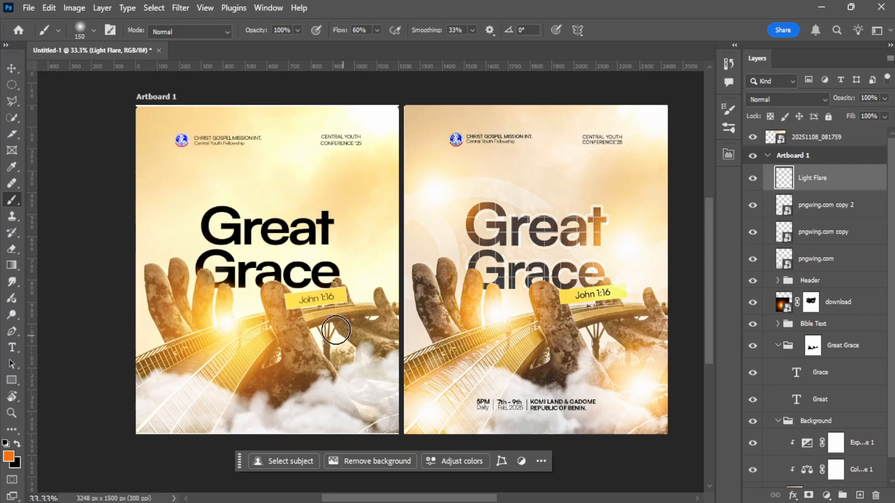
pyautogui.press('[')
pyautogui.click(787, 99)
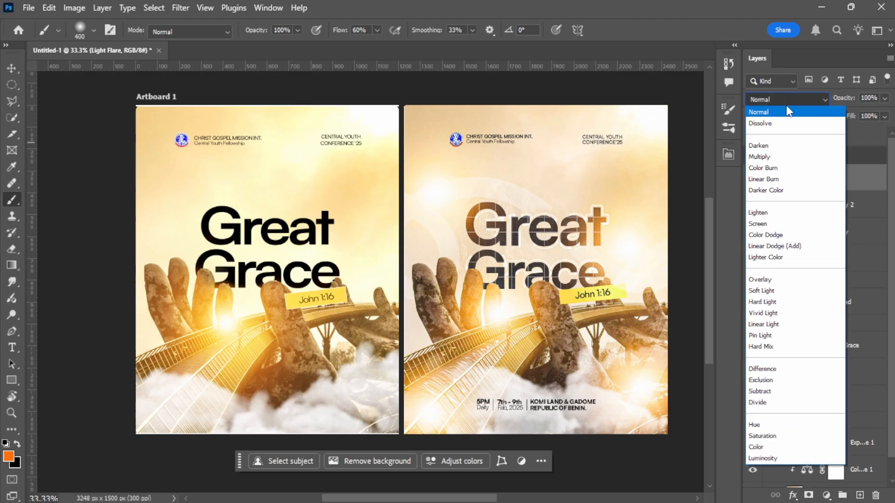
pyautogui.click(771, 228)
# Step: Paint soft orange glows with a 500 px brush over the title, the hands and the lower right corner of the poster artboard
pyautogui.press(']')
pyautogui.press(']')
pyautogui.press(']')
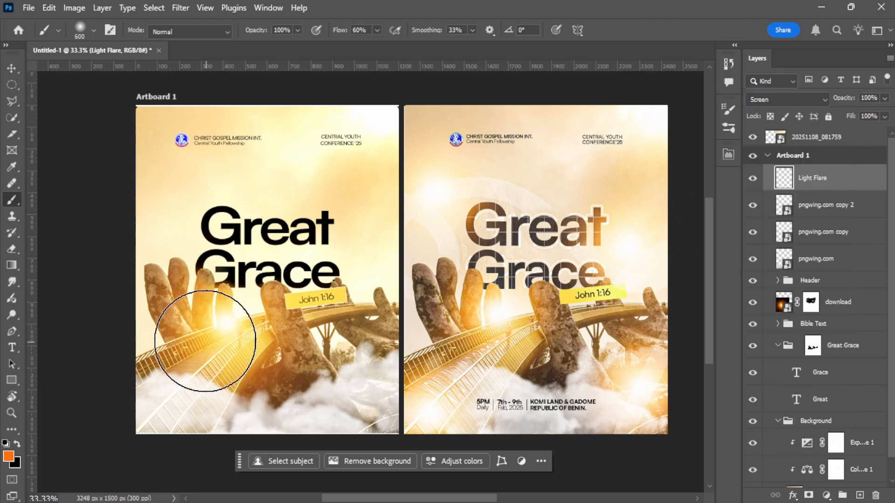
pyautogui.press('[')
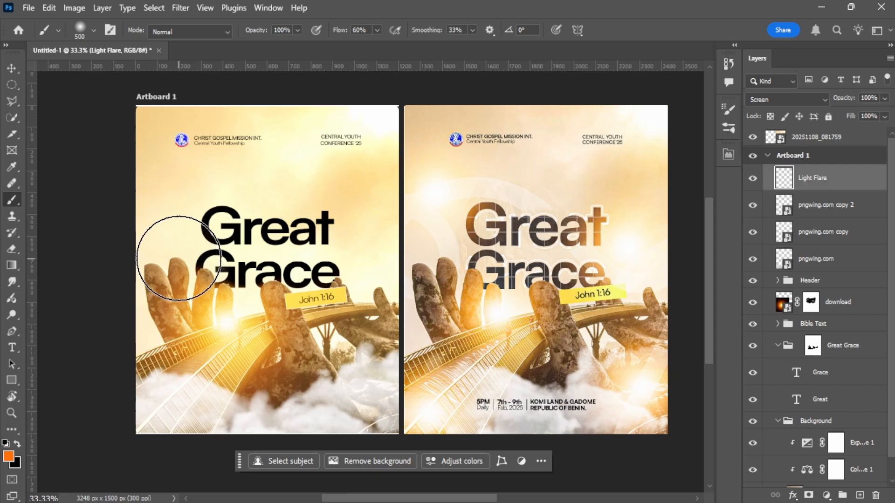
pyautogui.moveTo(179, 258)
pyautogui.mouseDown()
pyautogui.moveTo(182, 227)
pyautogui.moveTo(195, 216)
pyautogui.moveTo(285, 200)
pyautogui.moveTo(368, 234)
pyautogui.moveTo(329, 231)
pyautogui.moveTo(357, 251)
pyautogui.moveTo(375, 312)
pyautogui.moveTo(366, 374)
pyautogui.moveTo(375, 404)
pyautogui.moveTo(374, 385)
pyautogui.moveTo(356, 386)
pyautogui.moveTo(365, 399)
pyautogui.moveTo(371, 391)
pyautogui.moveTo(345, 442)
pyautogui.moveTo(316, 359)
pyautogui.moveTo(261, 356)
pyautogui.mouseUp()
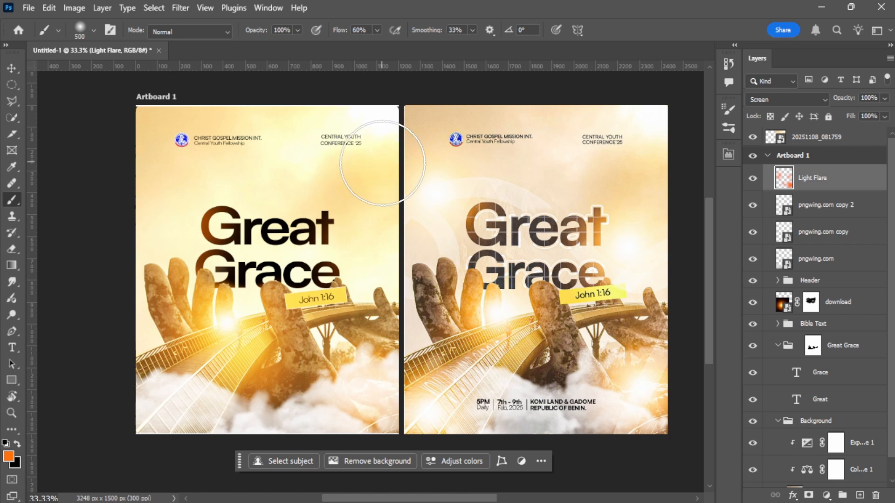
pyautogui.moveTo(389, 188)
pyautogui.mouseDown()
pyautogui.moveTo(405, 185)
pyautogui.moveTo(418, 217)
pyautogui.mouseUp()
pyautogui.press('v')
pyautogui.moveTo(445, 271); pyautogui.dragTo(387, 259)
pyautogui.click(415, 237)
pyautogui.moveTo(437, 235); pyautogui.dragTo(440, 243)
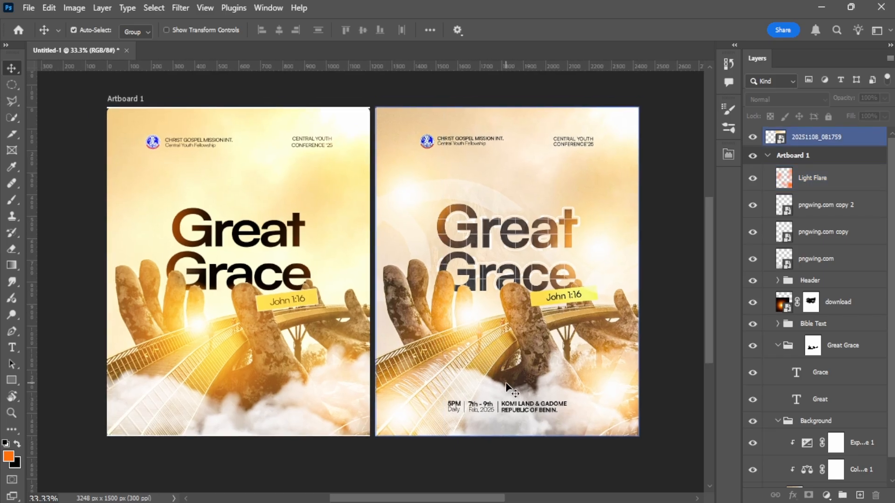
pyautogui.hotkey('ctrl', 'z')
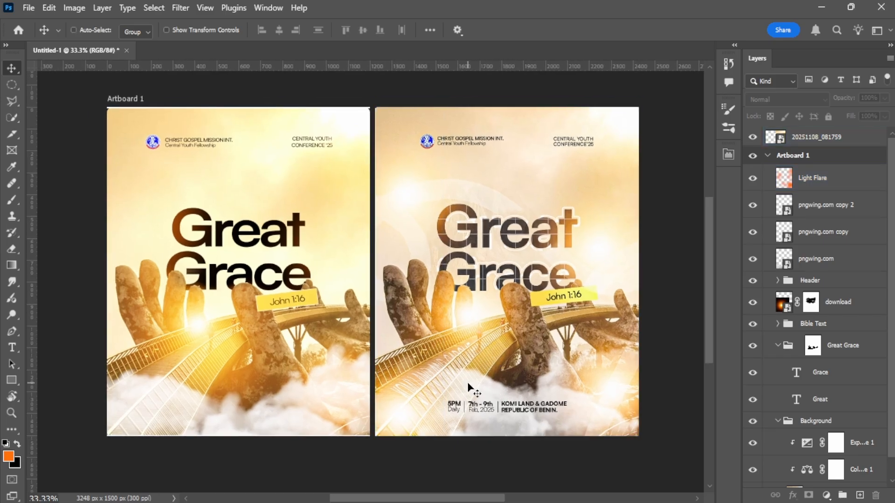